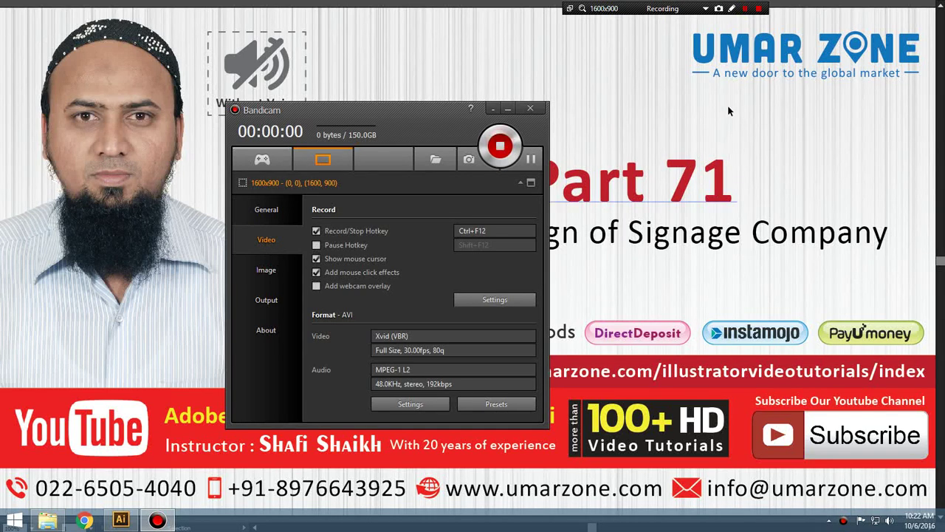
Leave full-screen view, fit the artboard, and start a new A4 portrait CMYK document
click(496, 109)
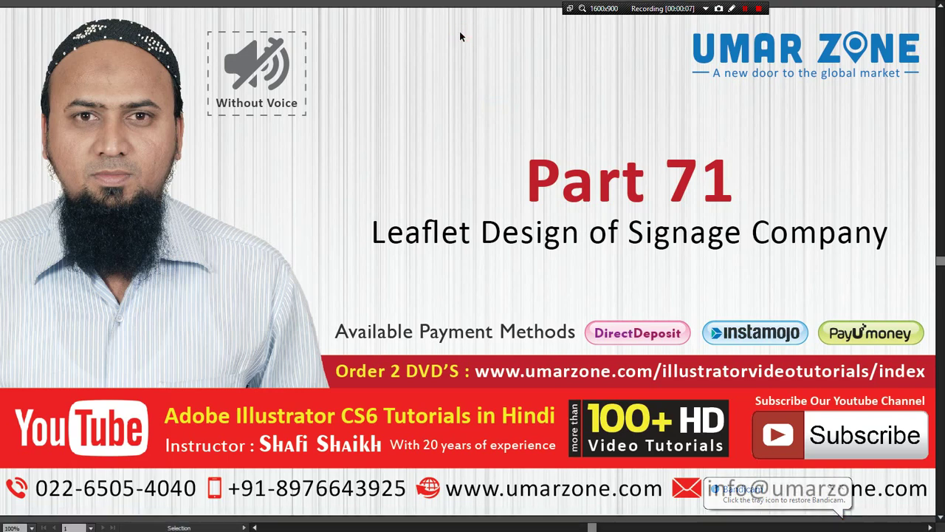
key(f)
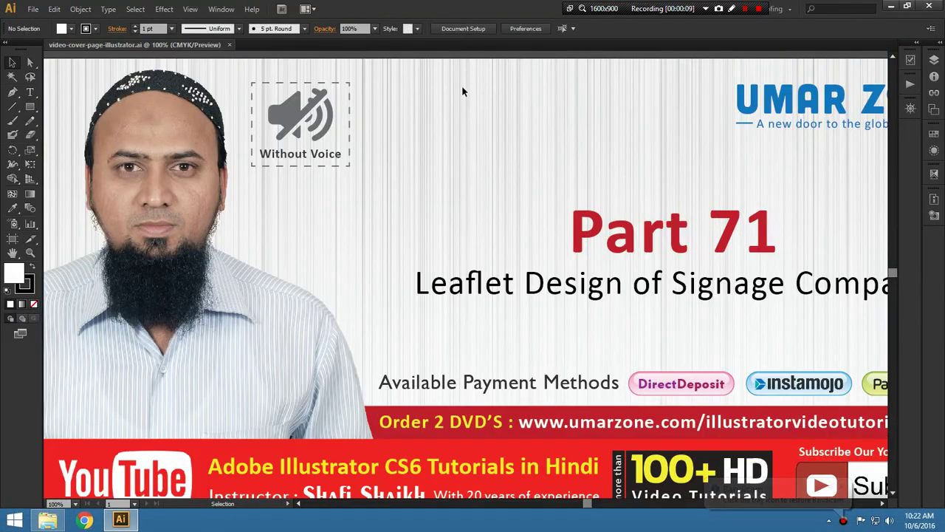
key(ctrl+0)
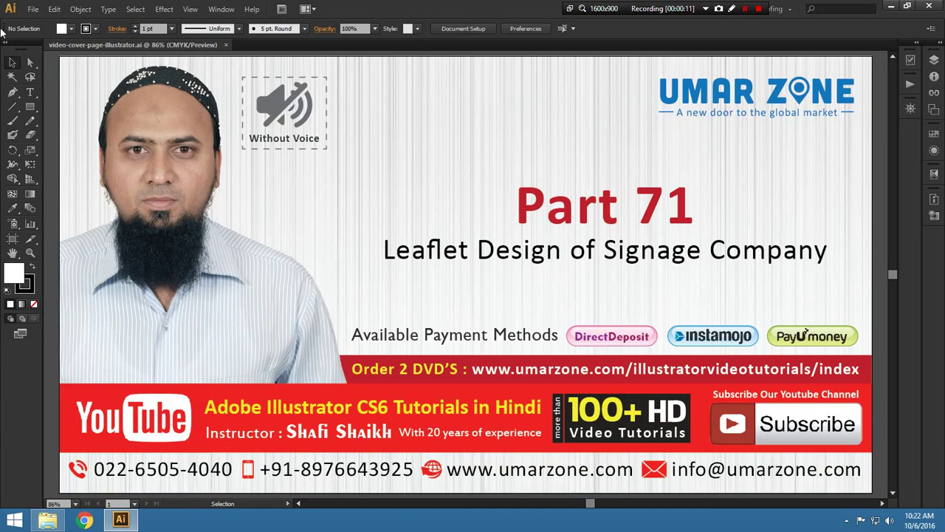
click(33, 9)
click(46, 20)
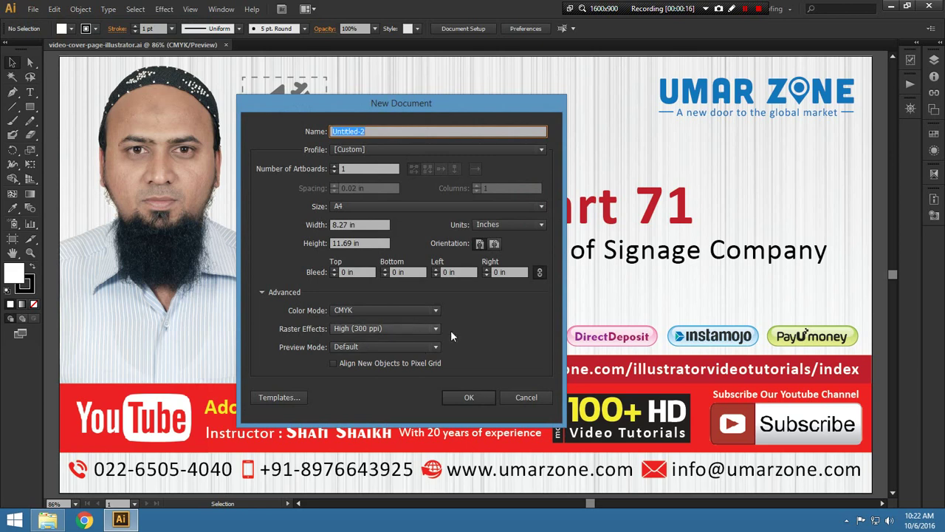
Create the A4 document and draw a page-sized rectangle from its top-left corner
click(472, 399)
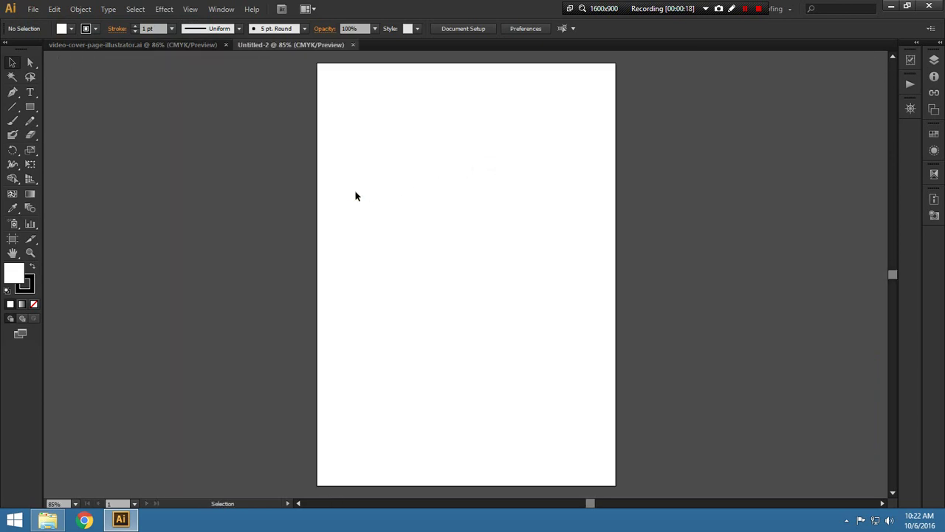
click(355, 195)
click(30, 106)
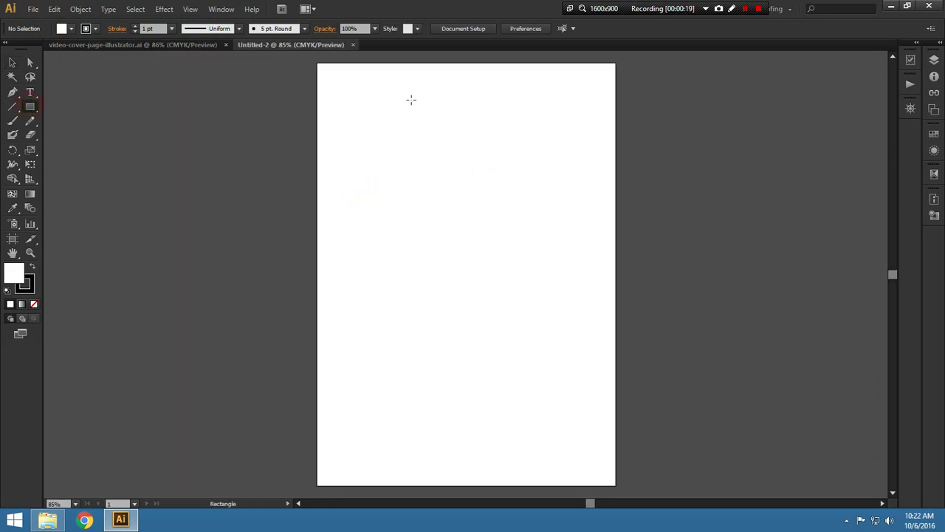
drag(317, 62, 616, 485)
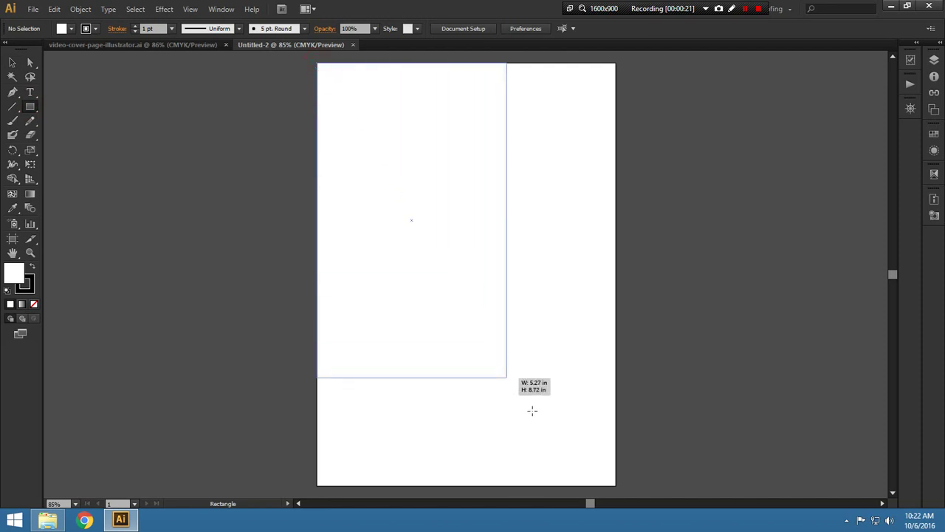
key(v)
click(690, 236)
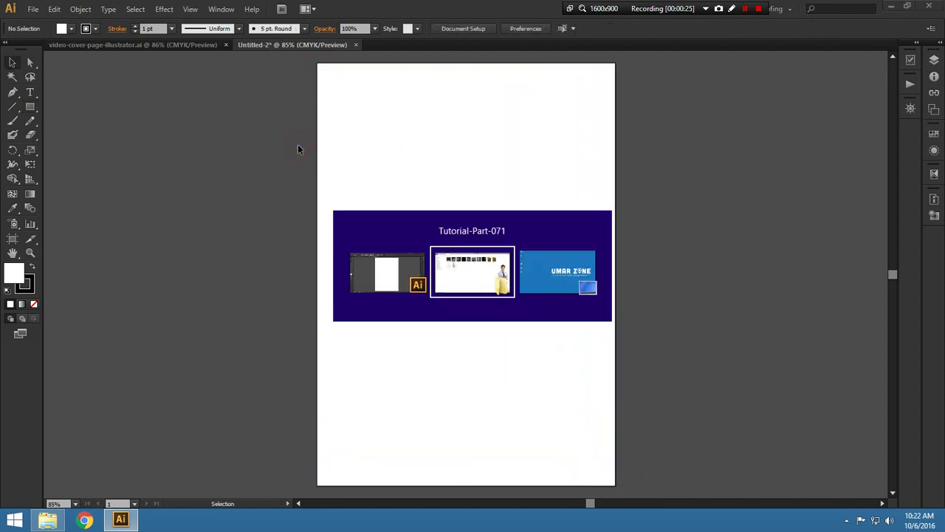
Open alhuda-logo.ai from the Tutorial-Part-071 folder using the path copied from Explorer
key(alt+Tab)
click(683, 90)
click(576, 232)
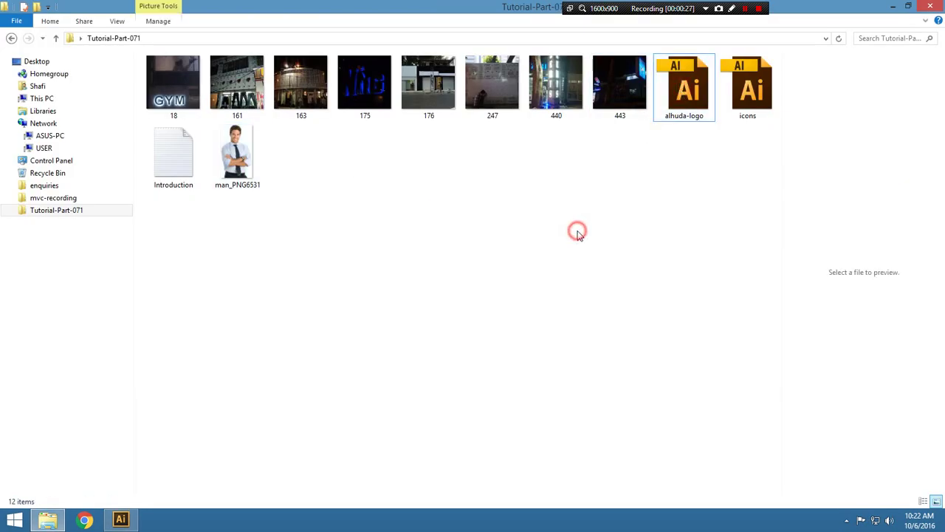
key(alt+d)
key(alt+Tab)
click(34, 9)
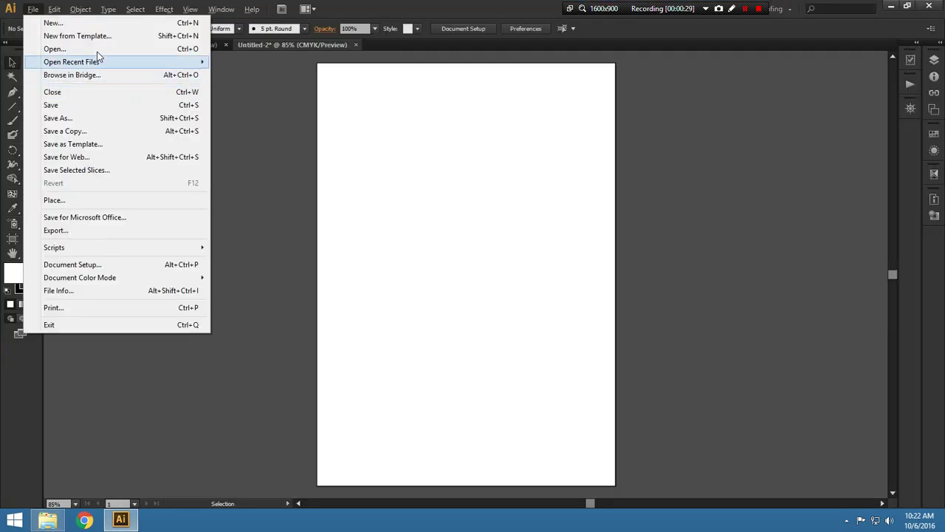
click(96, 47)
text(C:\Users\win 8\Desktop\Tutorial-Part-071)
key(Return)
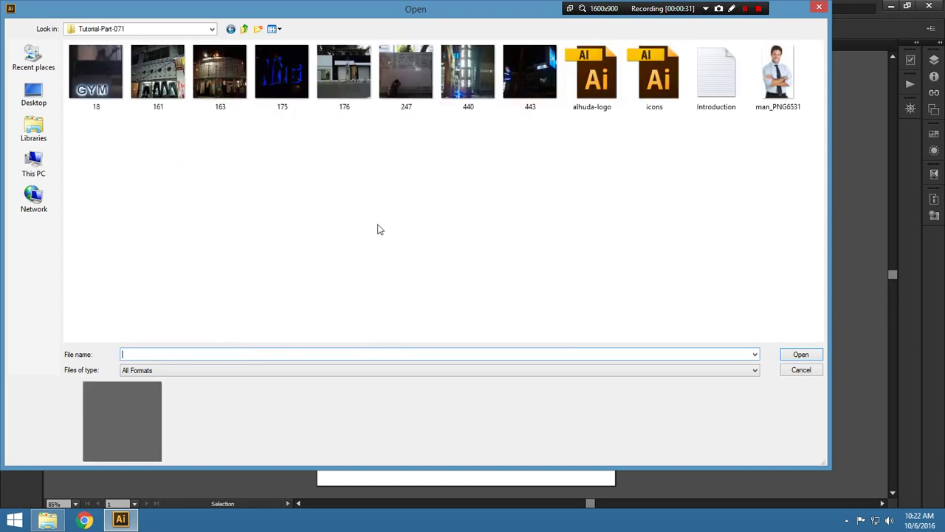
click(591, 110)
double_click(591, 110)
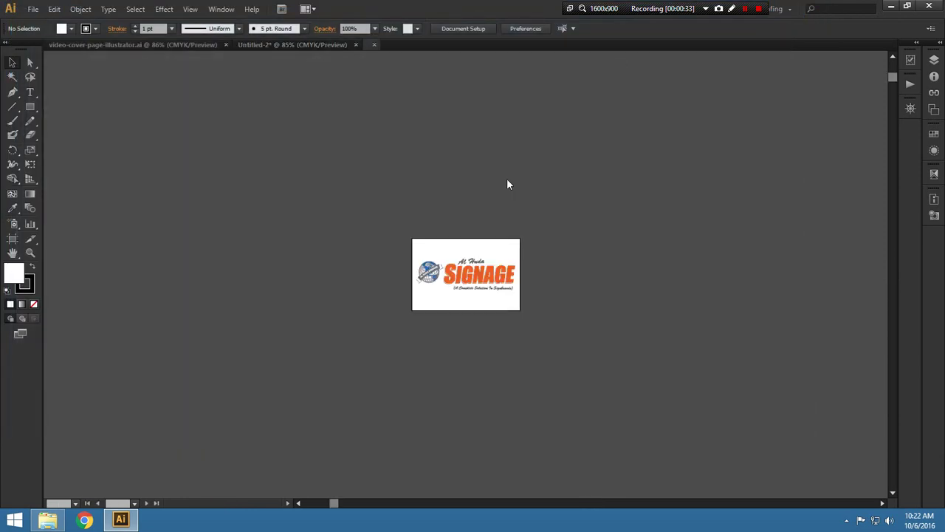
Paste the copied Al Huda Signage logo into the A4 page's top-left corner and zoom in on it
drag(392, 226, 595, 352)
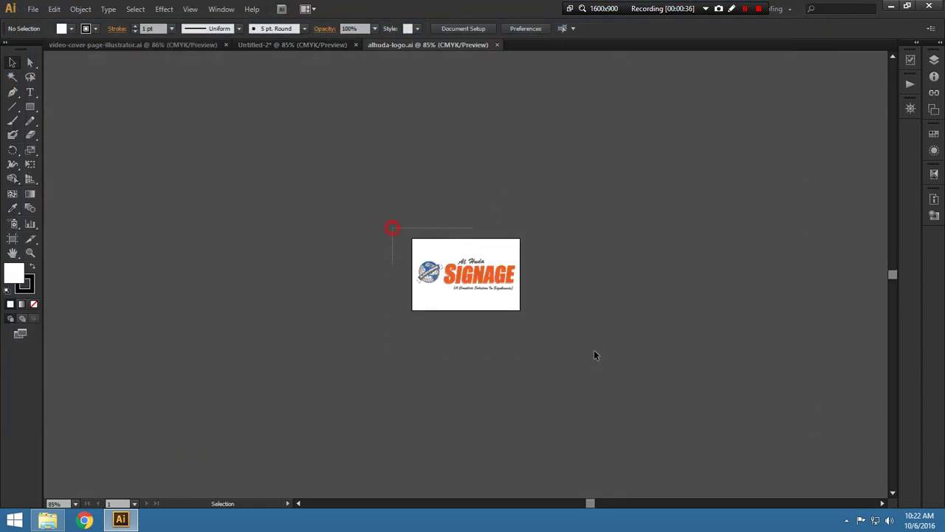
key(ctrl+Tab)
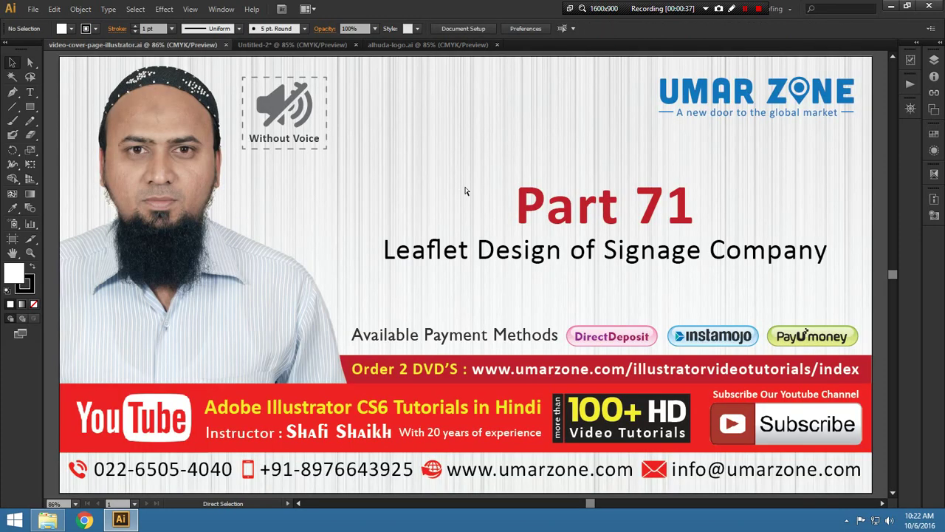
key(ctrl+Tab)
key(ctrl+v)
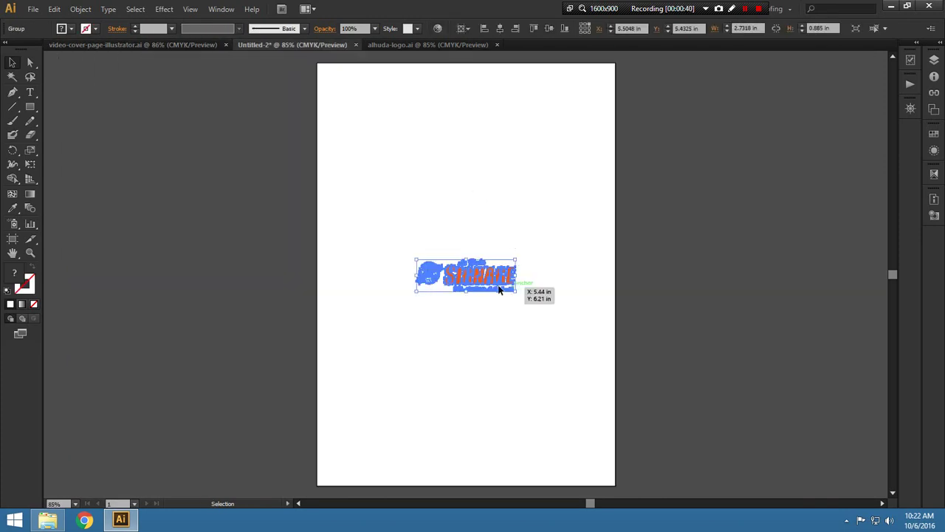
drag(490, 281, 401, 96)
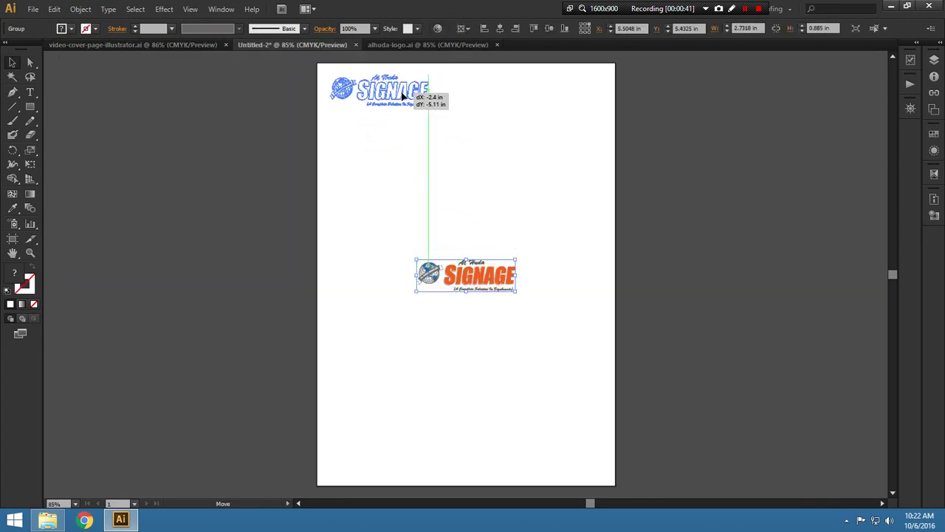
click(401, 154)
scroll(310, 84, up, 1)
key(z)
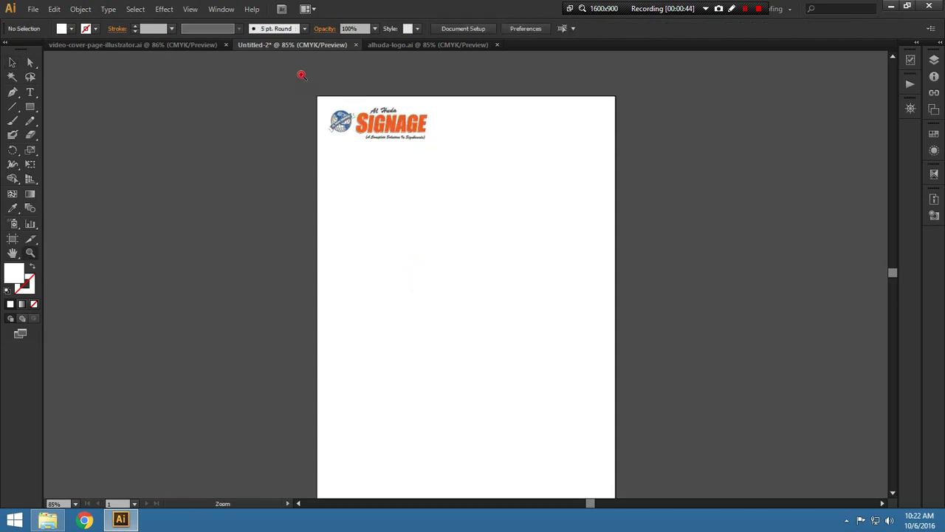
drag(300, 74, 706, 238)
key(v)
click(289, 211)
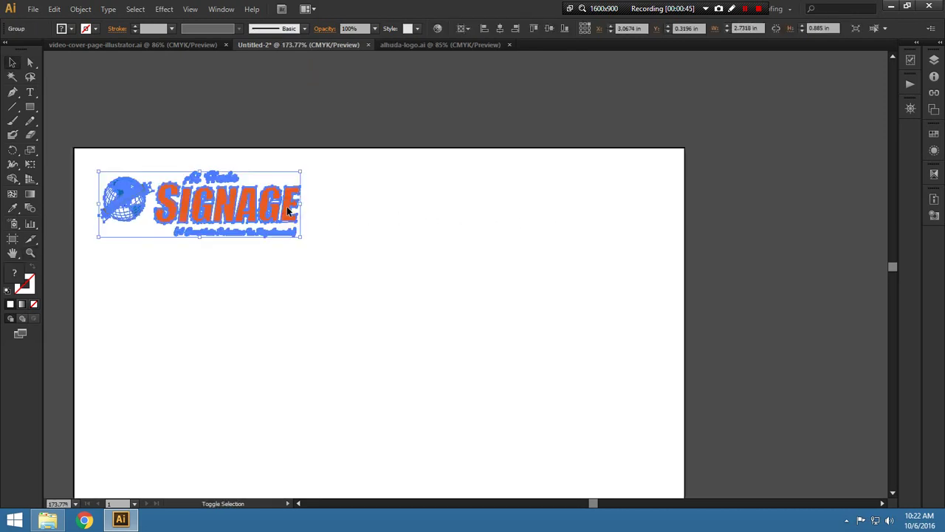
click(262, 278)
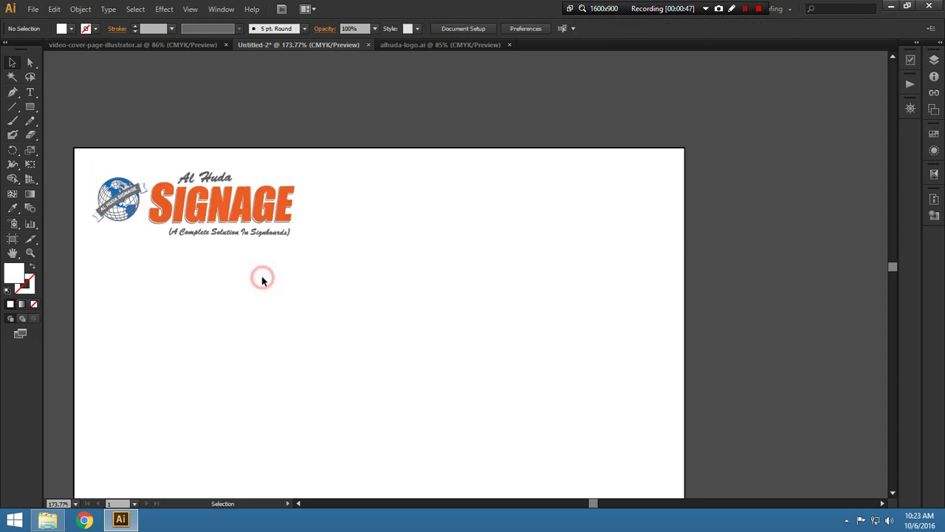
key(t)
click(525, 204)
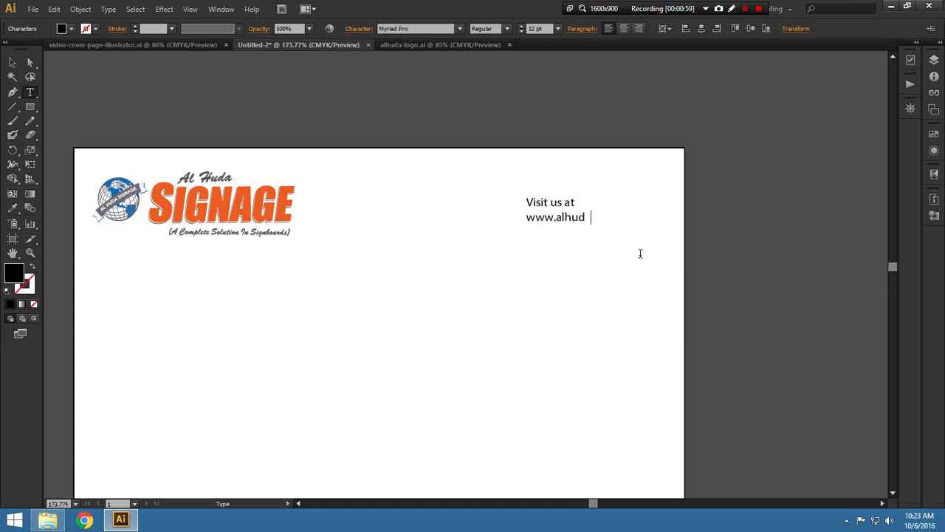
text(asignage.in)
key(ctrl+a)
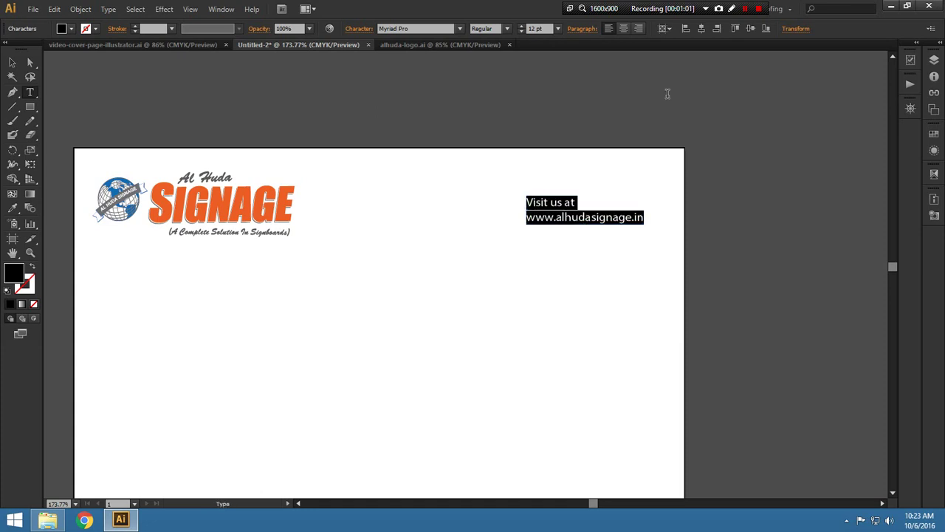
click(640, 28)
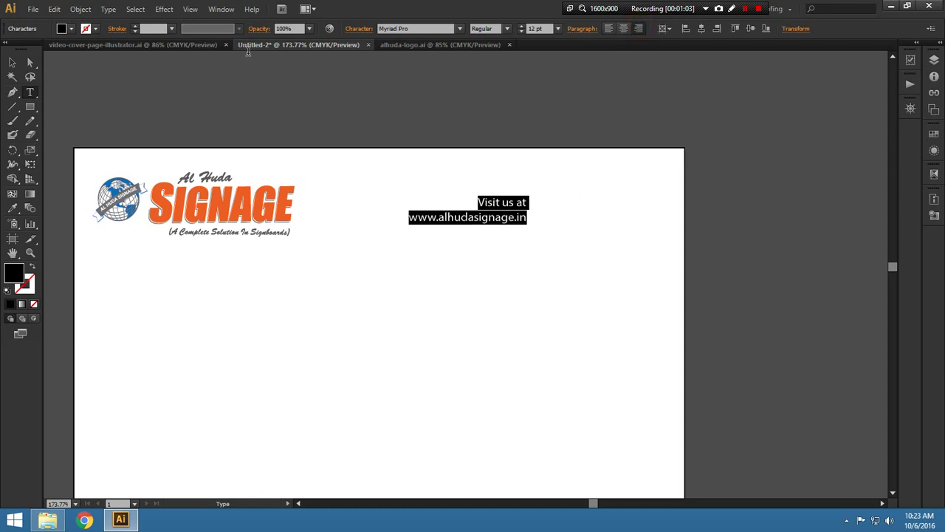
click(12, 62)
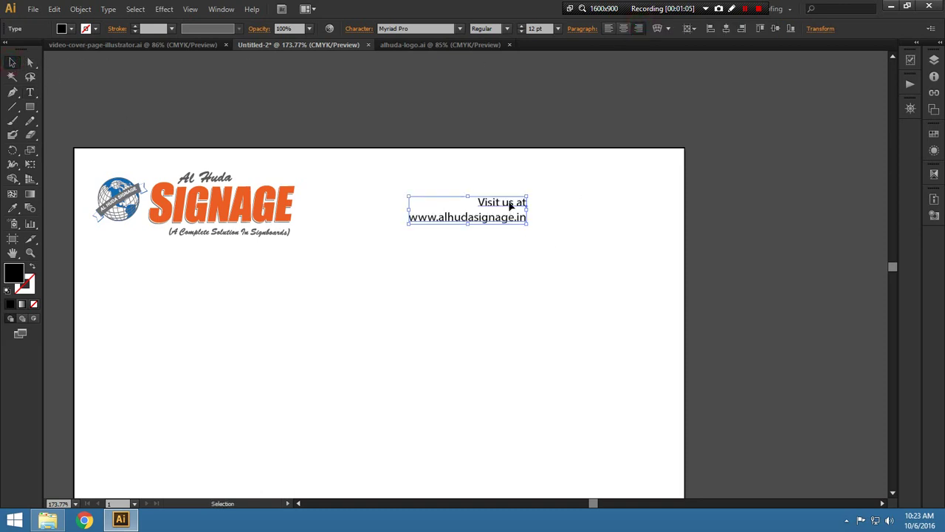
drag(510, 206, 645, 217)
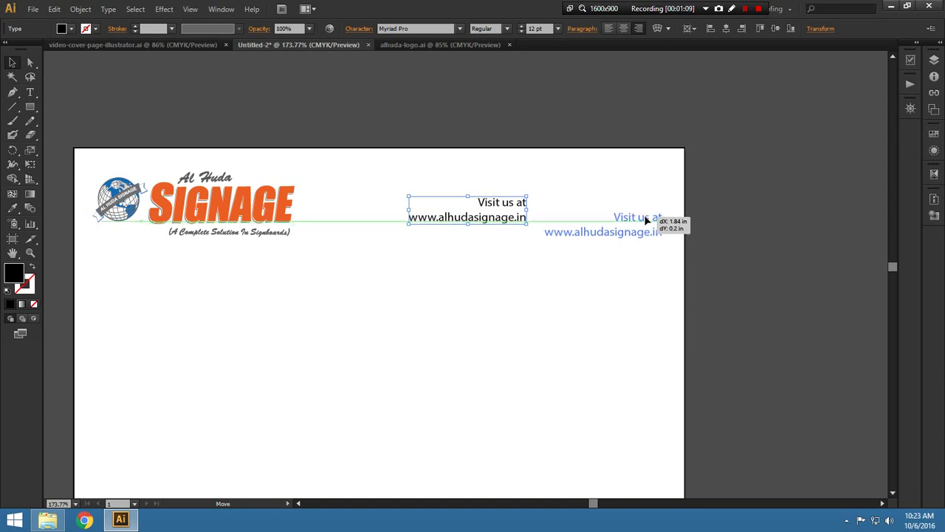
drag(632, 256, 628, 255)
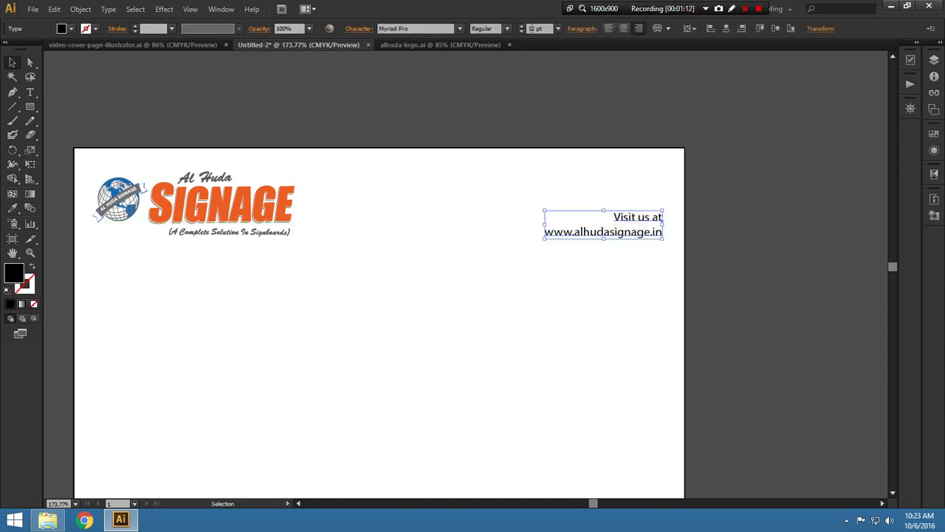
text(20)
key(Return)
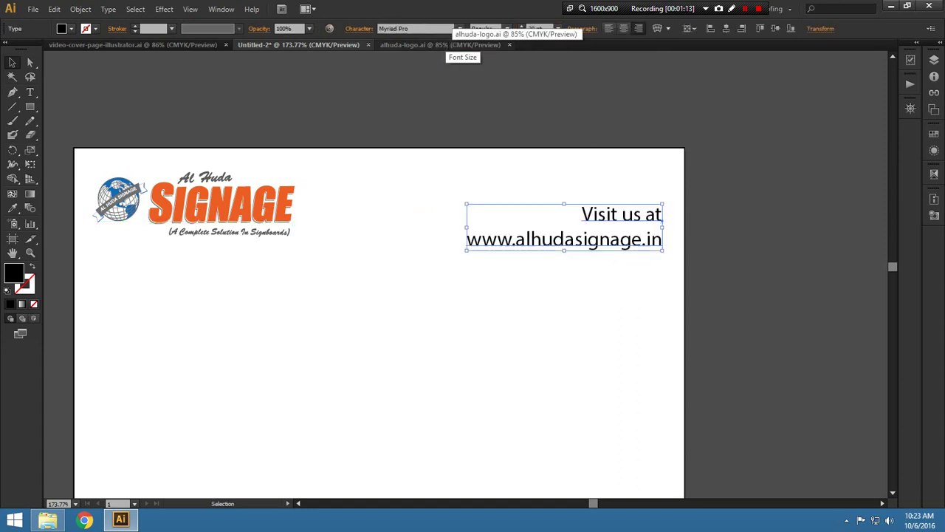
drag(610, 215, 610, 208)
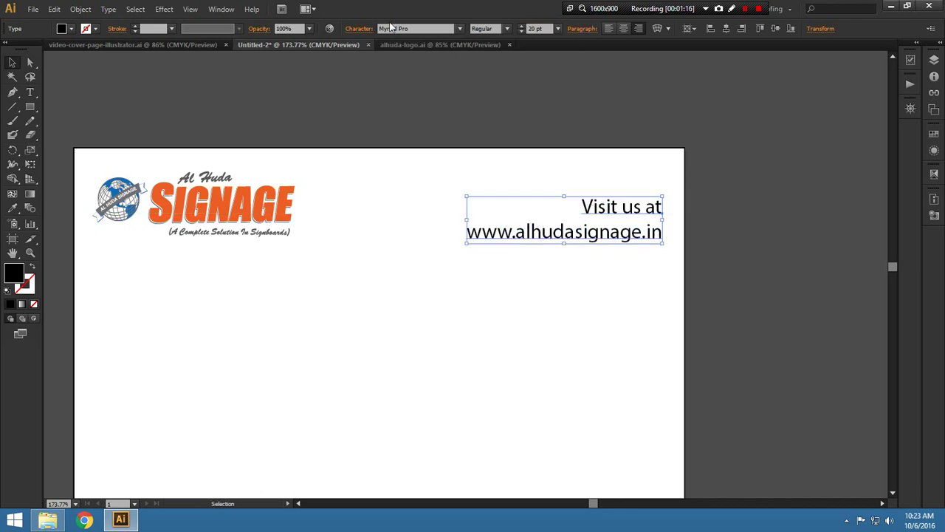
Set the website text to Calibri with a dark grey fill
click(395, 28)
text(Calibri)
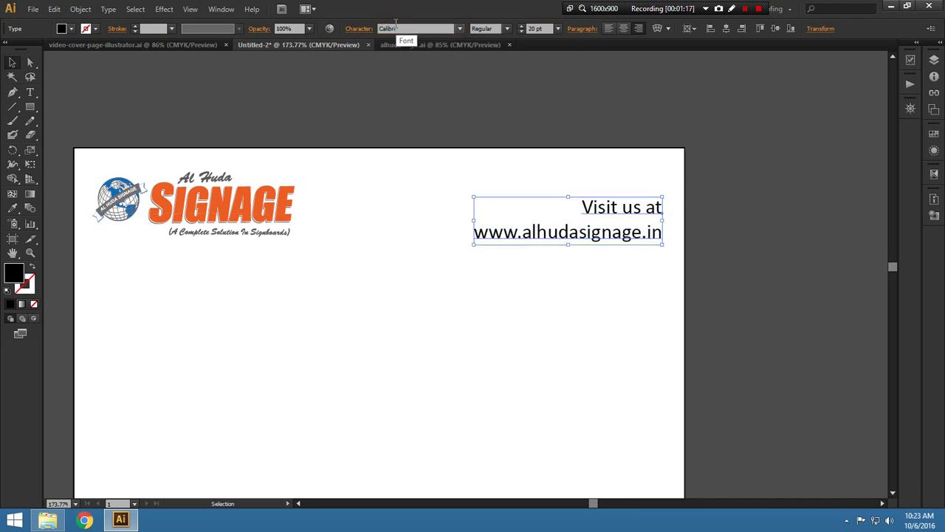
click(71, 28)
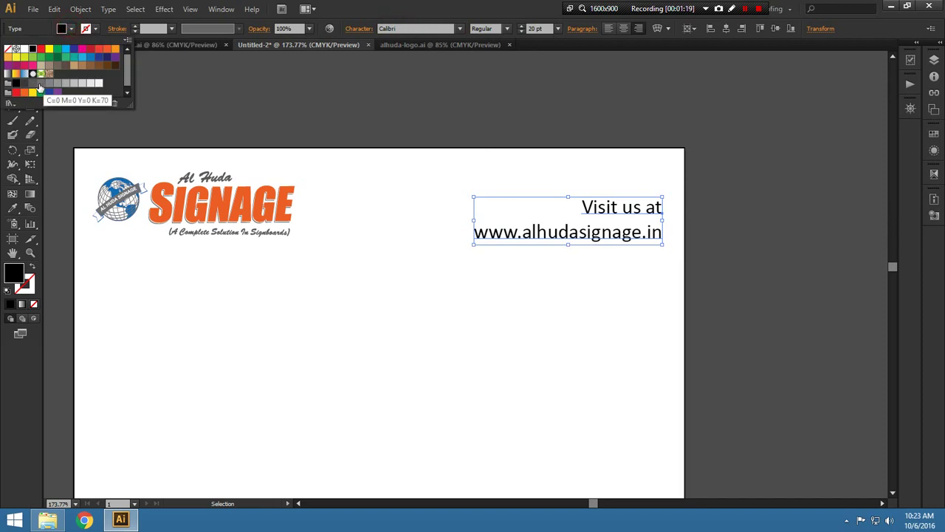
click(24, 82)
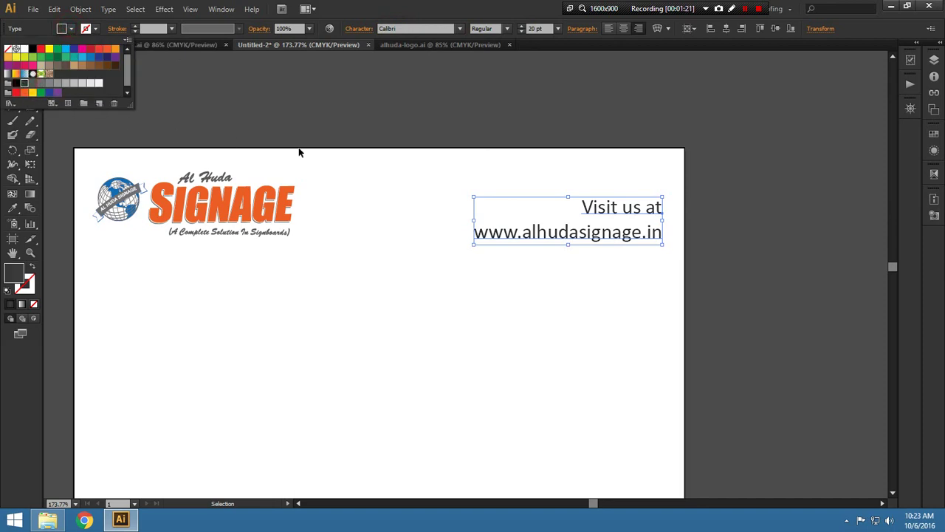
click(376, 163)
Align the website text to the logo's bottom with a temporary horizontal ruler guide
key(ctrl+r)
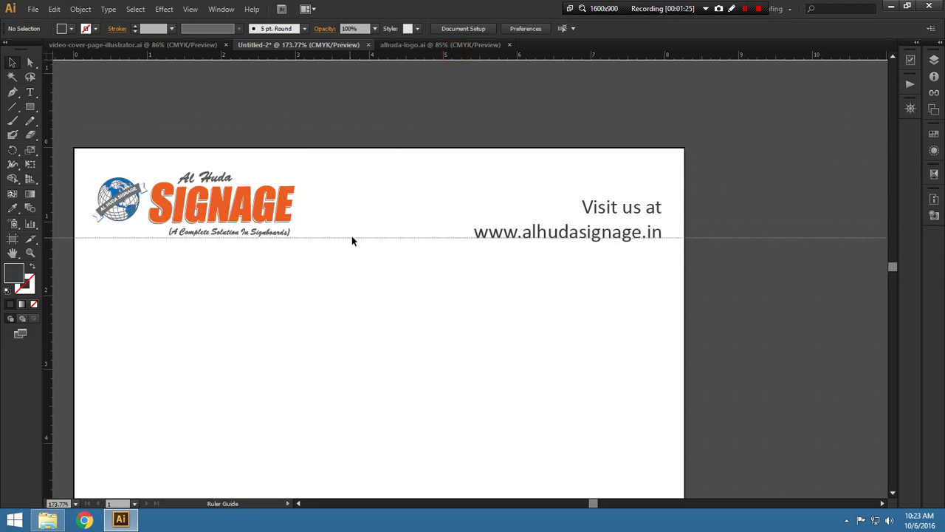
drag(457, 58, 352, 238)
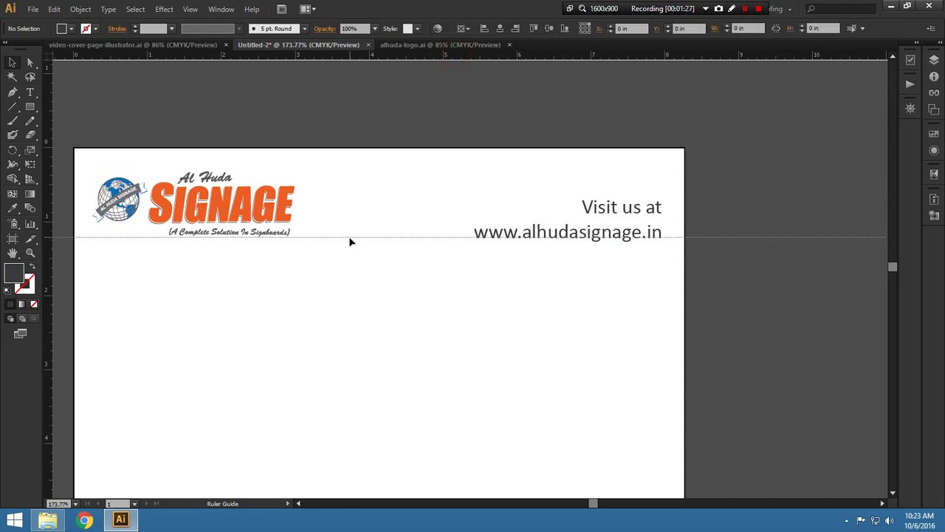
click(623, 213)
drag(623, 212, 623, 207)
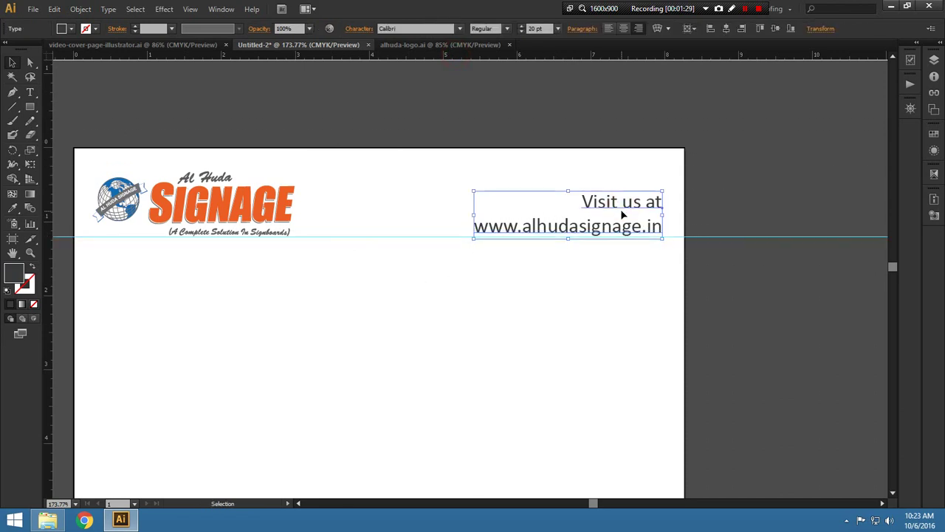
click(559, 297)
drag(775, 274, 776, 275)
key(Delete)
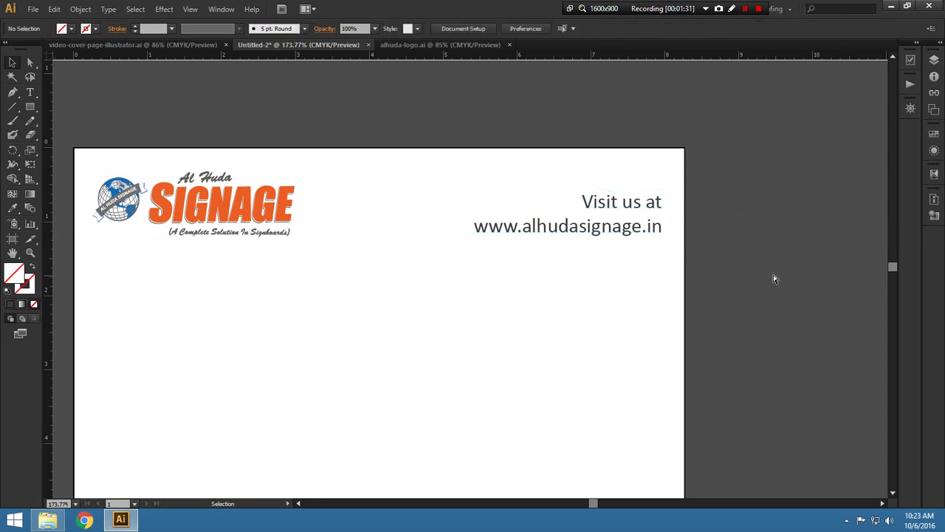
key(ctrl+0)
With the whole page in view, reselect the website text and recheck its fill colour
click(511, 170)
click(475, 159)
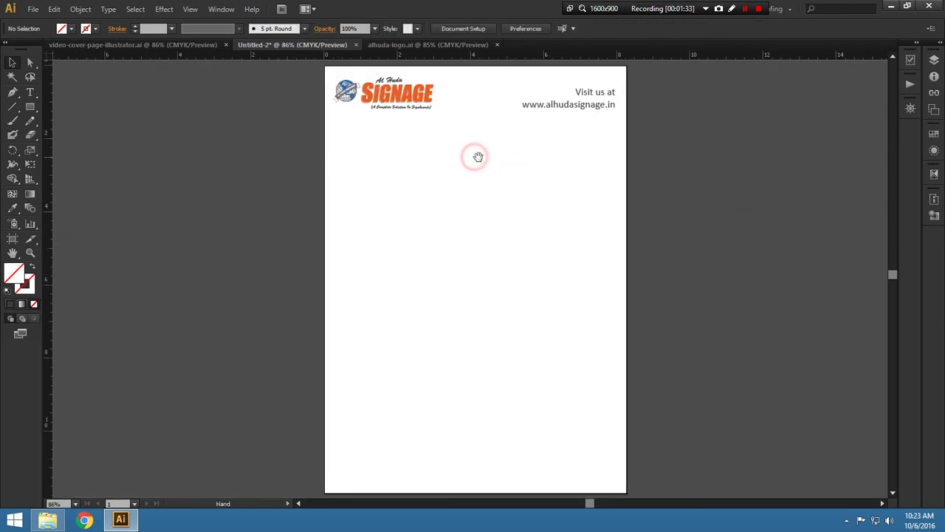
click(595, 105)
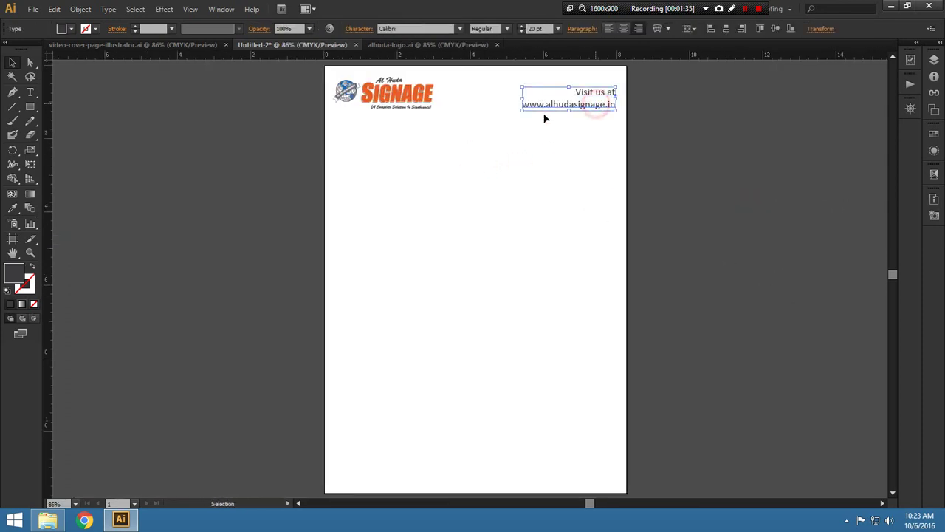
click(62, 28)
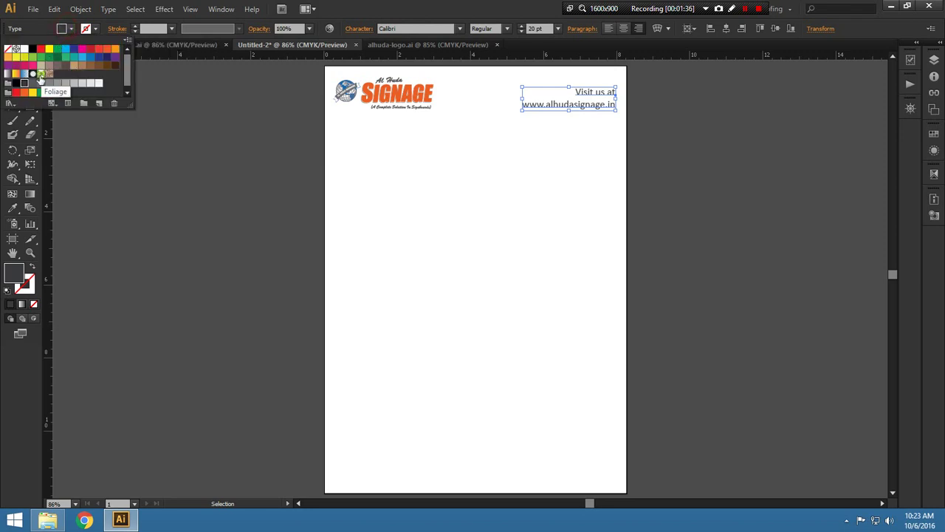
click(466, 215)
click(30, 108)
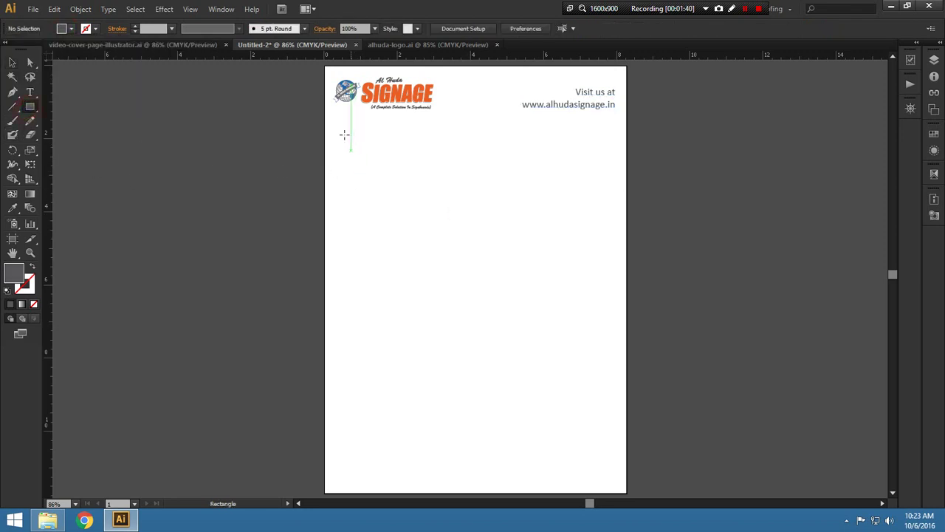
Draw a page-wide rectangle below the header and zoom in to check its left edge
drag(323, 124, 460, 214)
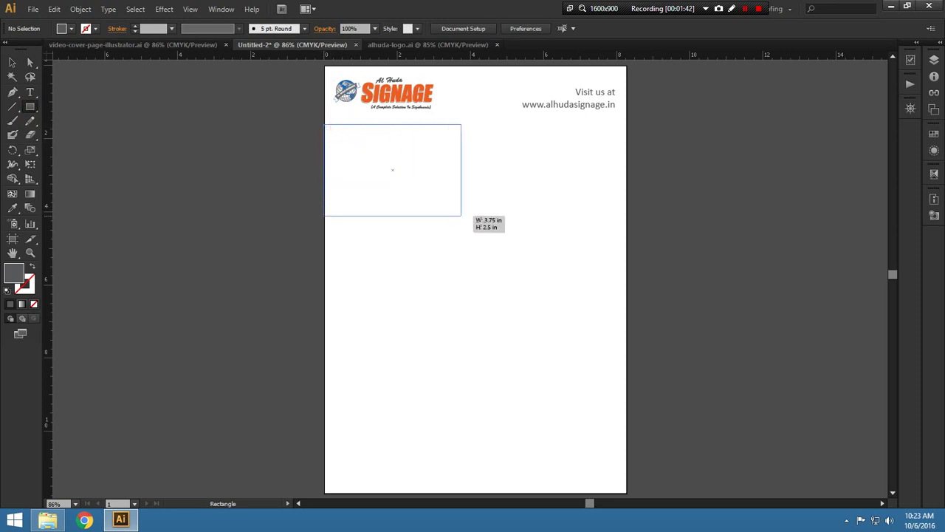
key(ctrl+z)
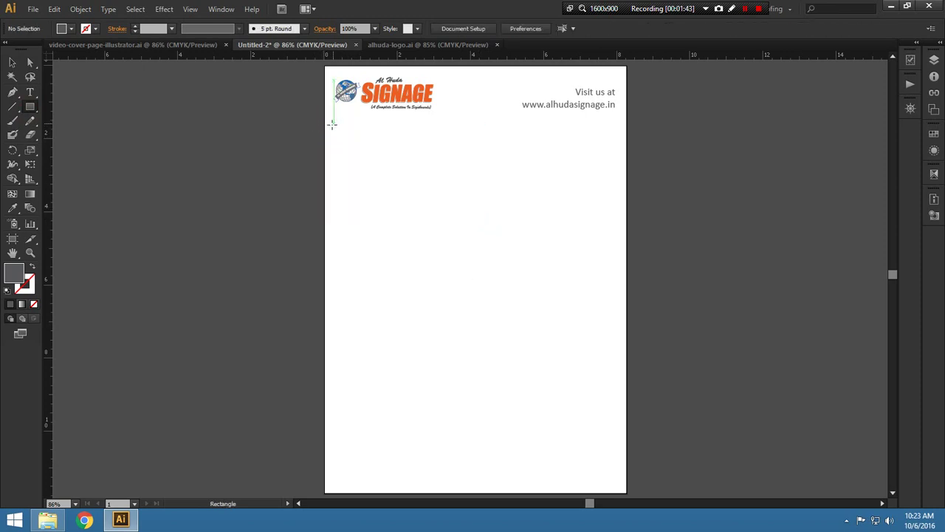
mouse_move(325, 125)
mouse_down()
mouse_move(624, 252)
mouse_move(624, 230)
mouse_up()
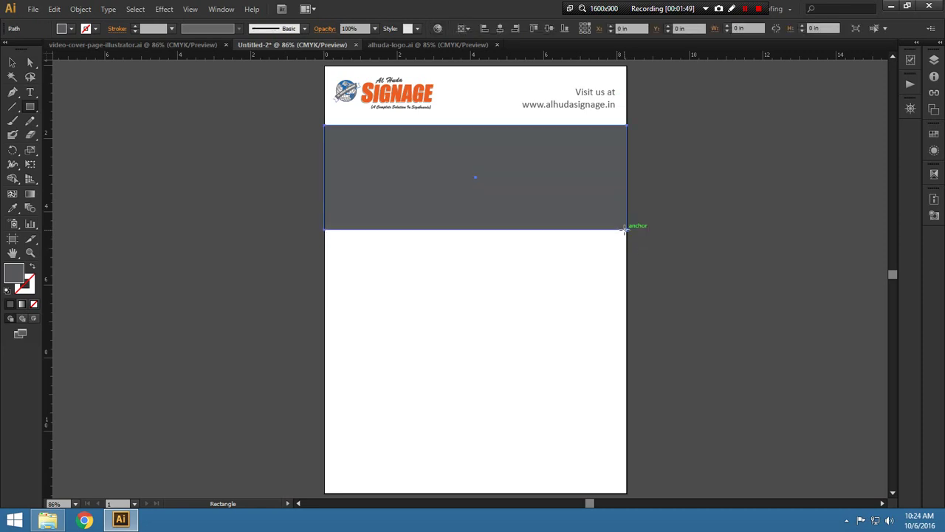
ctrl+click(424, 270)
ctrl+click(412, 175)
key(z)
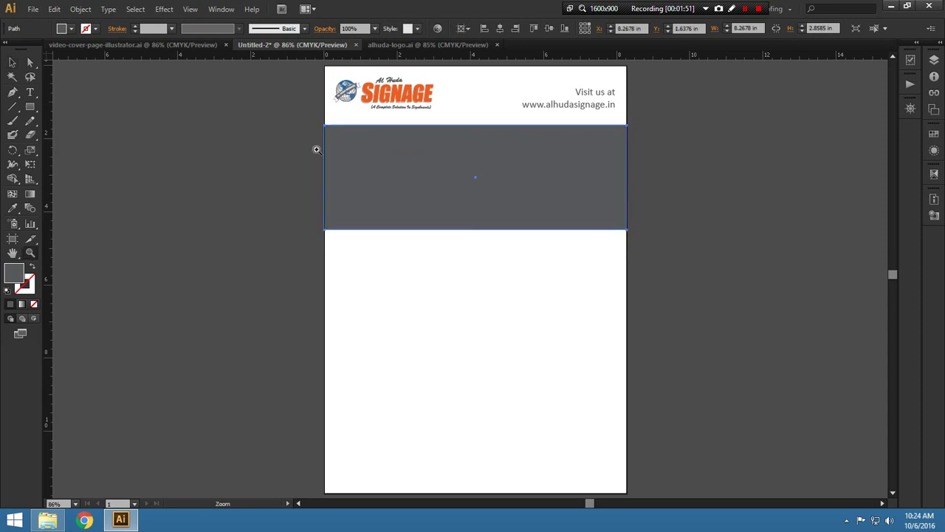
drag(317, 149, 360, 195)
drag(334, 285, 363, 306)
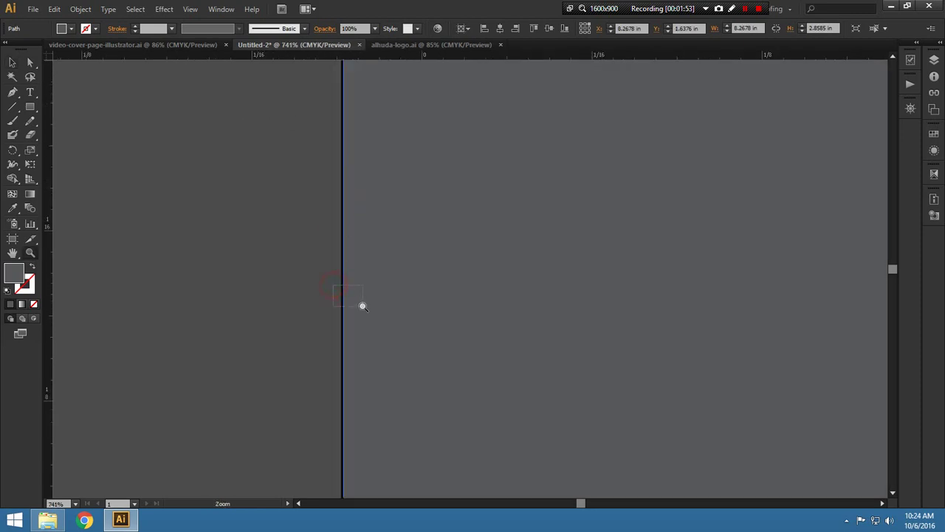
Fill the banner light grey (C0 M0 Y0 K10) and extend its bottom edge lower
key(e)
click(423, 243)
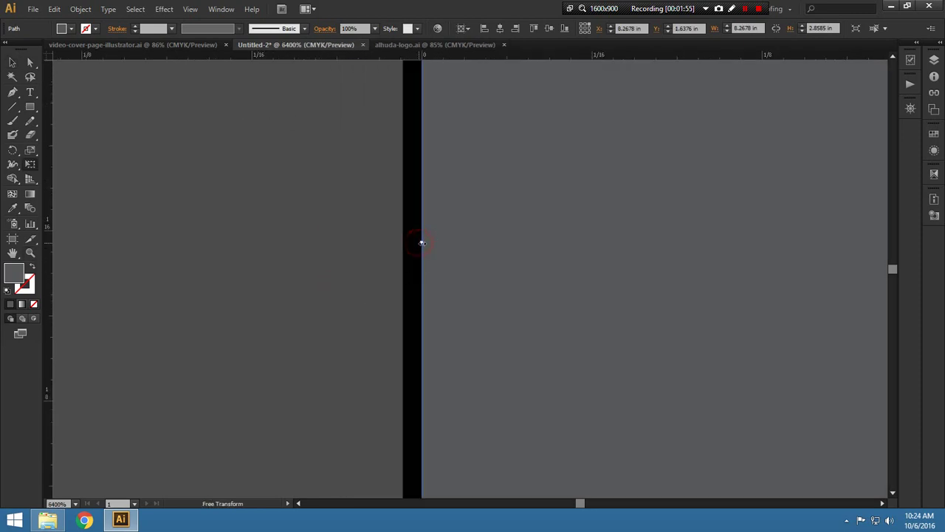
key(ctrl+0)
key(v)
click(267, 283)
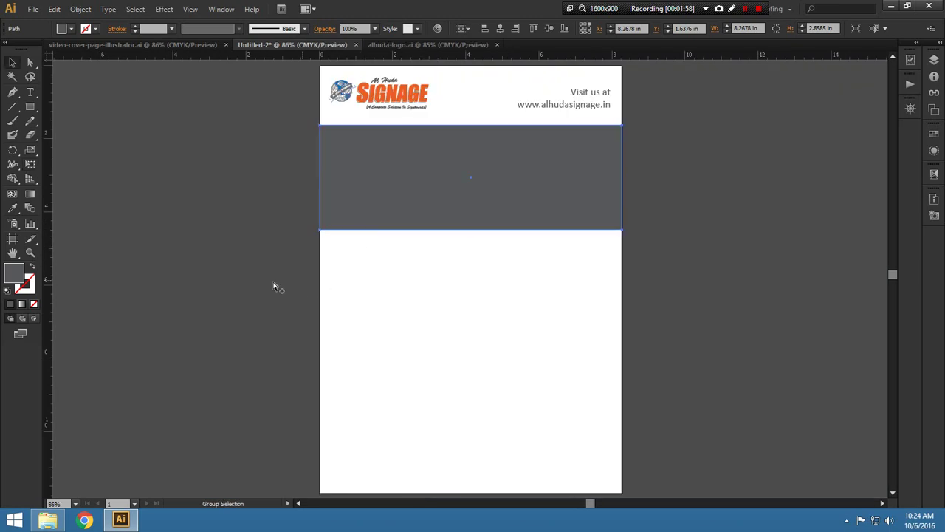
click(346, 264)
click(367, 186)
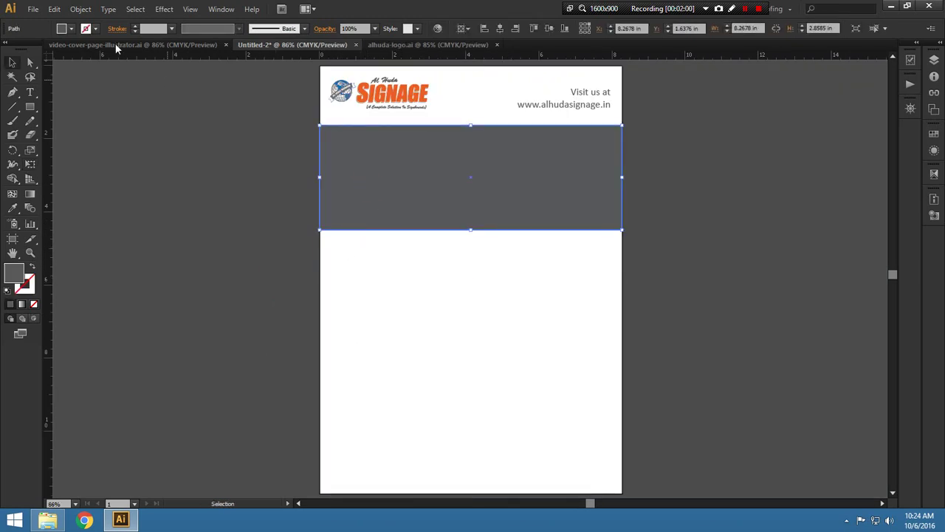
click(71, 28)
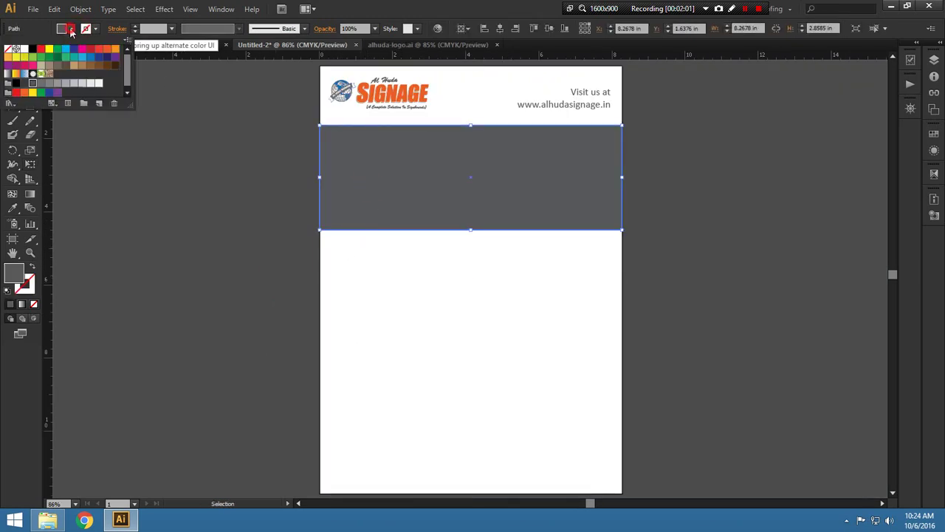
click(90, 85)
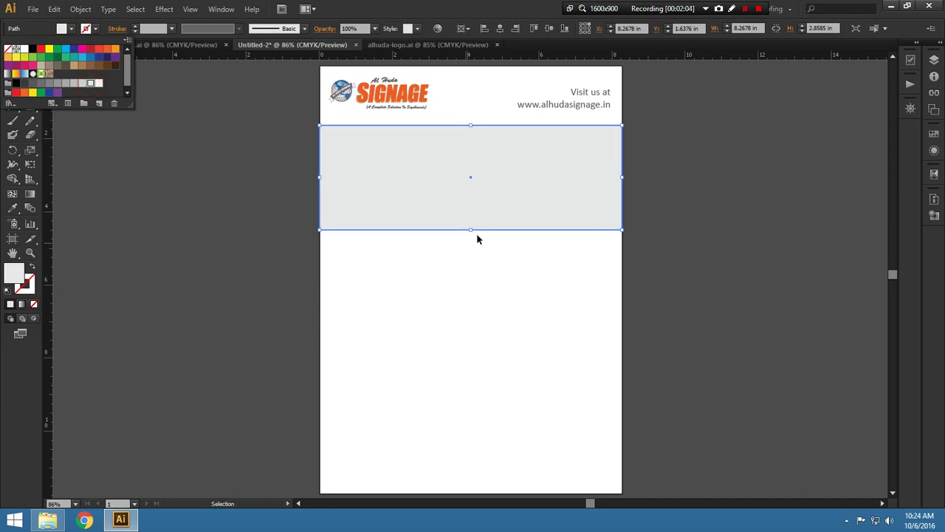
click(471, 231)
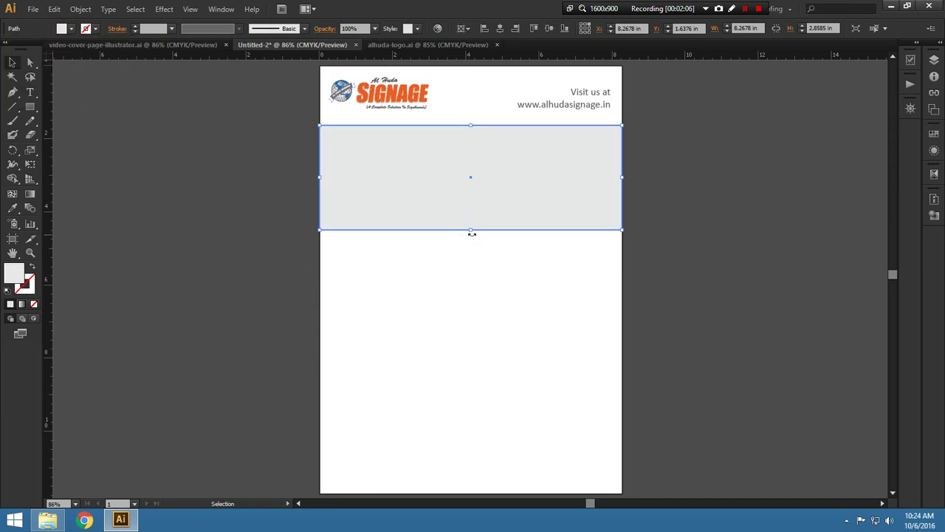
drag(472, 235, 469, 255)
Draw a small box at the left edge under the banner and duplicate it to the right
click(458, 279)
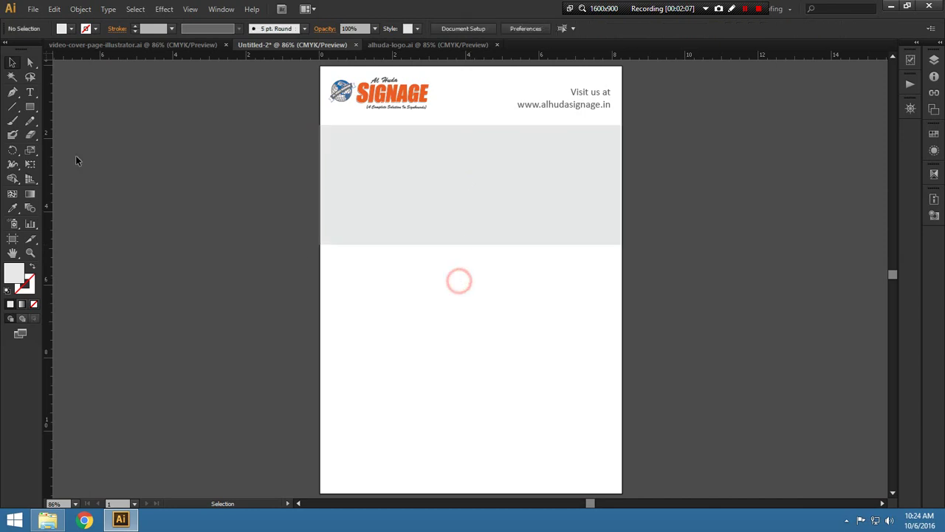
click(32, 108)
drag(321, 244, 385, 296)
key(v)
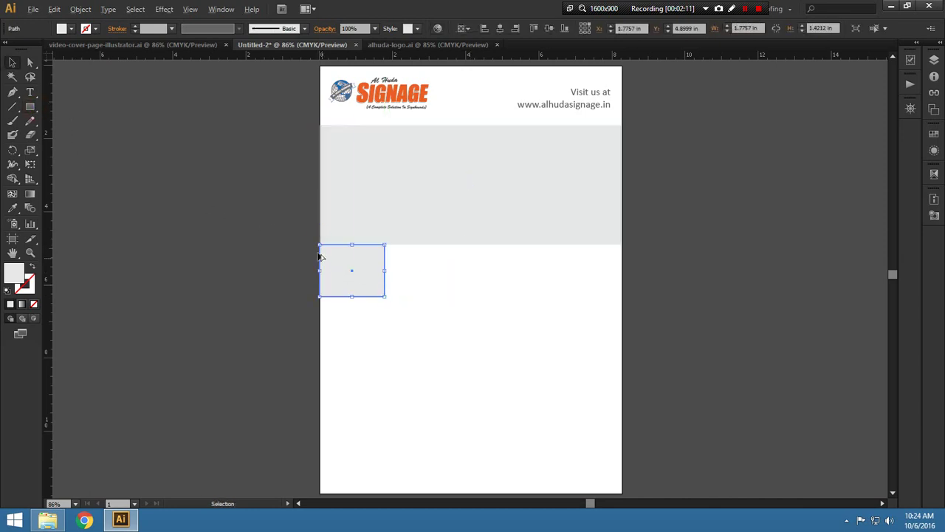
drag(328, 255, 385, 265)
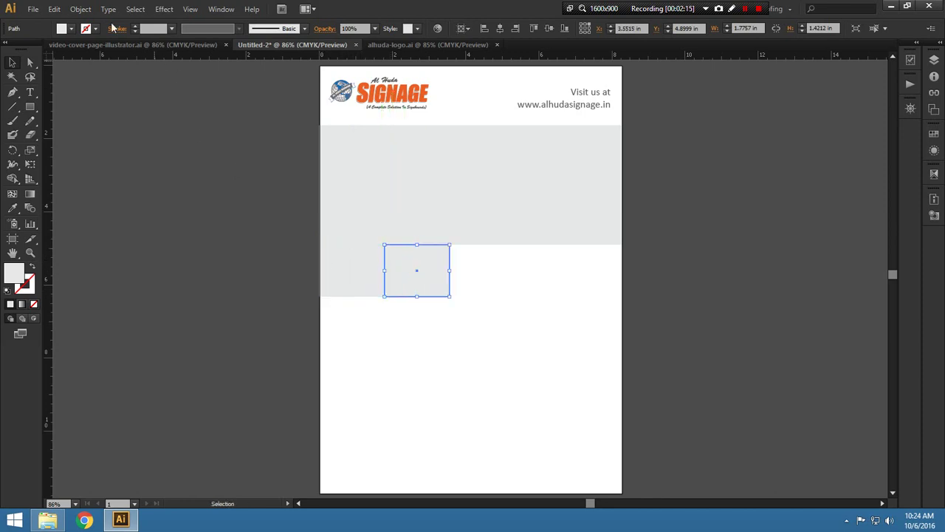
Repeat the copy with Transform Again and stretch the four-box row to the right page edge
click(80, 8)
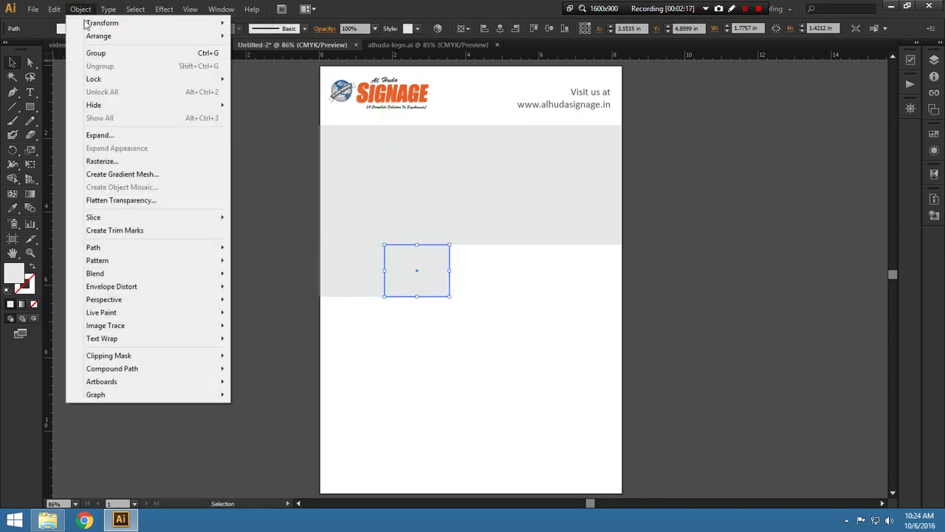
mouse_move(102, 22)
click(304, 24)
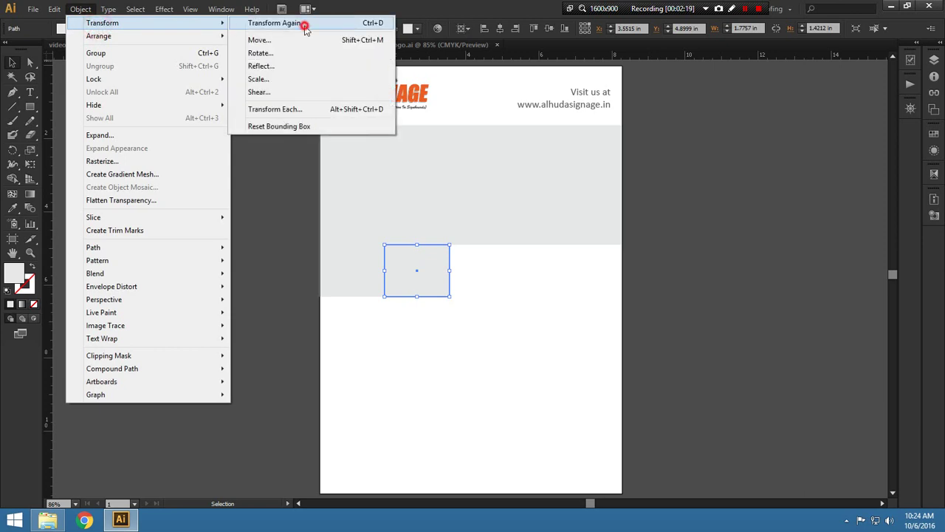
click(80, 9)
click(101, 23)
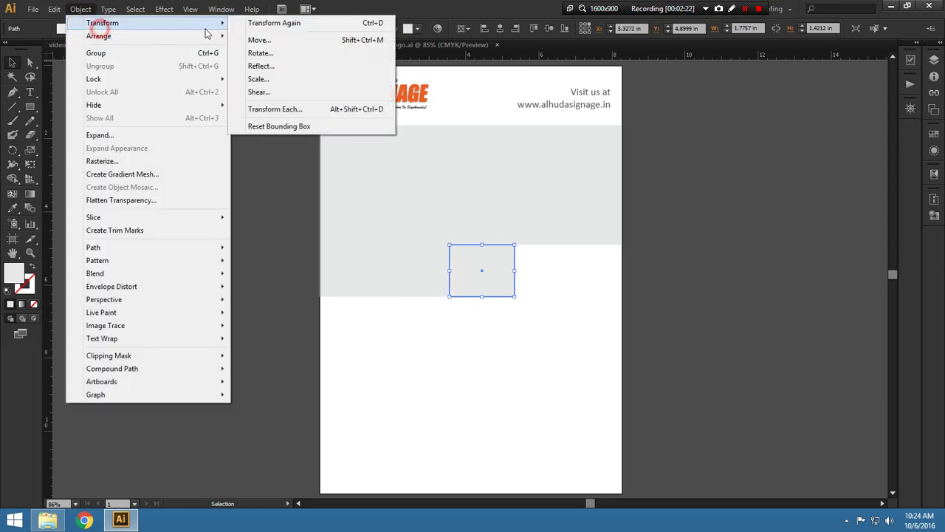
click(270, 25)
mouse_move(581, 330)
mouse_down()
mouse_move(347, 301)
mouse_move(317, 285)
mouse_up()
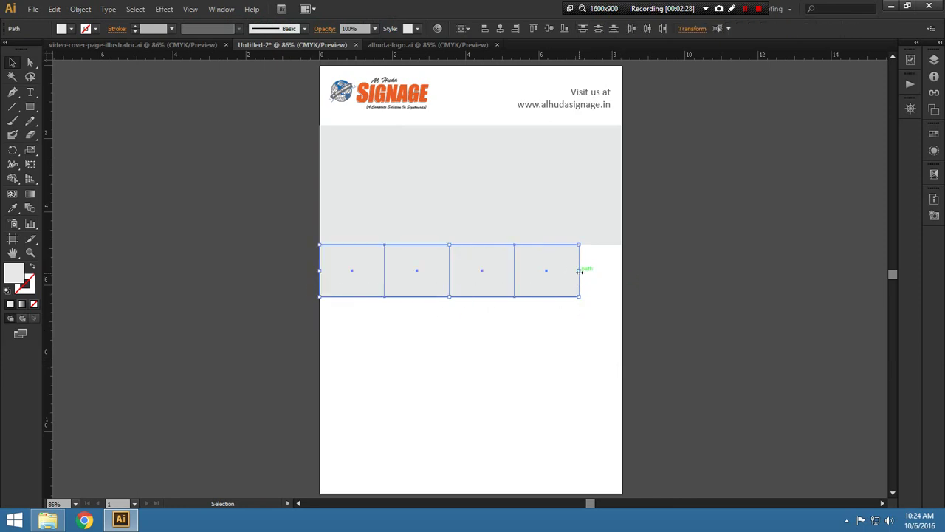
drag(580, 272, 622, 271)
Give the first box under the banner a Linear gradient fill
click(475, 333)
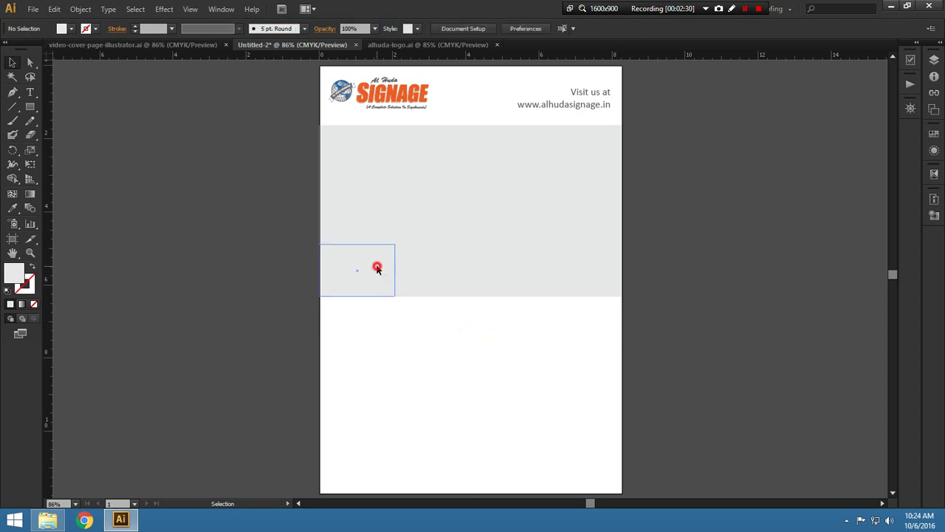
click(377, 268)
click(221, 8)
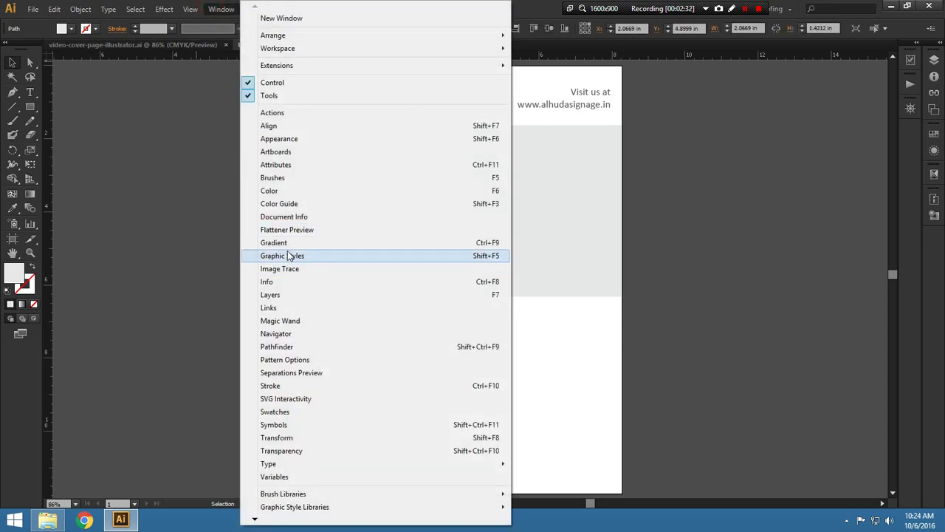
click(274, 242)
drag(657, 289, 517, 293)
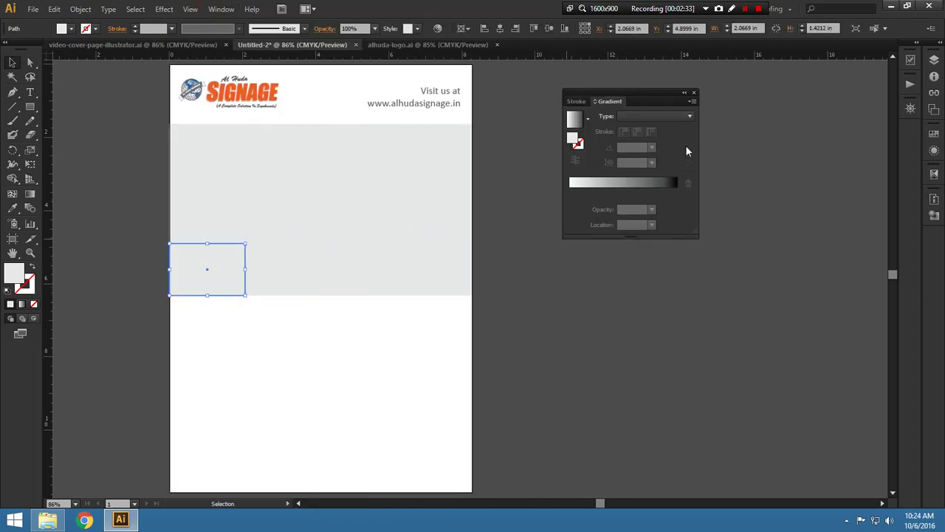
click(687, 117)
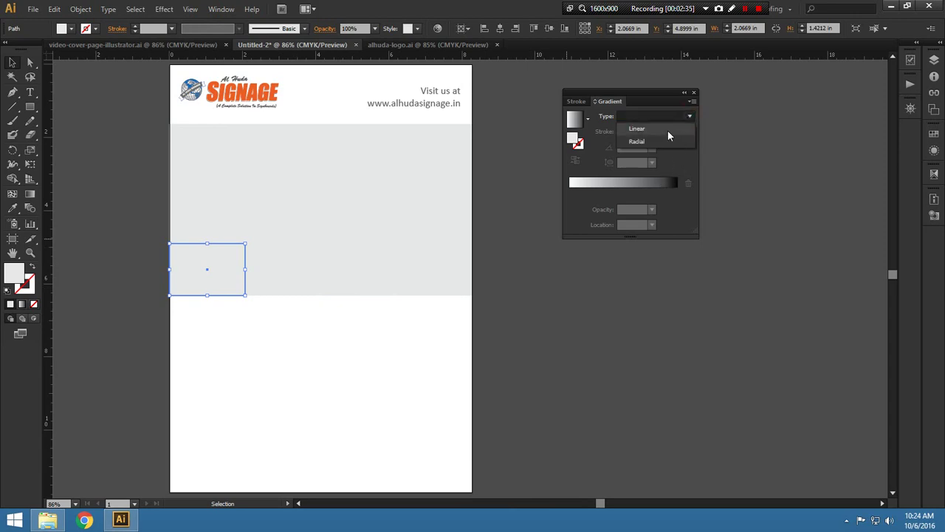
click(668, 130)
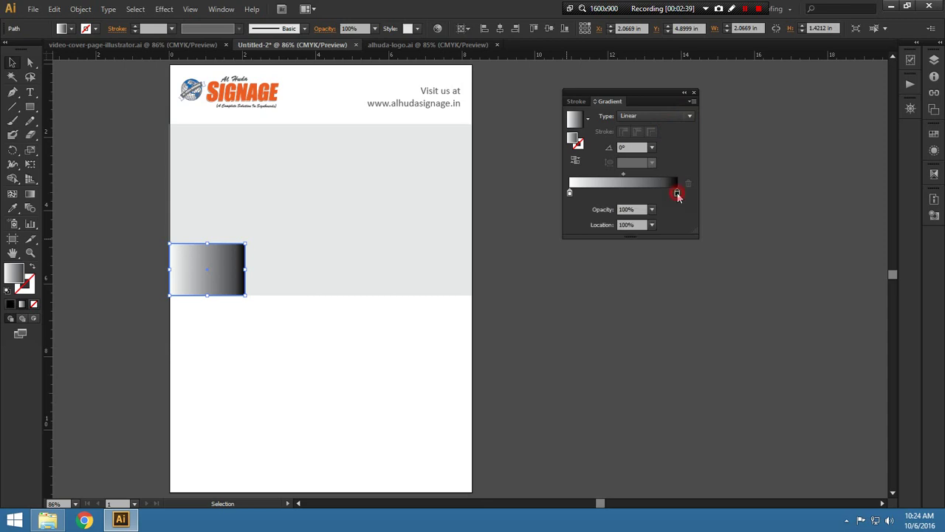
Sample the logo's orange into both gradient stops
double_click(677, 193)
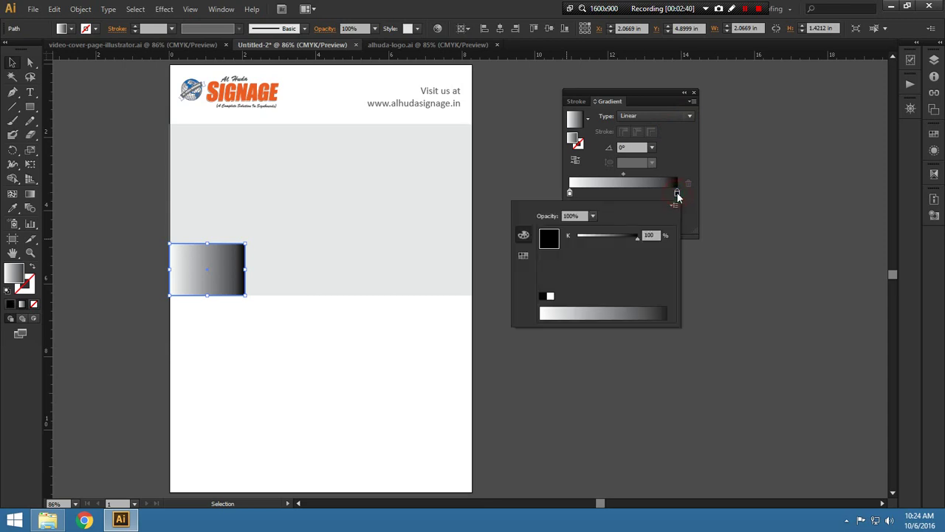
click(277, 173)
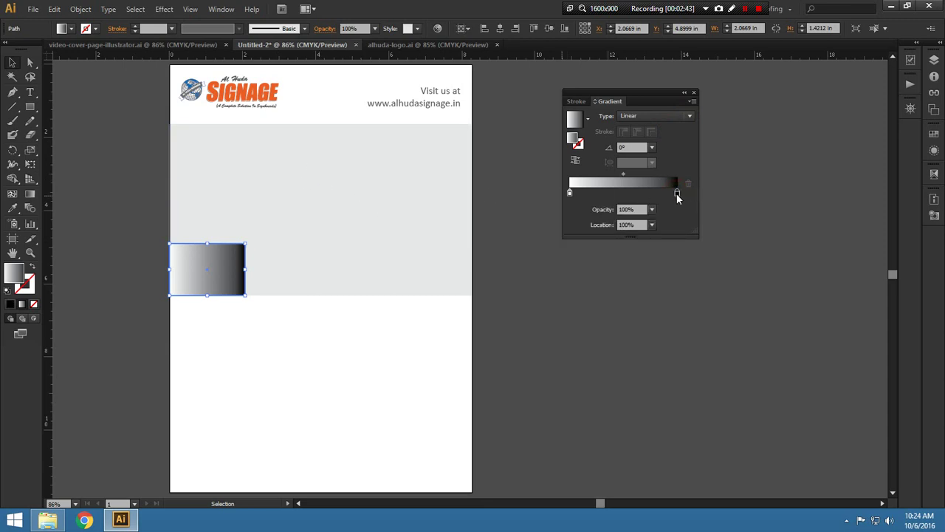
key(i)
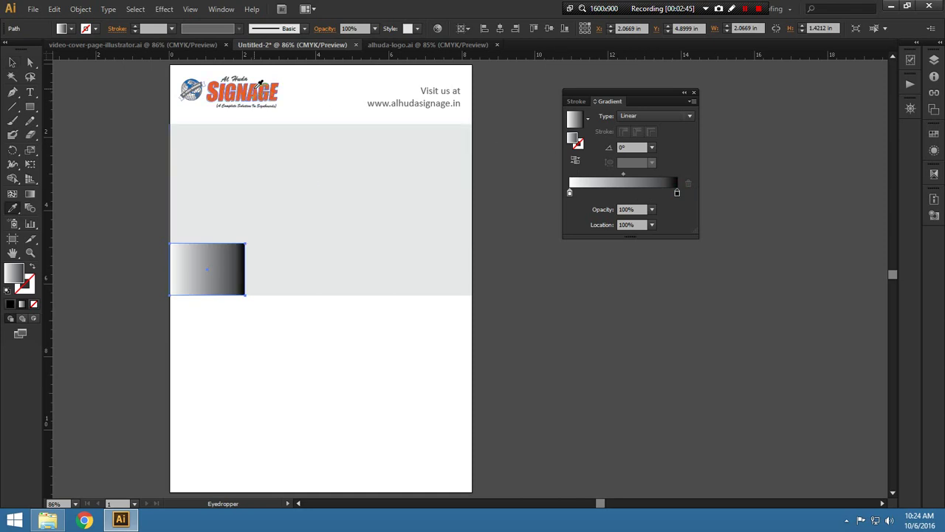
shift+click(276, 106)
key(v)
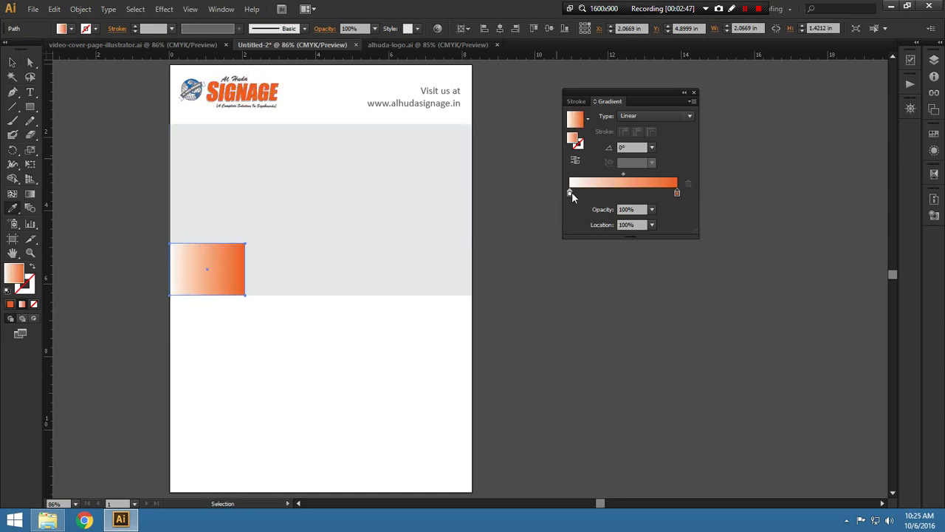
click(569, 192)
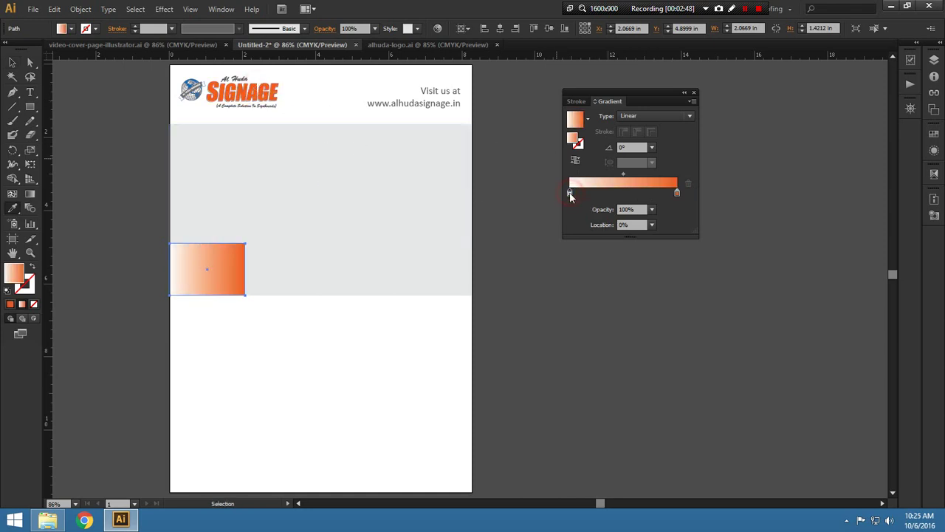
click(10, 210)
shift+click(235, 91)
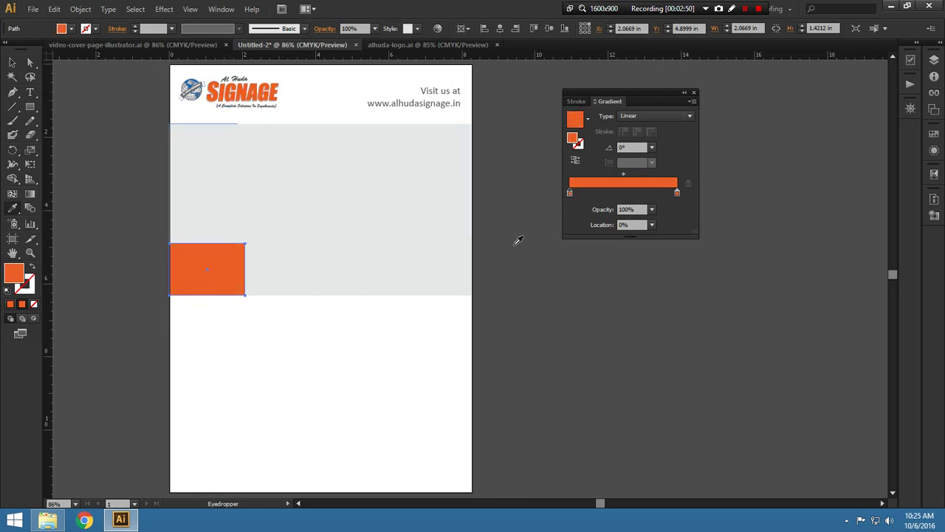
Lighten the start stop's orange and move the left stop to about 24.73%
double_click(569, 193)
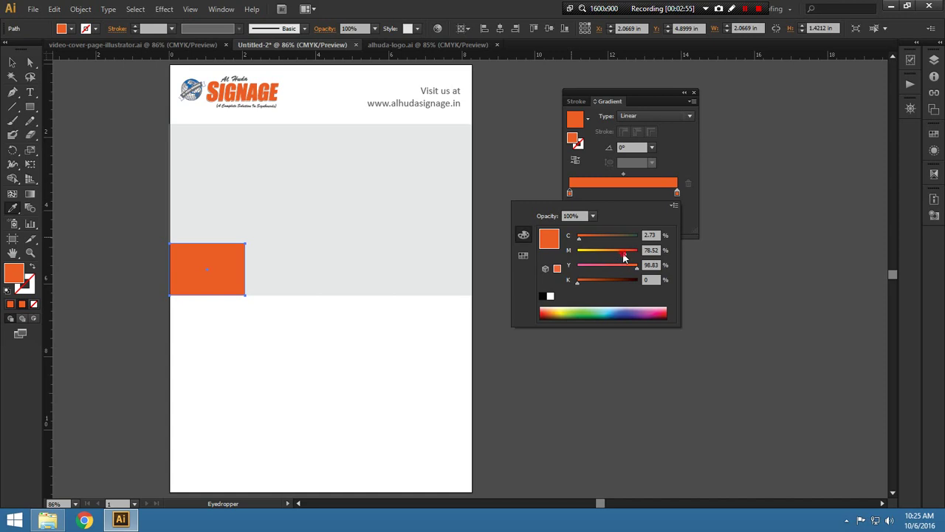
drag(622, 252, 619, 255)
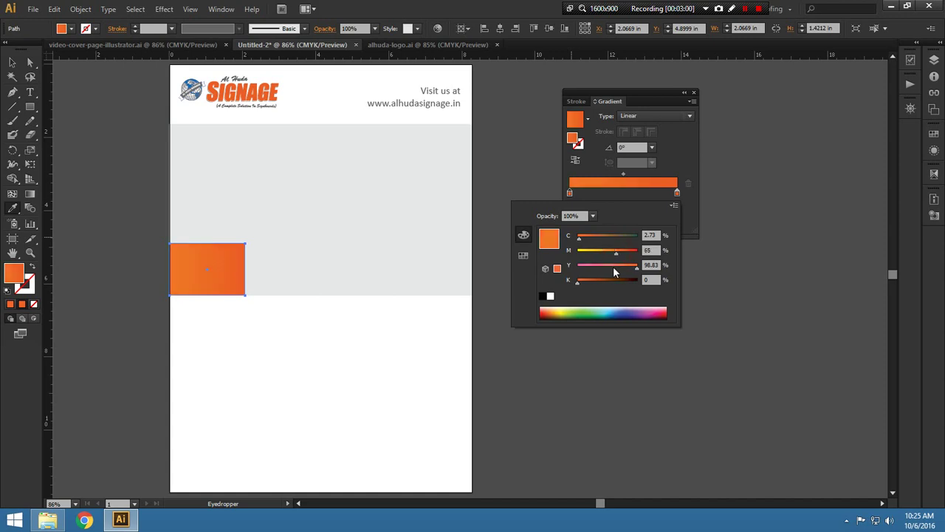
drag(579, 284, 577, 281)
drag(618, 255, 612, 258)
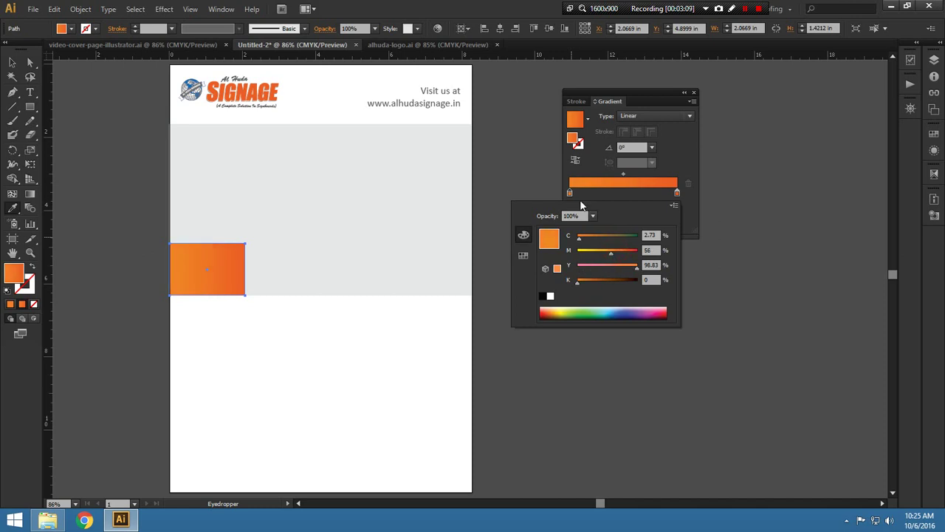
click(625, 174)
click(660, 192)
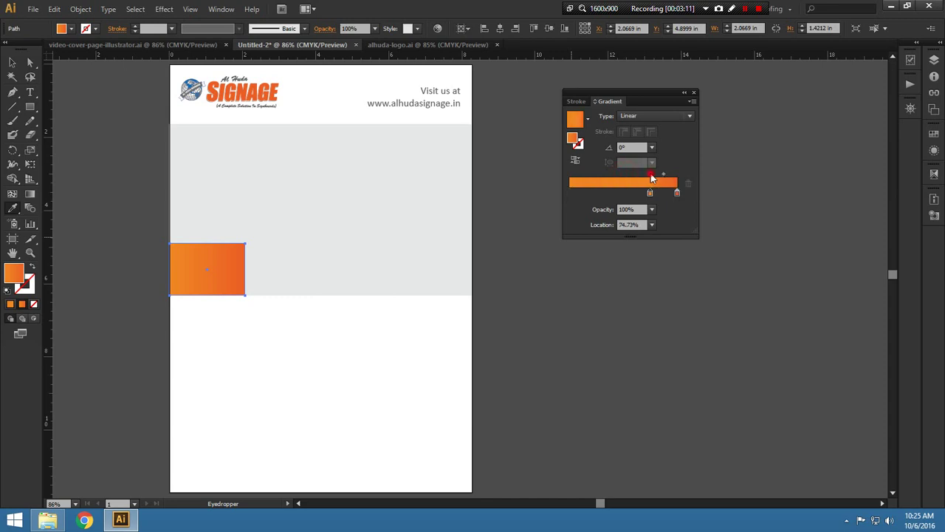
drag(624, 191, 621, 191)
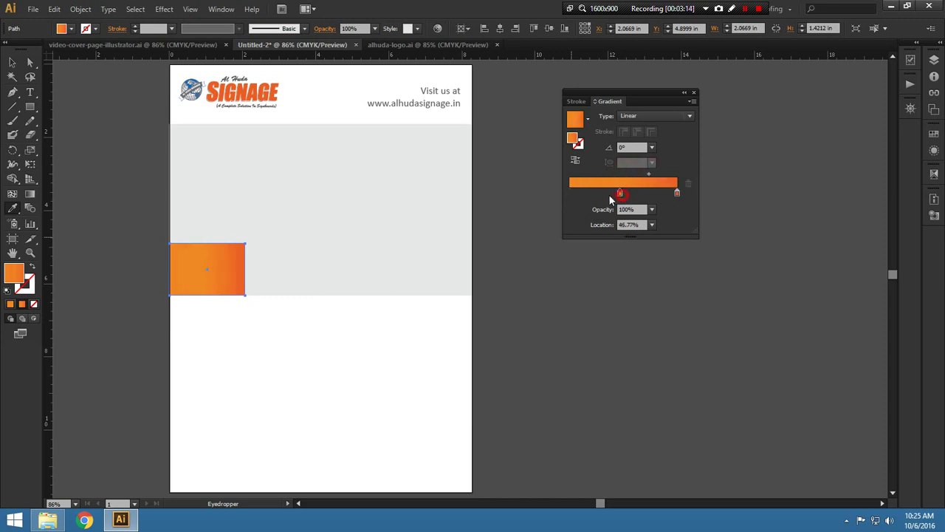
drag(619, 193, 598, 192)
Add a third gradient stop near 82% with K raised to 10 to deepen the right side
key(v)
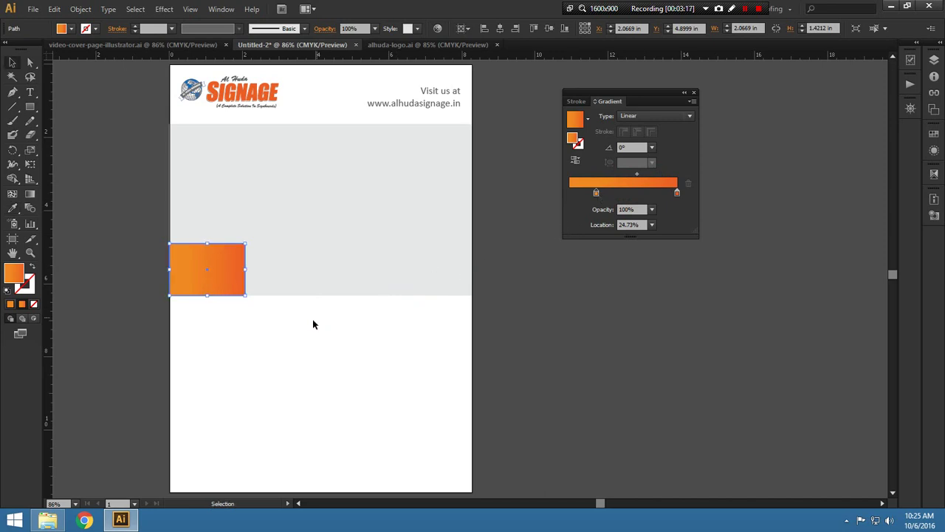
click(312, 324)
key(z)
click(540, 337)
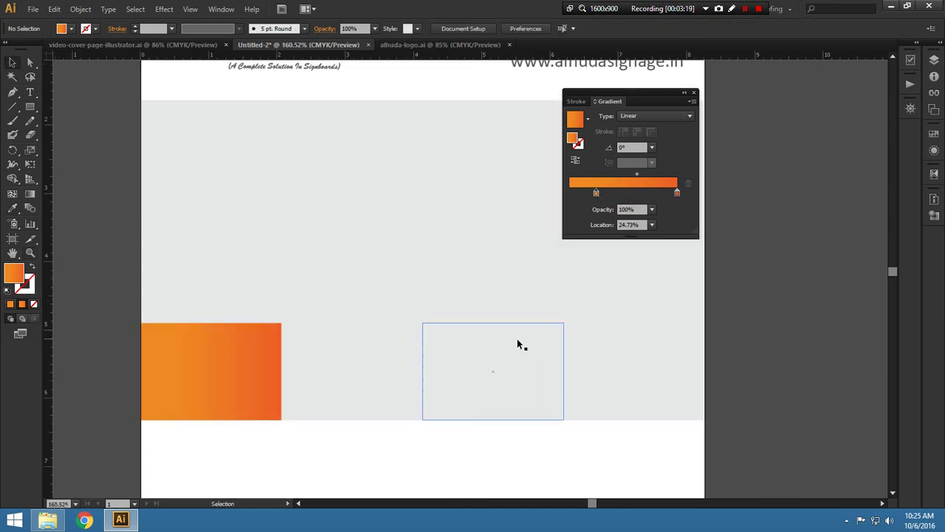
click(245, 321)
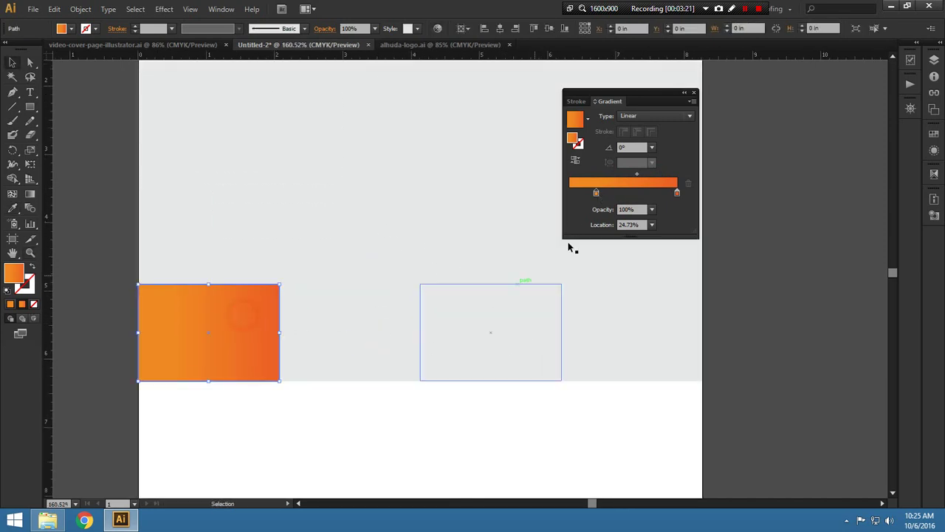
click(658, 194)
double_click(659, 195)
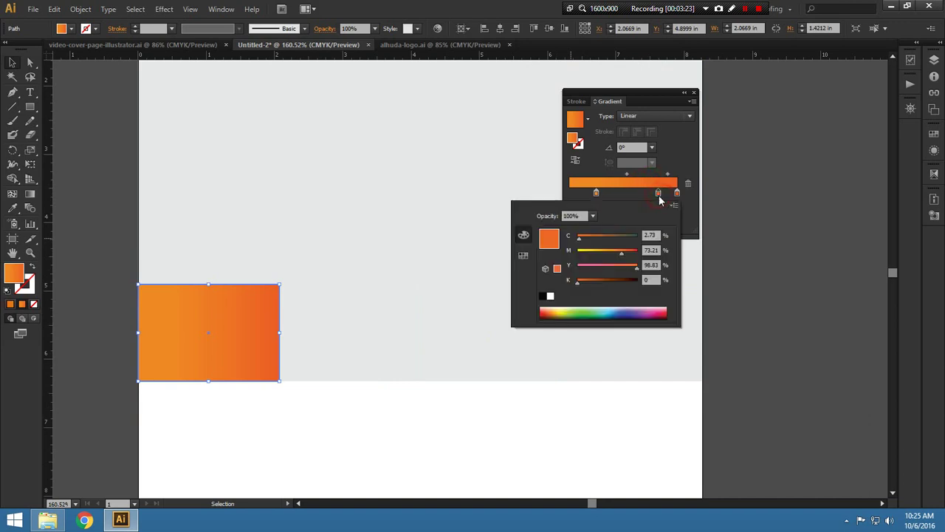
drag(581, 284, 585, 284)
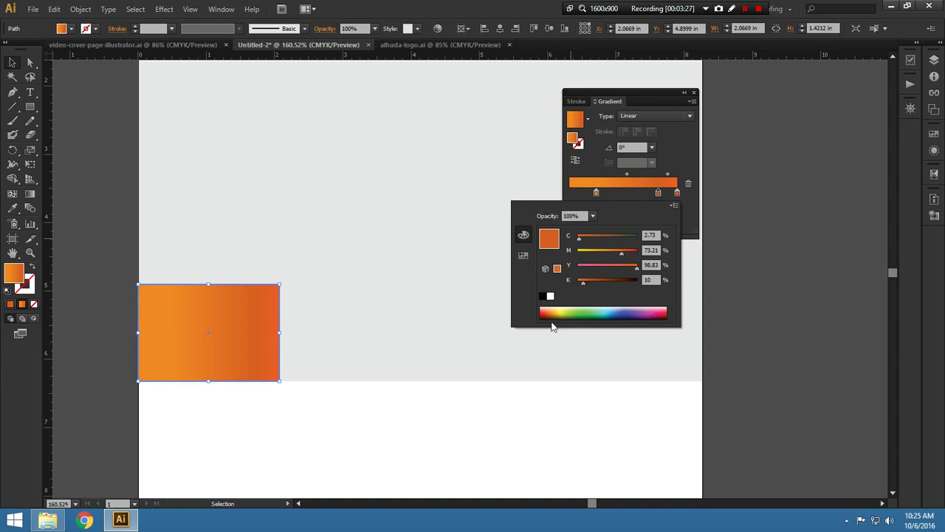
click(458, 410)
key(ctrl+0)
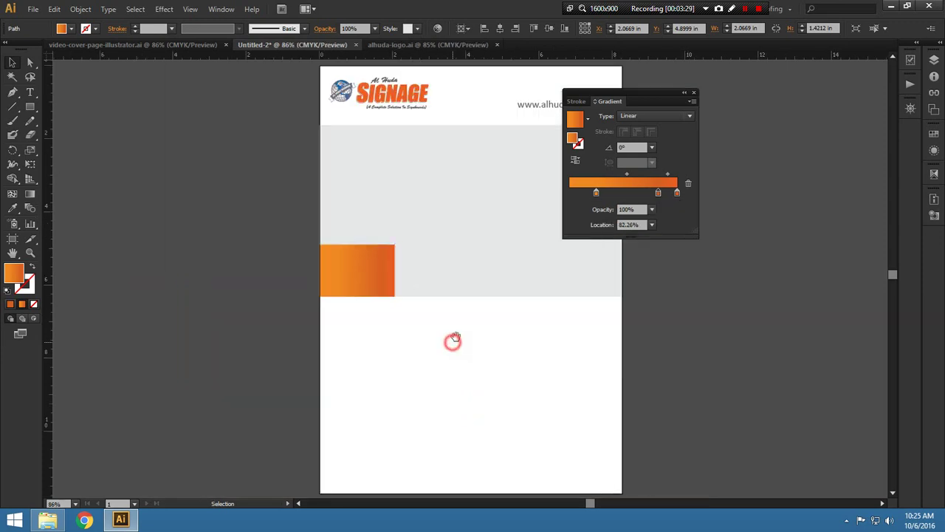
drag(454, 342, 321, 352)
click(258, 278)
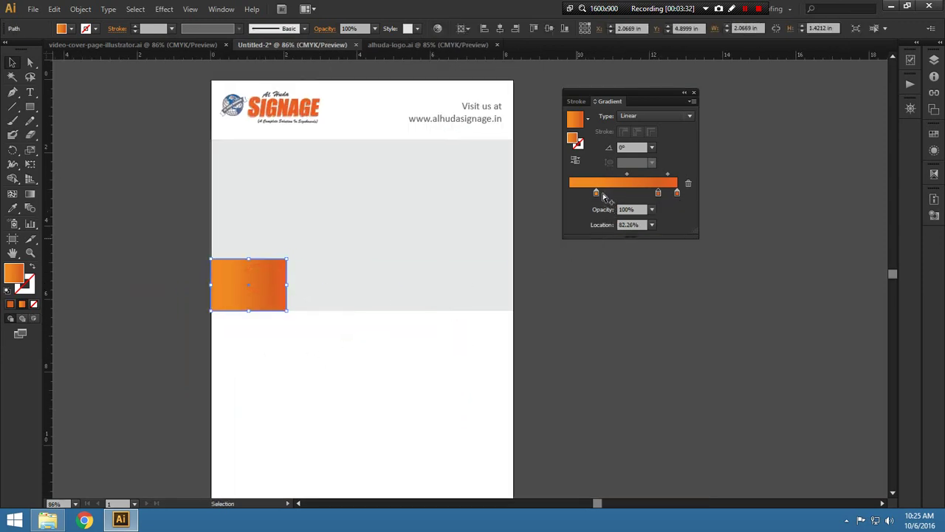
Alt-drag two copies of the orange rectangle to the right, eyedropping the orange gradient onto each
click(302, 396)
drag(287, 311, 363, 258)
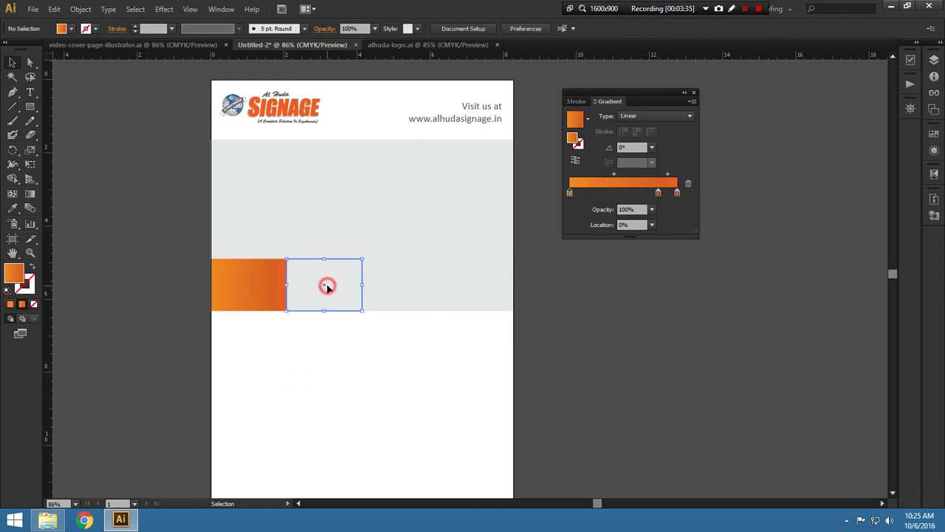
click(14, 209)
click(251, 260)
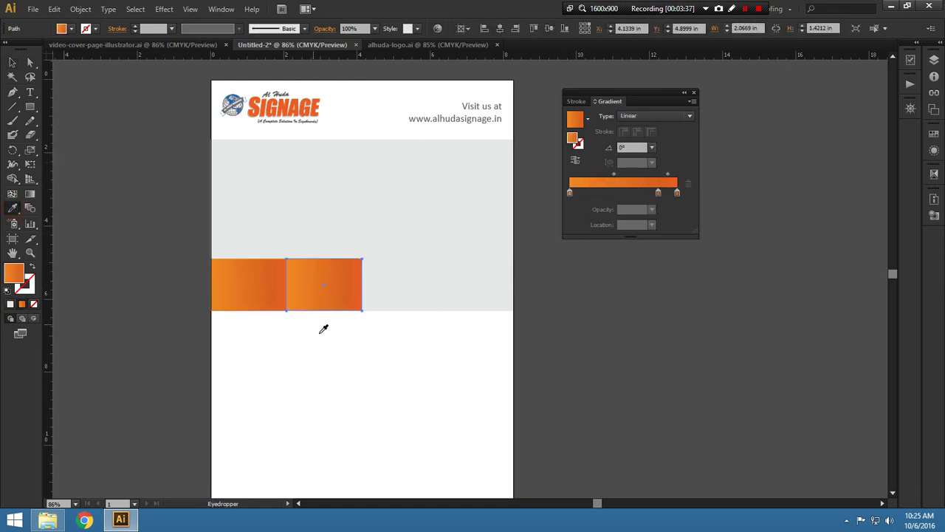
drag(362, 311, 438, 257)
click(13, 208)
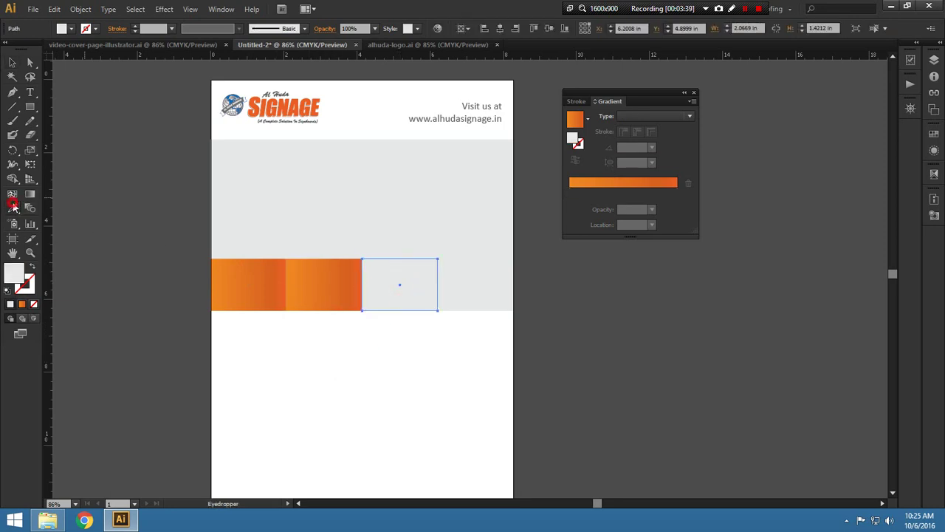
click(344, 285)
Give the blank fourth tile the same orange gradient with the Eyedropper, then zoom in on the strip
key(v)
click(410, 365)
click(469, 302)
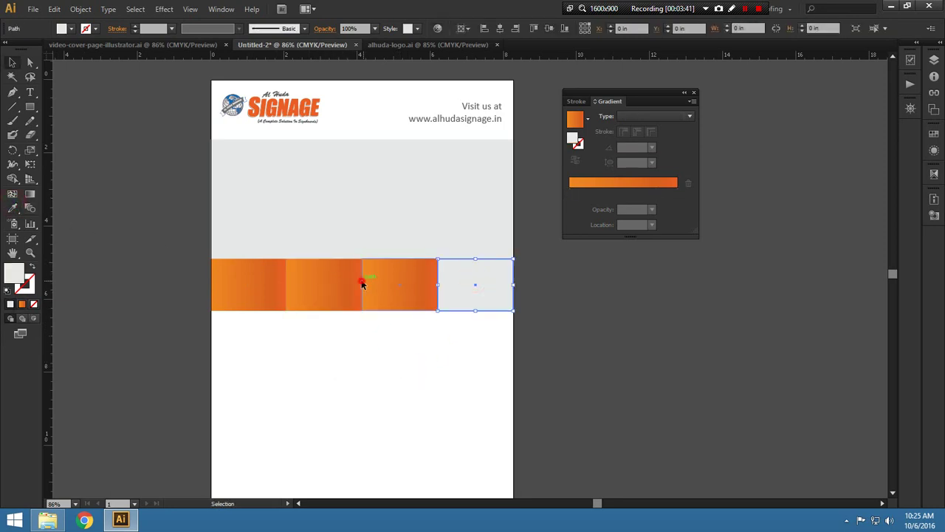
click(362, 284)
click(477, 288)
click(13, 208)
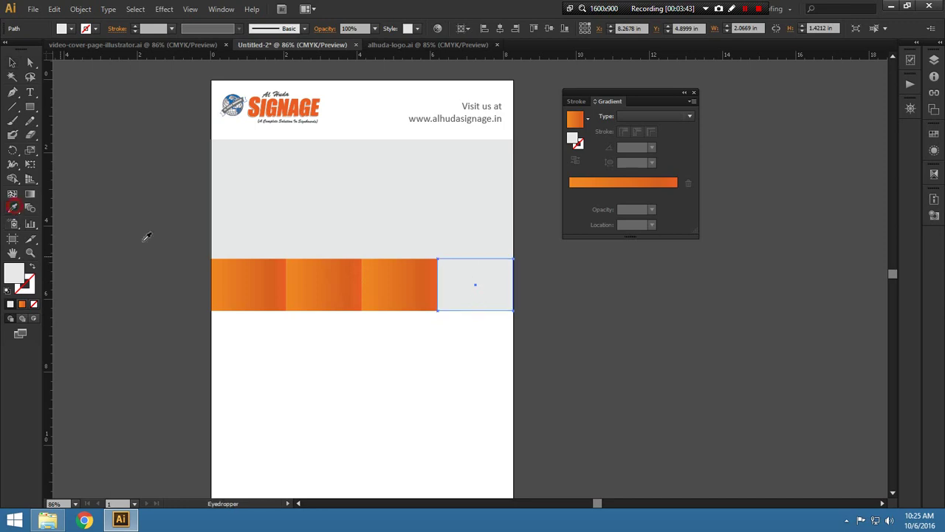
click(384, 266)
key(v)
click(395, 353)
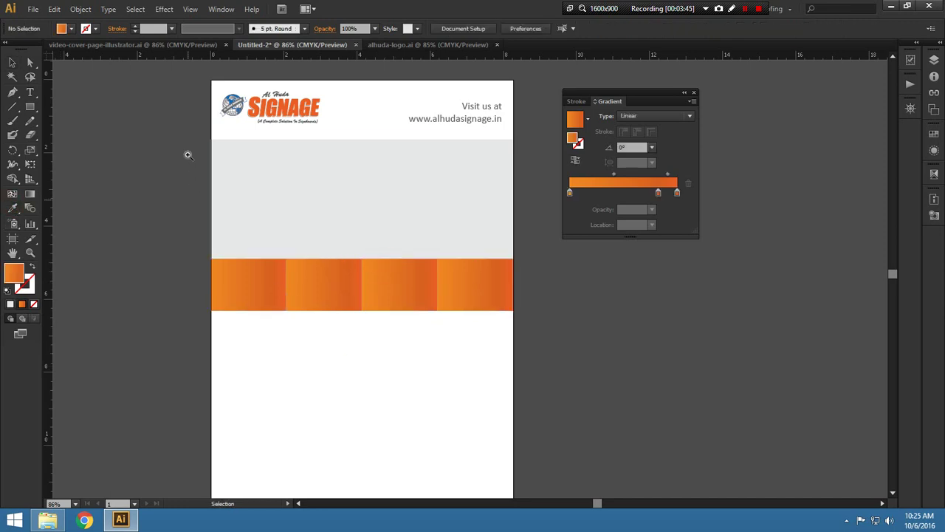
drag(441, 262, 642, 373)
Shift the first tile's gradient midpoint left to deepen its orange
key(v)
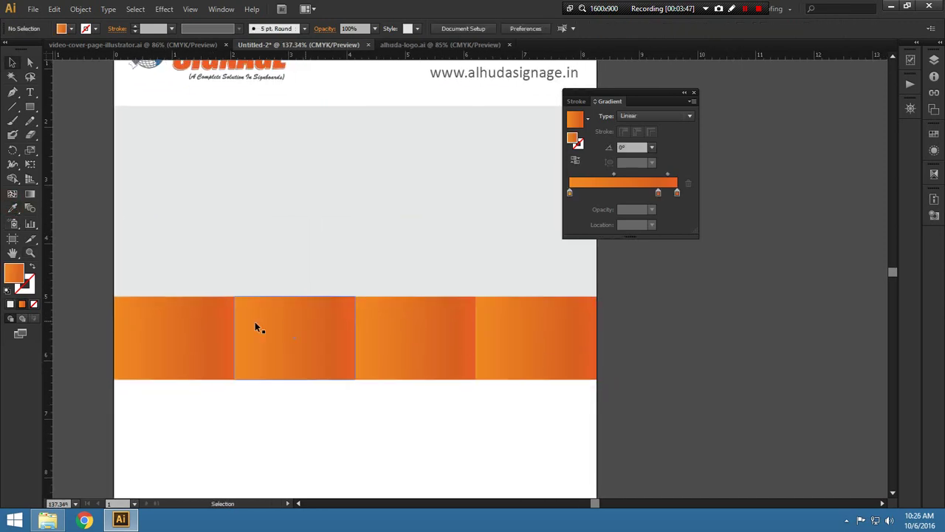
click(197, 319)
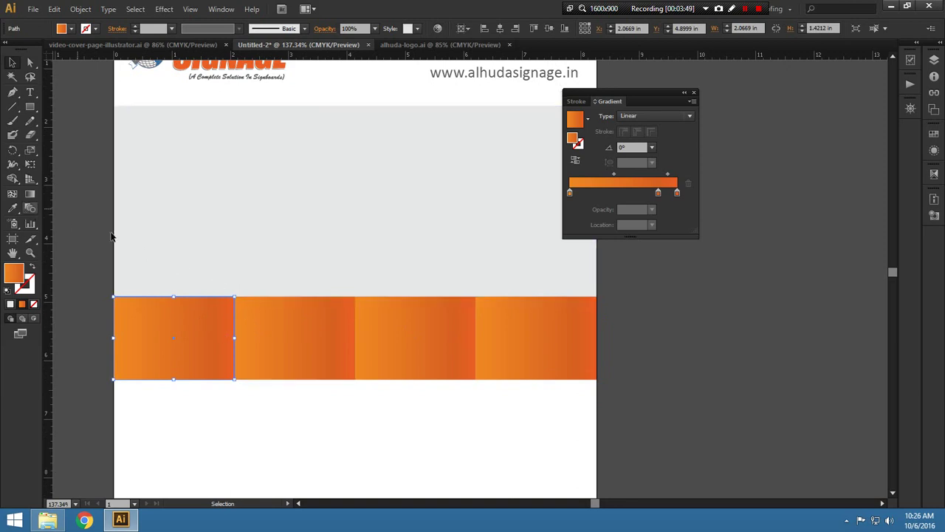
key(g)
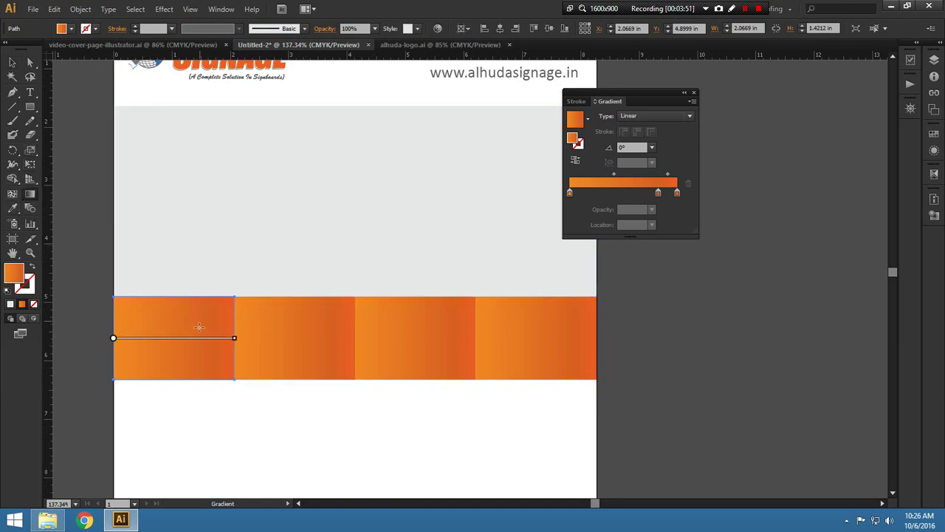
mouse_move(185, 341)
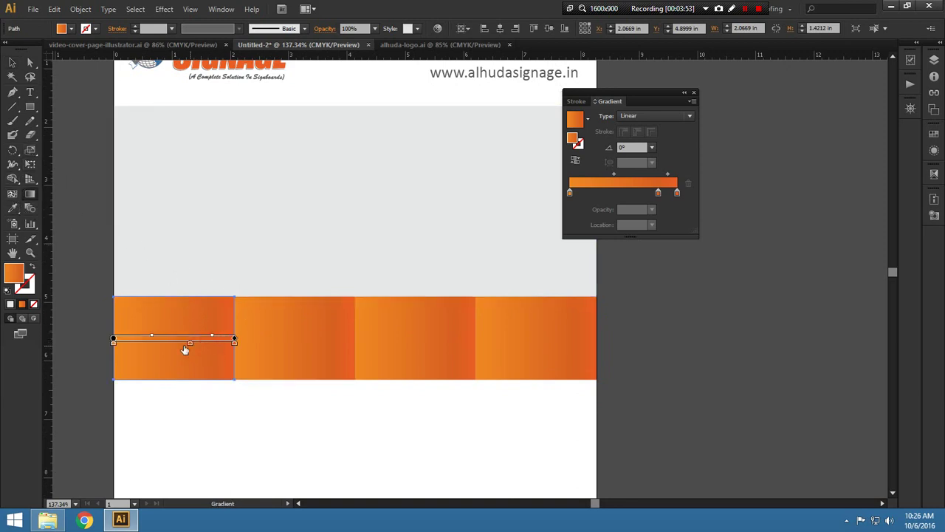
drag(184, 349, 159, 345)
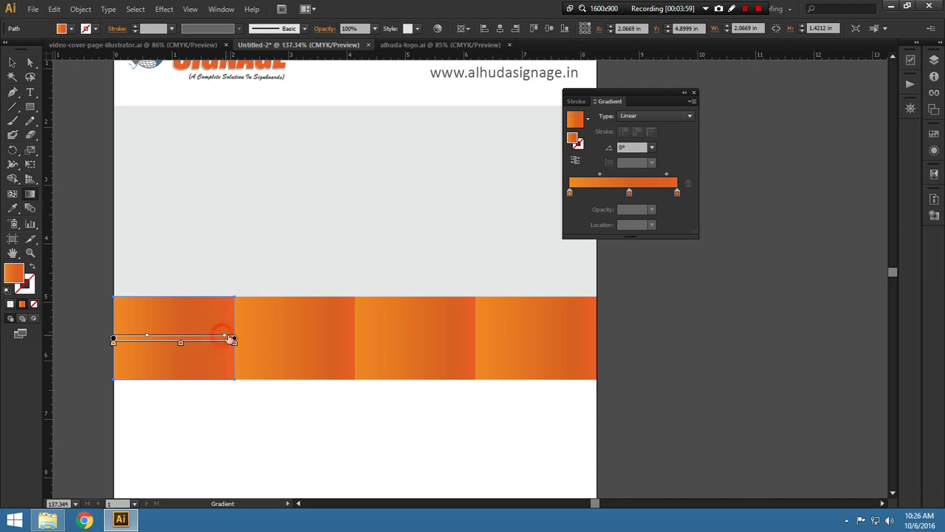
double_click(630, 194)
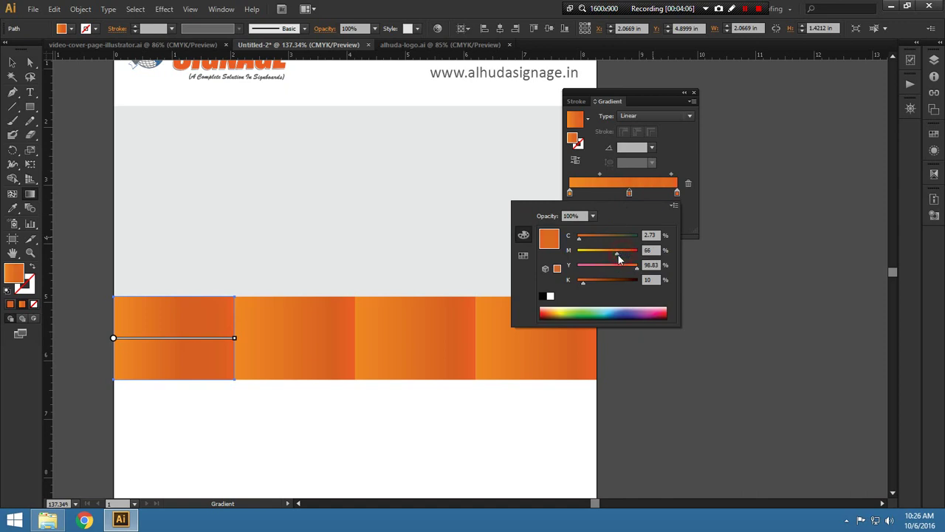
click(307, 423)
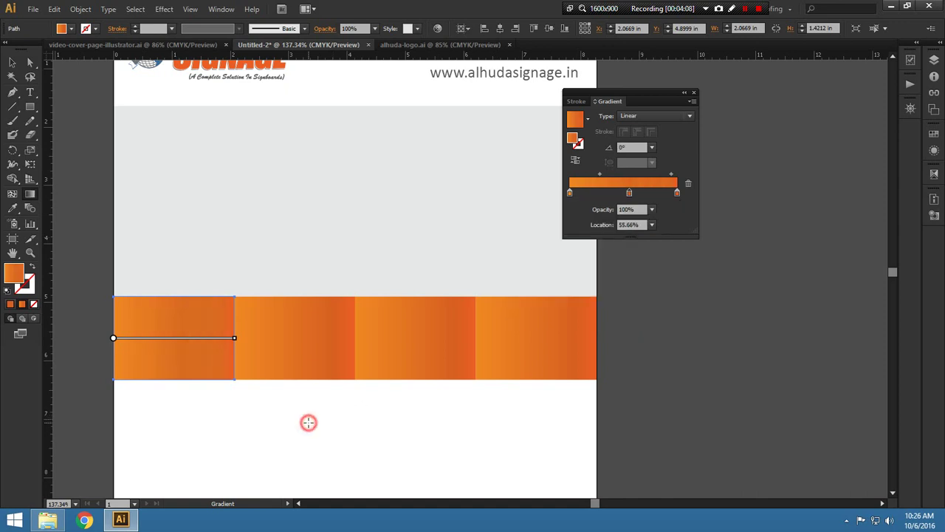
Sample the first rectangle's gradient onto all four rectangles, then zoom to 100% with Ctrl+1
key(v)
click(323, 422)
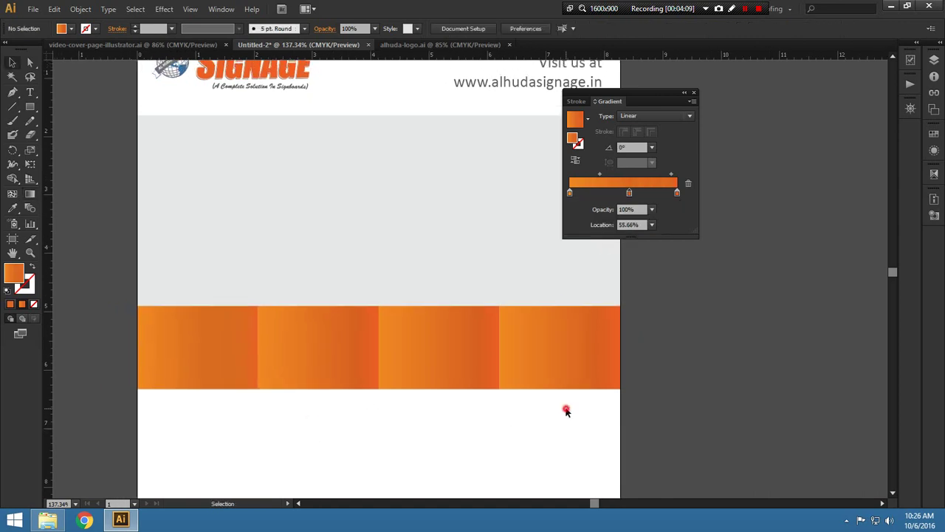
drag(566, 411, 316, 344)
key(i)
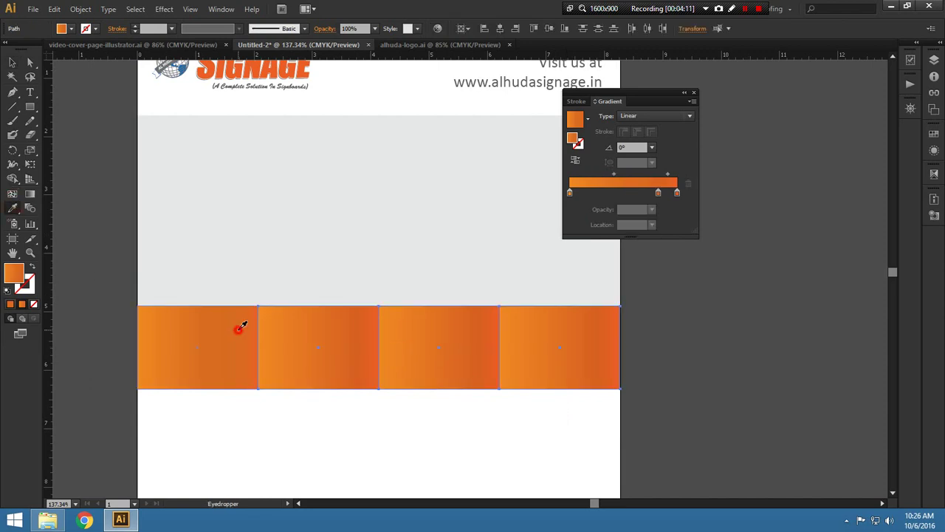
click(240, 329)
key(v)
click(415, 434)
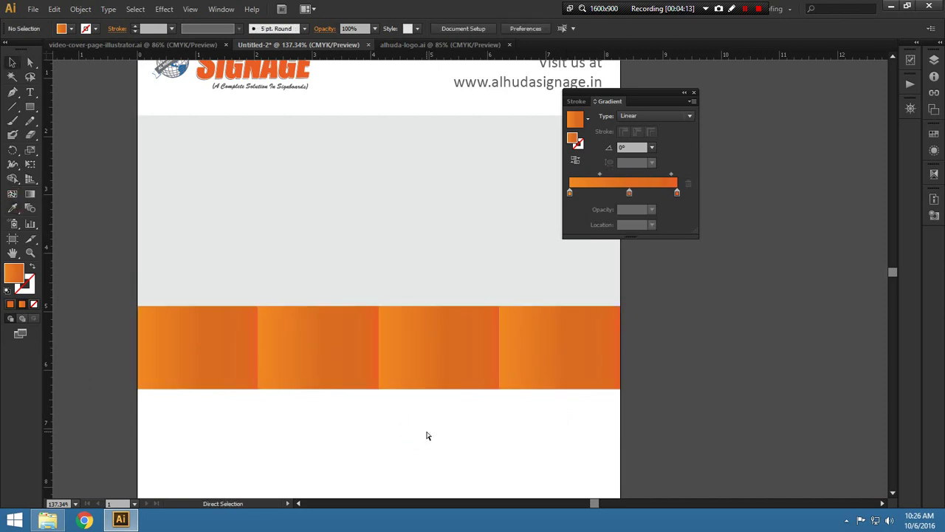
key(ctrl+1)
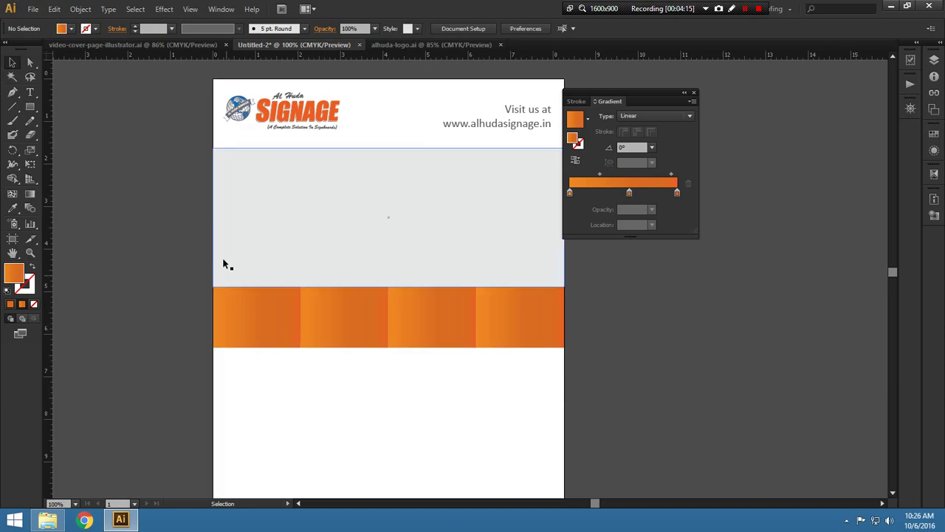
In File Explorer, select the icons file and both Illustrator files, then return to Illustrator
key(alt+Tab)
click(762, 86)
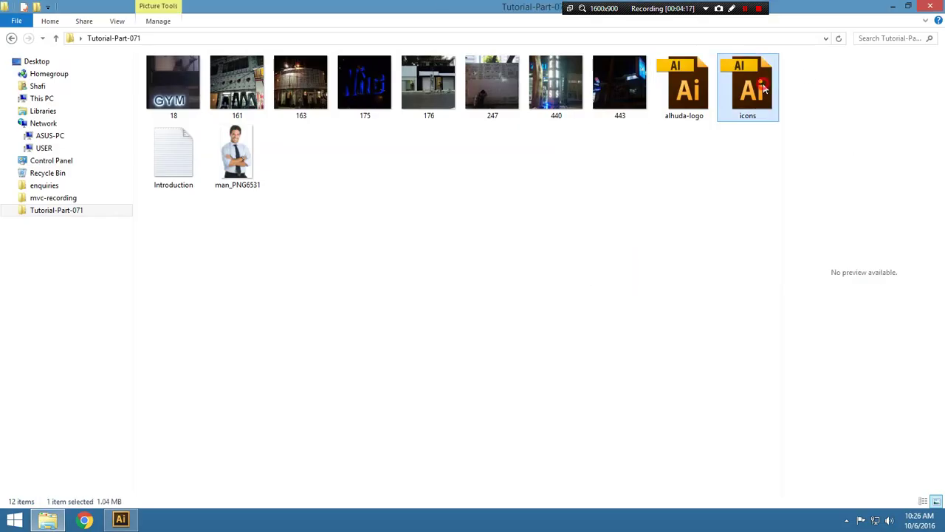
ctrl+click(679, 92)
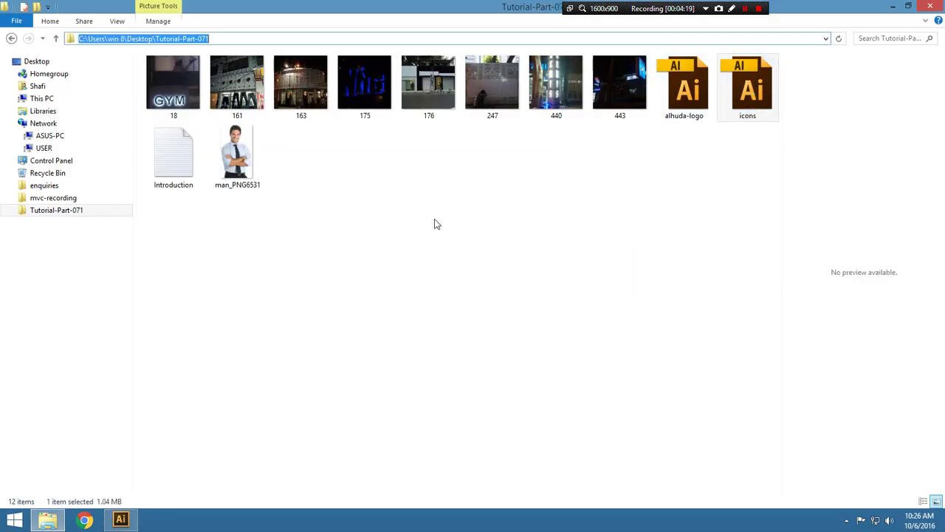
key(alt+Tab)
Open icons.ai and select its three icons
click(33, 9)
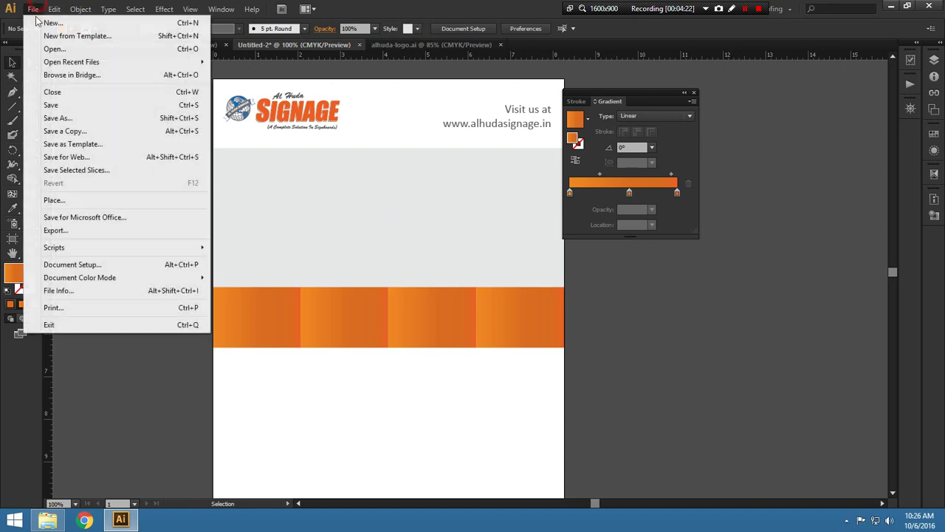
click(46, 45)
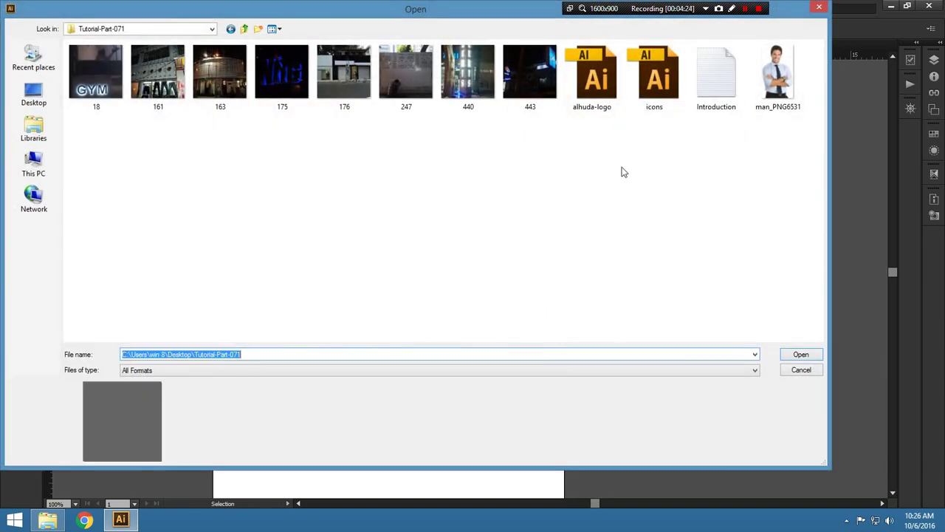
double_click(655, 74)
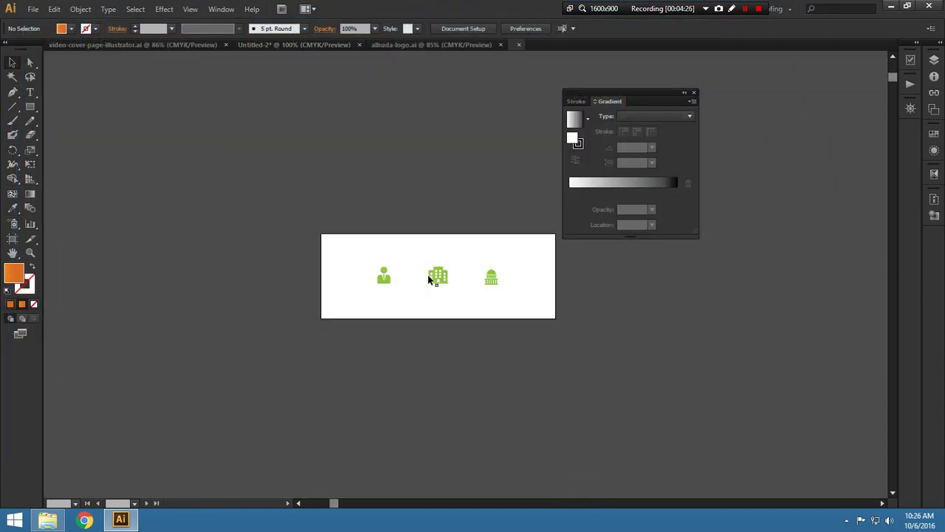
drag(319, 210, 566, 337)
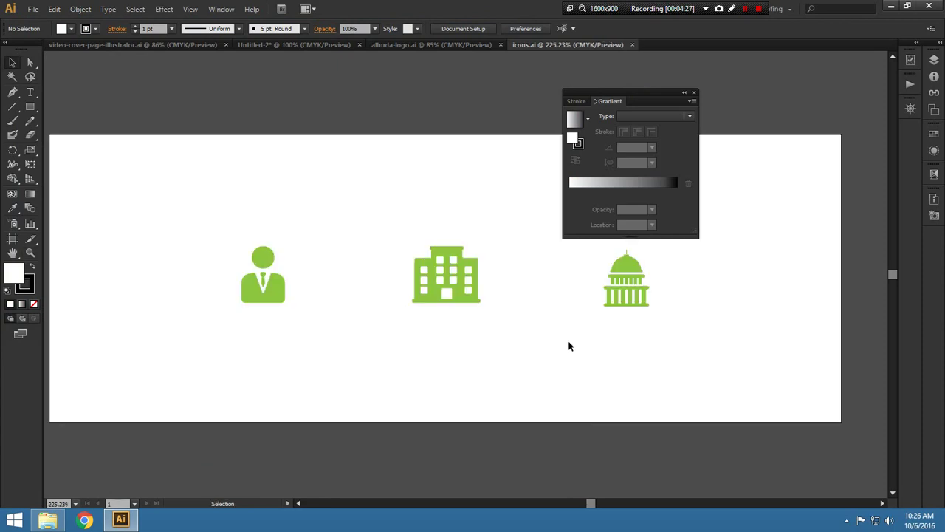
key(shift+Tab)
drag(580, 223, 641, 222)
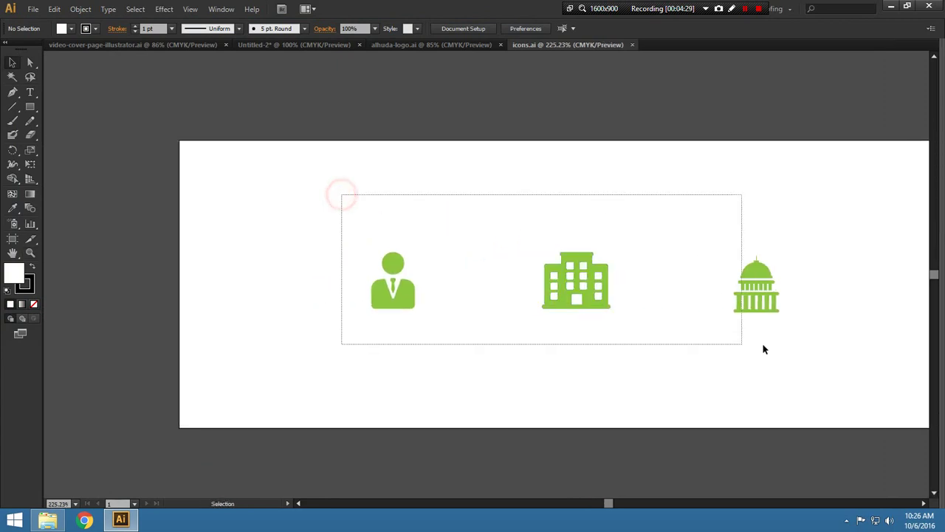
drag(341, 197, 763, 348)
Copy the three icons and paste them into the Untitled-2 leaflet
click(56, 10)
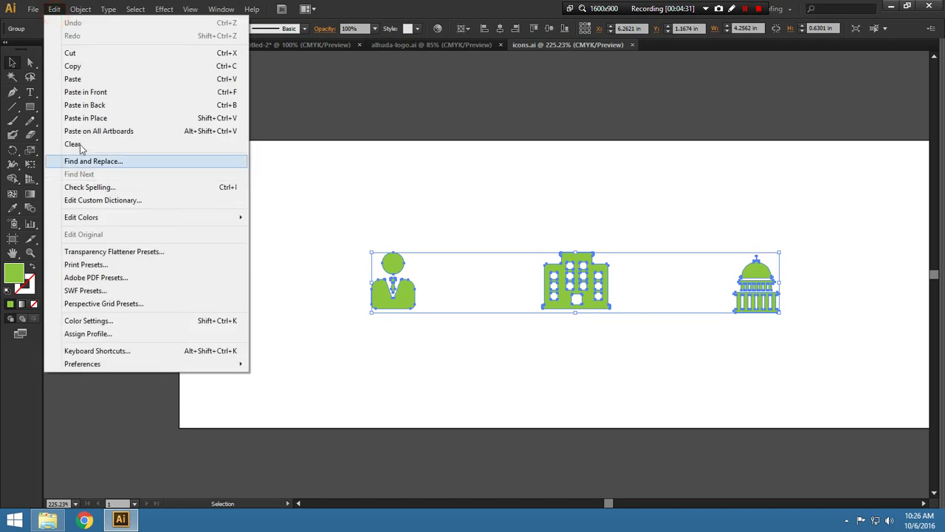
click(86, 69)
click(209, 97)
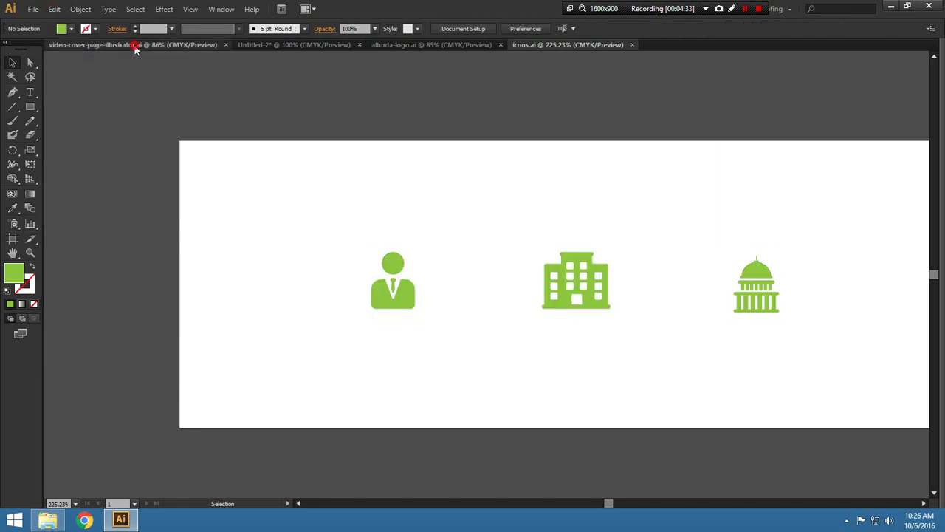
click(133, 44)
click(293, 45)
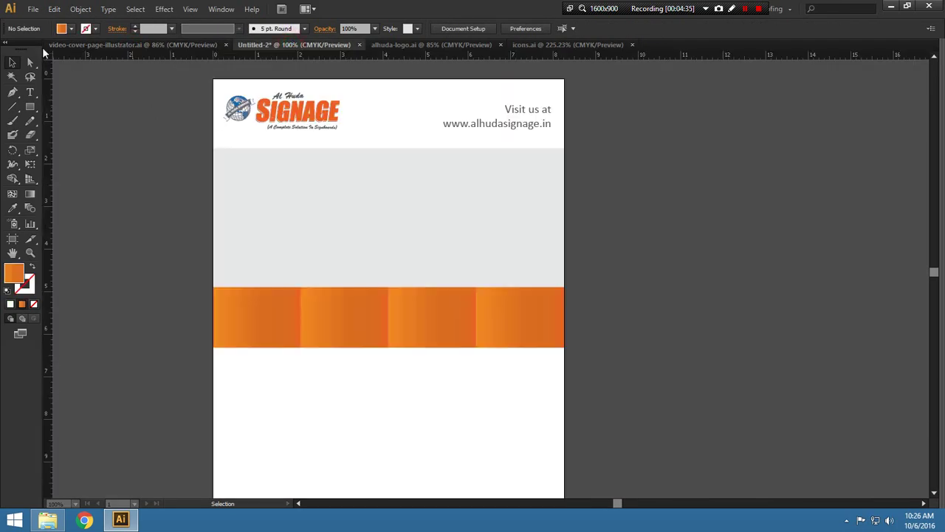
click(55, 9)
click(97, 79)
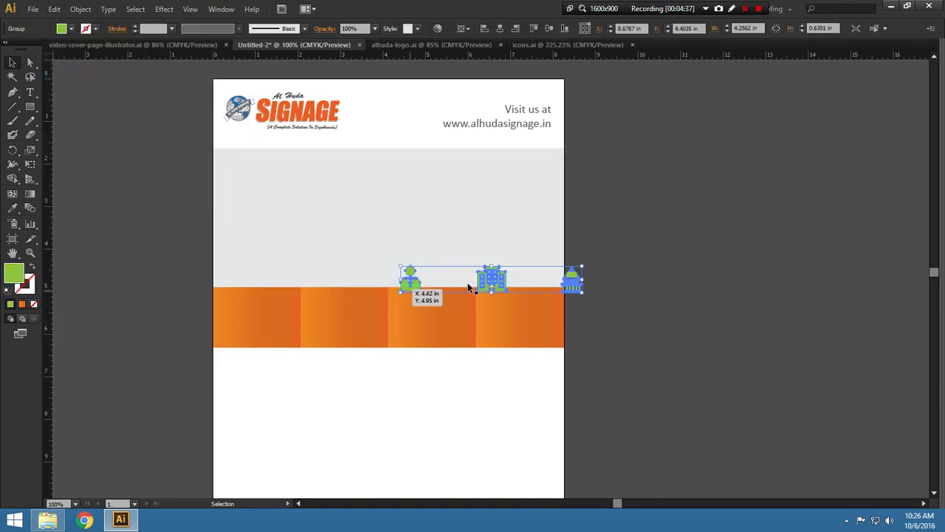
Move the person, building and dome icons into the first three orange blocks
mouse_move(479, 282)
mouse_down()
mouse_move(340, 316)
mouse_move(361, 322)
mouse_move(350, 415)
mouse_up()
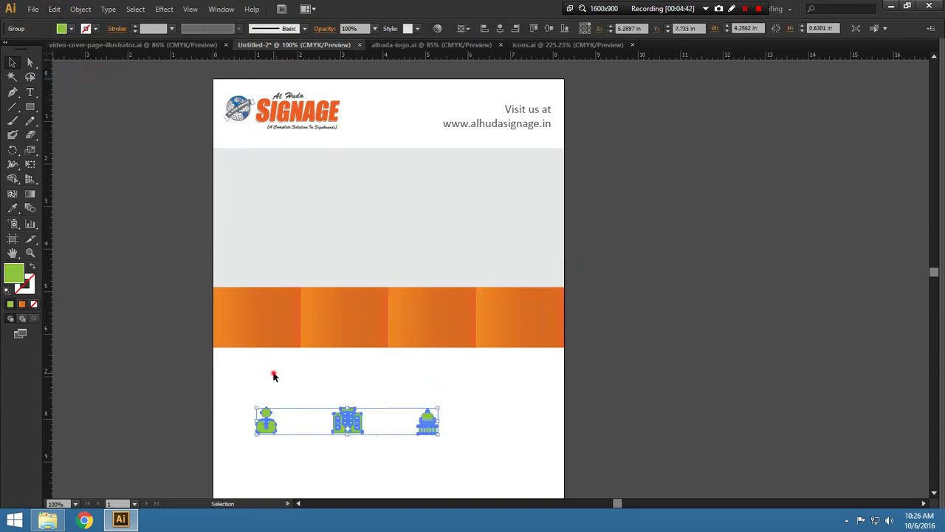
click(274, 376)
mouse_move(256, 411)
mouse_down()
mouse_move(248, 319)
mouse_move(252, 426)
mouse_move(261, 319)
mouse_up()
click(295, 395)
click(274, 375)
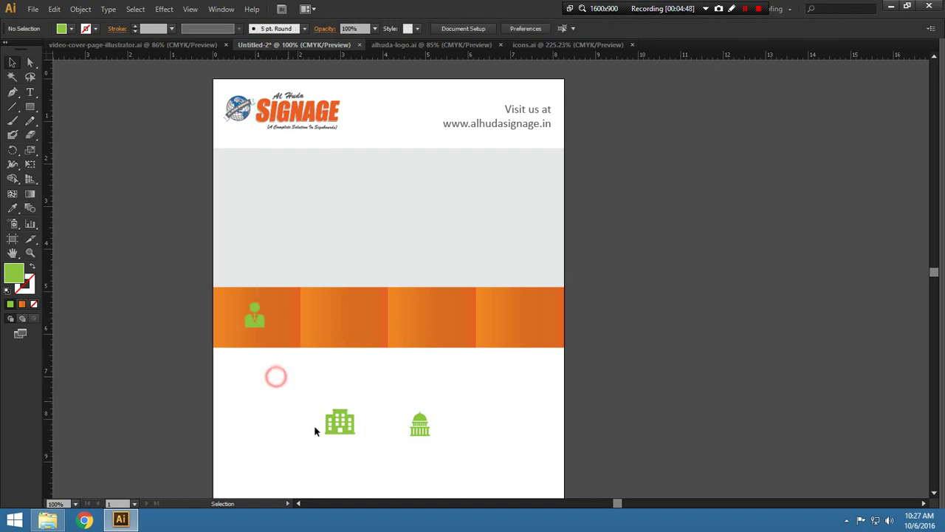
drag(345, 429, 354, 324)
click(354, 390)
click(419, 422)
drag(419, 422, 431, 319)
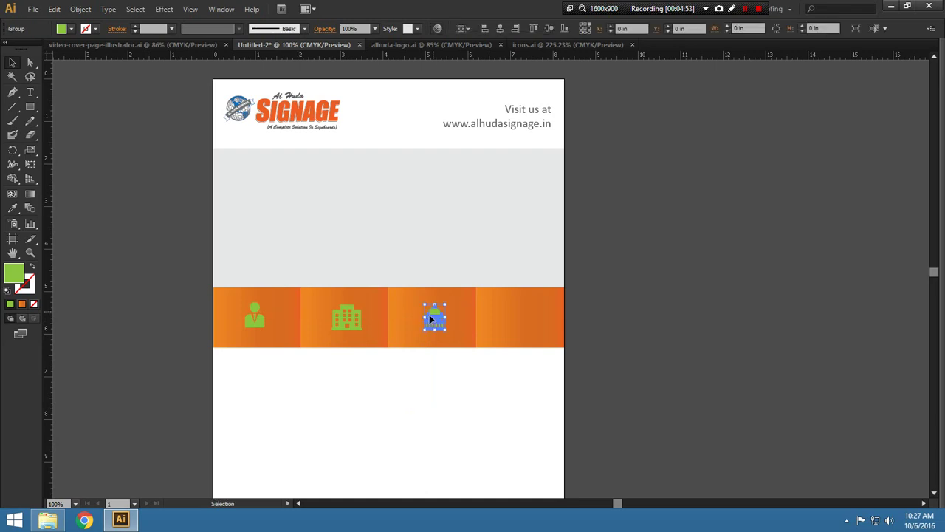
Align the icons to the selection, centred vertically, and fill them white
shift+click(349, 320)
click(467, 27)
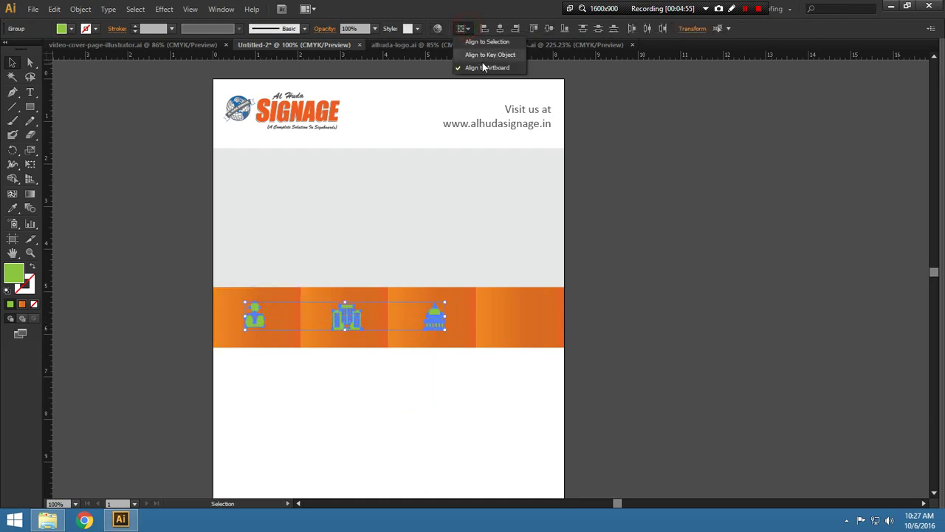
click(488, 42)
click(551, 28)
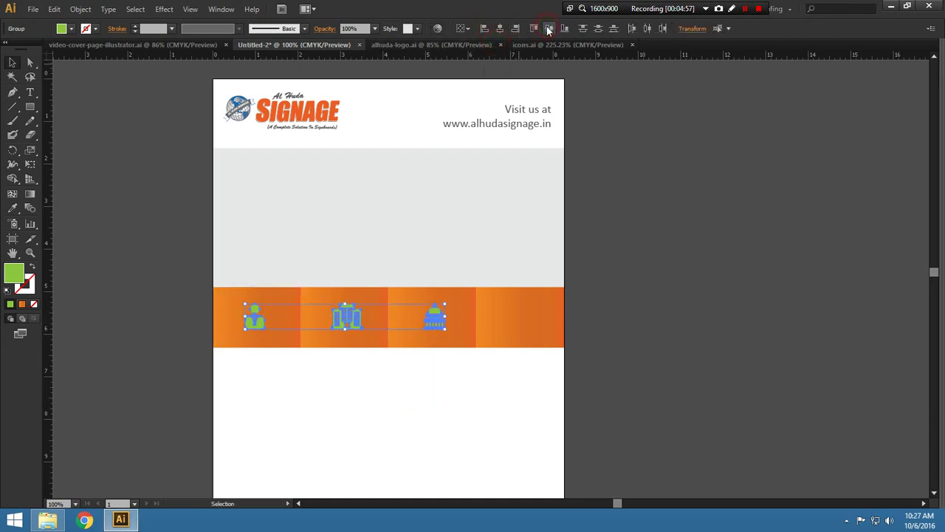
click(70, 28)
click(24, 49)
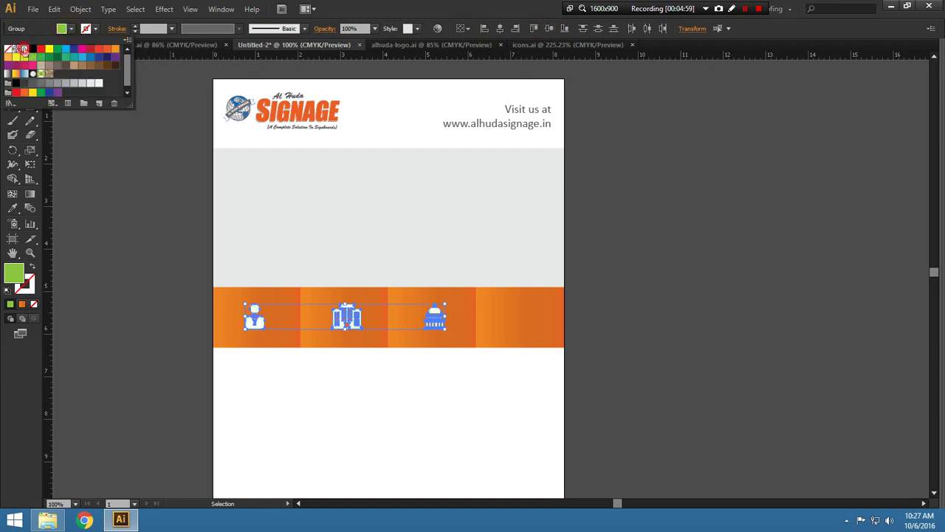
click(355, 441)
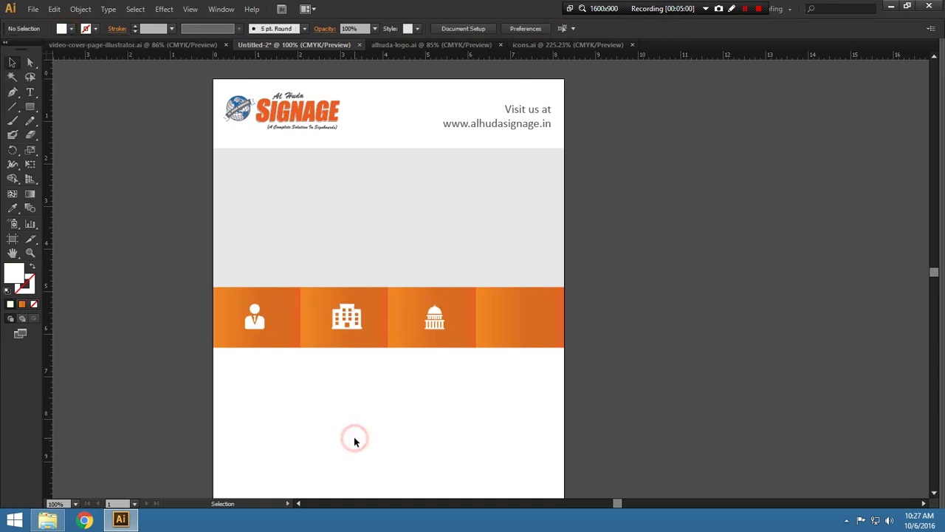
Select the man_PNG6531 image file in File Explorer and return to Illustrator
click(446, 423)
key(alt+Tab)
click(659, 285)
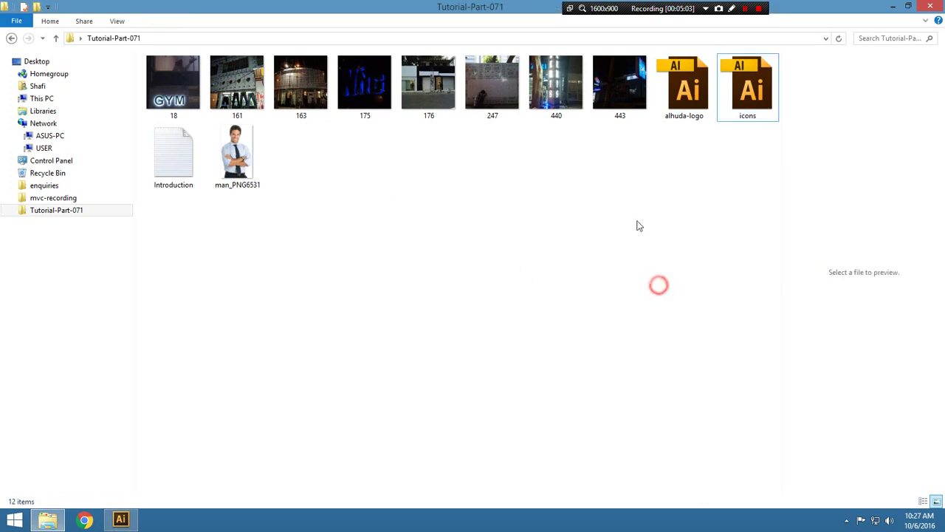
click(222, 155)
key(alt+Tab)
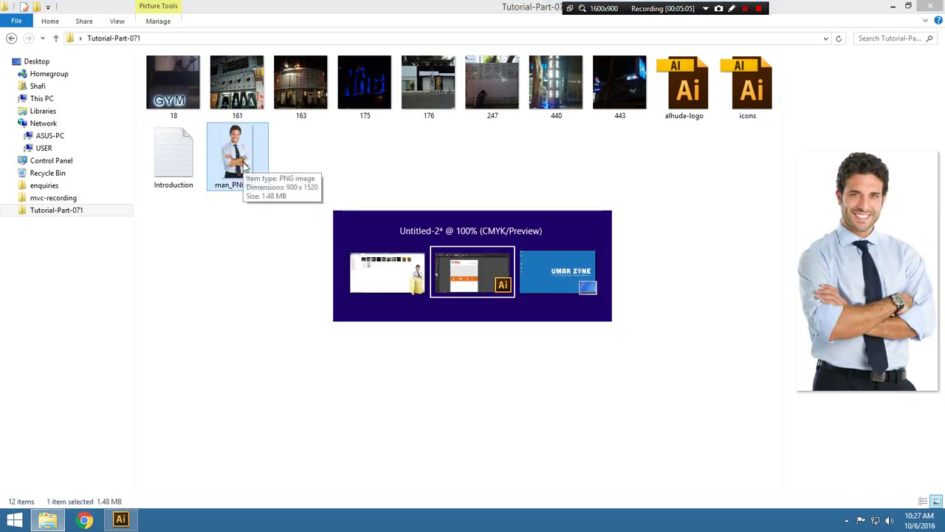
click(34, 9)
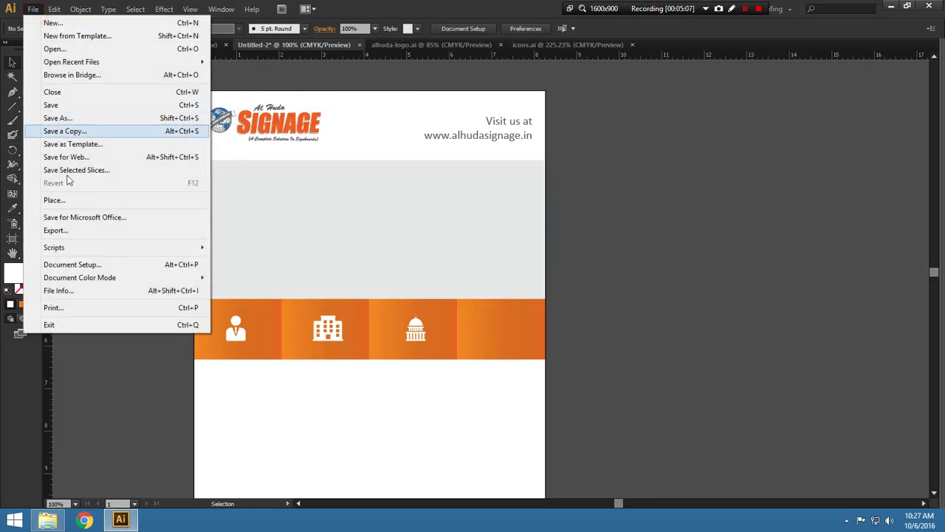
Place the man_PNG6531 image onto the leaflet canvas
click(65, 200)
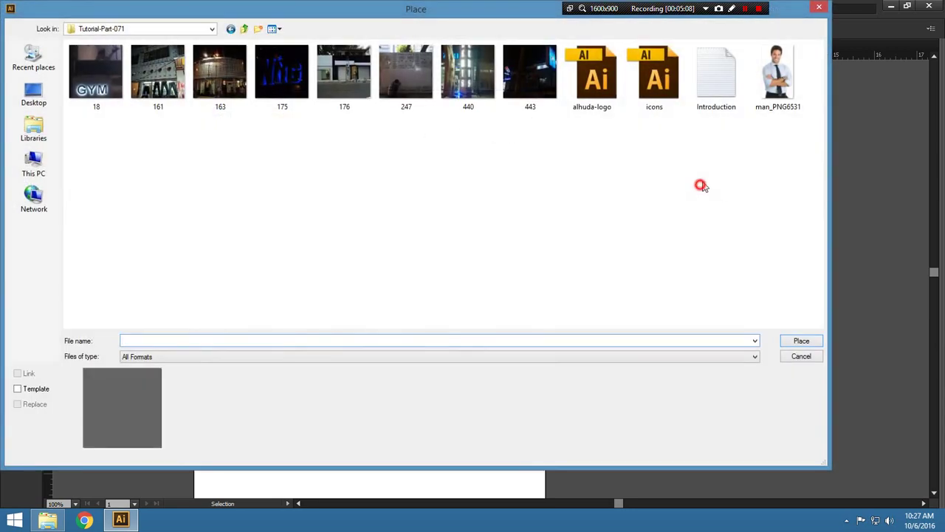
double_click(780, 81)
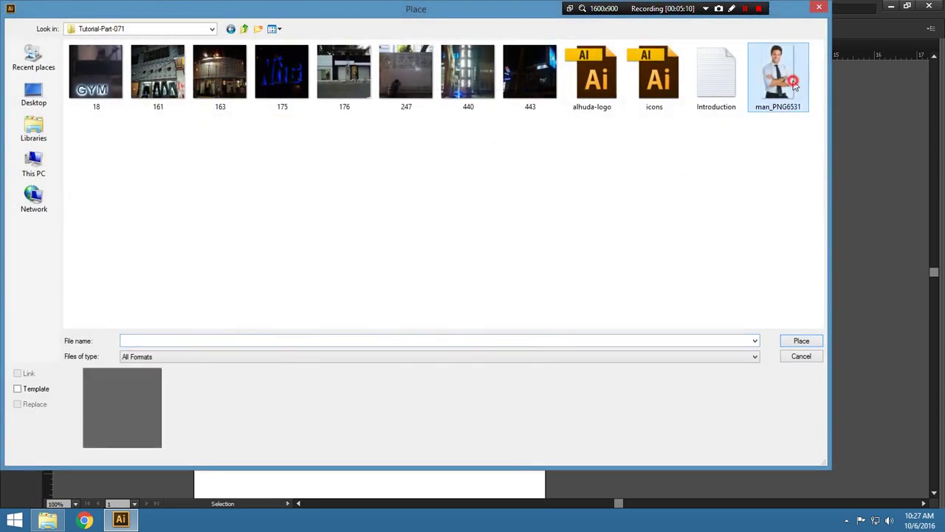
click(233, 315)
scroll(354, 220, up, 5)
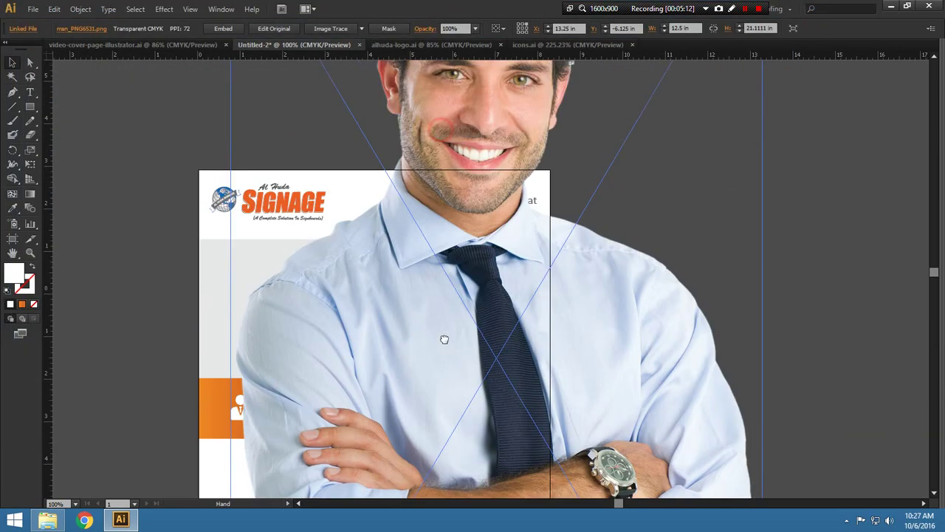
Set the man photo's width and height to 5 in
click(681, 28)
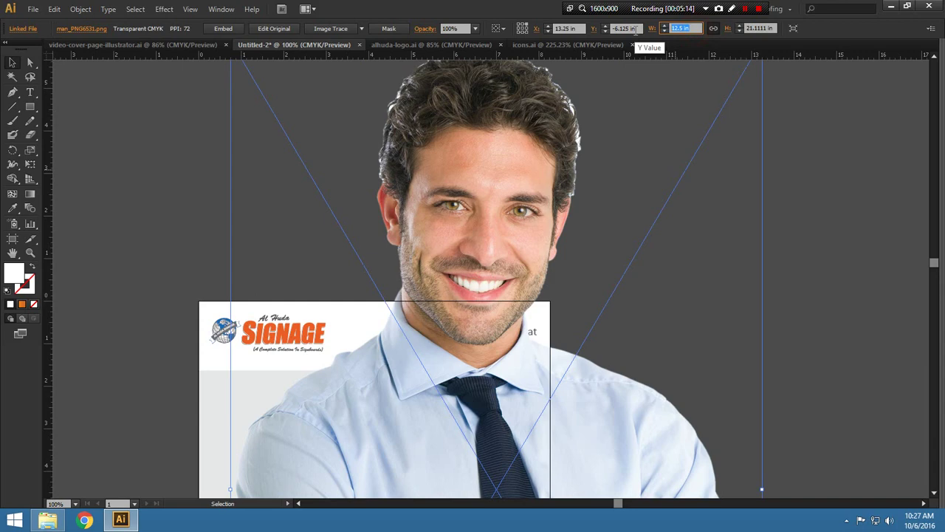
text(5)
key(Return)
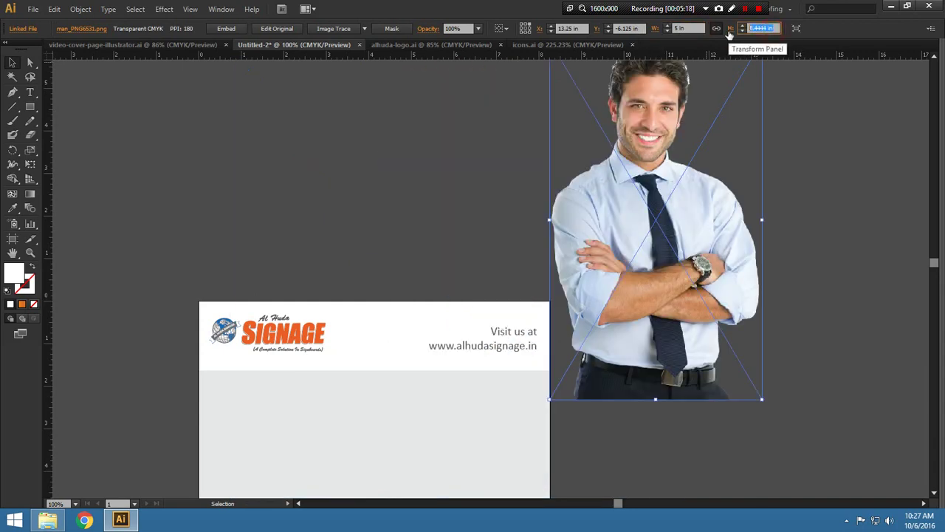
text(5)
key(Return)
Move the man photo onto the leaflet, lowering it toward the orange band
mouse_move(694, 188)
mouse_down()
mouse_move(703, 114)
mouse_move(489, 378)
mouse_up()
scroll(489, 378, down, 5)
drag(500, 278, 505, 338)
drag(618, 296, 646, 296)
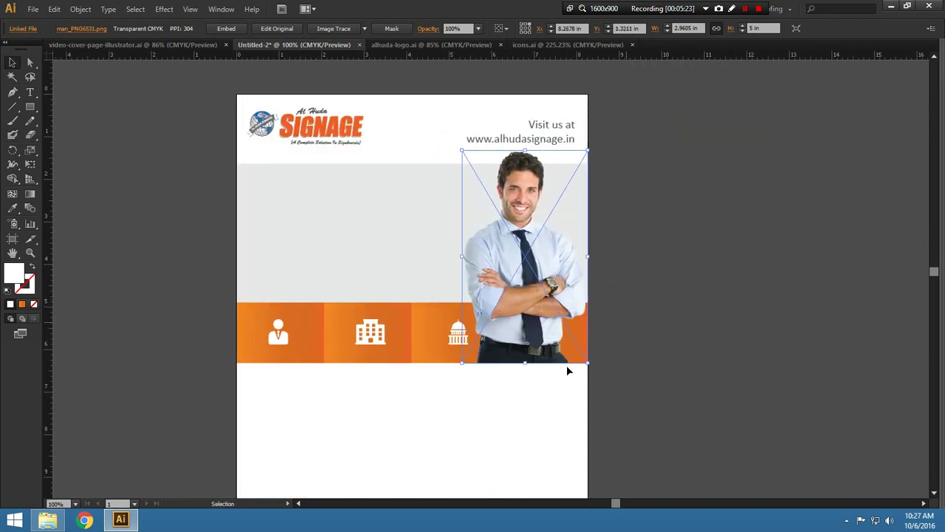
click(462, 396)
drag(448, 349, 456, 341)
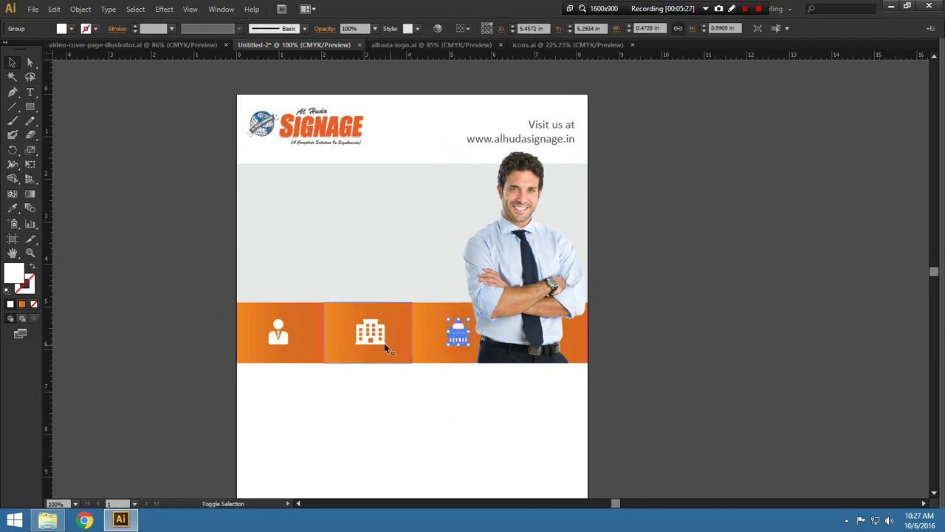
Resize the photo to 4.5 in tall and sit its bottom on the orange band
click(543, 284)
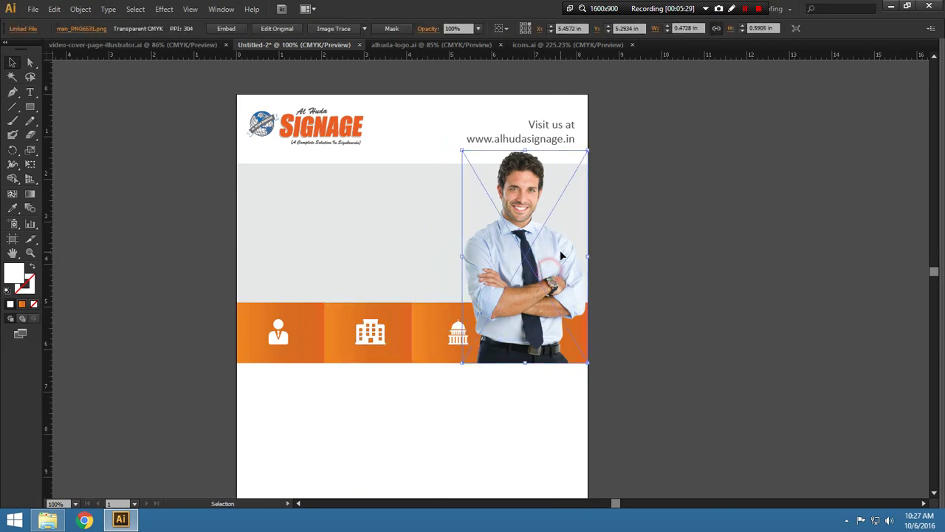
click(761, 28)
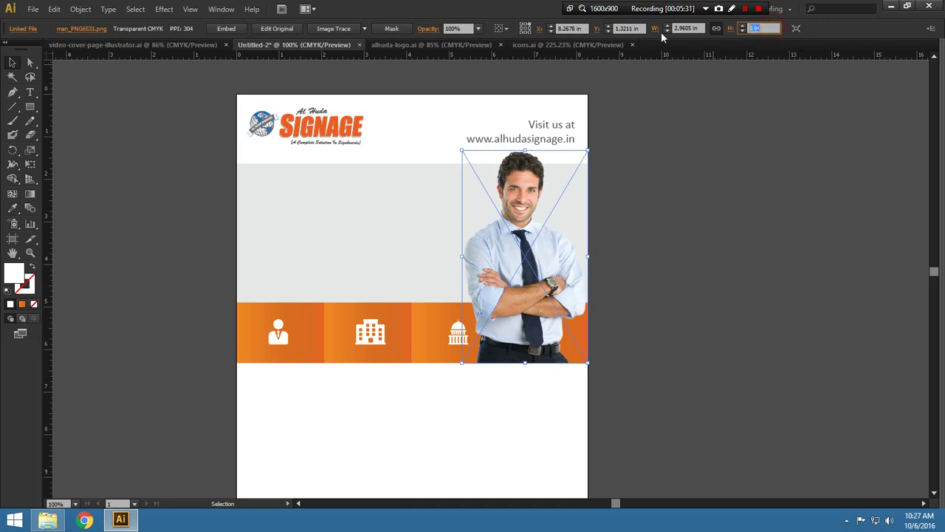
text(4.5)
key(Return)
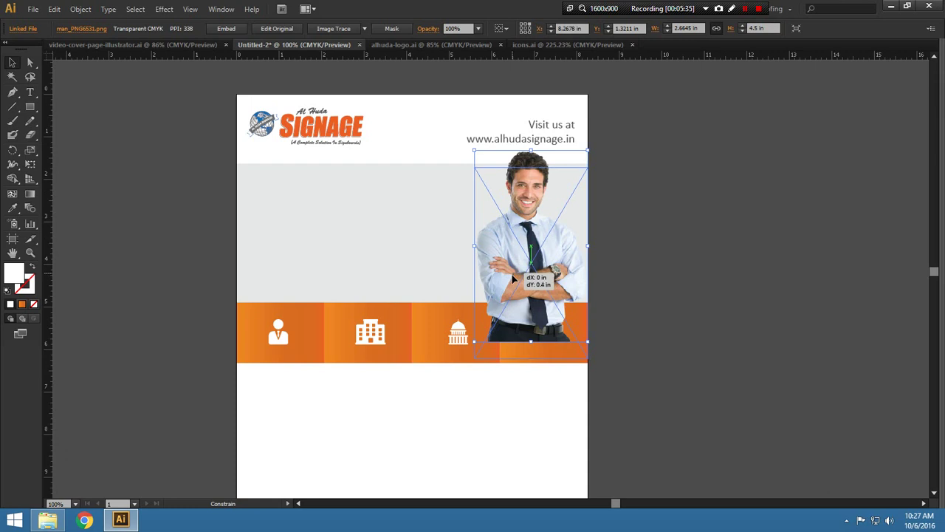
drag(512, 269, 512, 291)
key(Left)
key(Left)
key(Left)
key(Left)
key(Left)
key(Left)
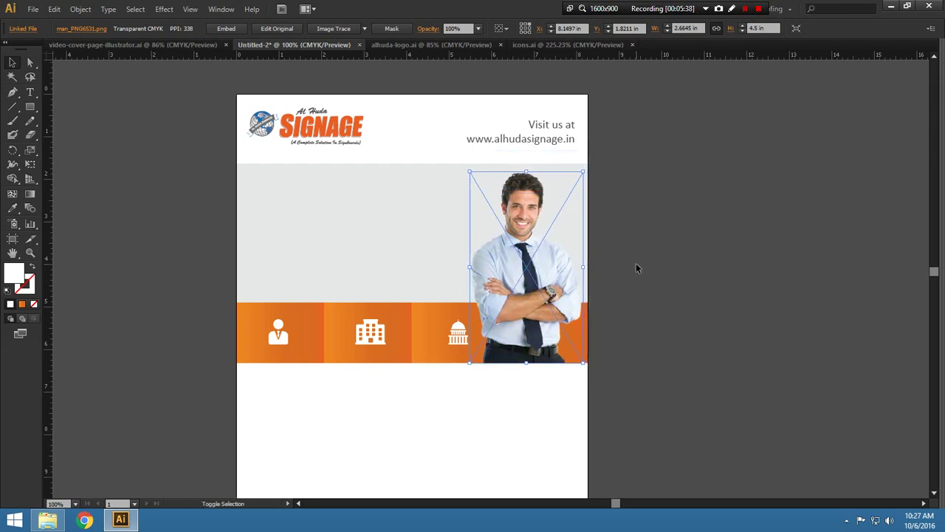
click(633, 263)
key(z)
drag(229, 143, 629, 397)
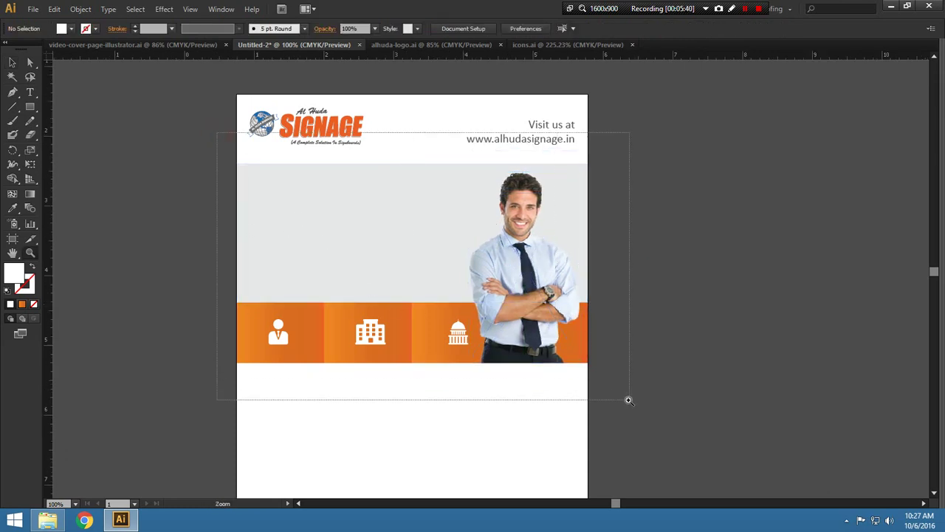
Lock the man photo with Object > Lock > Selection
key(v)
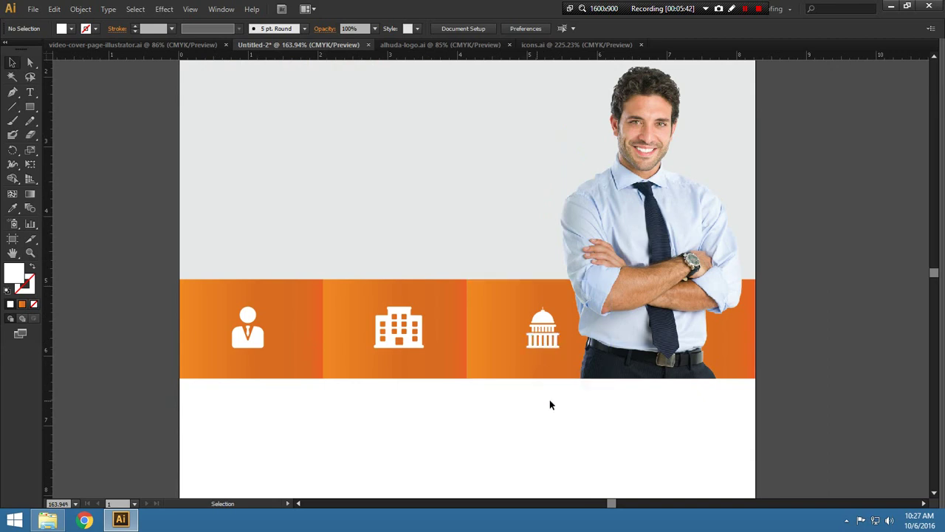
click(635, 255)
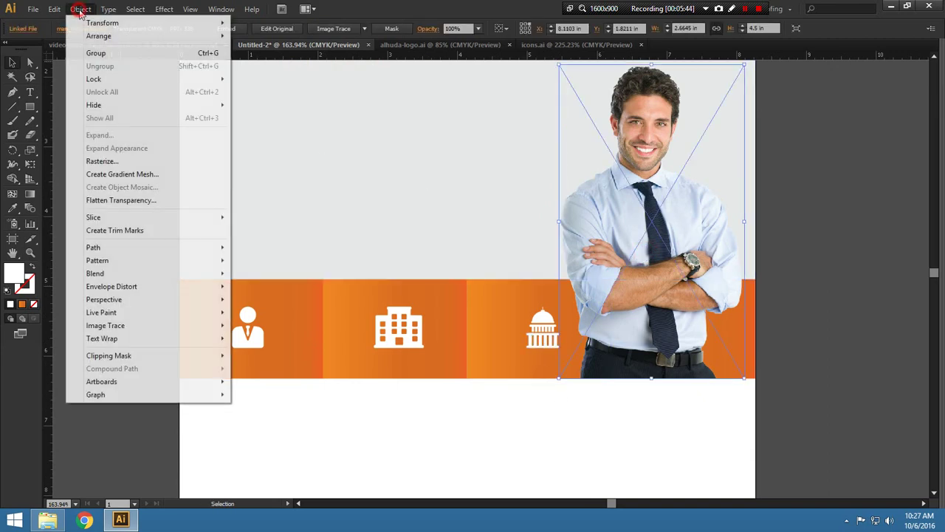
click(81, 9)
click(125, 77)
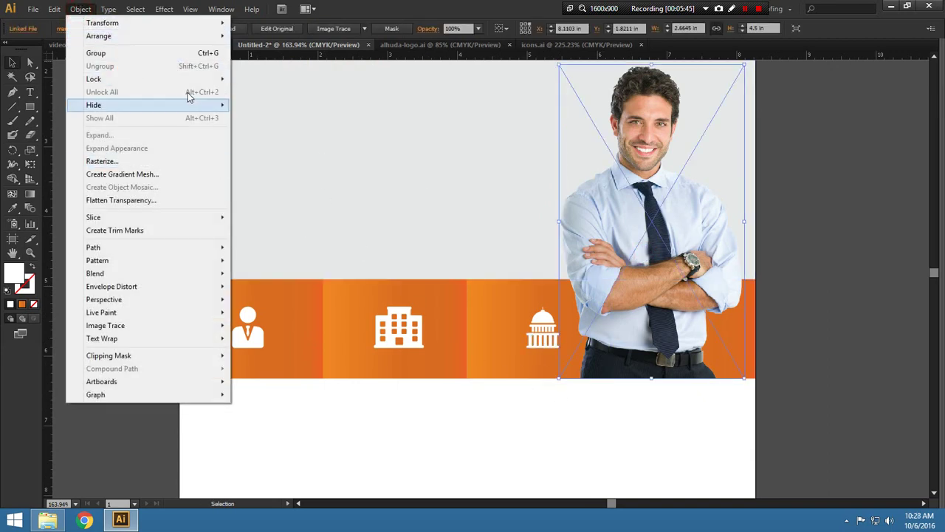
click(259, 79)
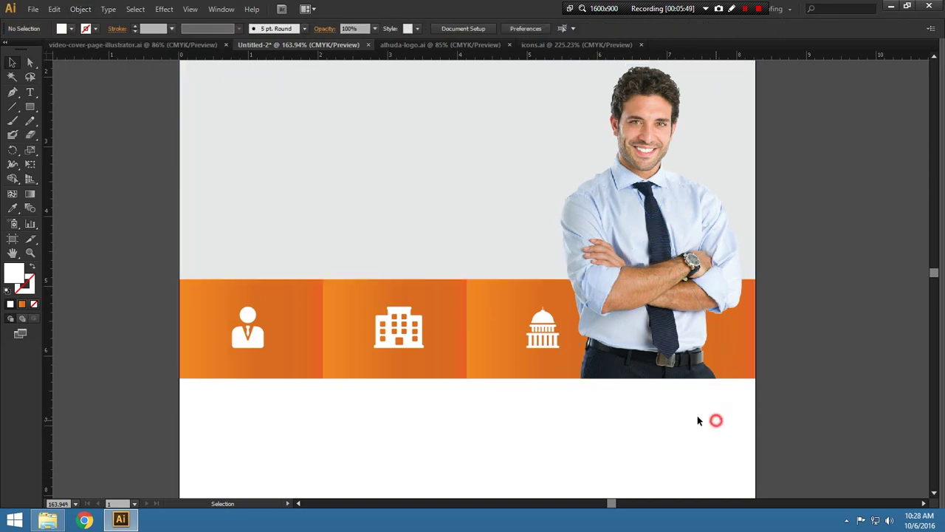
Narrow the four orange rectangles, then stretch the rightmost one to the page's right edge
drag(699, 420, 295, 378)
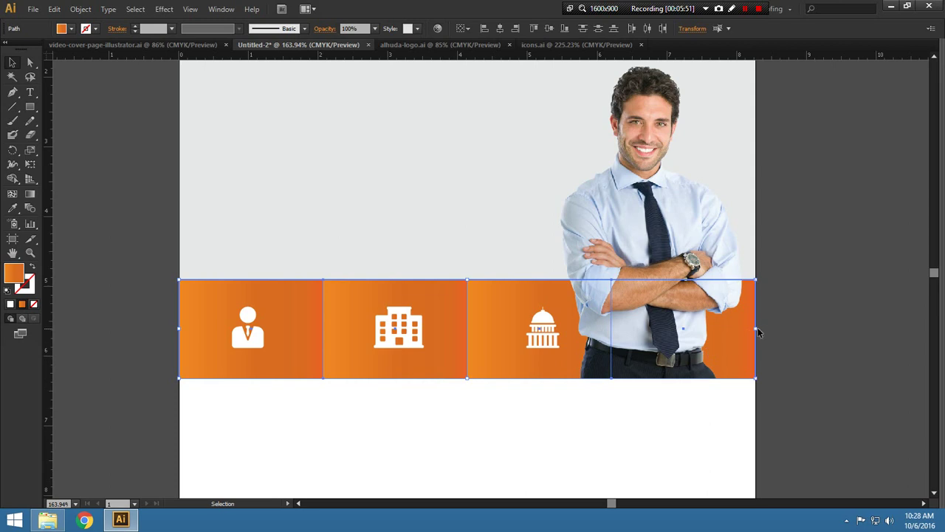
drag(753, 329, 696, 329)
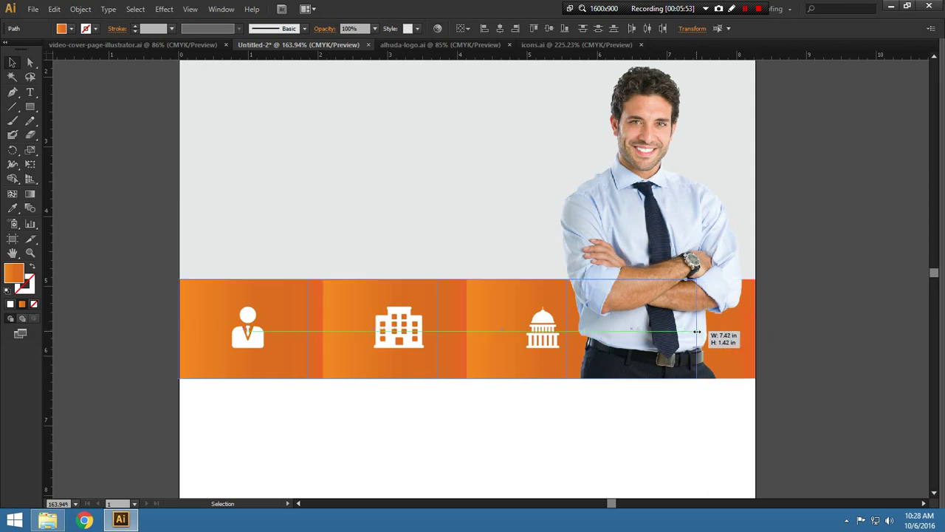
click(580, 463)
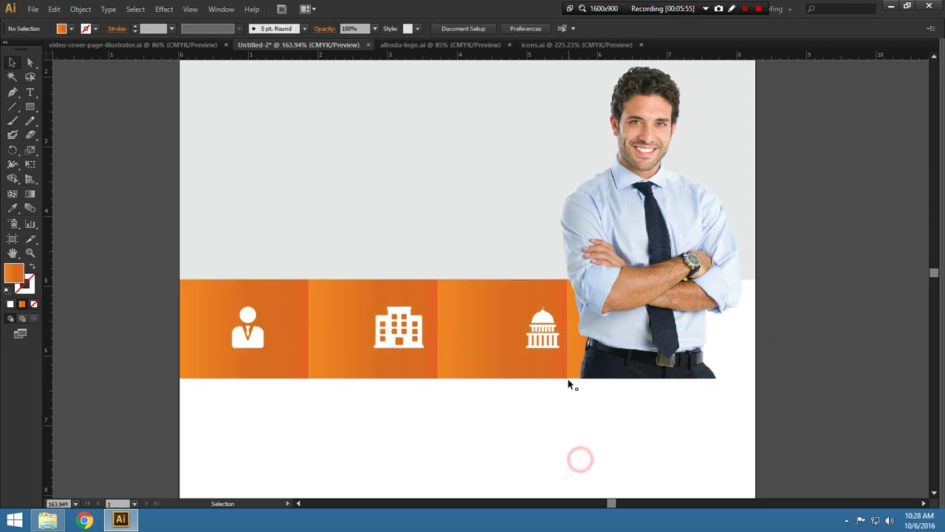
click(626, 366)
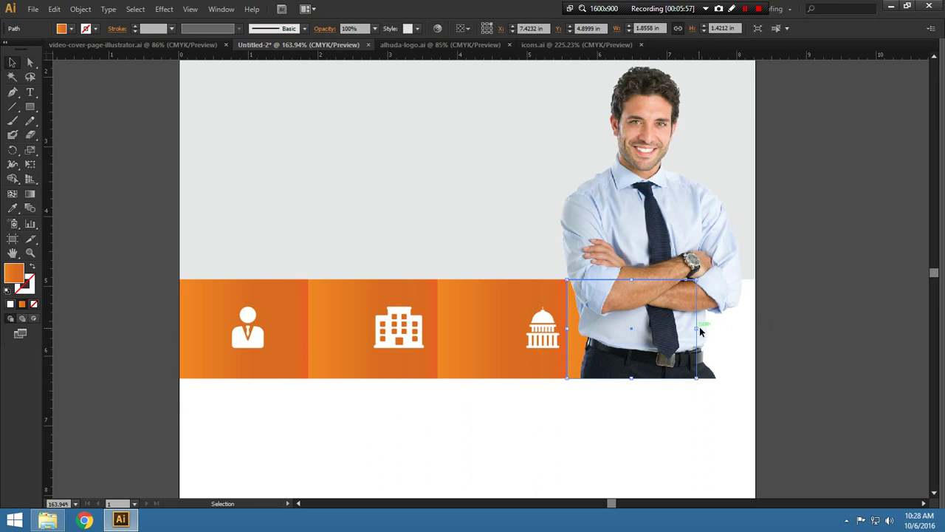
drag(698, 328, 757, 335)
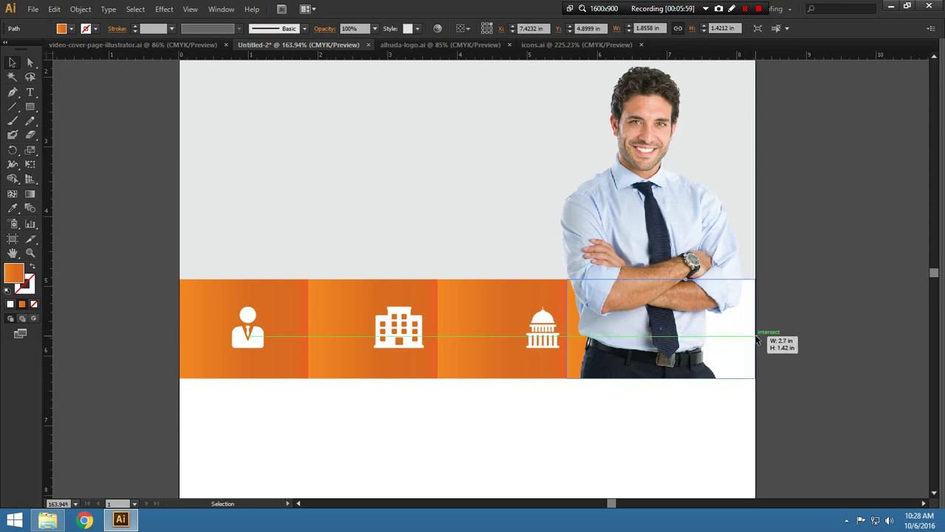
Centre the person icon on the first orange tile, aligning to the selection
click(634, 406)
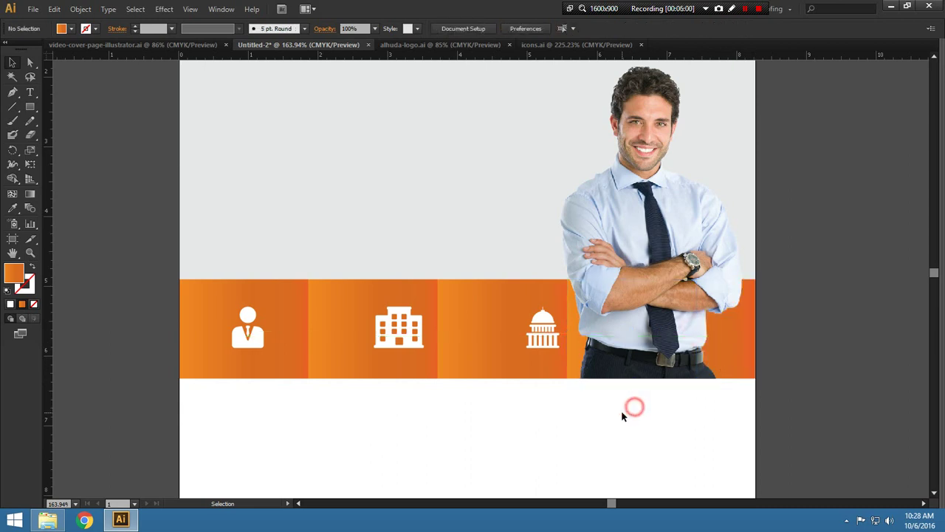
click(241, 326)
shift+click(248, 332)
shift+click(363, 80)
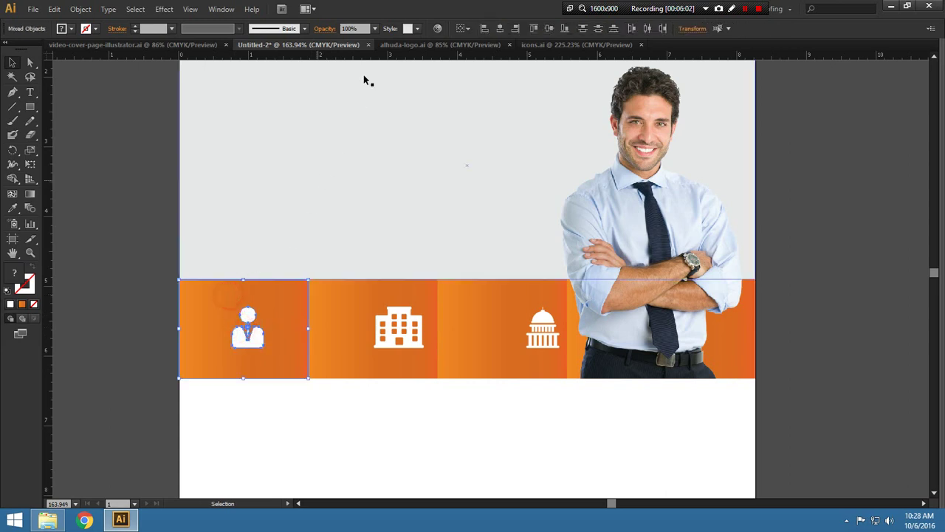
click(498, 30)
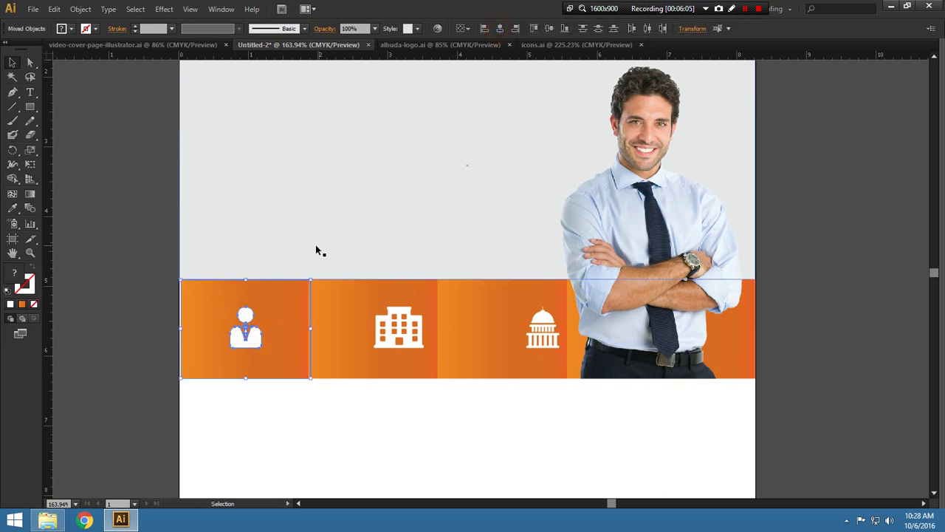
click(463, 28)
click(475, 68)
key(v)
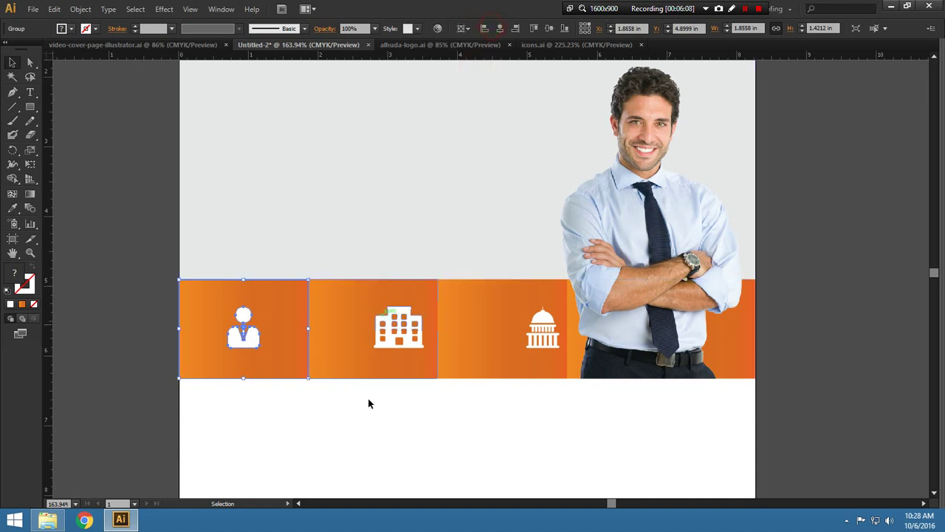
Centre the building icon on its tile and move that tile back into the strip
click(359, 443)
click(384, 350)
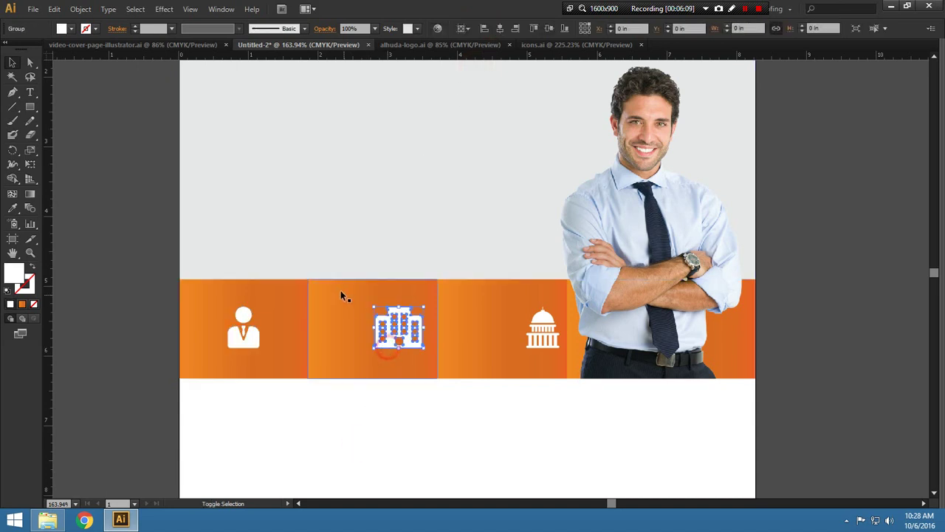
click(516, 28)
click(500, 28)
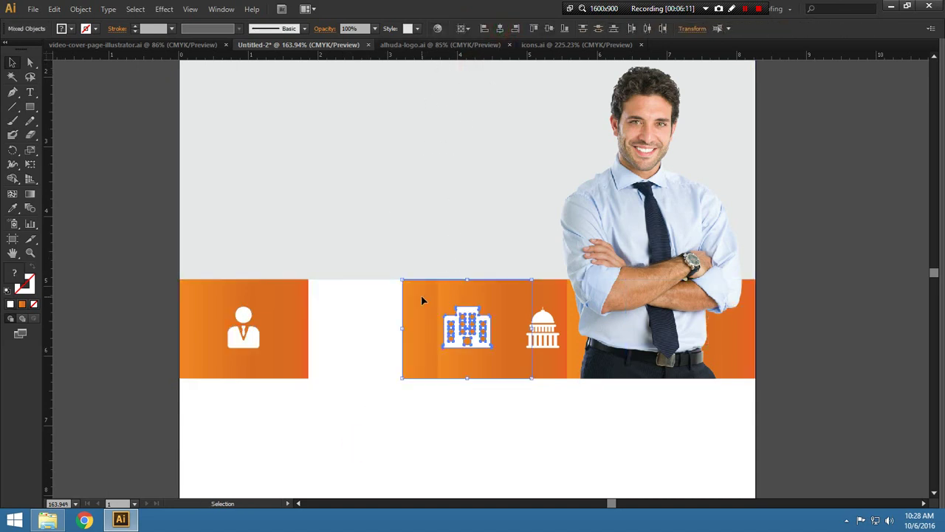
drag(422, 301, 329, 302)
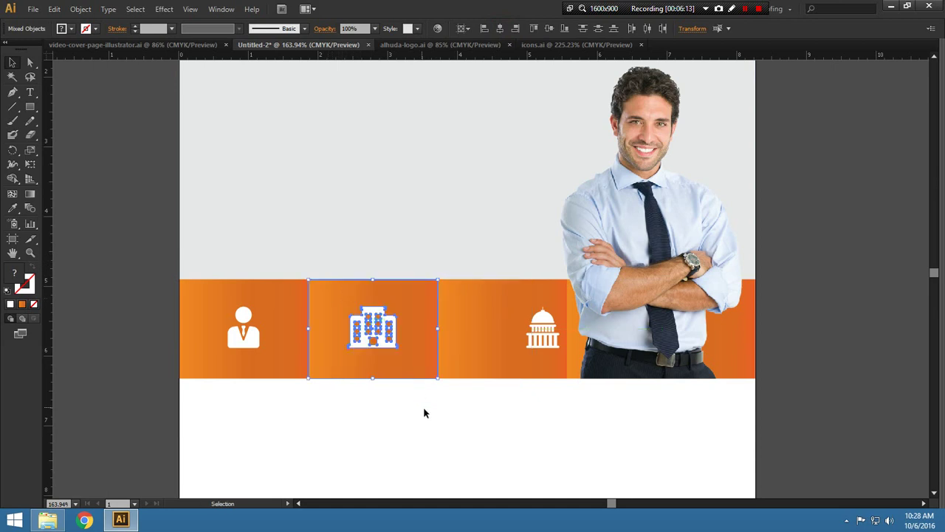
click(422, 407)
Centre the capitol icon on its tile and move it into the third slot
click(483, 316)
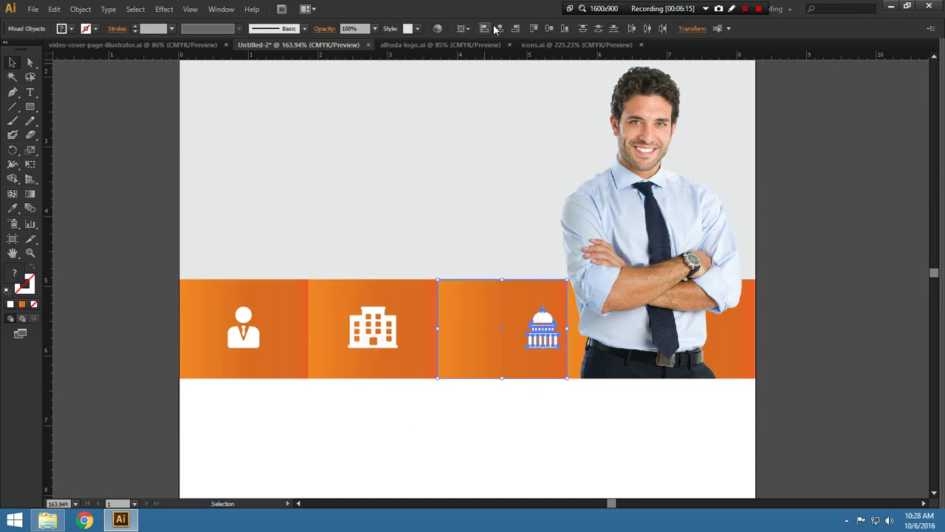
click(500, 28)
mouse_move(450, 304)
mouse_down()
mouse_move(551, 305)
mouse_move(453, 313)
mouse_move(461, 314)
mouse_up()
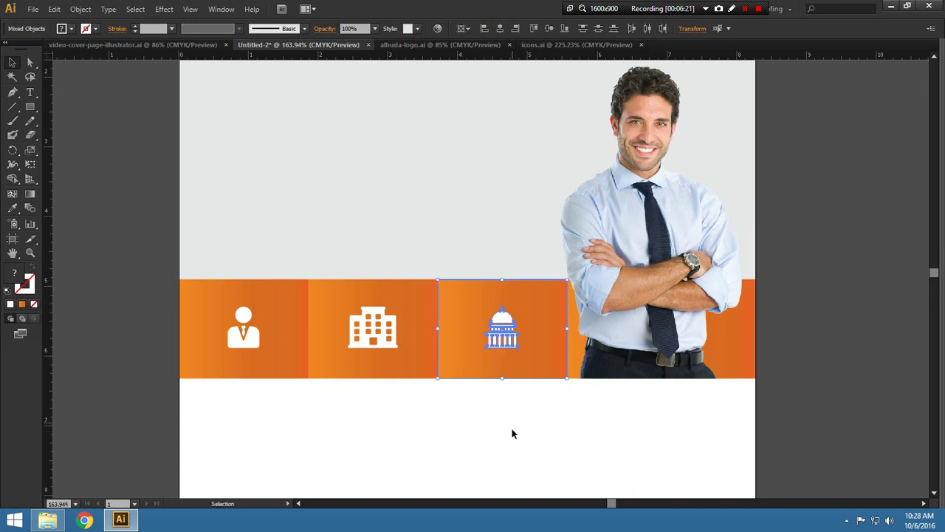
click(534, 430)
Select the person, building and capitol icons and nudge them up slightly
drag(534, 430, 531, 368)
key(ctrl+minus)
key(ctrl+minus)
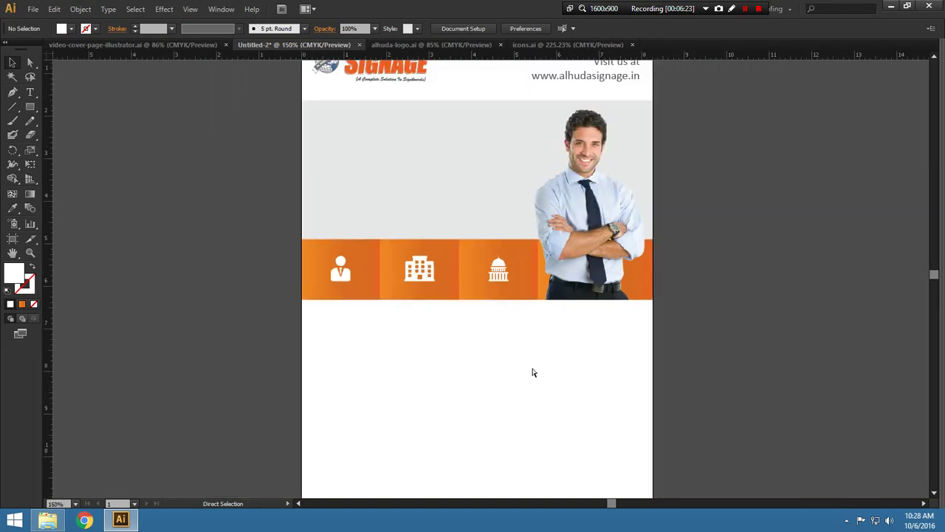
key(ctrl+minus)
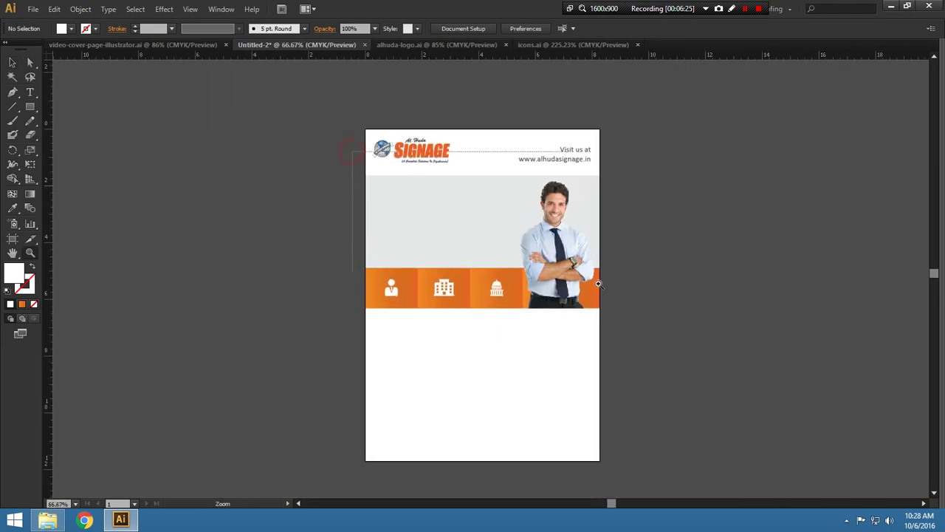
drag(598, 284, 633, 319)
drag(525, 295, 534, 280)
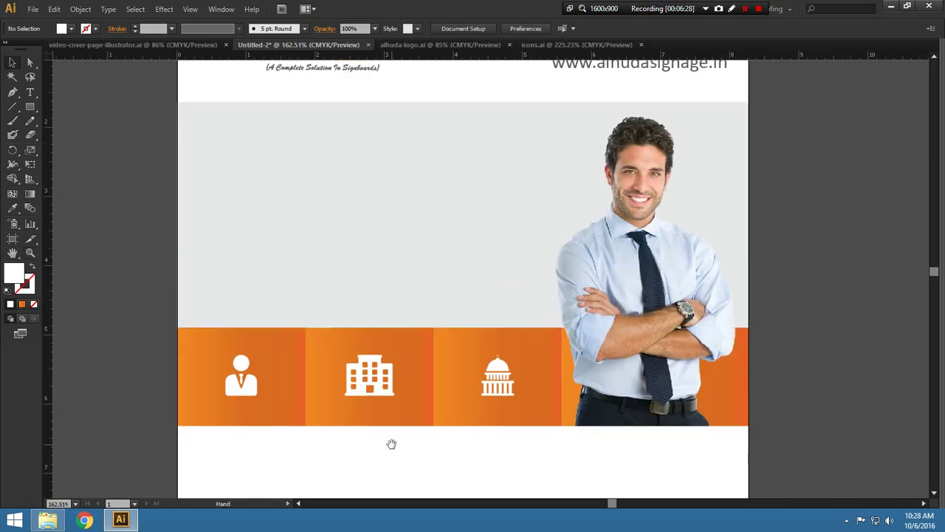
drag(391, 444, 303, 380)
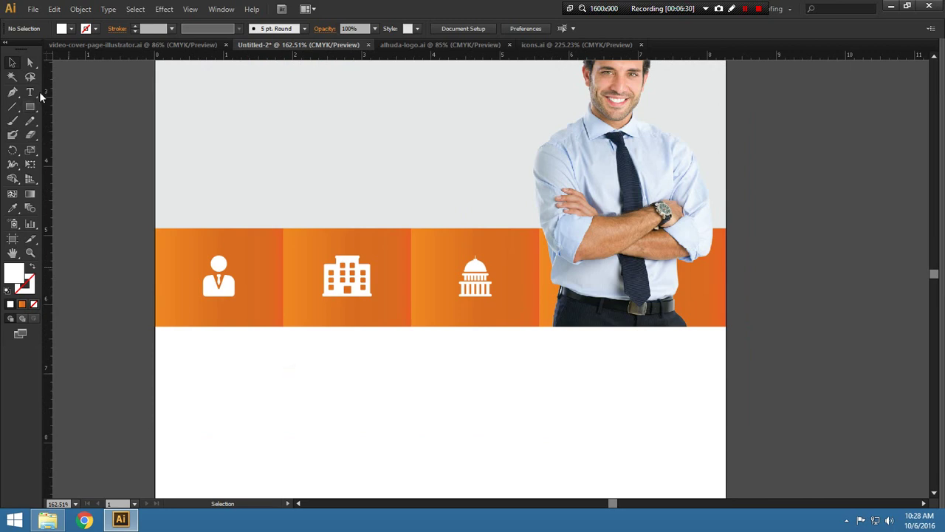
drag(162, 197, 297, 346)
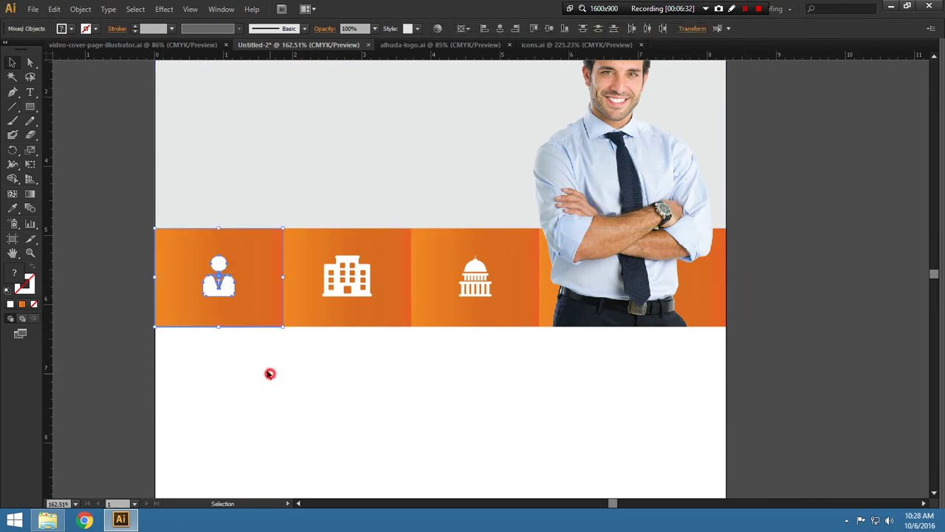
click(215, 277)
shift+click(341, 285)
shift+click(476, 279)
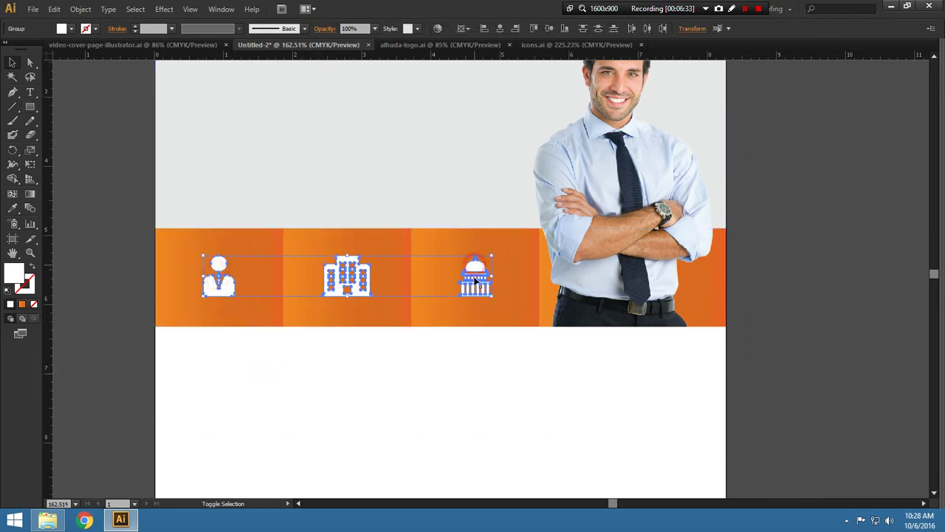
key(Up)
key(Up)
key(Up)
click(359, 382)
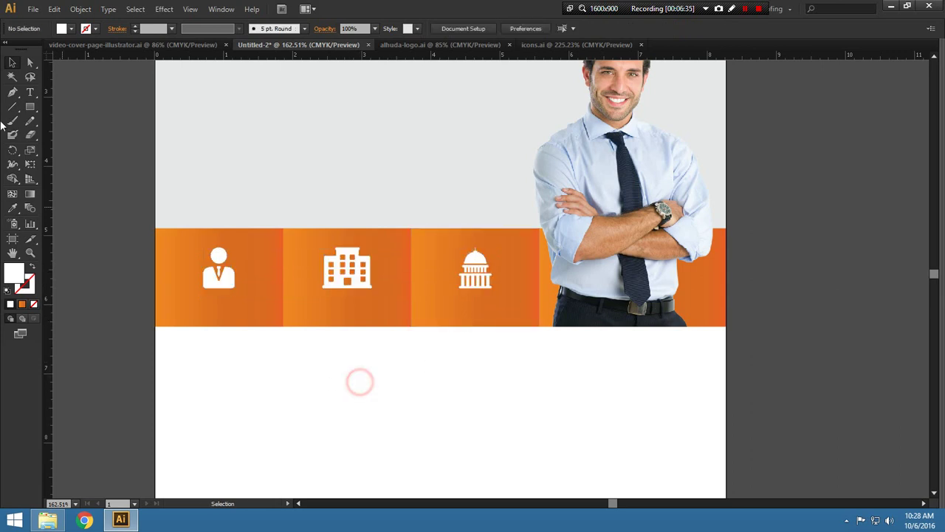
Add a white, centre-aligned 'Individual' label under the person icon
click(32, 93)
click(215, 360)
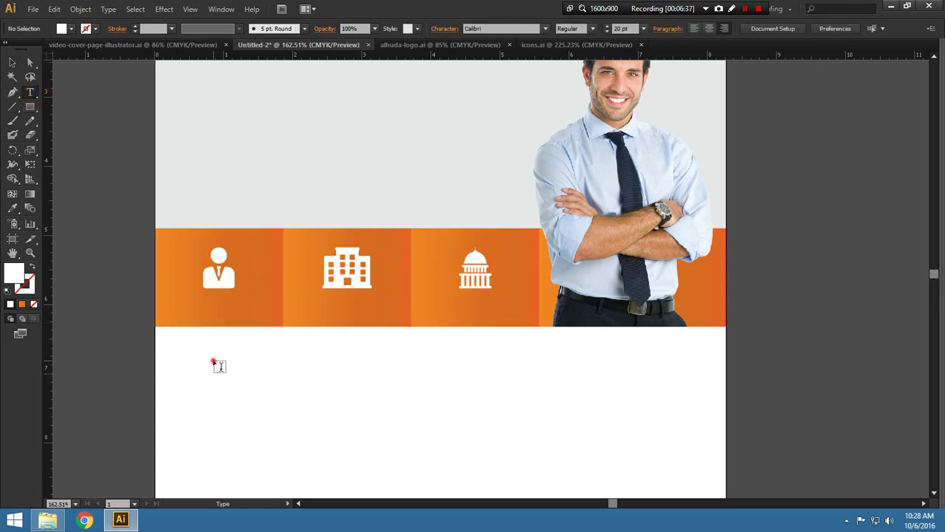
text(Indi)
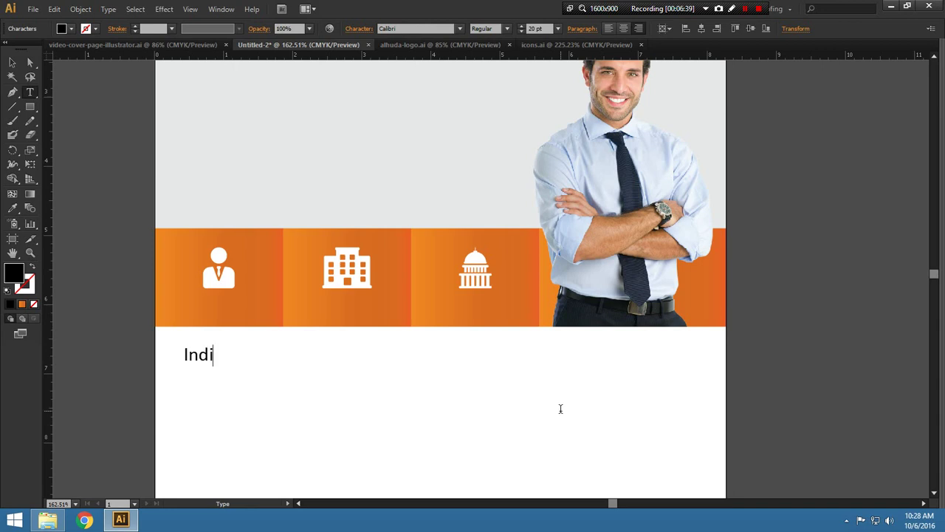
text(vidual)
key(ctrl+a)
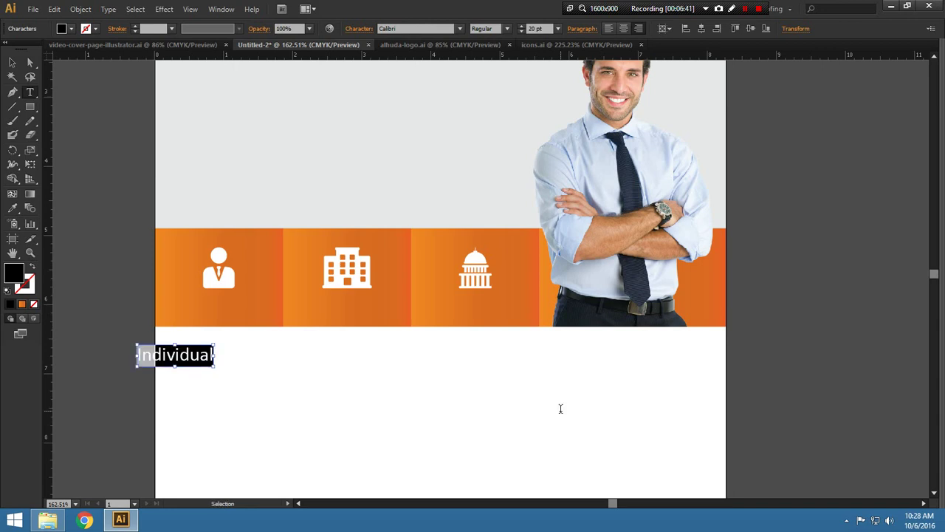
click(623, 29)
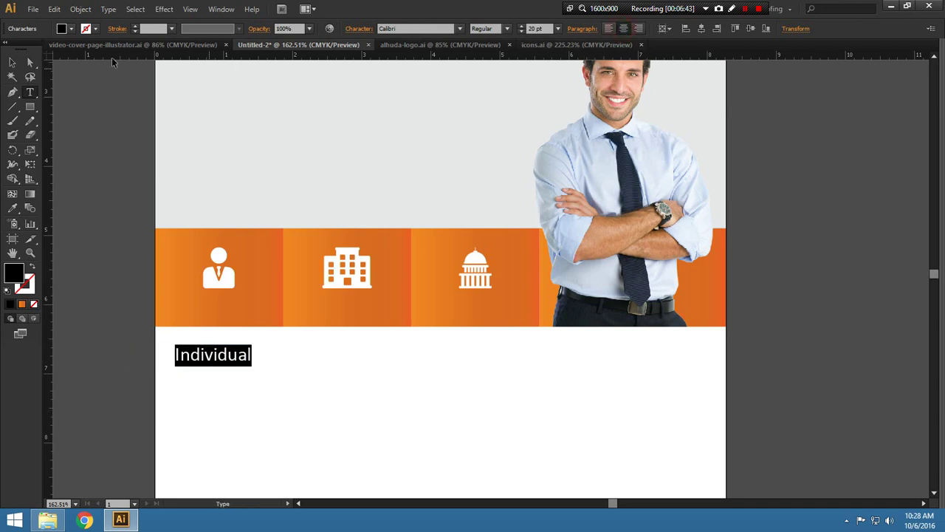
click(70, 28)
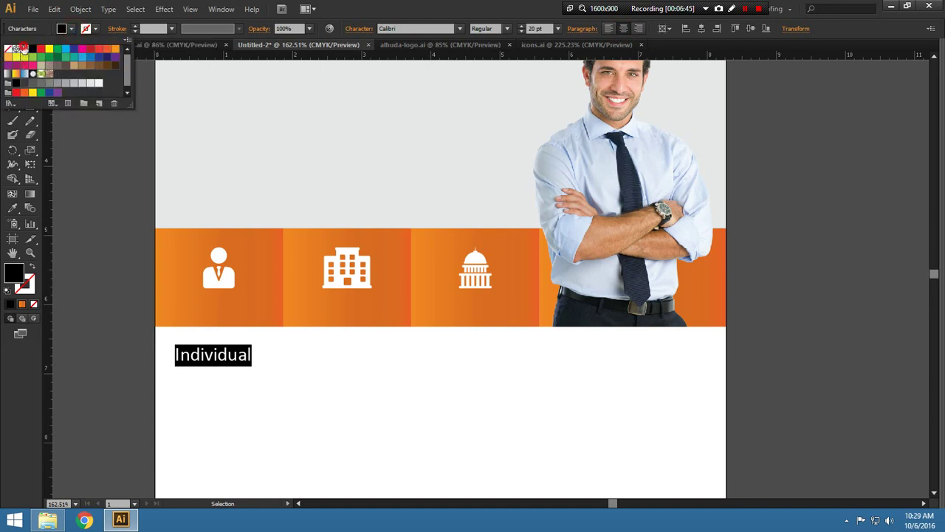
click(25, 49)
key(Escape)
key(Escape)
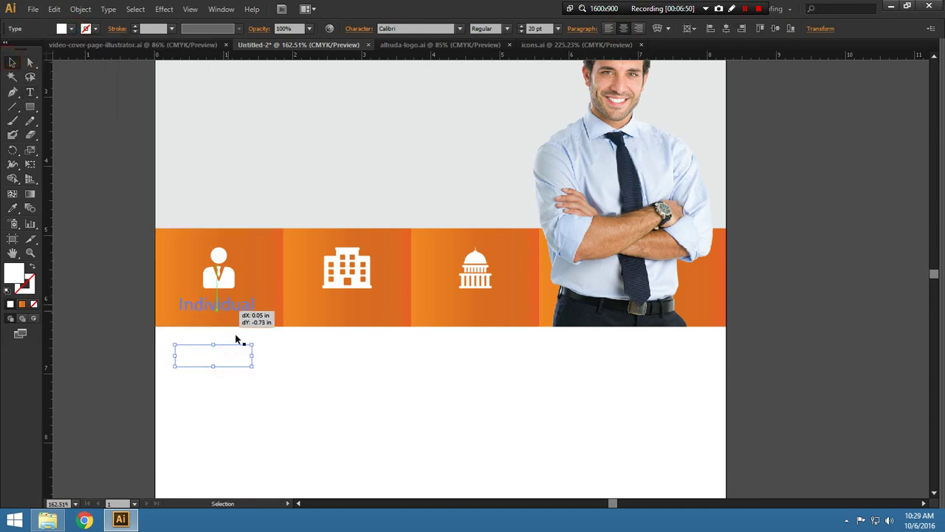
drag(224, 361, 227, 310)
click(236, 356)
click(229, 309)
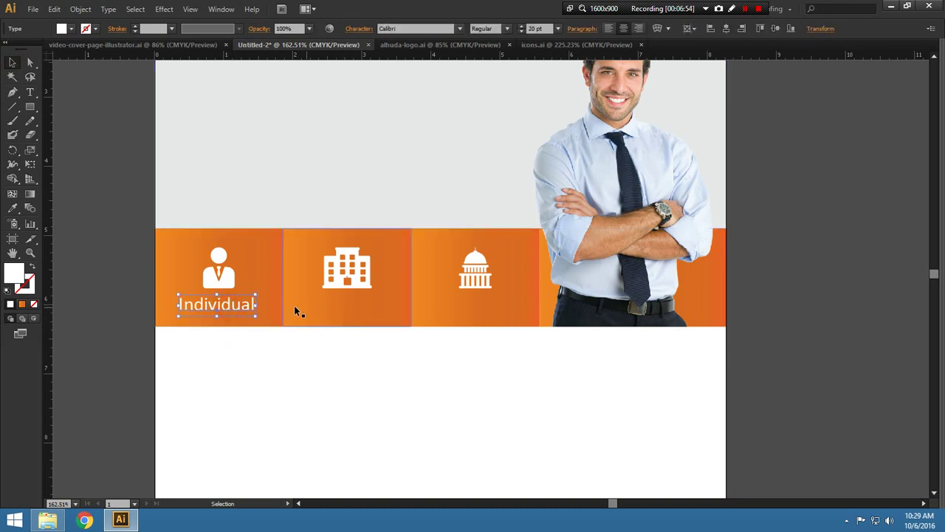
Copy the label under the building icon and retype it as 'Corporate'
drag(250, 310, 384, 312)
click(30, 92)
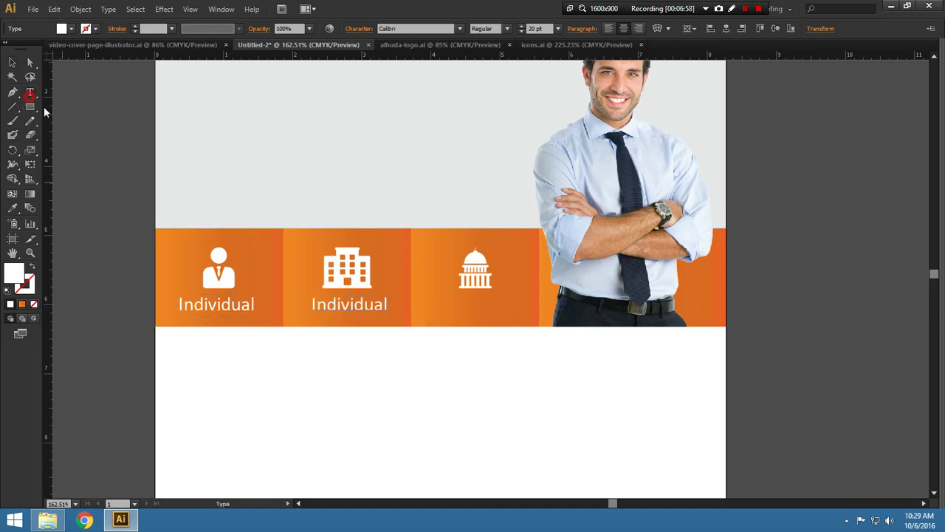
key(ctrl+a)
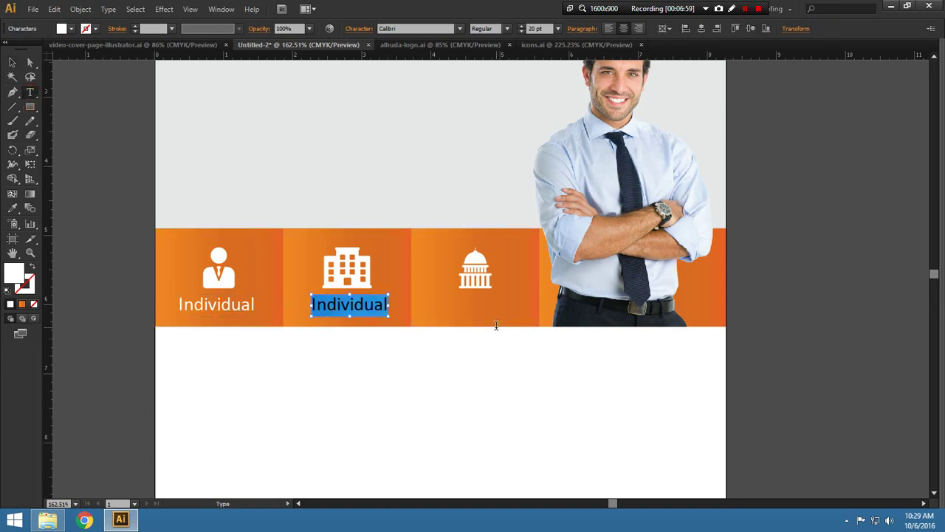
text(Cor[p)
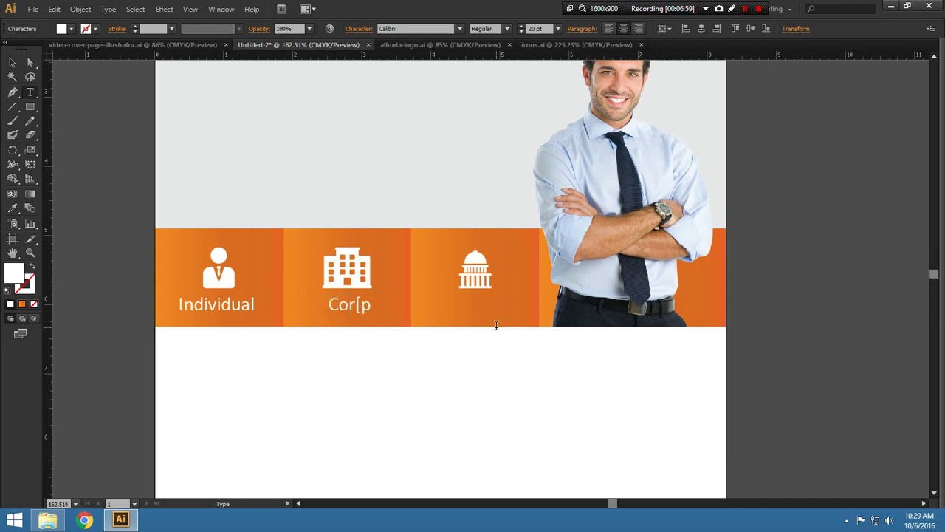
key(BackSpace)
key(BackSpace)
text(porat)
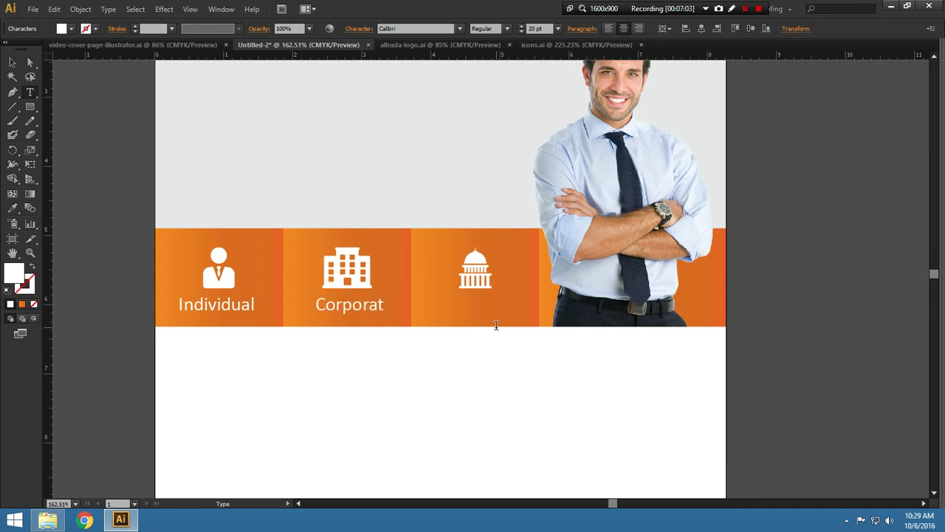
text(e)
key(Escape)
Copy the label under the capitol icon and change it to 'Government'
click(11, 64)
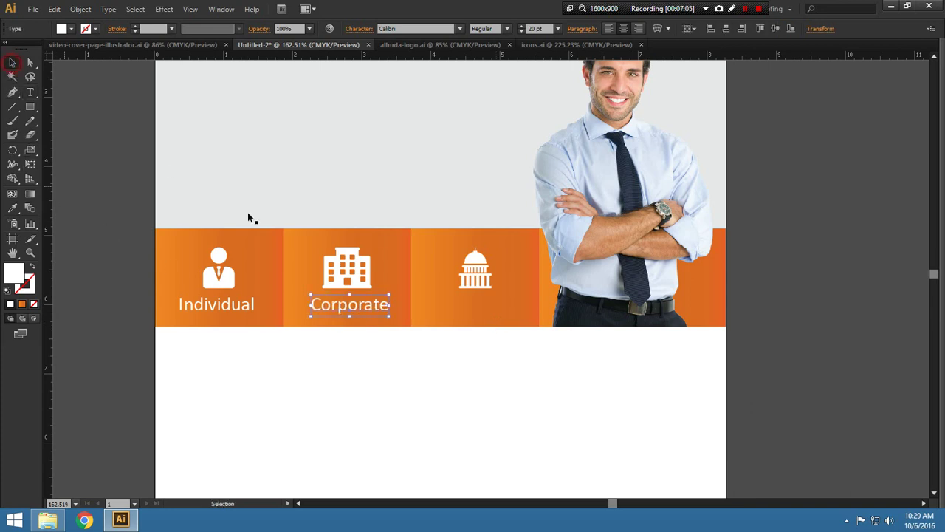
drag(373, 313, 508, 323)
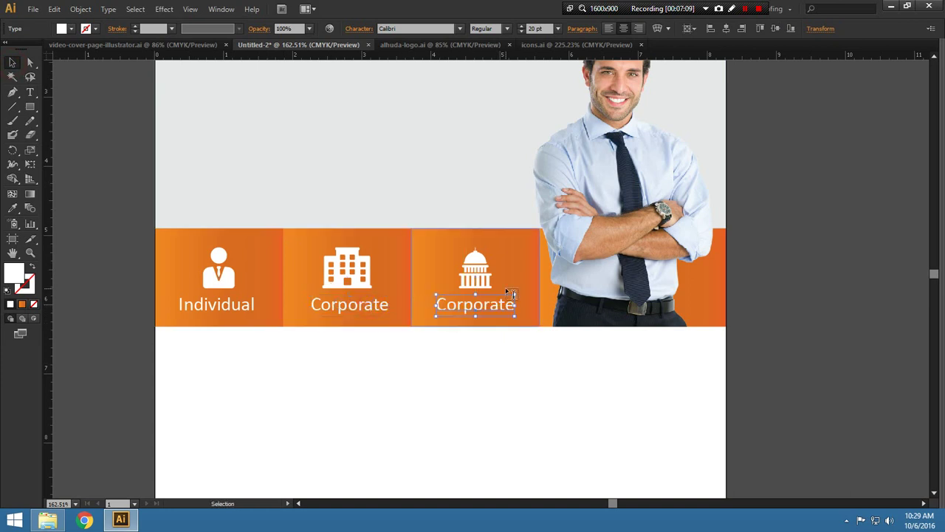
double_click(510, 311)
double_click(509, 312)
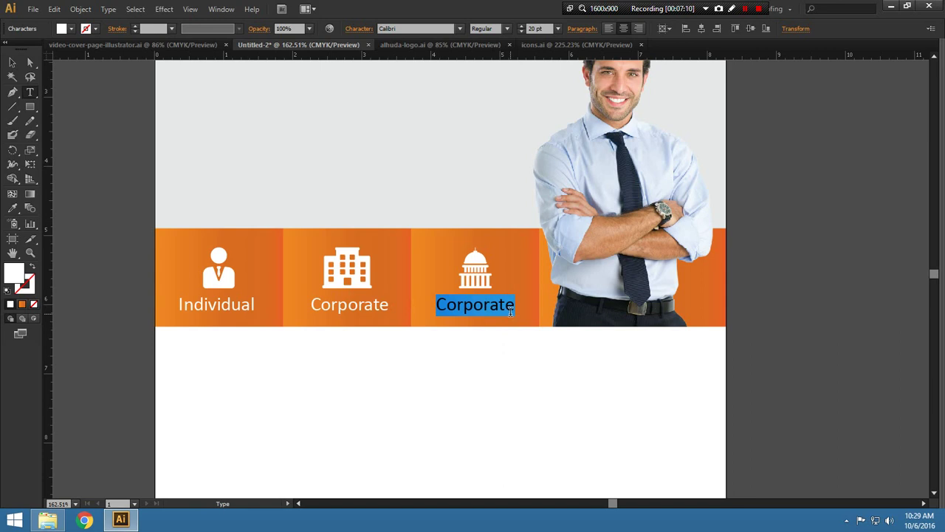
text(Governmen)
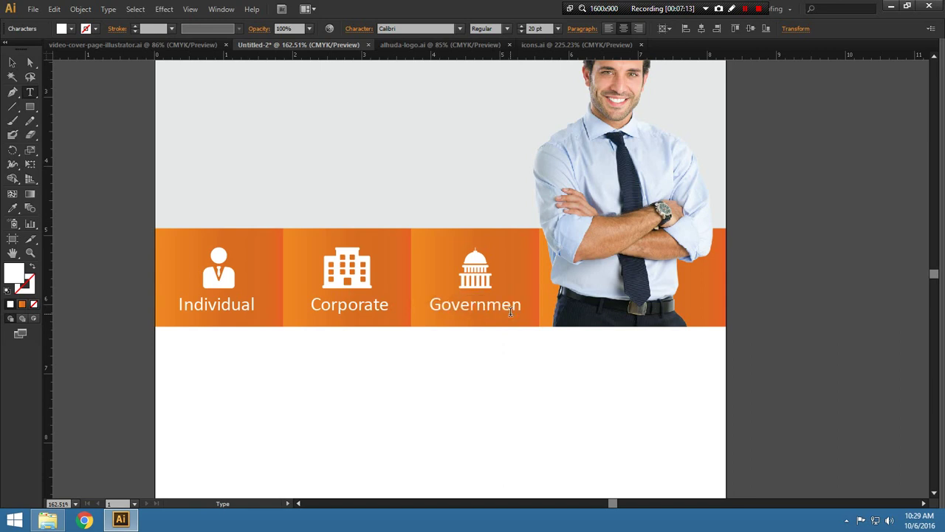
text(t)
click(12, 62)
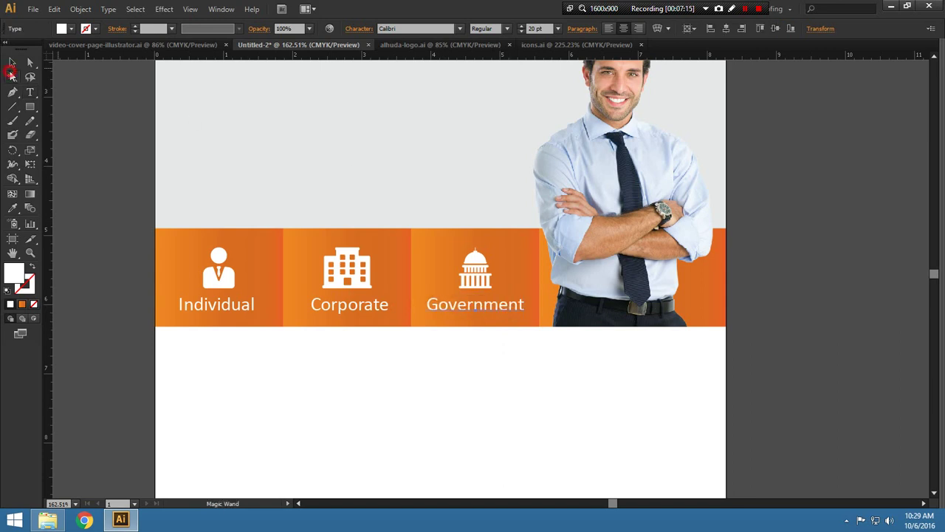
Draw a vertical line near the grey banner's left edge and shorten it slightly
click(376, 423)
key(ctrl+0)
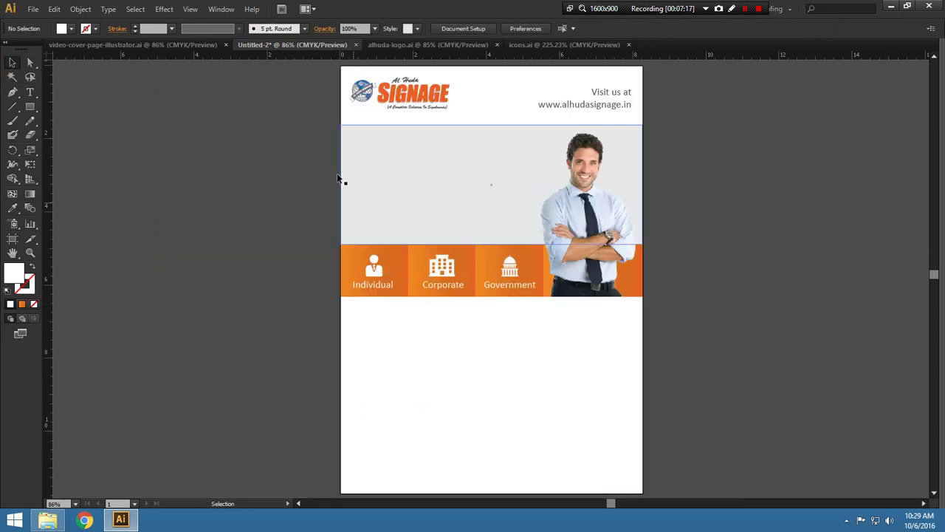
key(z)
drag(331, 109, 728, 348)
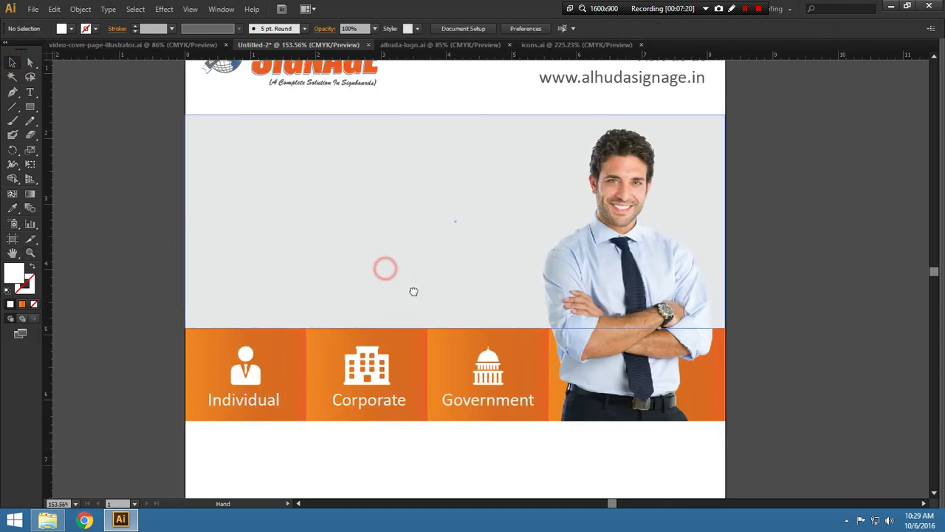
click(124, 180)
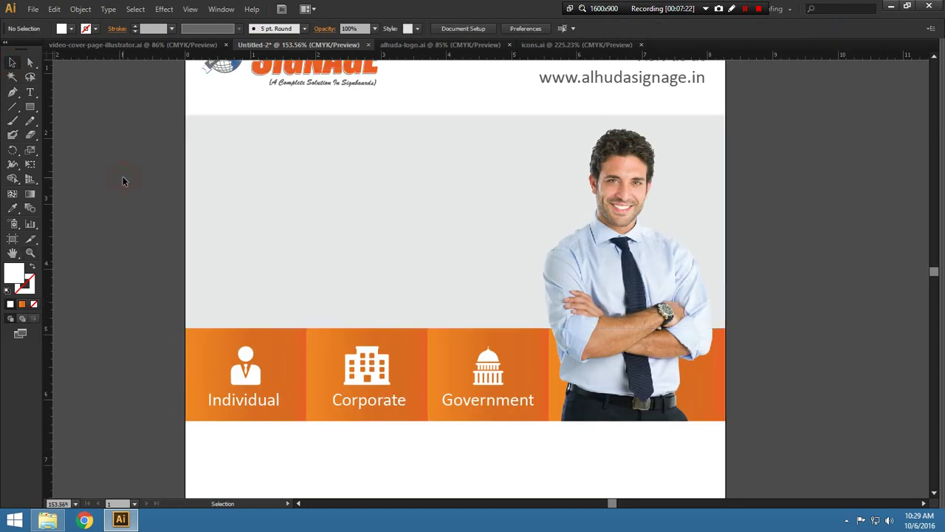
key(p)
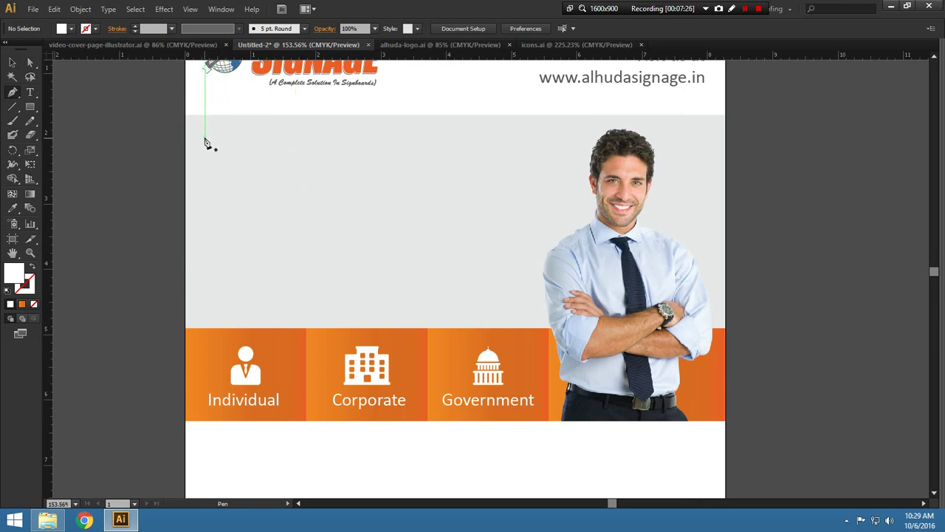
click(205, 137)
click(204, 256)
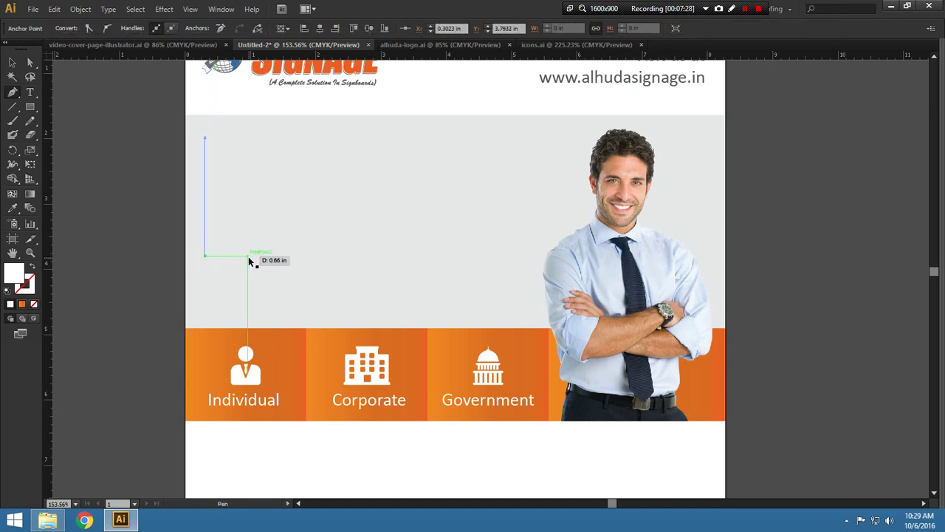
key(a)
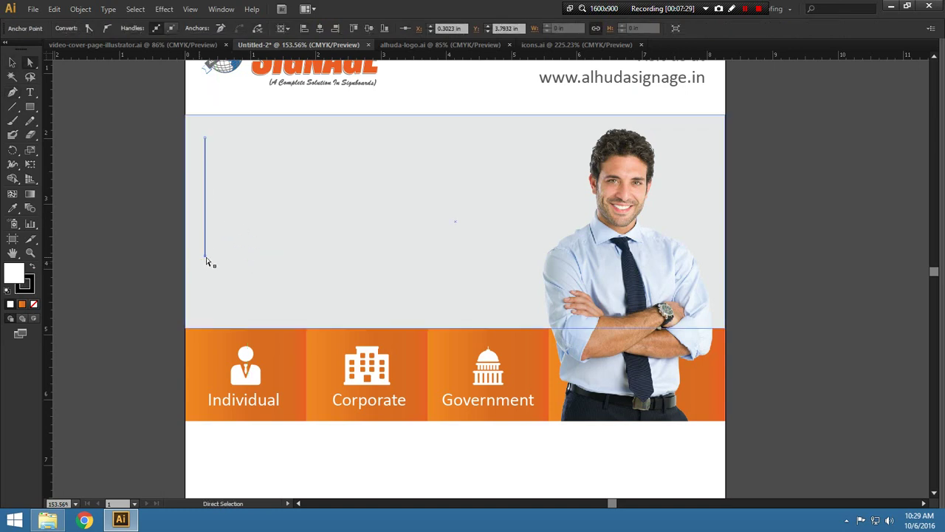
drag(207, 259, 206, 251)
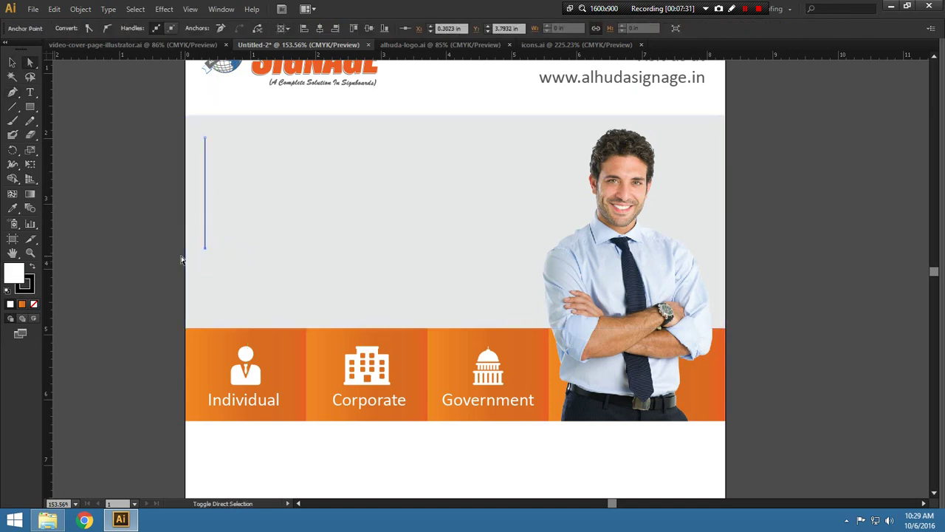
Give the vertical line the logo's orange stroke colour
key(v)
click(207, 151)
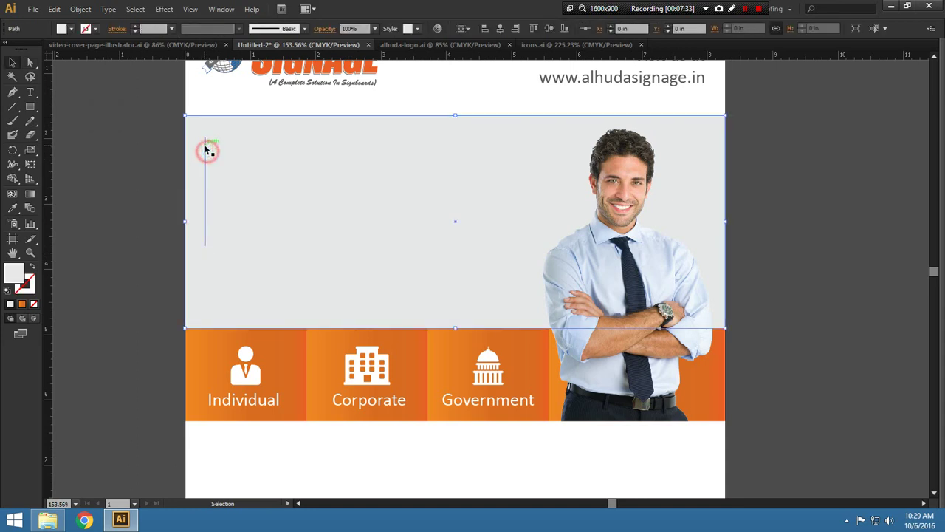
click(159, 28)
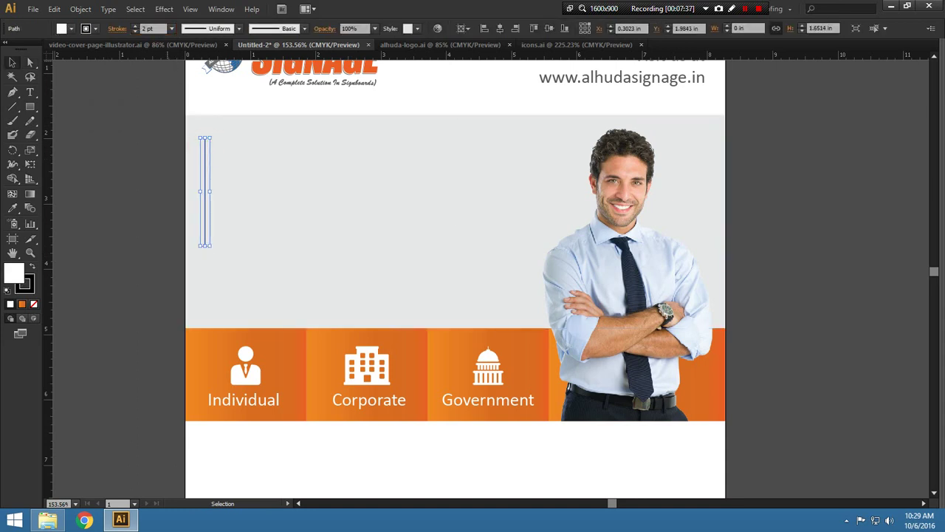
click(13, 212)
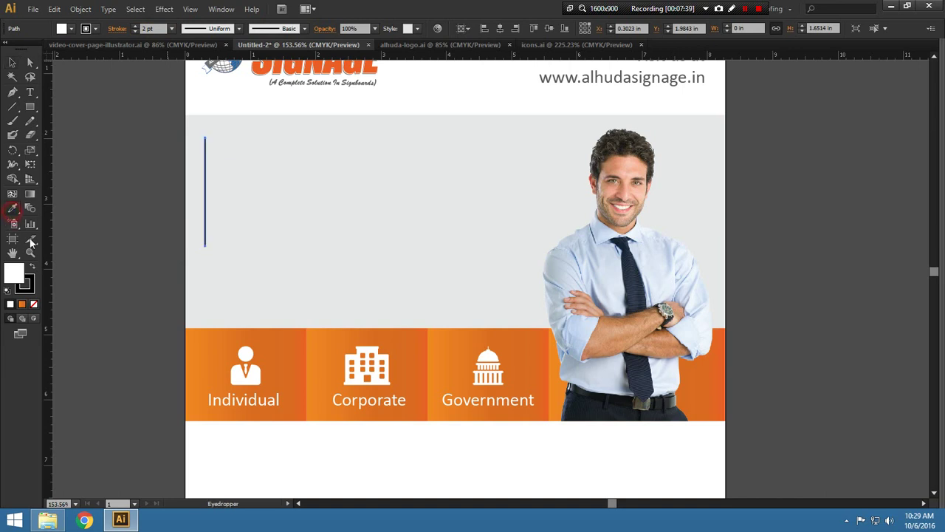
click(34, 290)
click(330, 67)
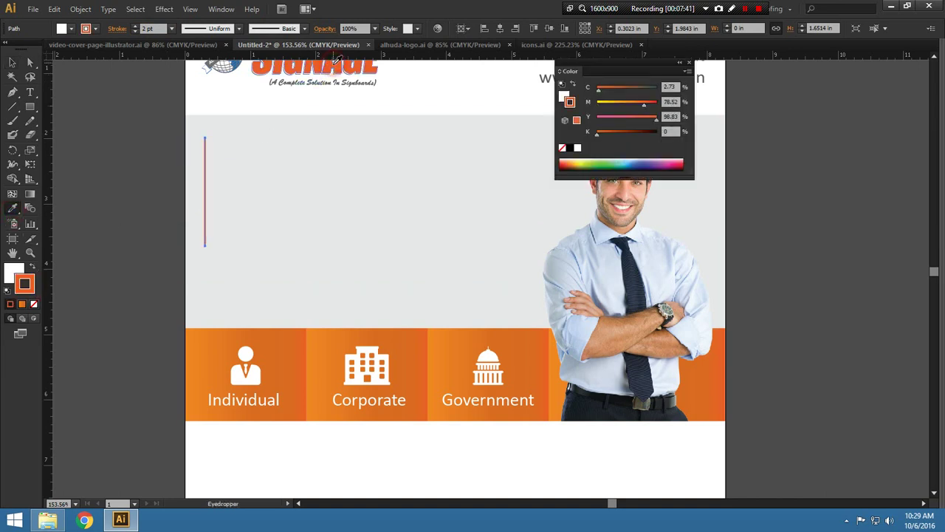
click(15, 61)
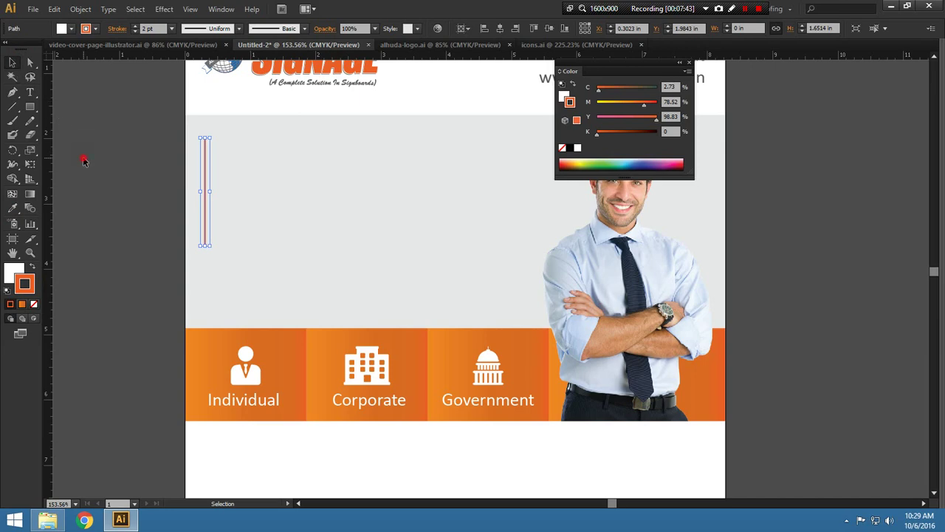
click(111, 170)
Nudge the orange line's bottom anchor upward so the line ends higher
scroll(118, 214, up, 2)
key(shift+Tab)
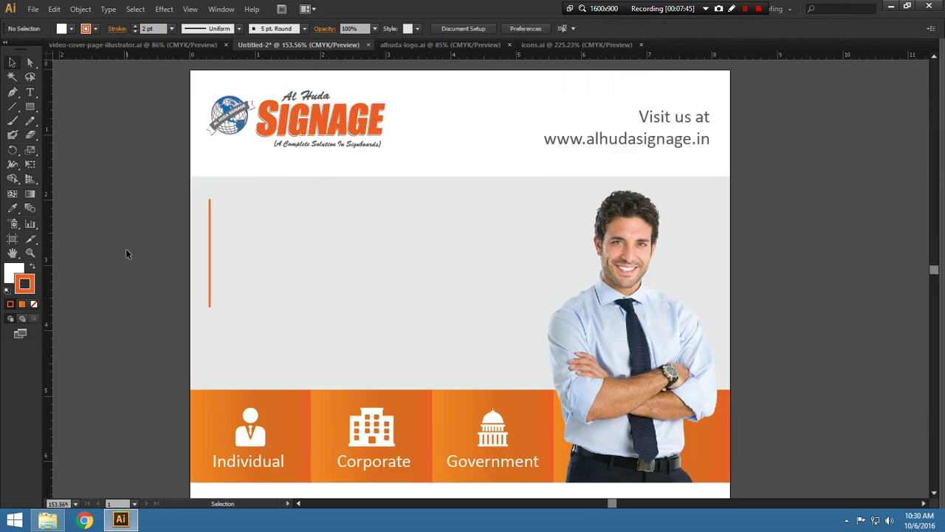
scroll(473, 378, up, 1)
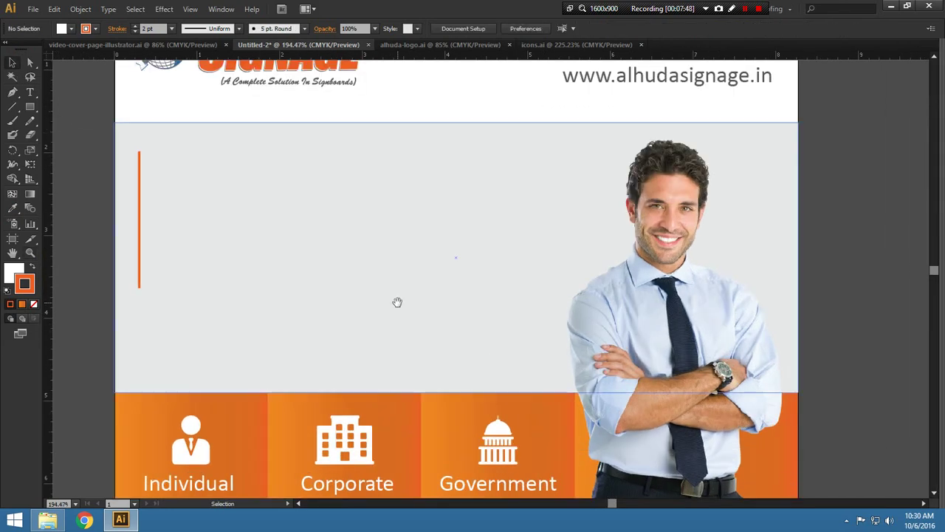
drag(398, 302, 413, 299)
key(a)
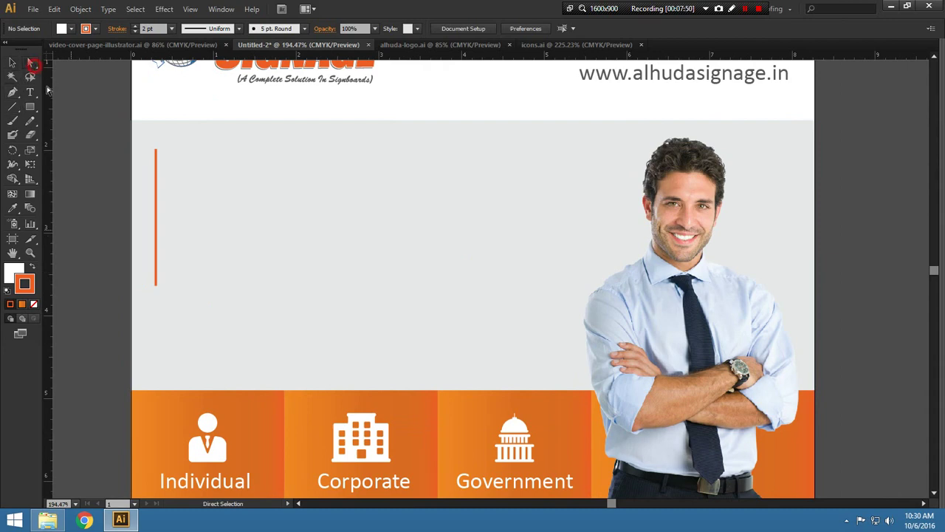
click(155, 284)
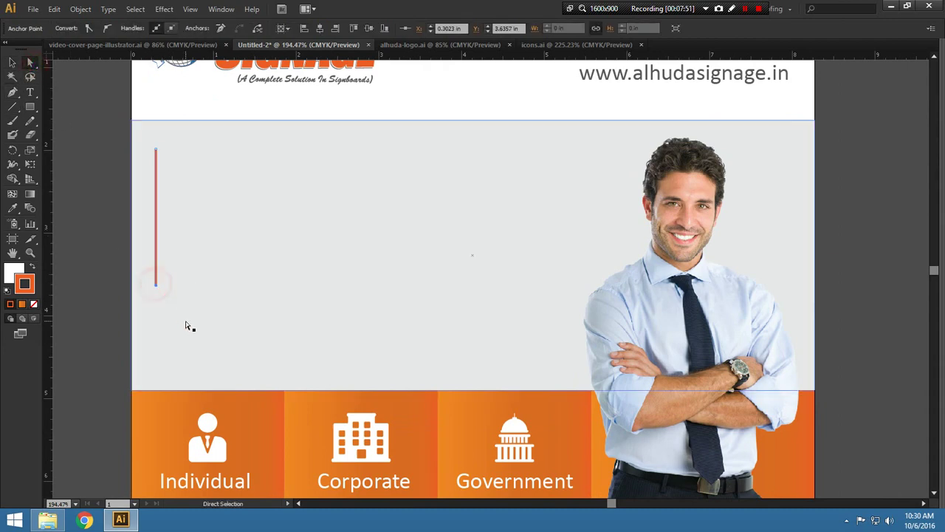
click(102, 304)
key(Up)
key(Up)
key(Up)
key(Up)
key(Up)
key(Up)
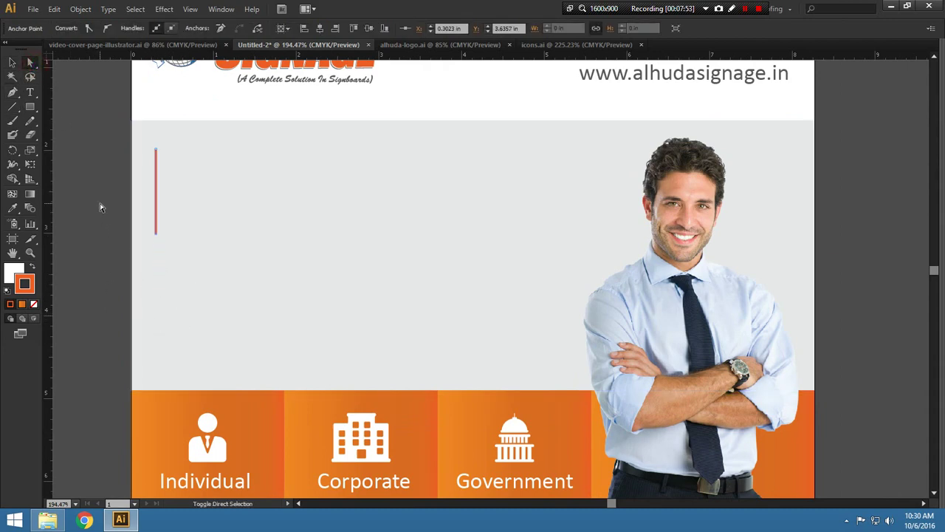
click(101, 208)
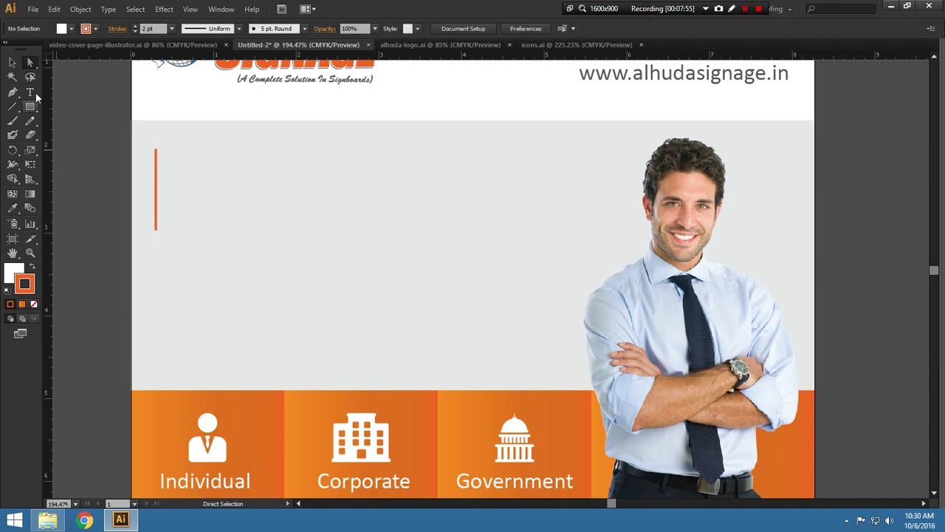
click(35, 93)
Type 'WE PROVIDING', place it beside the orange line and enlarge it
click(206, 93)
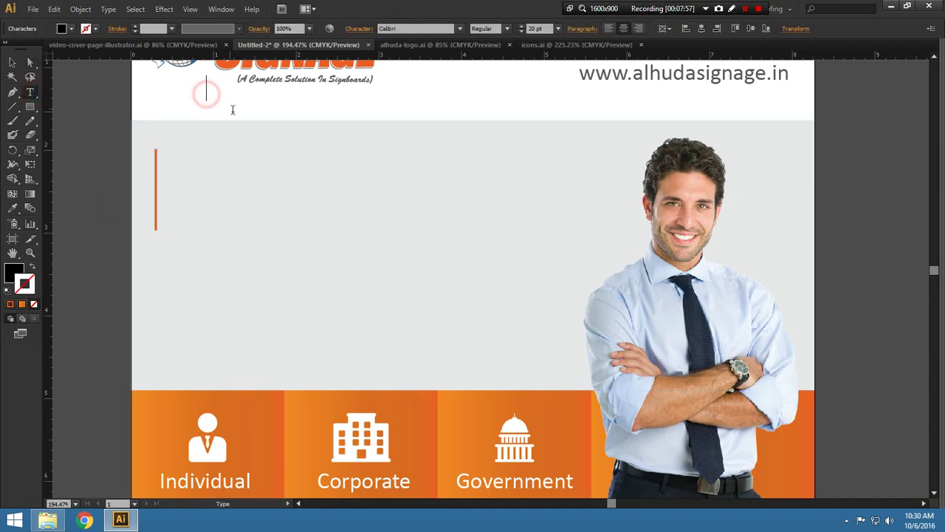
text(WE PROV)
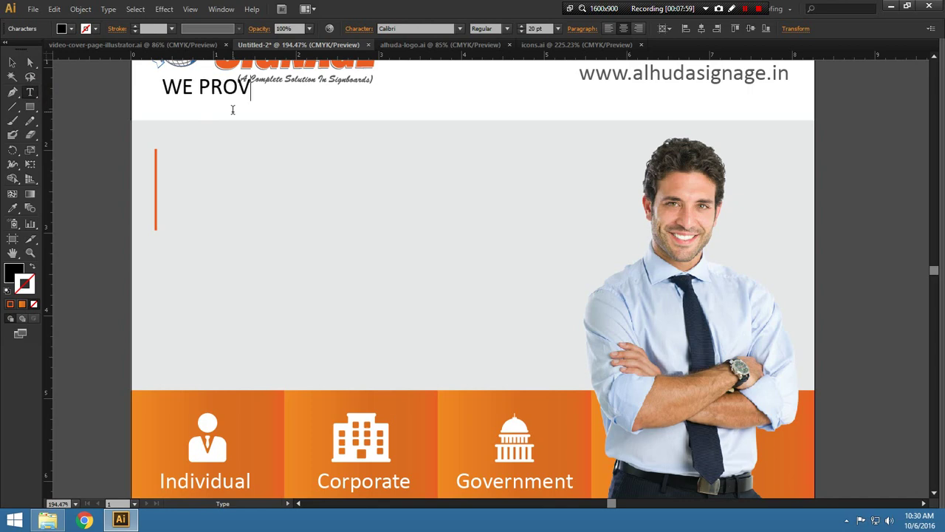
text(IDING)
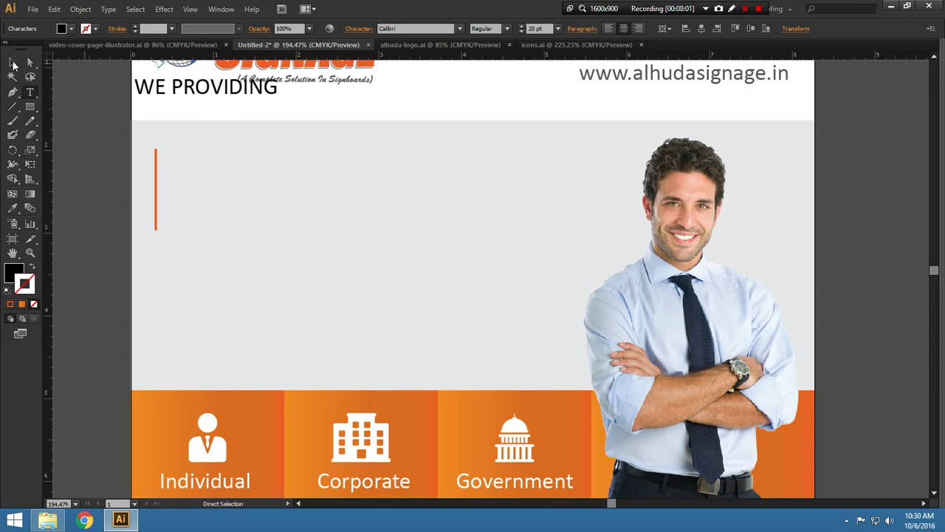
click(12, 62)
drag(222, 87, 260, 159)
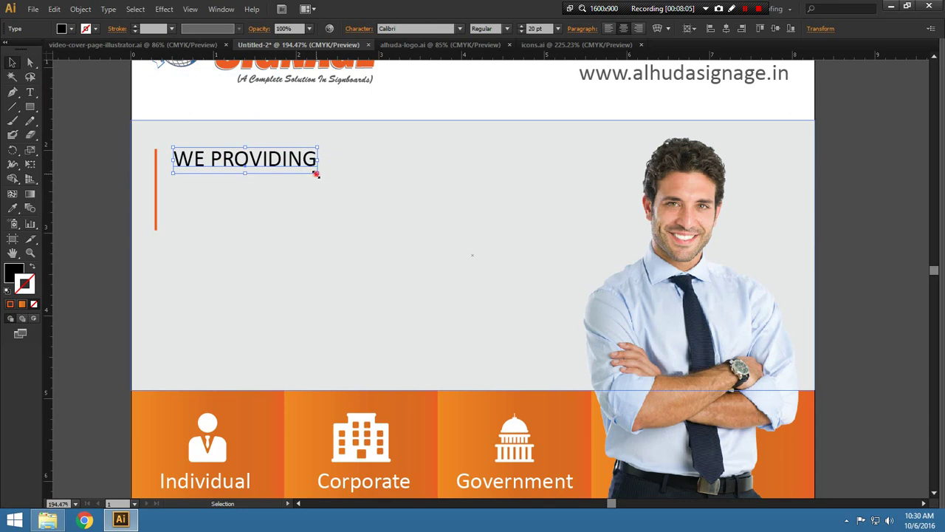
mouse_move(317, 172)
mouse_down()
mouse_move(410, 215)
mouse_move(386, 211)
mouse_up()
drag(271, 122, 282, 167)
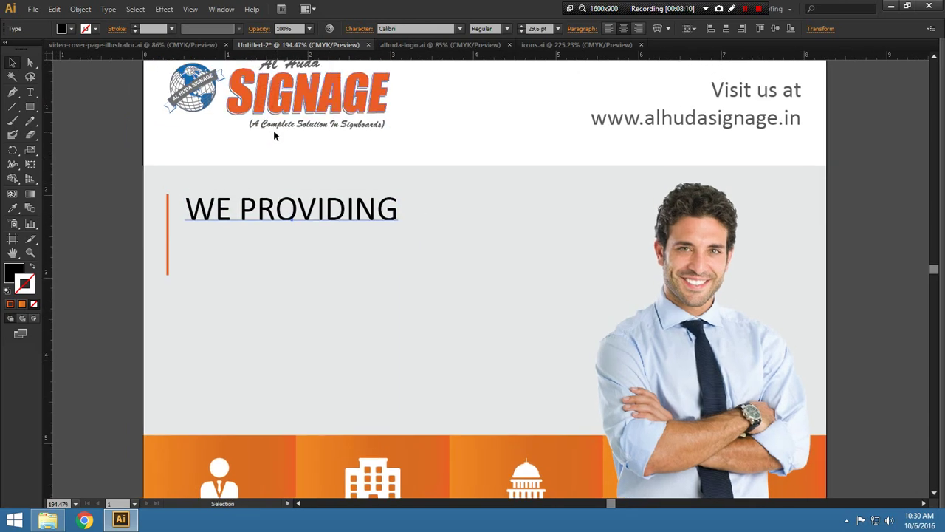
Fill the WE PROVIDING headline dark grey and nudge it slightly left
click(62, 28)
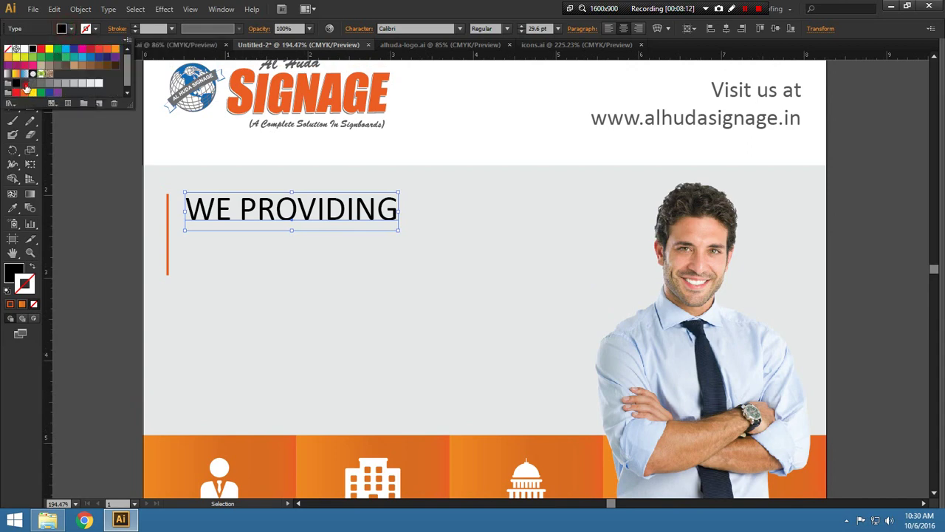
click(25, 85)
click(31, 84)
click(104, 244)
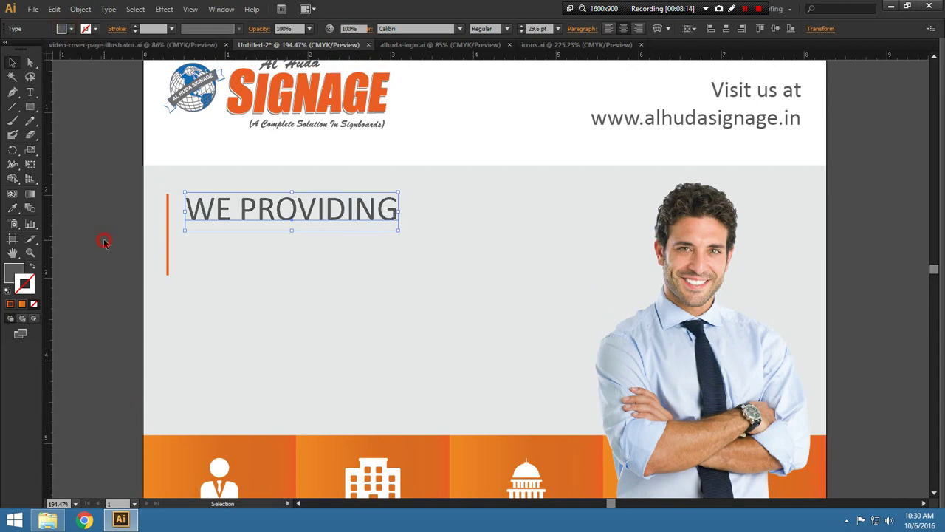
click(111, 238)
click(214, 216)
key(Left)
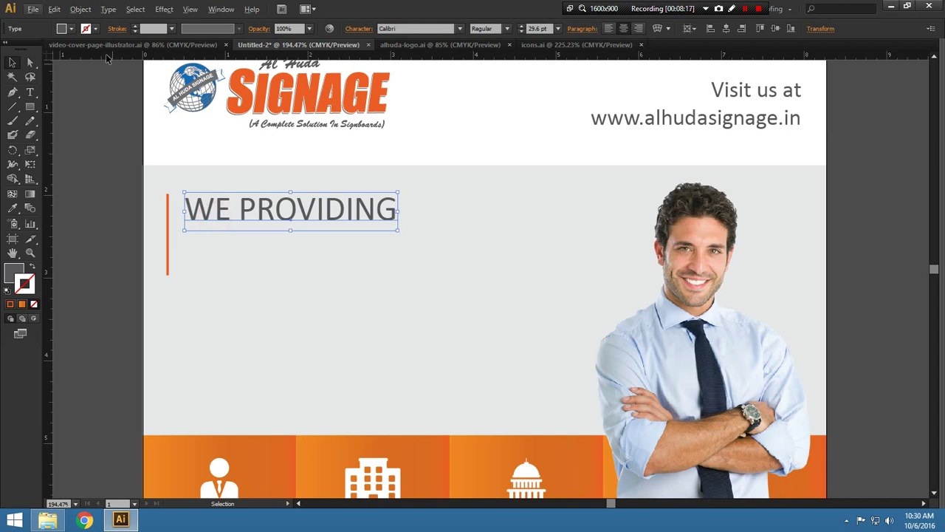
Paste a copy of WE PROVIDING below it and retype it as 'SMART IDEAS'
click(54, 9)
click(73, 66)
click(55, 9)
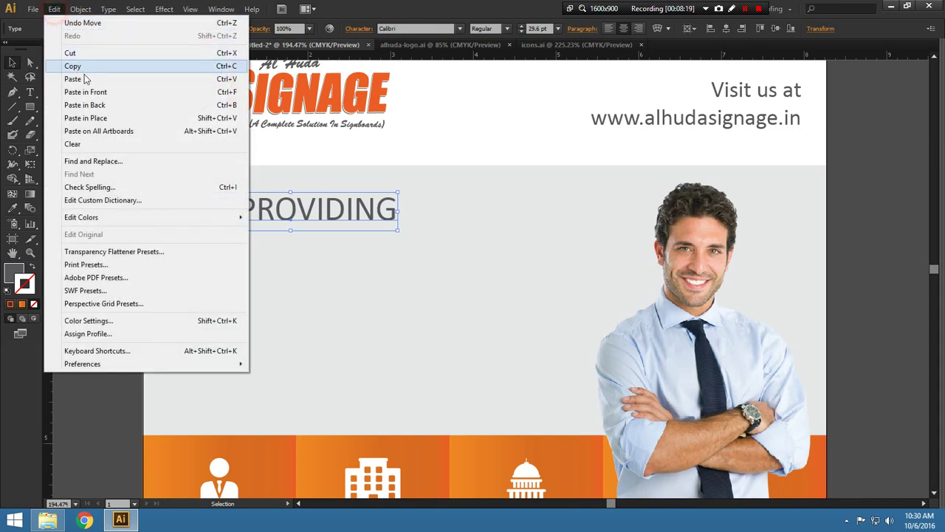
click(85, 92)
drag(297, 204, 297, 253)
key(t)
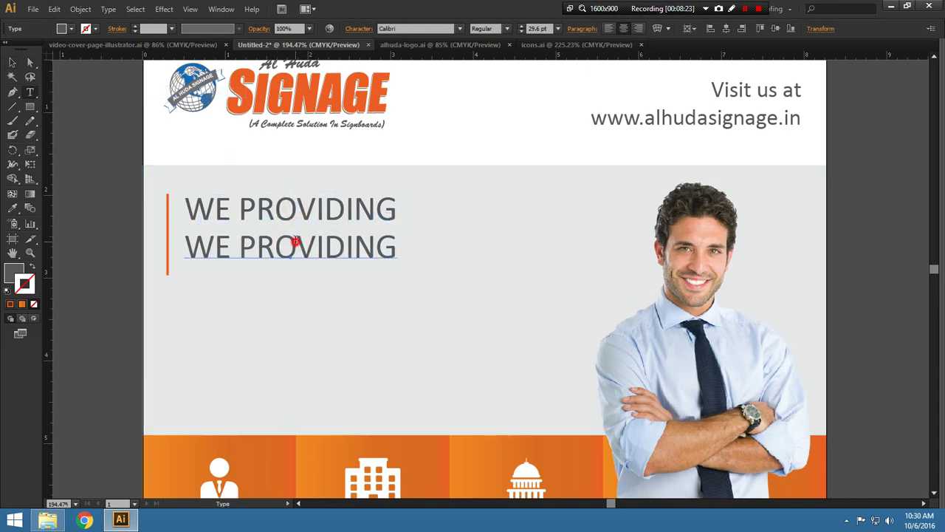
click(295, 242)
key(ctrl+a)
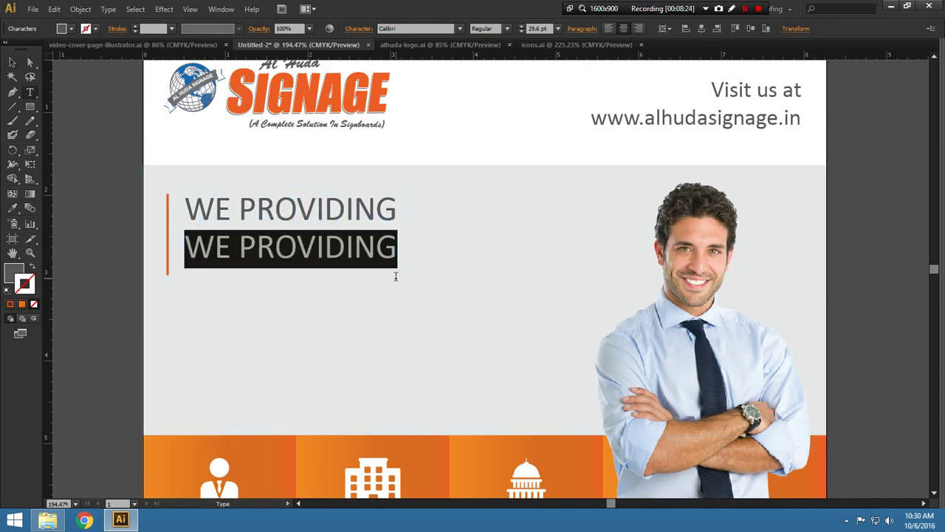
text(SMART IDE)
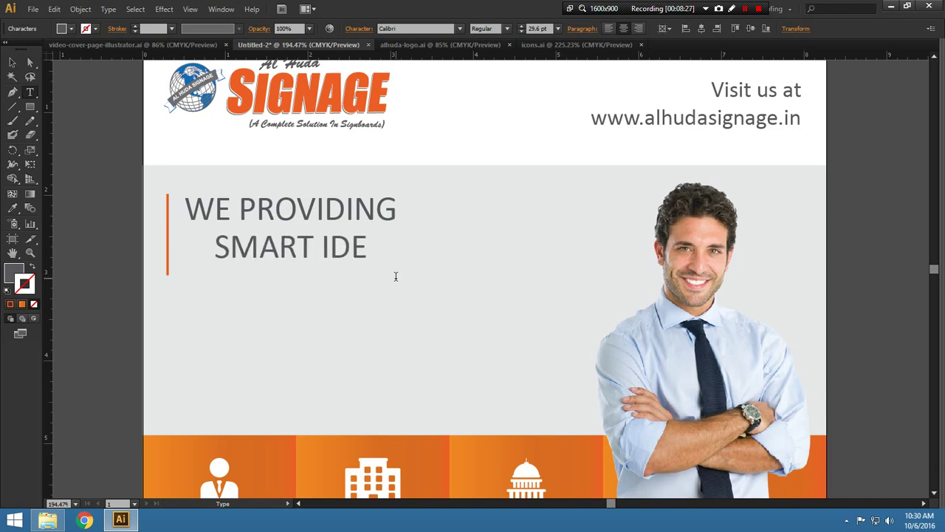
text(AS)
Left-align both headline lines and position them beside the orange line
click(11, 62)
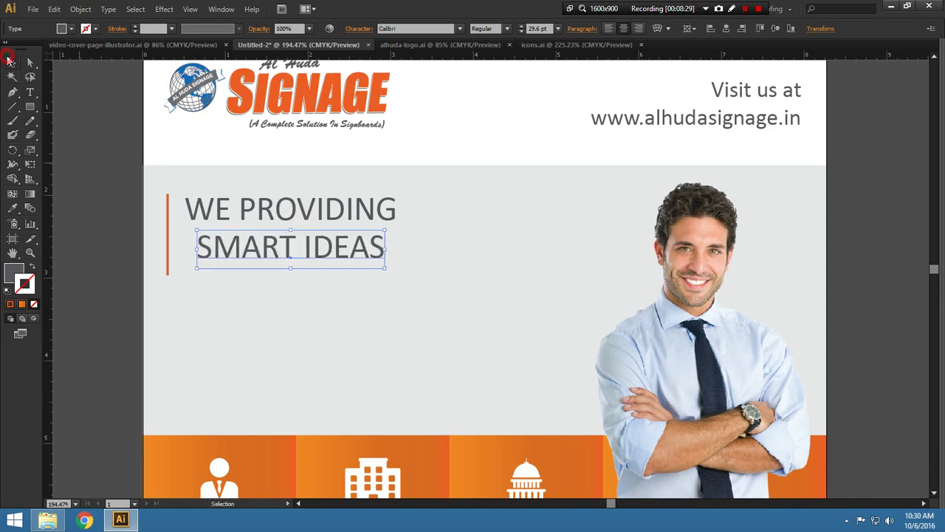
click(277, 214)
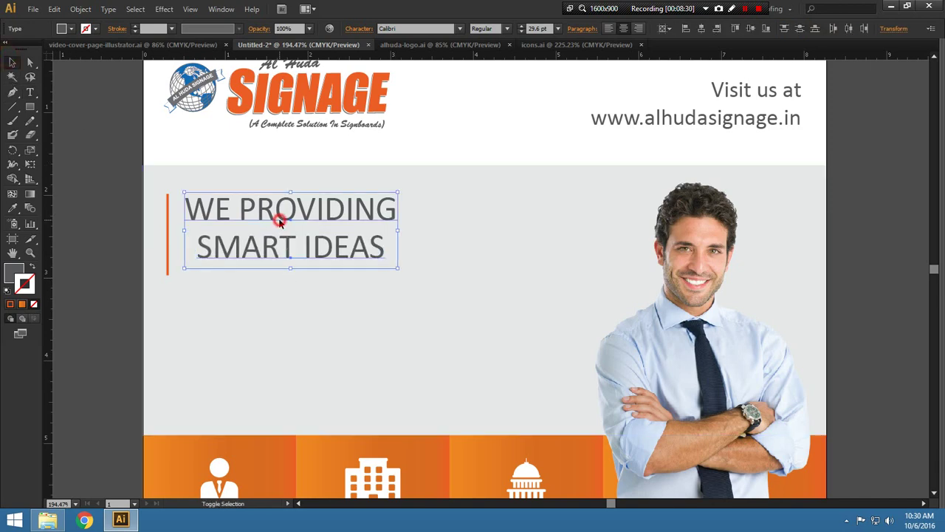
click(610, 28)
click(685, 28)
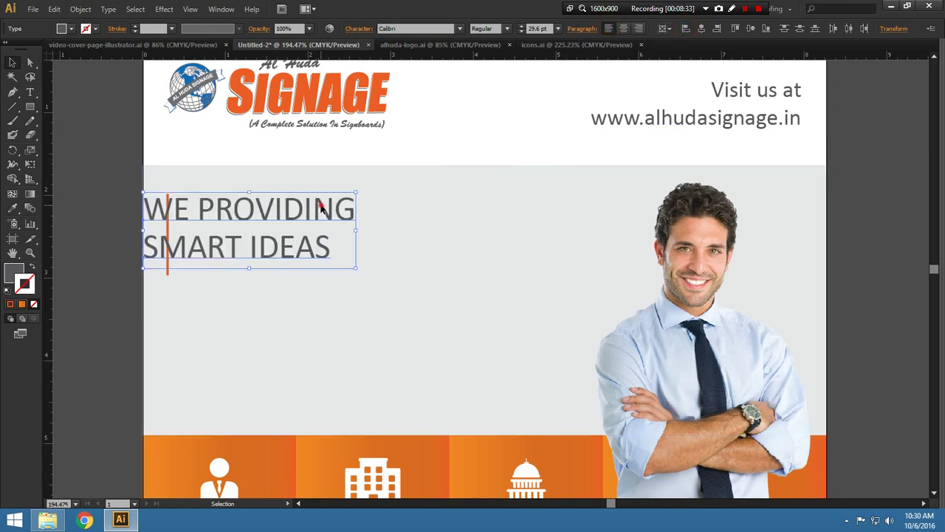
drag(321, 208, 373, 216)
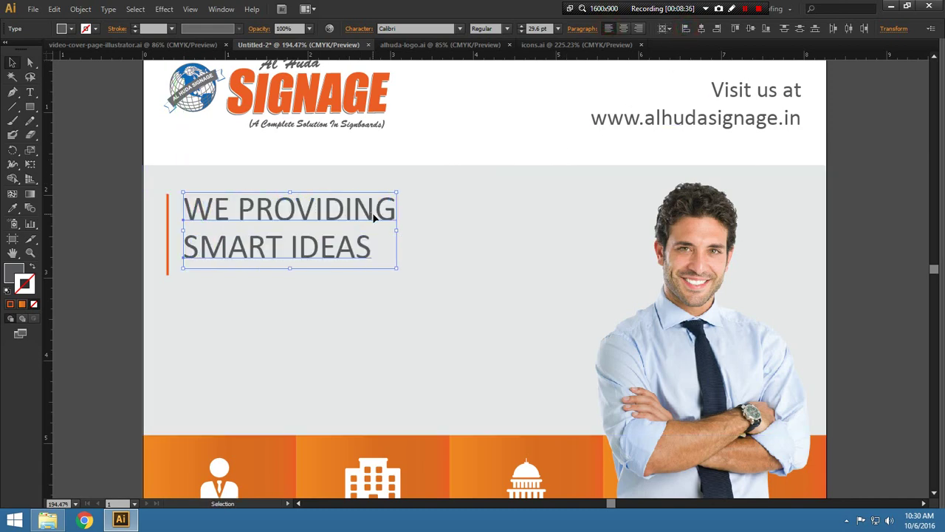
key(Left)
key(Left)
key(Left)
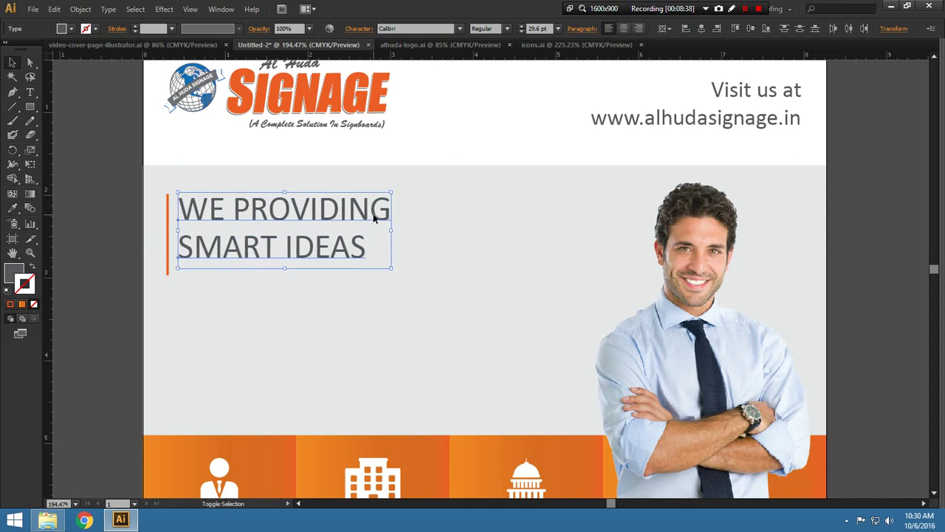
key(Up)
key(Down)
Set the SMART IDEAS line to 36 pt bold
click(116, 167)
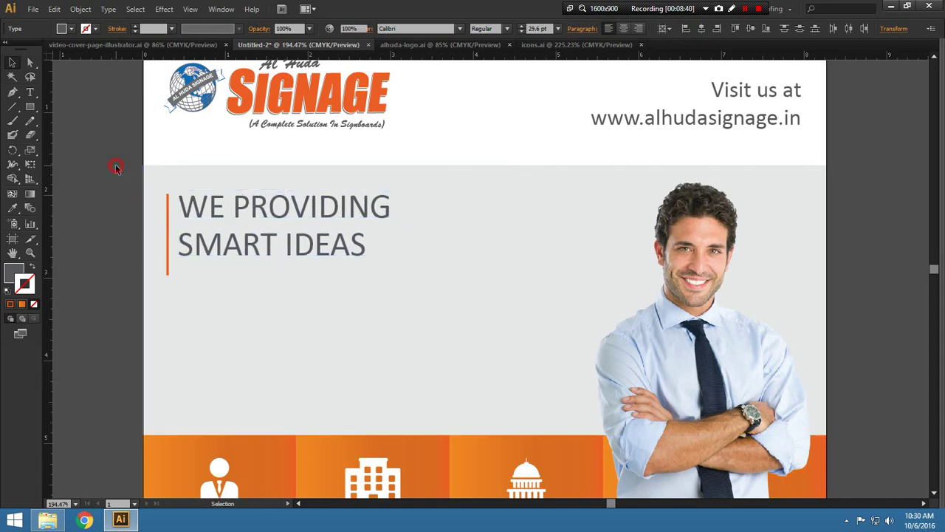
click(232, 236)
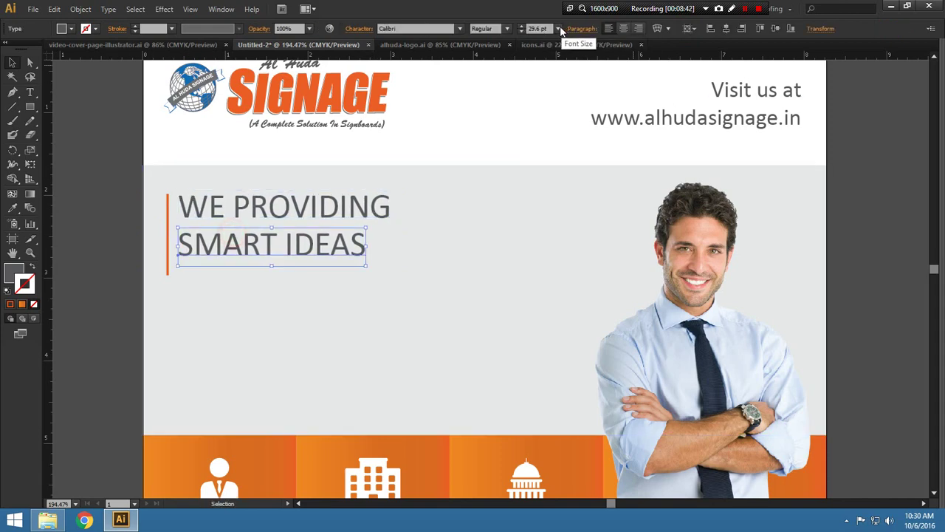
click(557, 28)
click(573, 200)
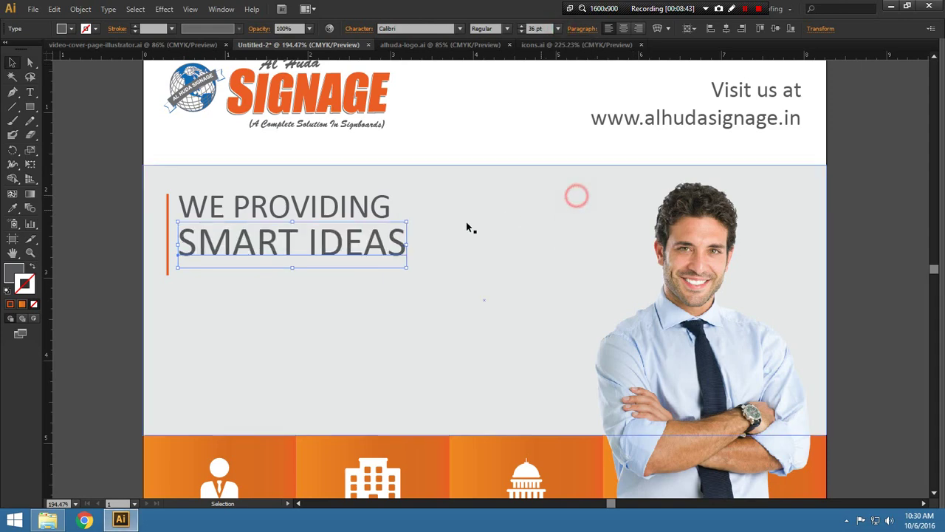
click(507, 28)
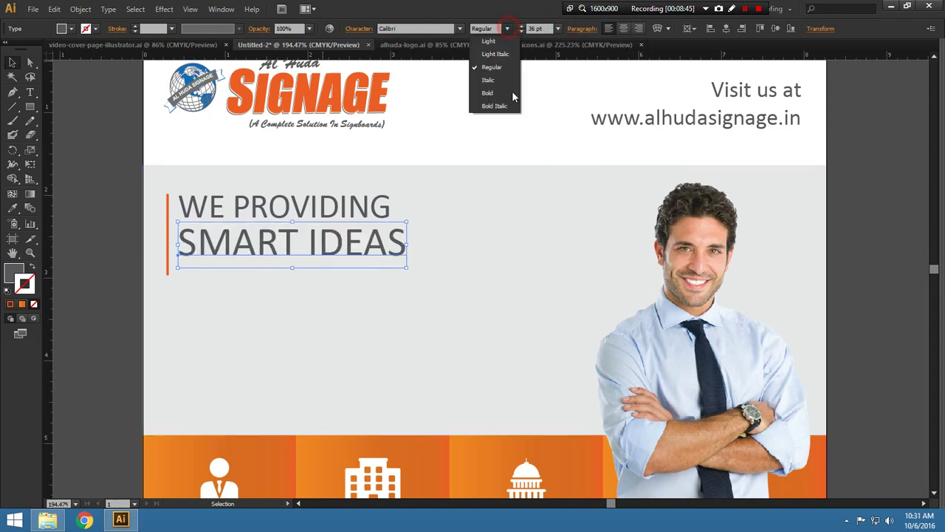
click(487, 93)
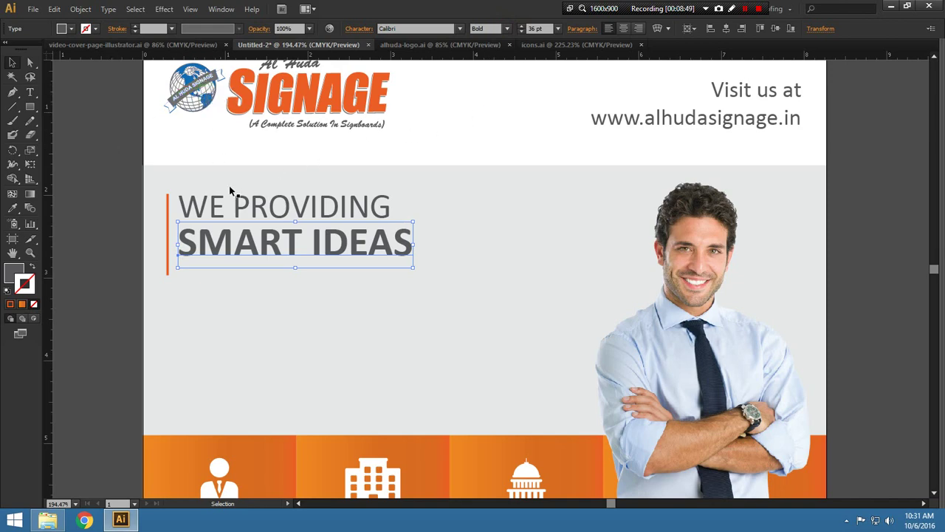
Change SMART IDEAS to the Swis721 WGL4 BT font in Bold
click(406, 28)
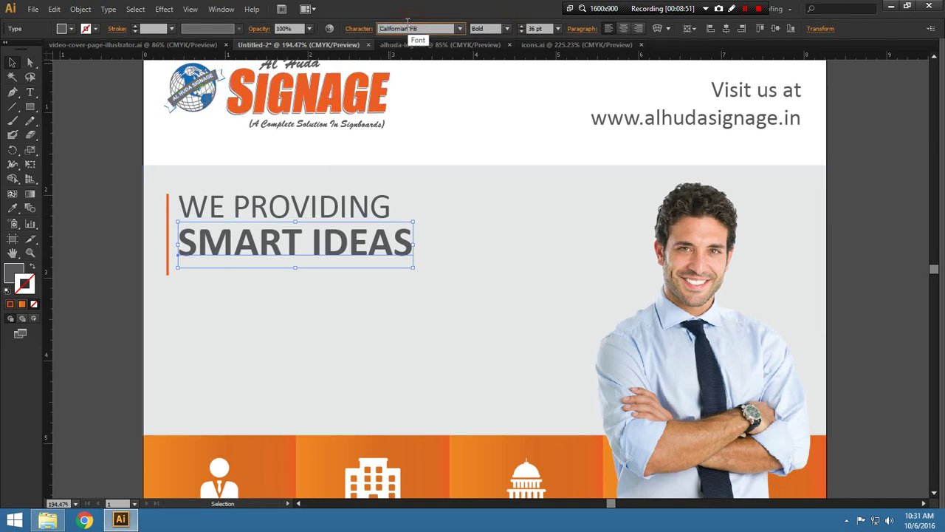
key(Down)
key(Down)
key(Down)
key(Down)
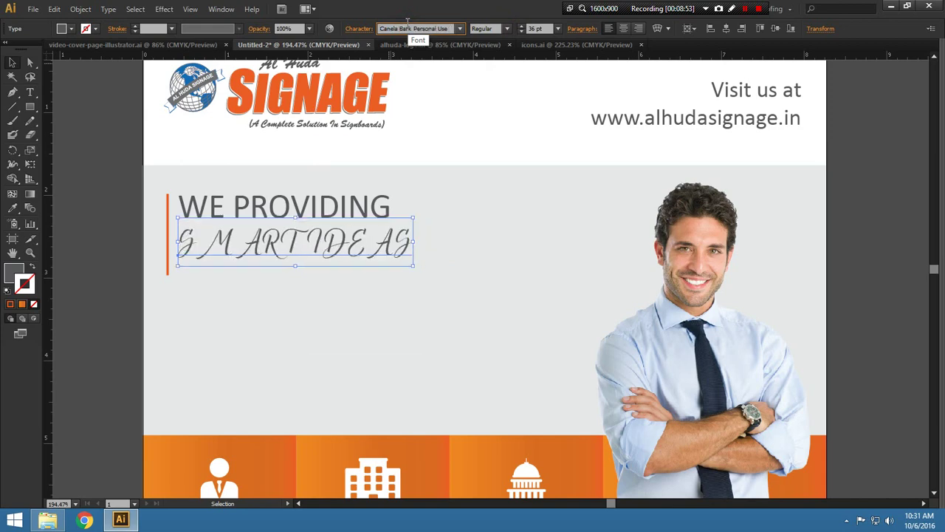
key(Down)
key(Down)
key(Down)
key(Down)
key(Down)
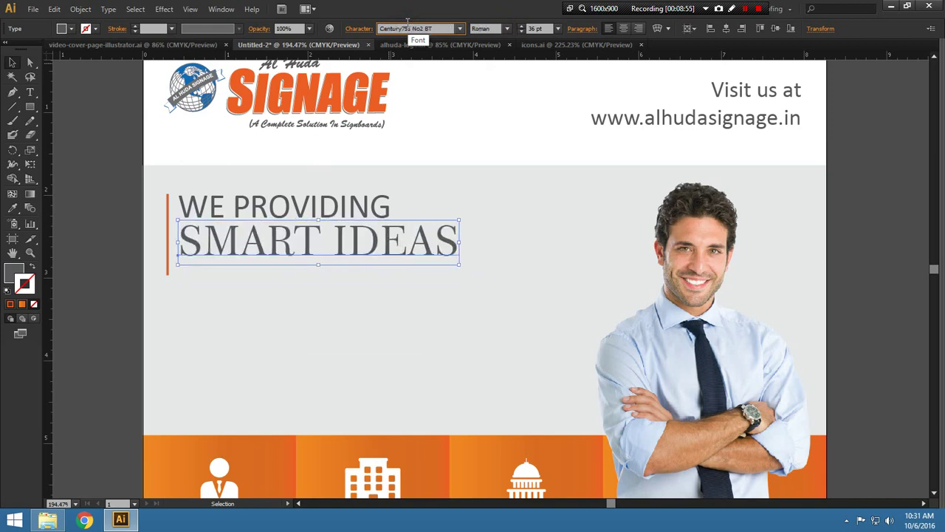
key(Down)
key(Down)
key(Down)
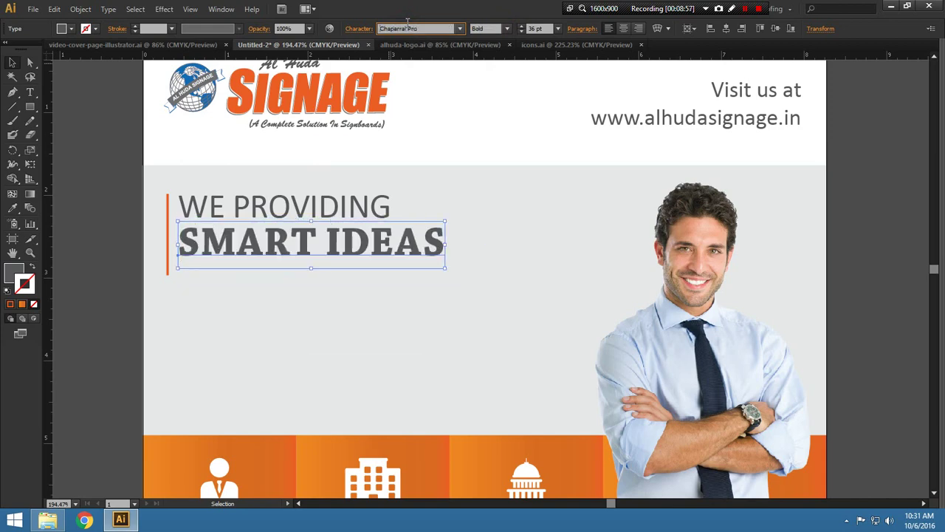
key(Down)
key(Down)
key(Return)
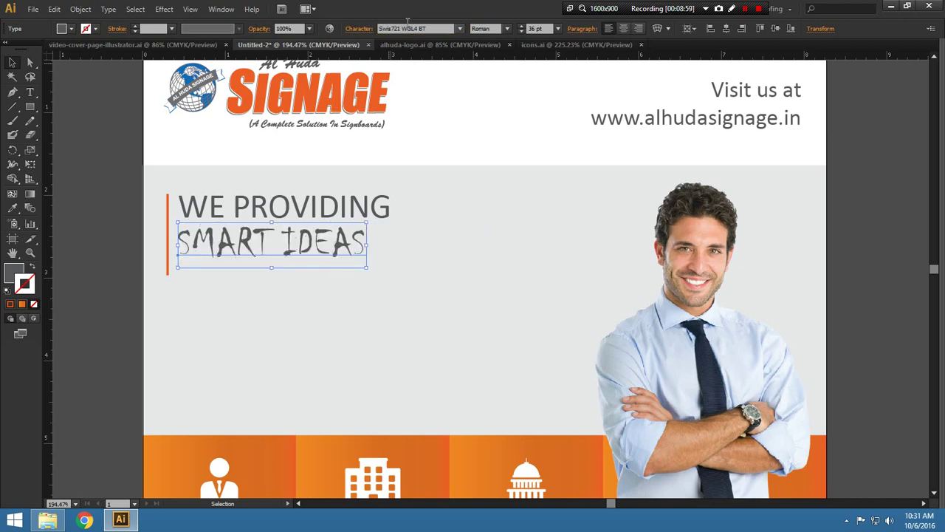
click(507, 29)
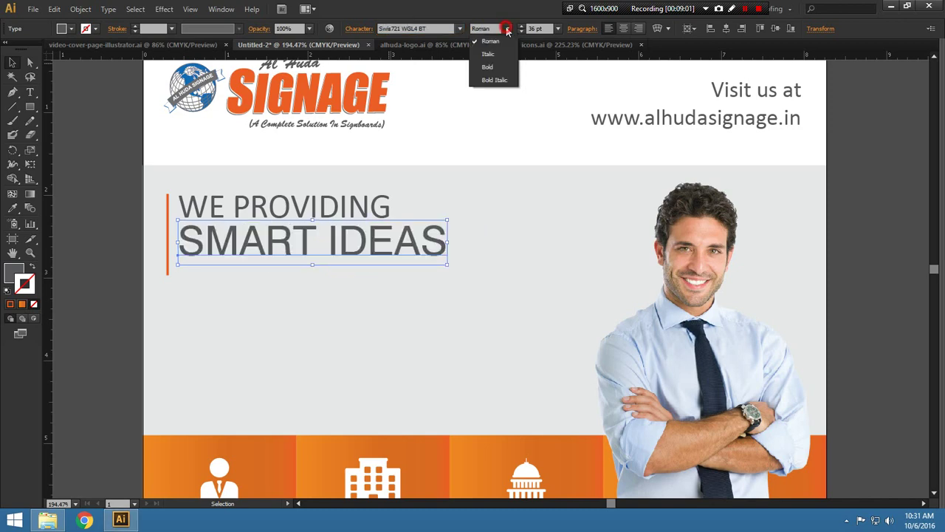
click(503, 68)
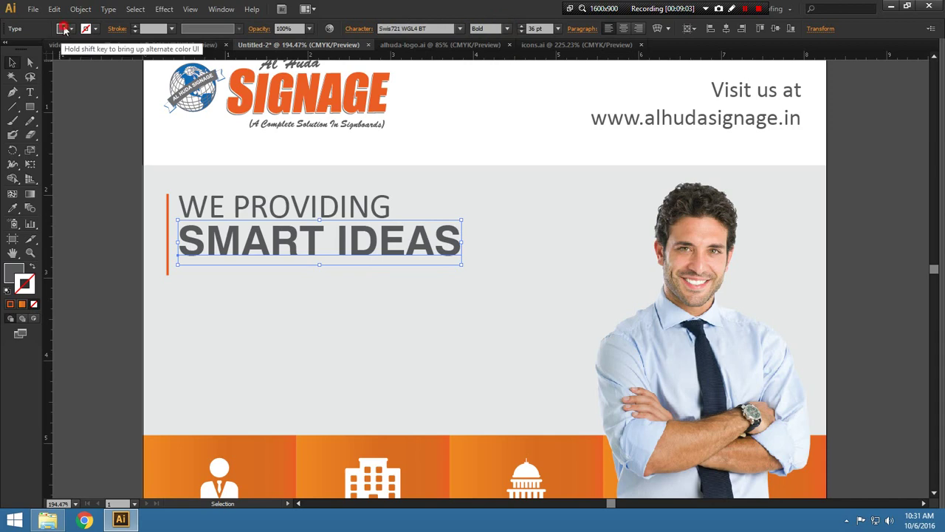
Fill SMART IDEAS black
click(64, 29)
click(32, 47)
click(81, 207)
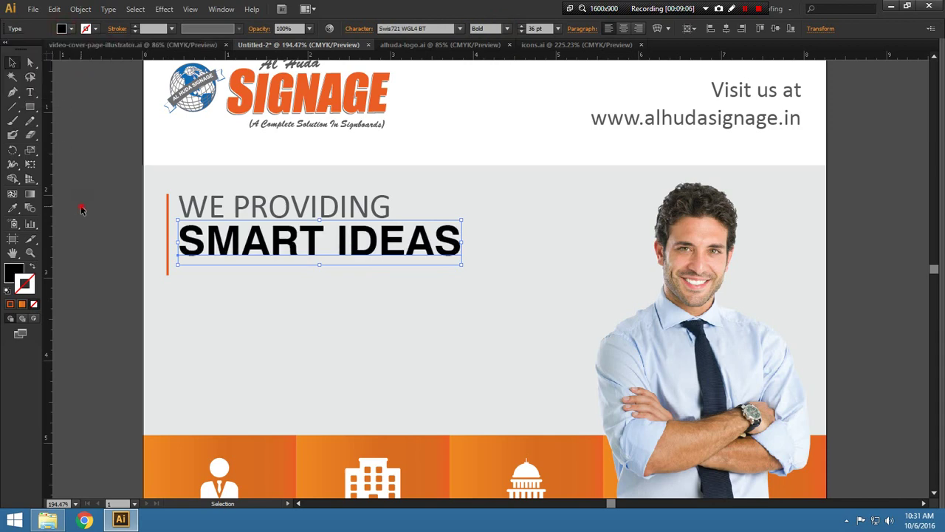
click(82, 208)
click(264, 217)
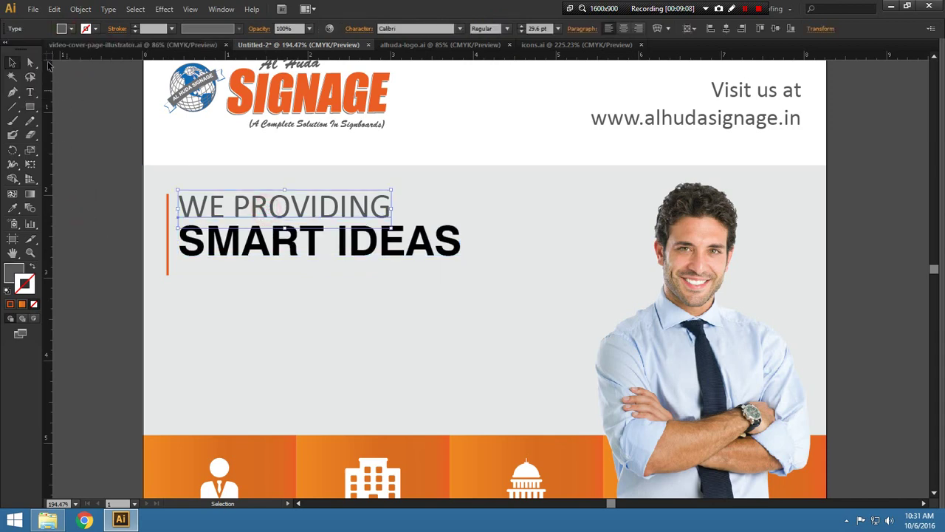
Paste a copy of WE PROVIDING below SMART IDEAS and set it to 20 pt
click(55, 9)
click(86, 92)
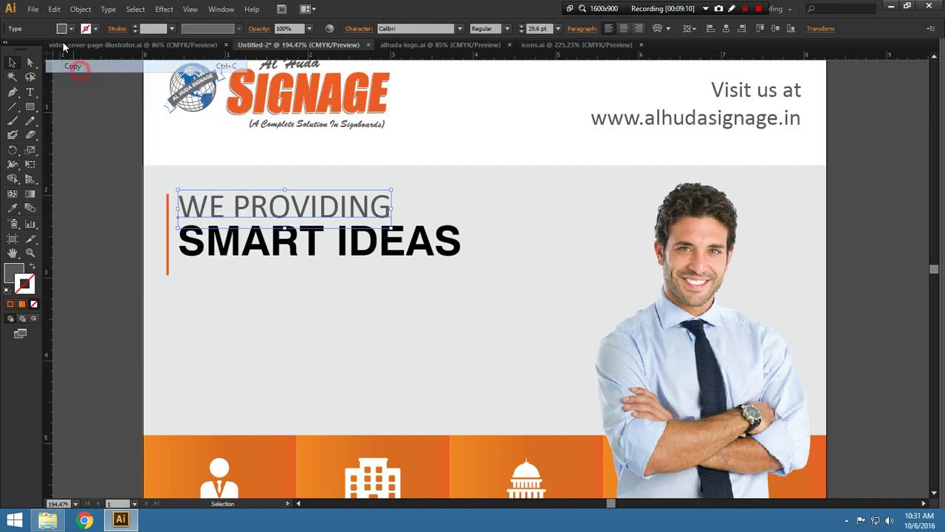
click(55, 9)
click(85, 105)
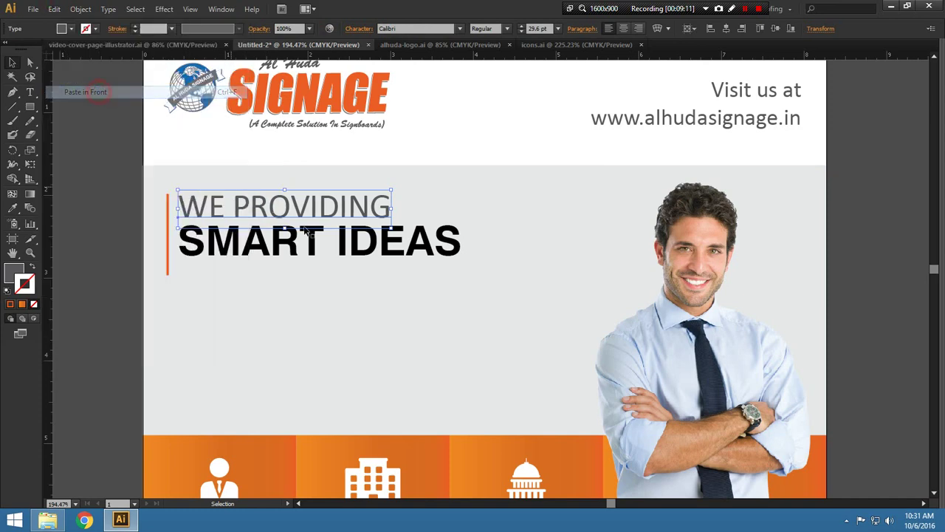
drag(323, 212, 330, 283)
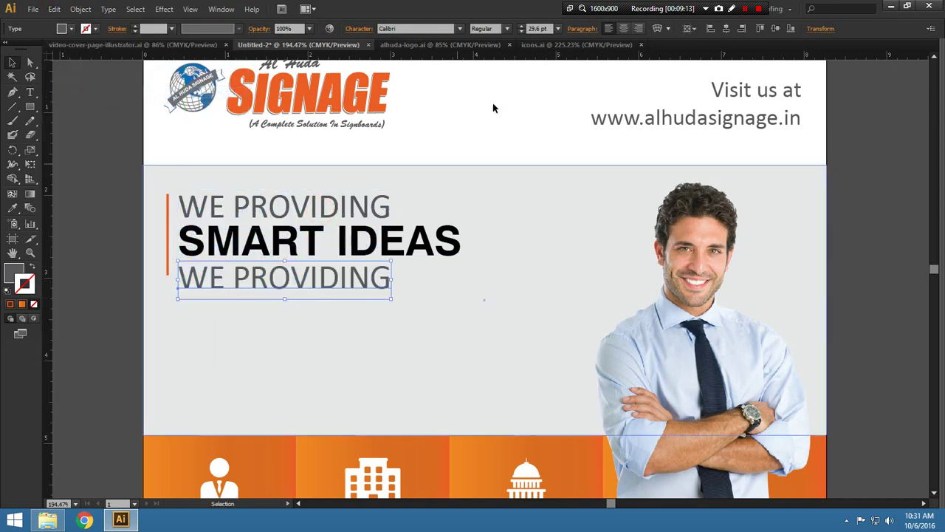
click(538, 28)
text(20)
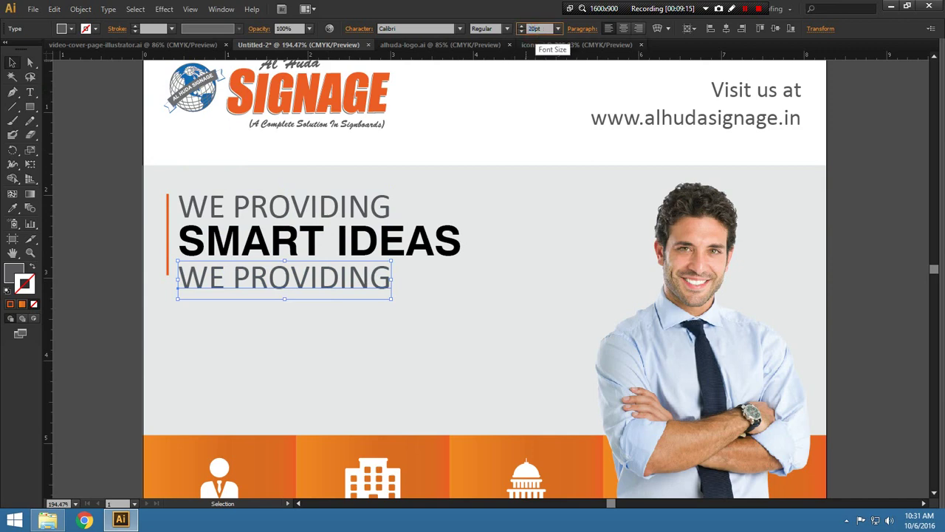
key(Return)
Retype the copy as 'TO GROW YOUR BUSINESS' and scale it to about 24 pt
key(t)
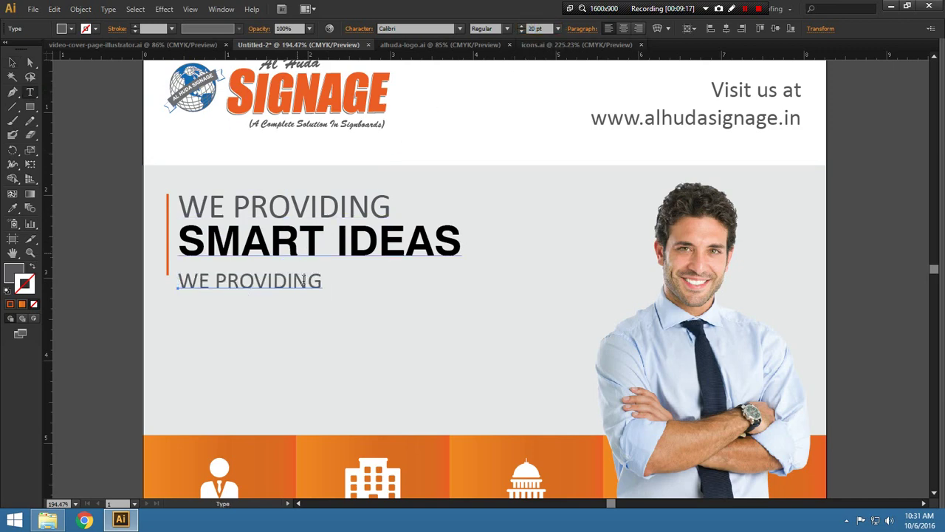
click(304, 278)
key(ctrl+a)
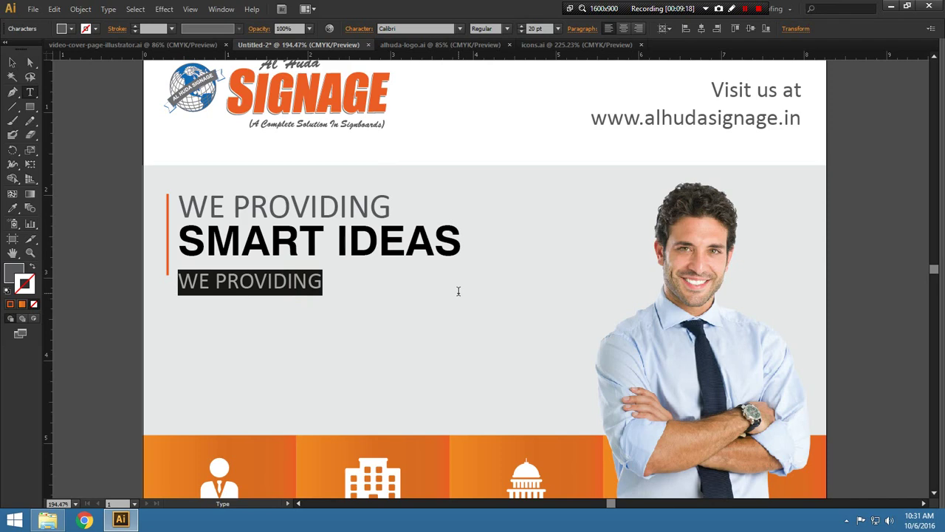
text(TO GR)
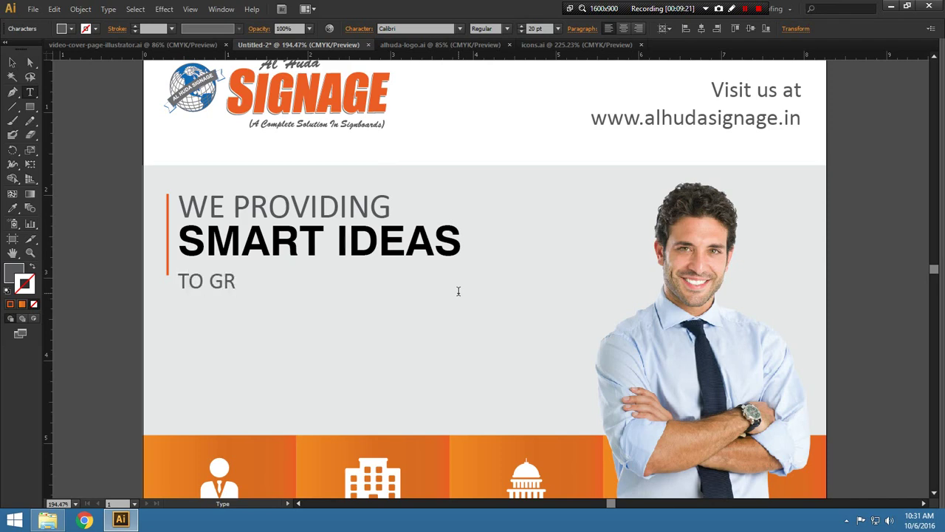
text(OW YOUR BUSINESS)
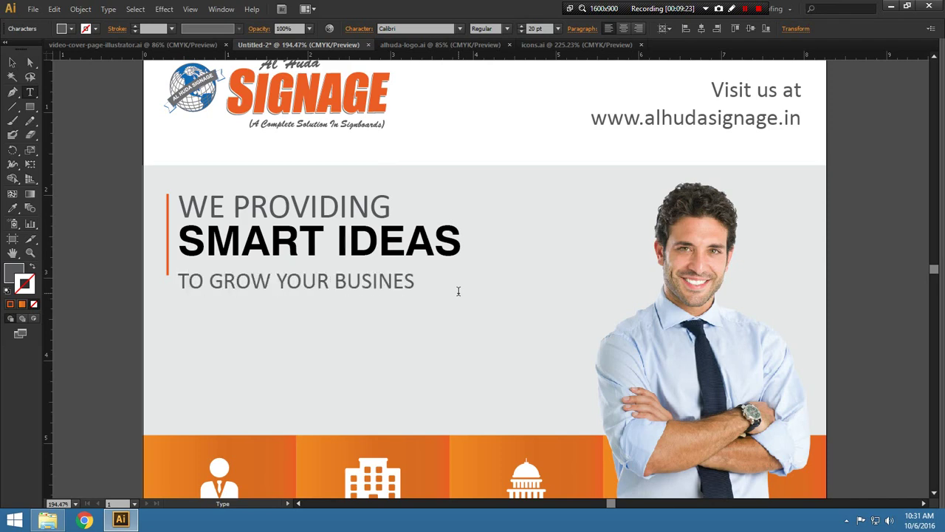
click(12, 64)
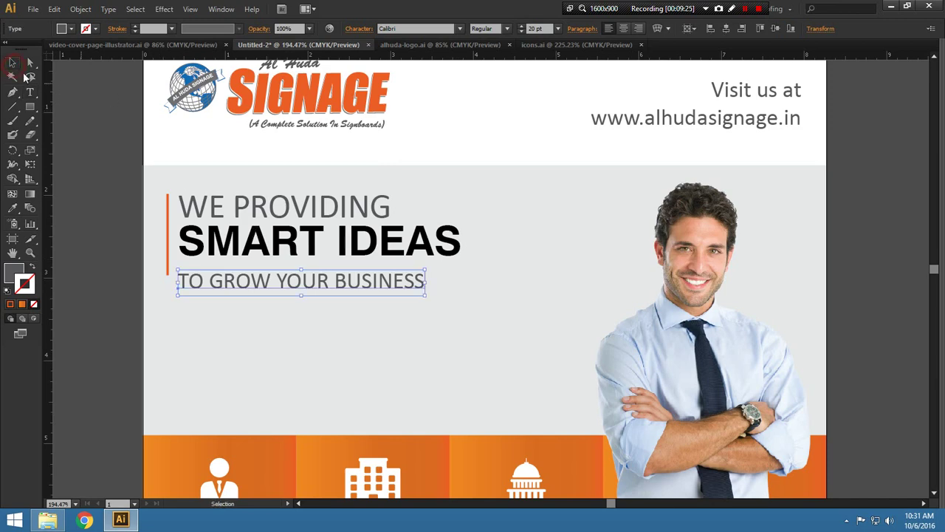
key(Up)
key(Up)
key(Up)
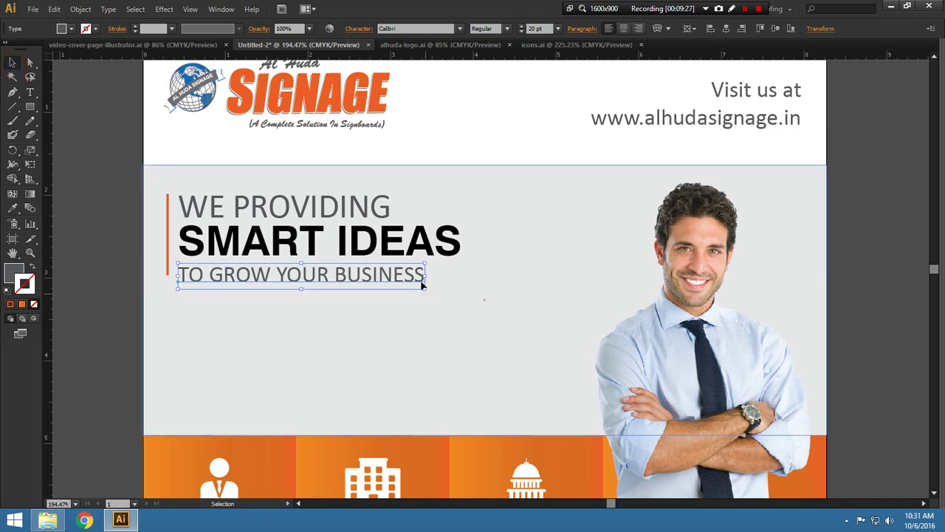
drag(425, 287, 455, 304)
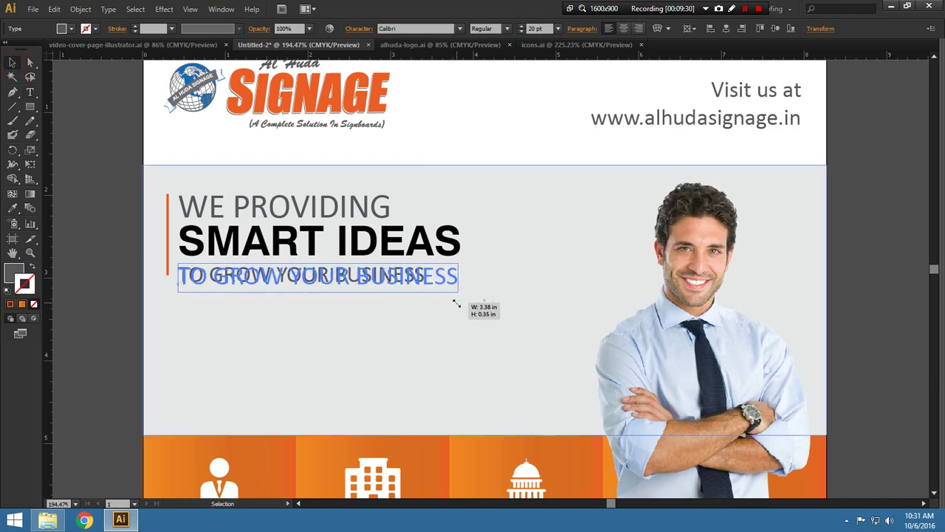
drag(457, 304, 475, 309)
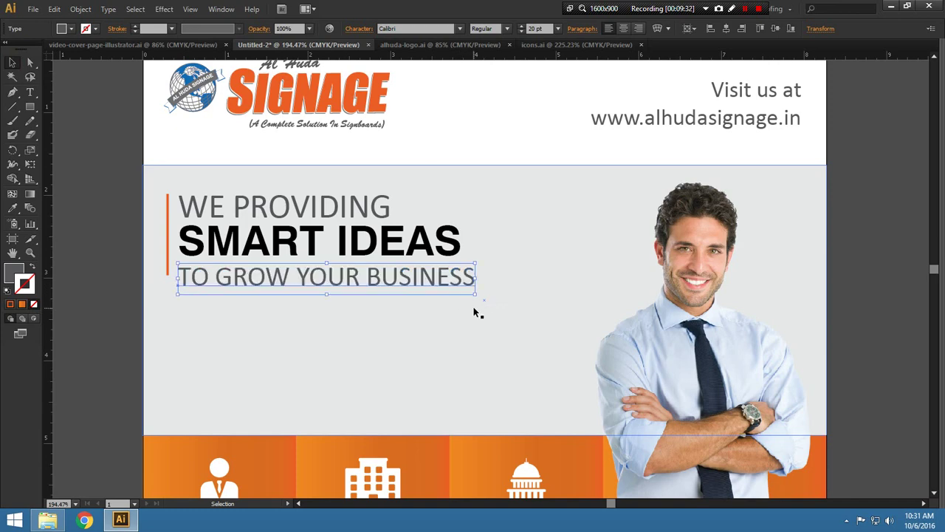
Extend the orange bar down beside the tagline and nudge the lower lines down
key(a)
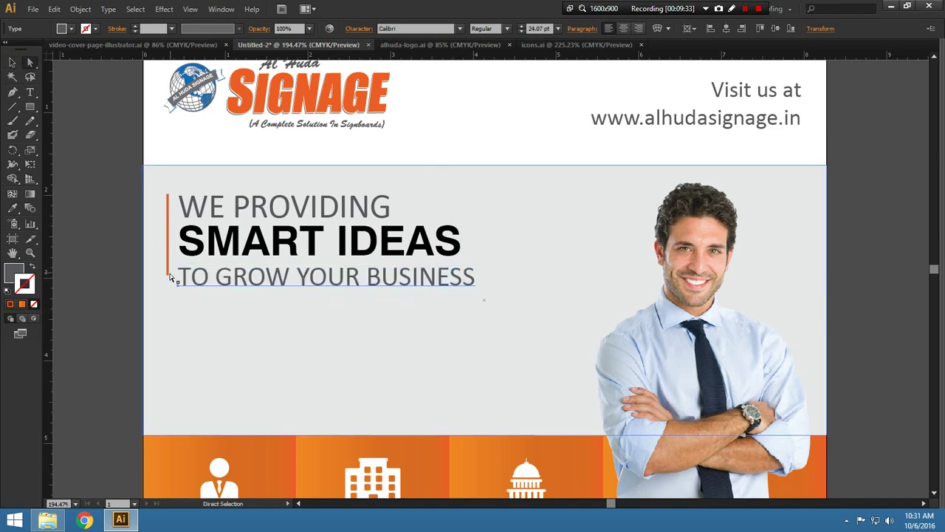
click(169, 275)
key(Down)
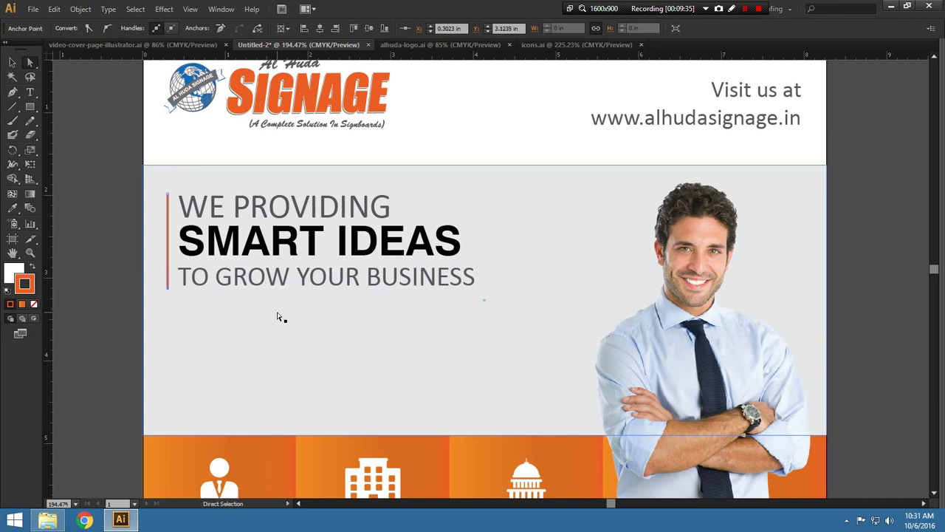
click(96, 275)
key(v)
click(214, 280)
key(Down)
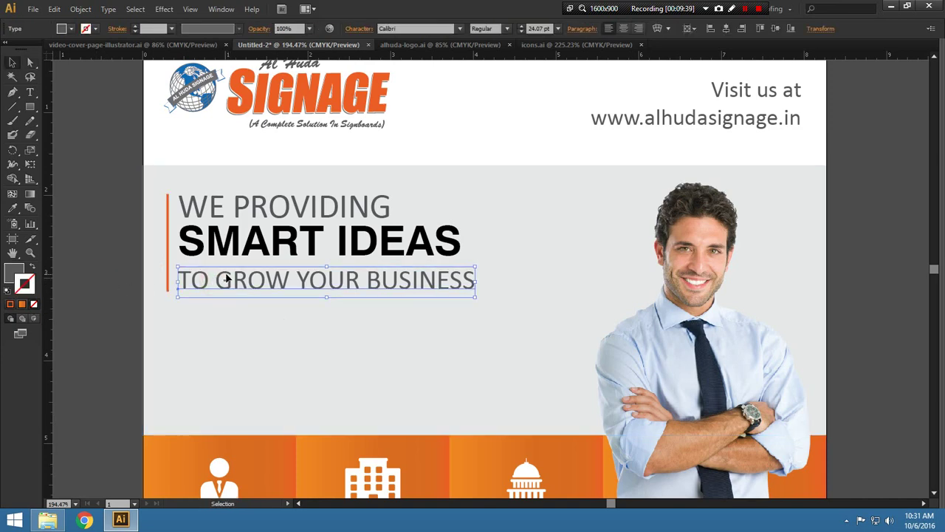
click(240, 249)
key(Down)
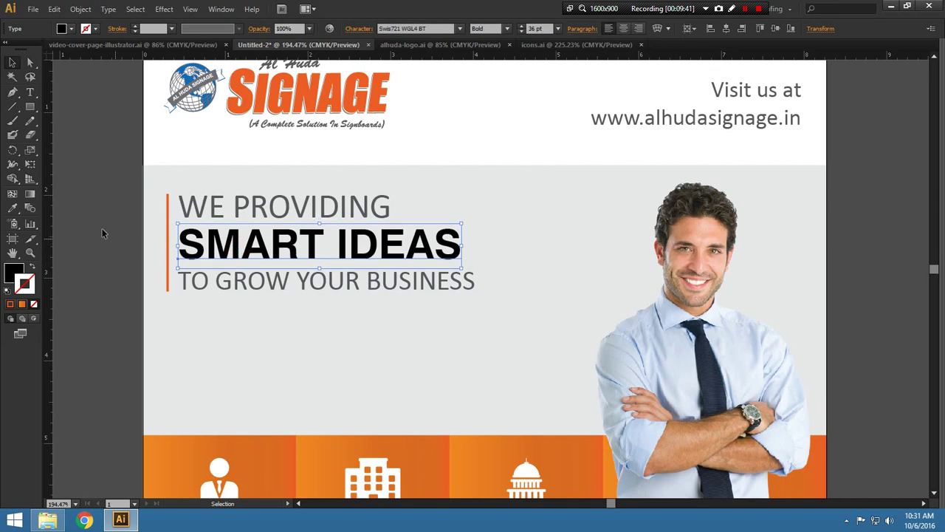
click(101, 231)
key(ctrl+0)
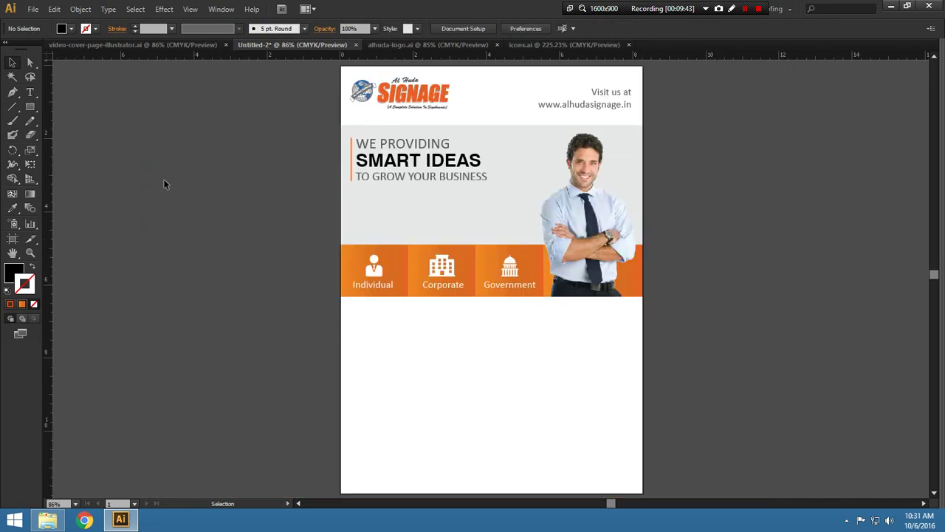
Save the leaflet with Save As under the name alhuda-signage-leaflet-design
click(33, 8)
click(59, 116)
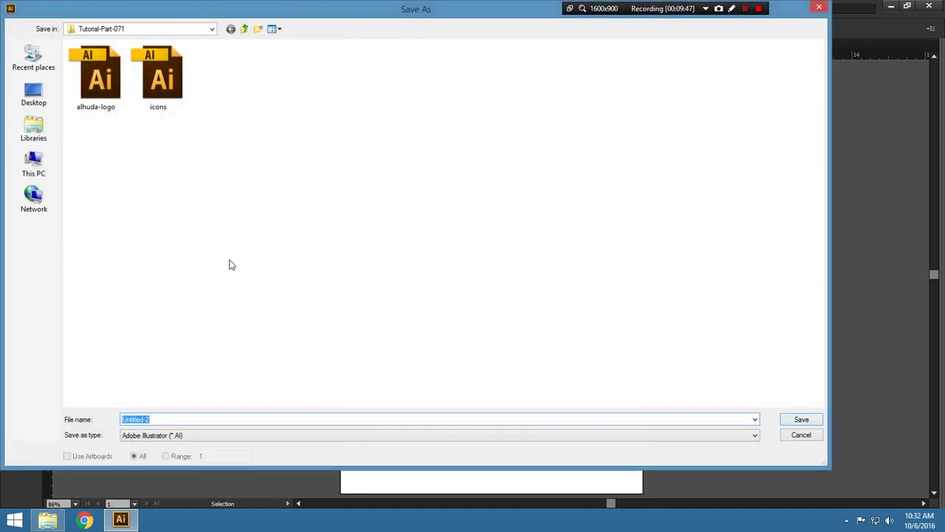
text(ALHUDA)
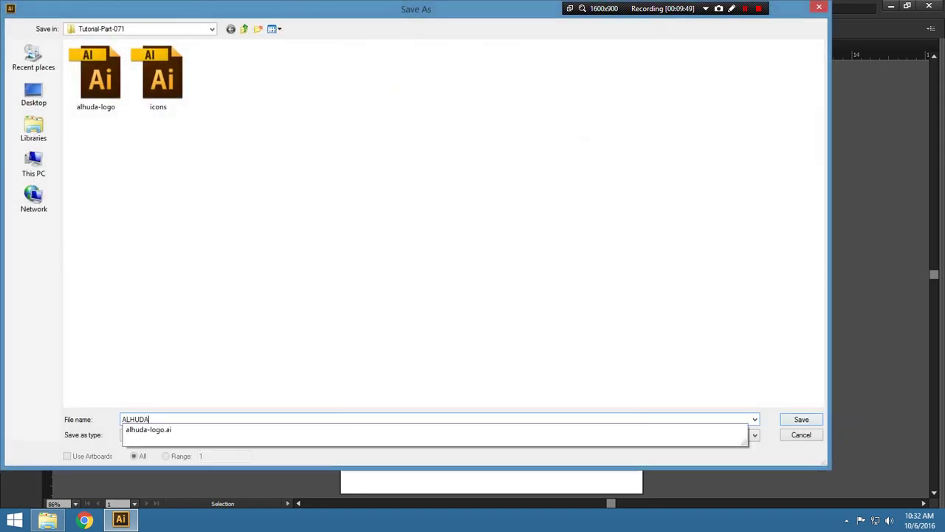
text(-S)
key(ctrl+a)
text(alhud)
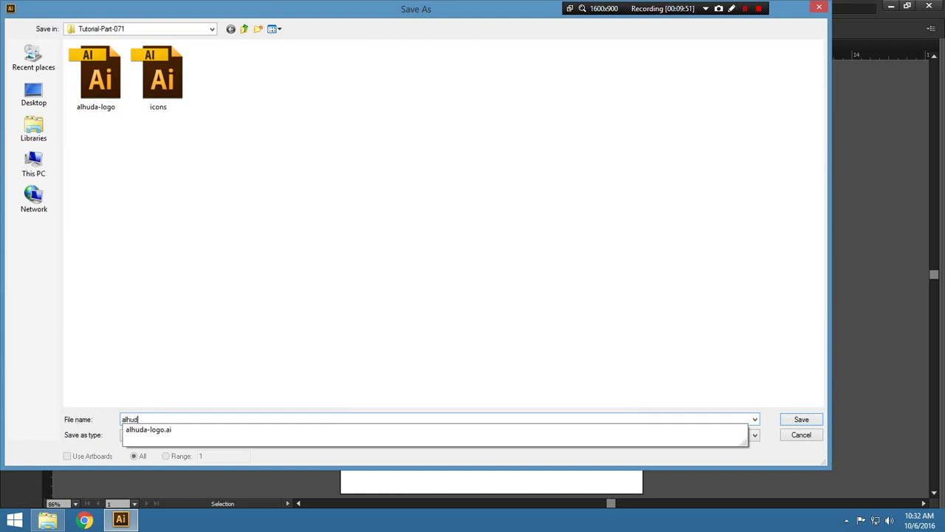
text(a-signage-leaflet-design)
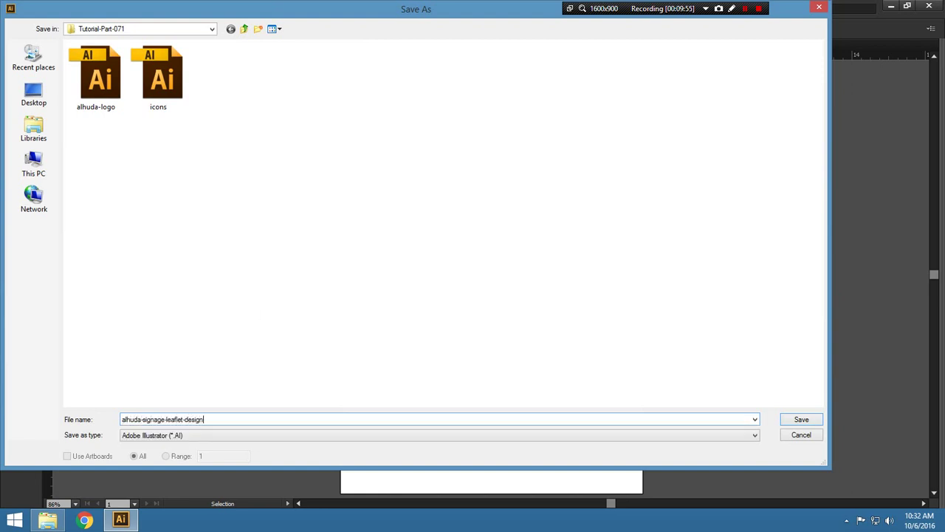
click(788, 422)
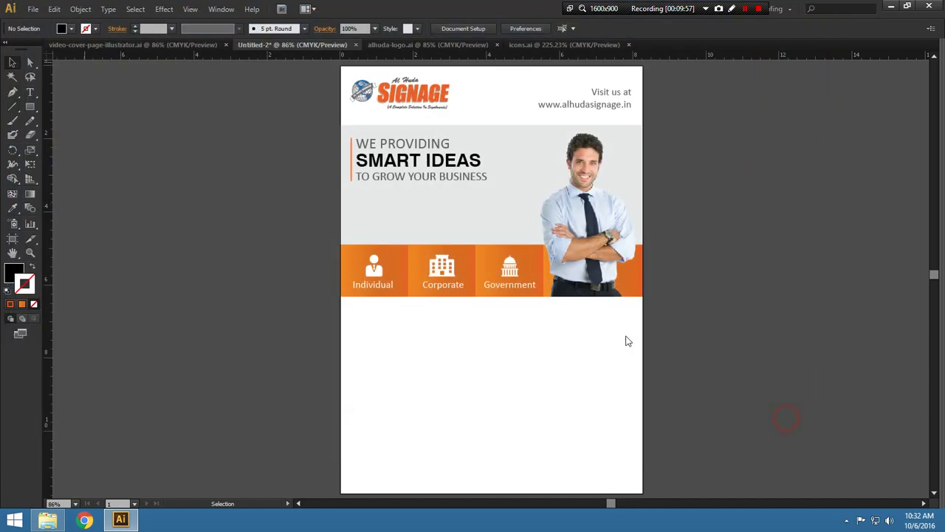
Accept the default save options and zoom in on the leaflet's header area
click(431, 441)
key(z)
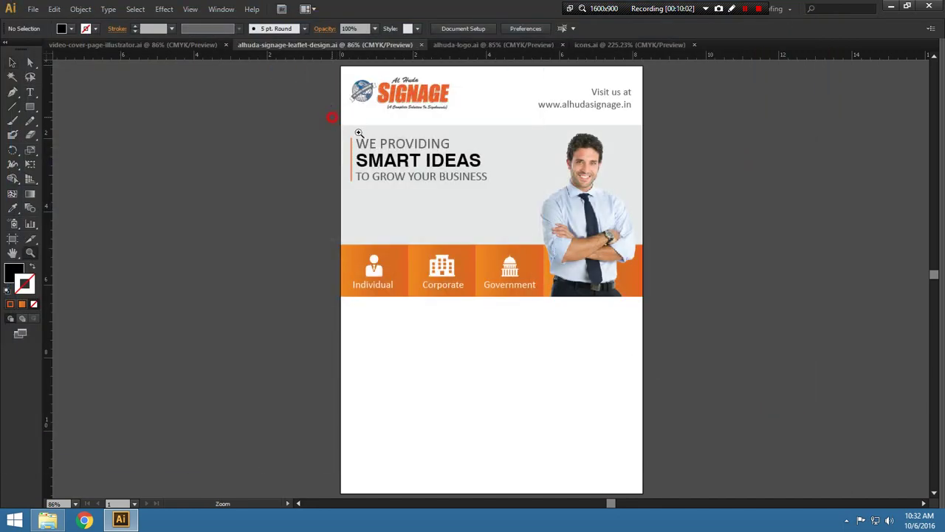
drag(333, 118, 690, 340)
scroll(138, 258, up, 1)
key(v)
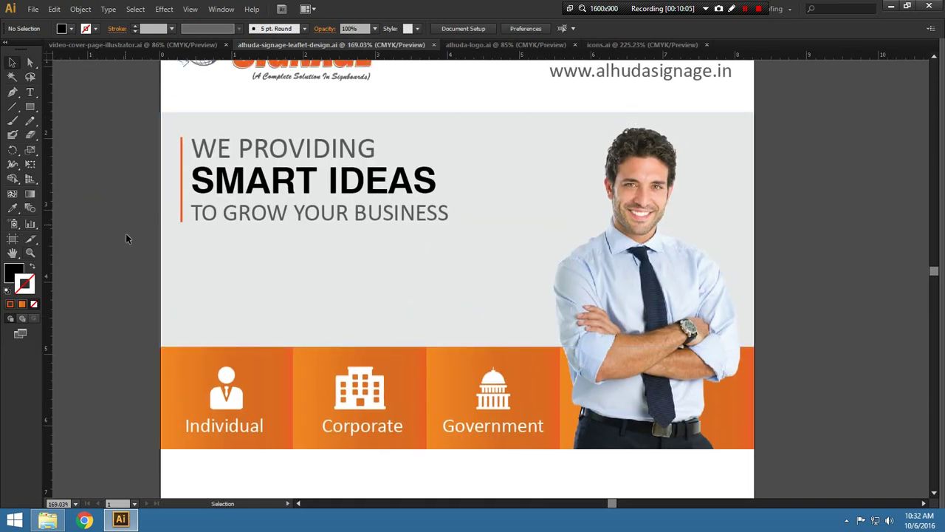
Duplicate the 'TO GROW YOUR BUSINESS' tagline in front and move the copy straight down the banner
click(270, 212)
click(54, 9)
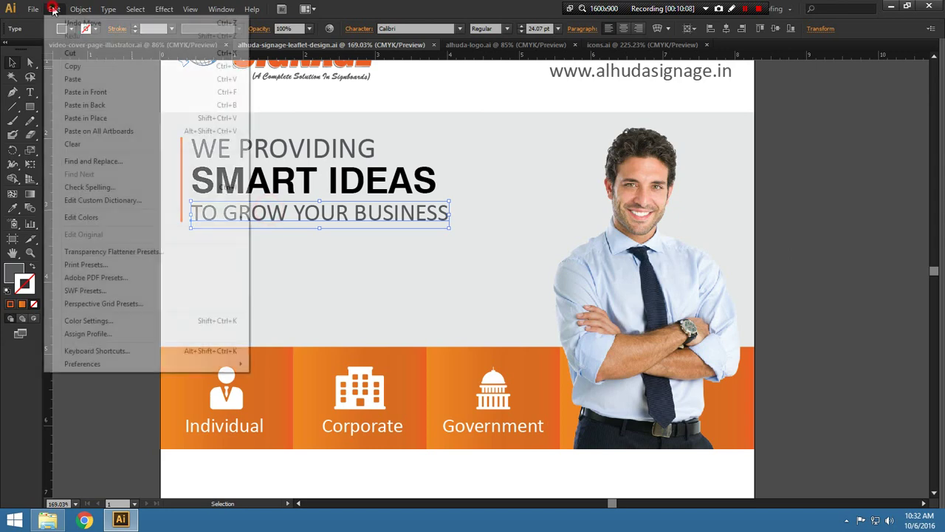
click(72, 65)
click(54, 9)
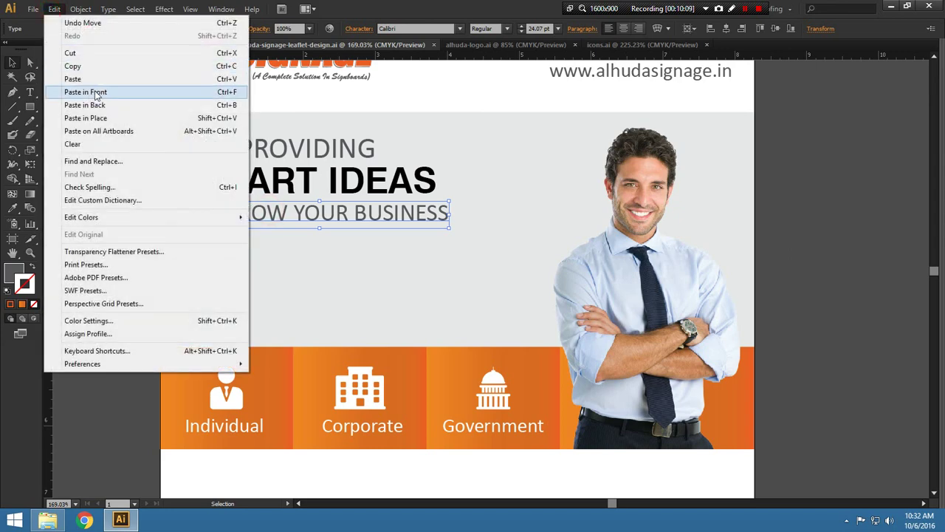
click(95, 91)
mouse_move(344, 212)
mouse_down()
mouse_move(346, 293)
mouse_move(368, 305)
mouse_up()
text(18)
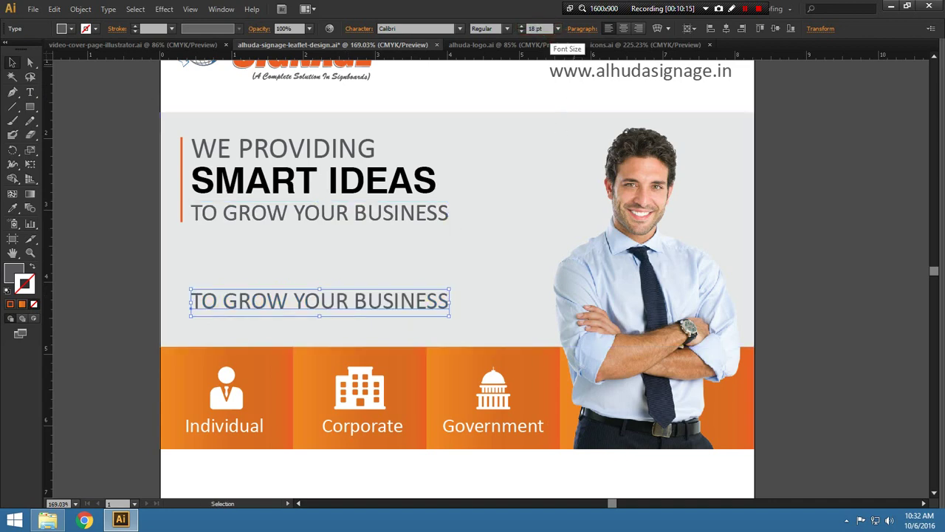
Set the copied line's font size to 15 pt
key(Return)
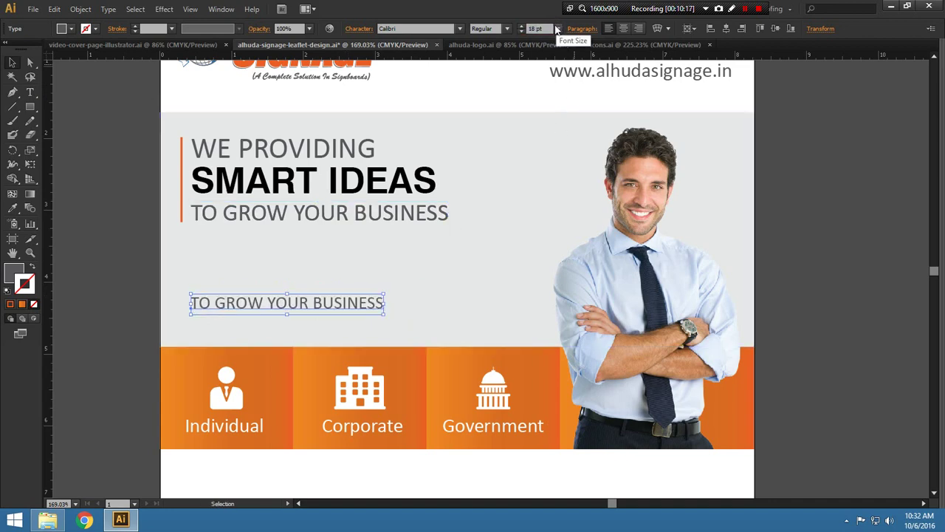
click(537, 28)
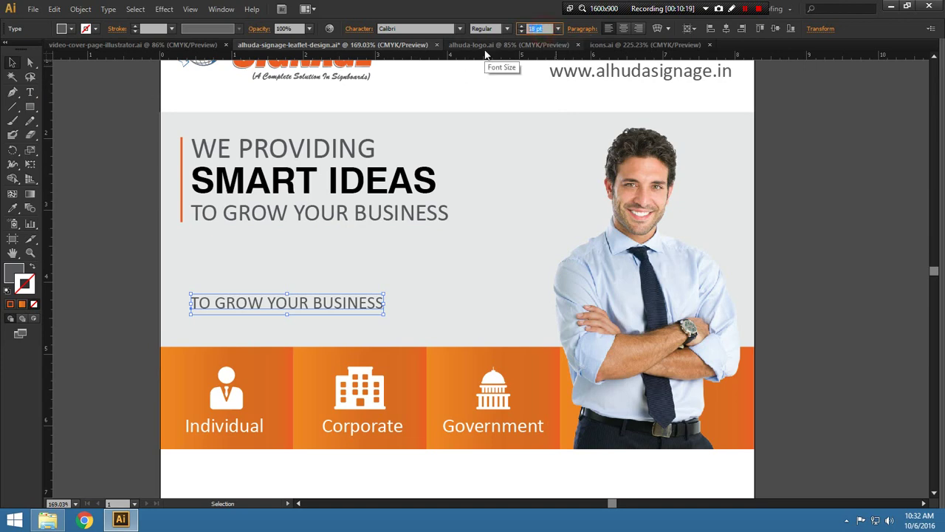
text(15)
key(Return)
Retype the copied line as 'Who We Work For'
double_click(304, 303)
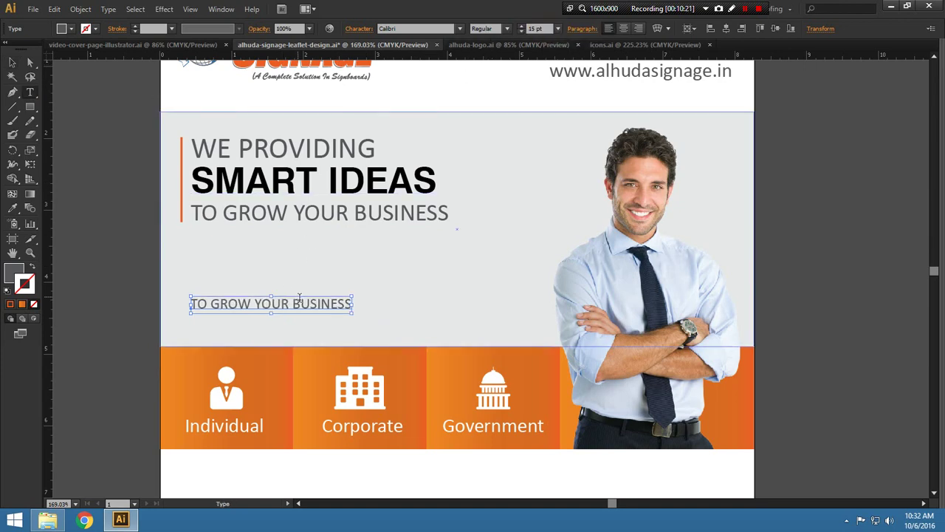
triple_click(337, 301)
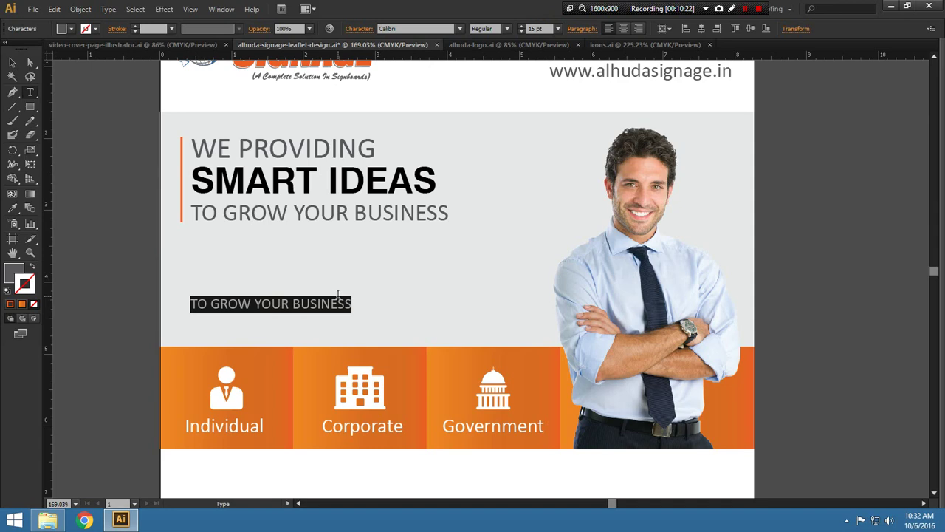
text(wHO)
key(ctrl+a)
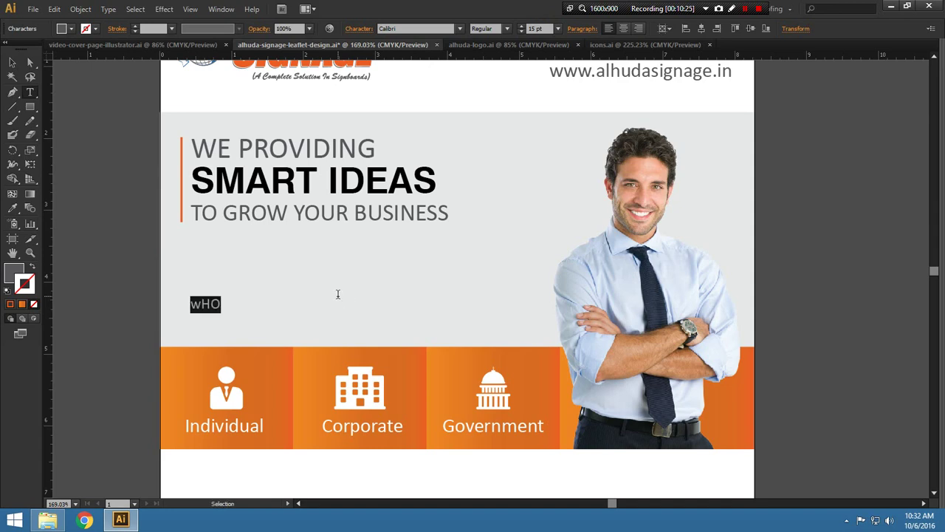
key(Right)
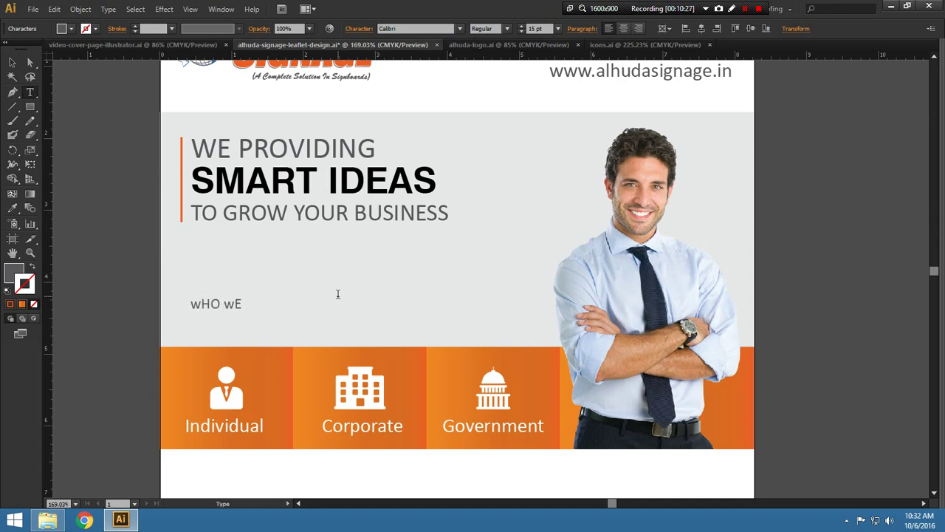
key(ctrl+a)
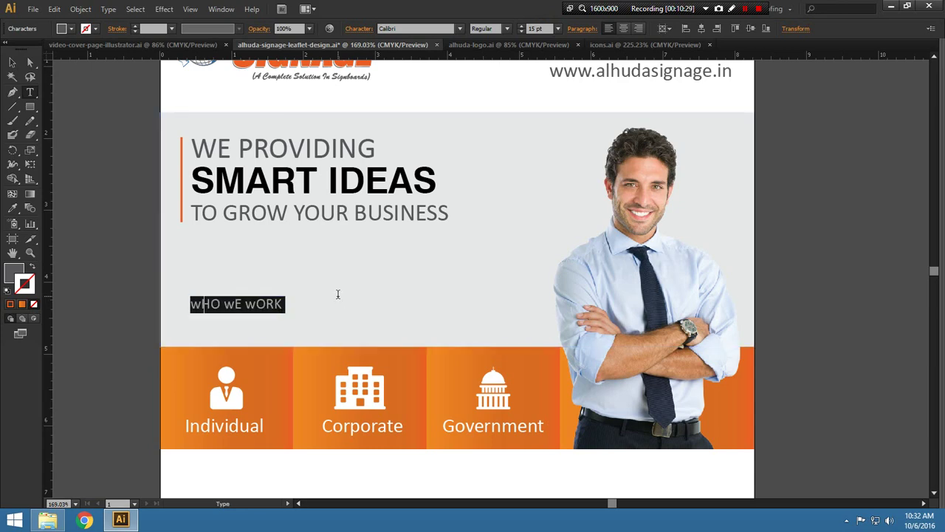
text(Who We Work For)
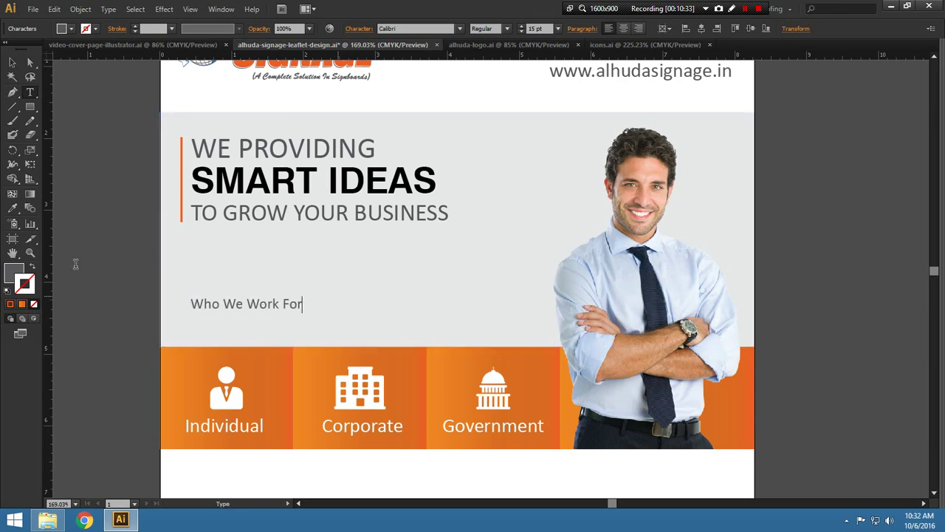
key(Escape)
Nudge the 'Who We Work For' heading slightly up, then zoom out to the whole leaflet
click(149, 220)
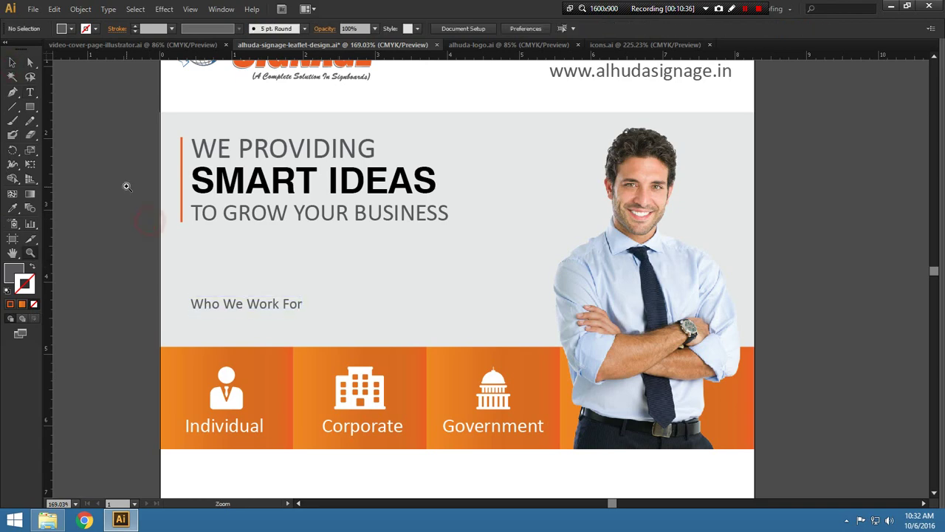
key(z)
drag(126, 185, 579, 448)
key(v)
scroll(342, 328, up, 1)
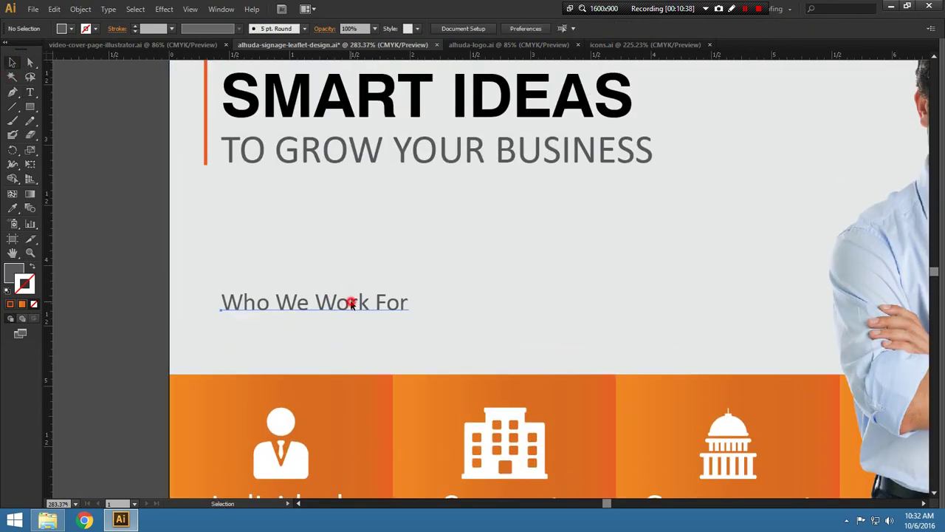
mouse_move(412, 302)
mouse_down()
mouse_move(352, 276)
mouse_move(353, 260)
mouse_move(429, 272)
mouse_up()
click(129, 241)
key(ctrl+0)
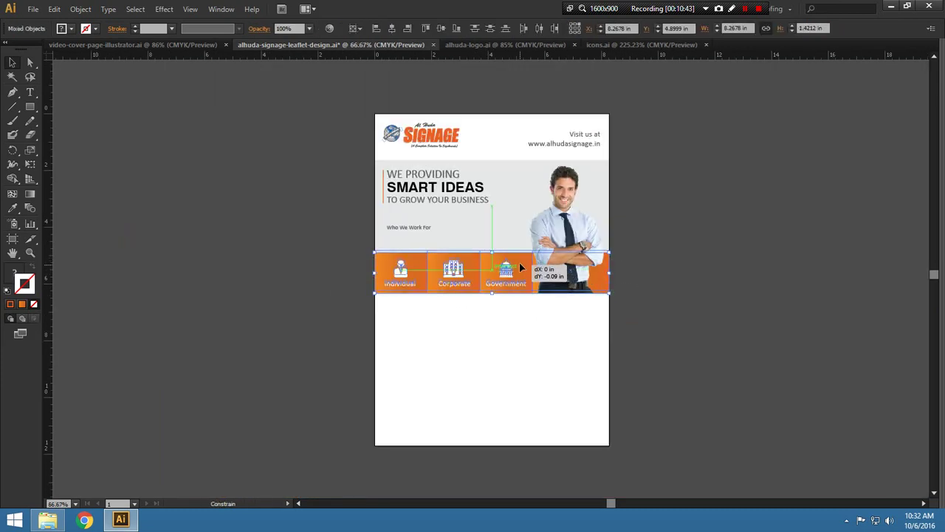
Raise the orange icon strip slightly on the banner
drag(519, 270, 519, 261)
click(695, 221)
key(z)
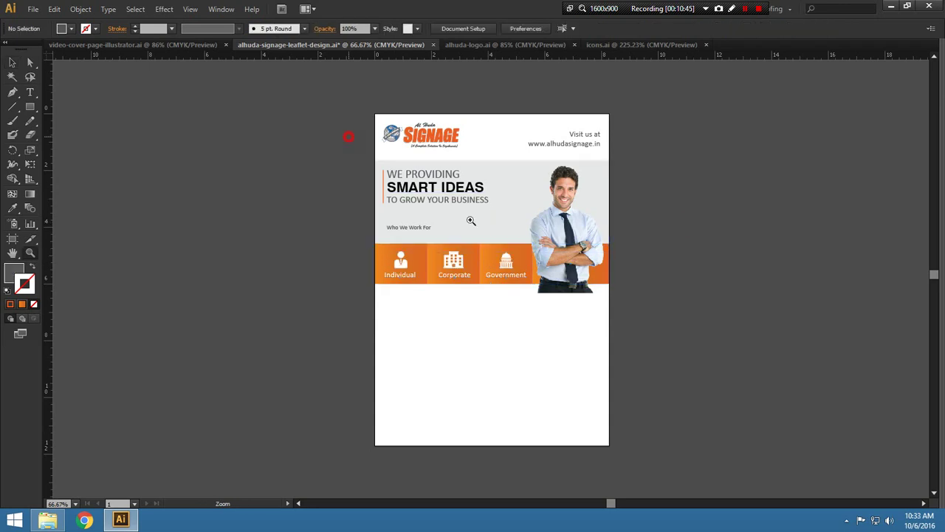
drag(639, 315, 699, 342)
key(v)
click(586, 342)
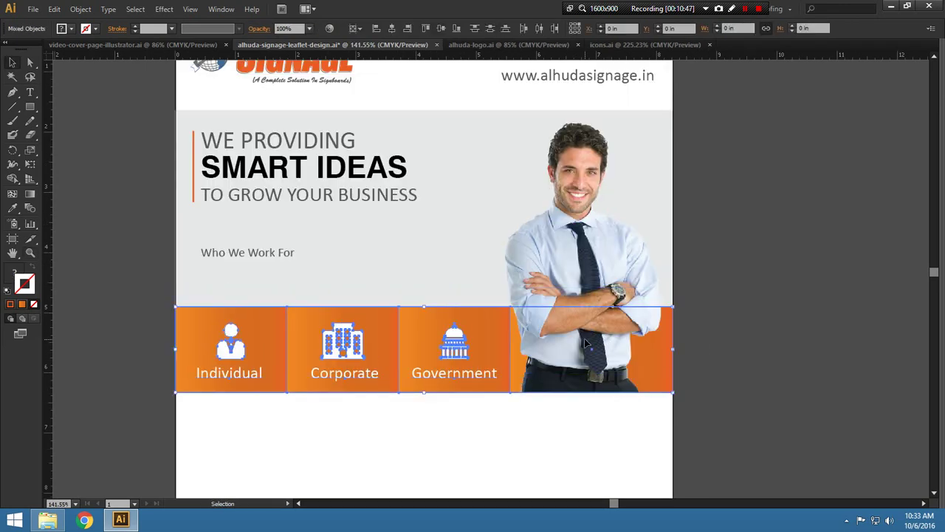
key(Up)
key(Up)
key(Up)
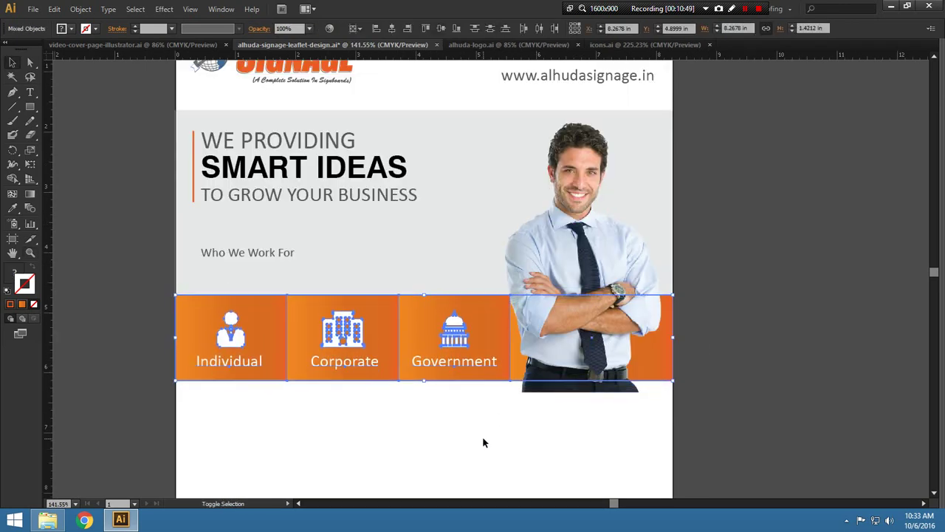
click(484, 441)
scroll(524, 421, up, 1)
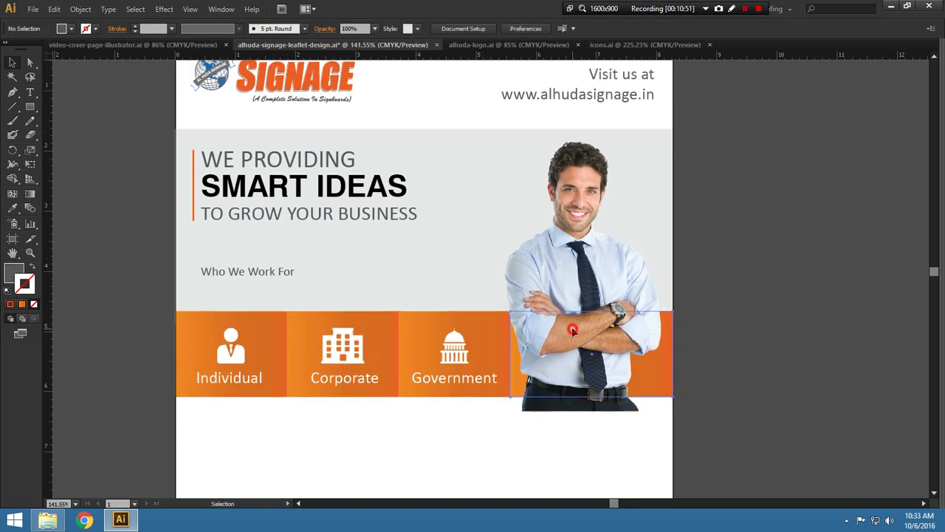
Move the man's photo straight up
click(608, 333)
click(557, 280)
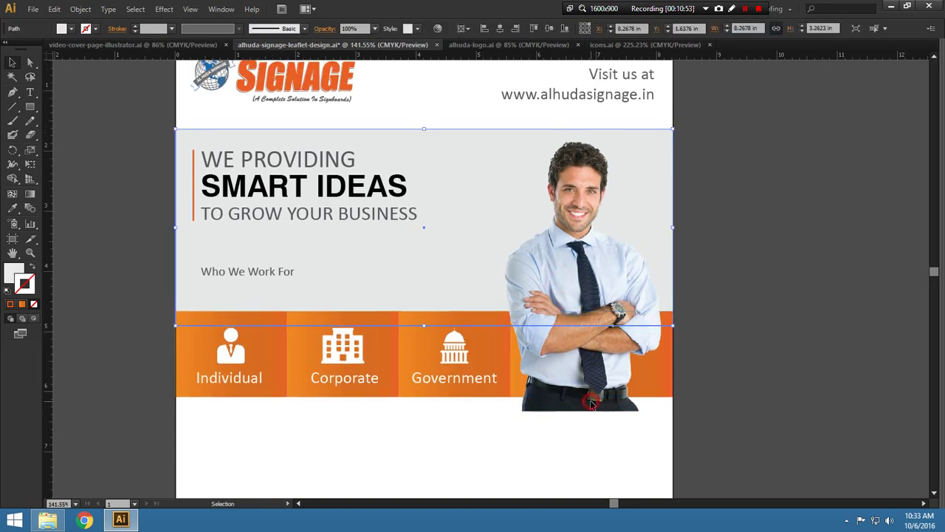
click(751, 374)
click(616, 415)
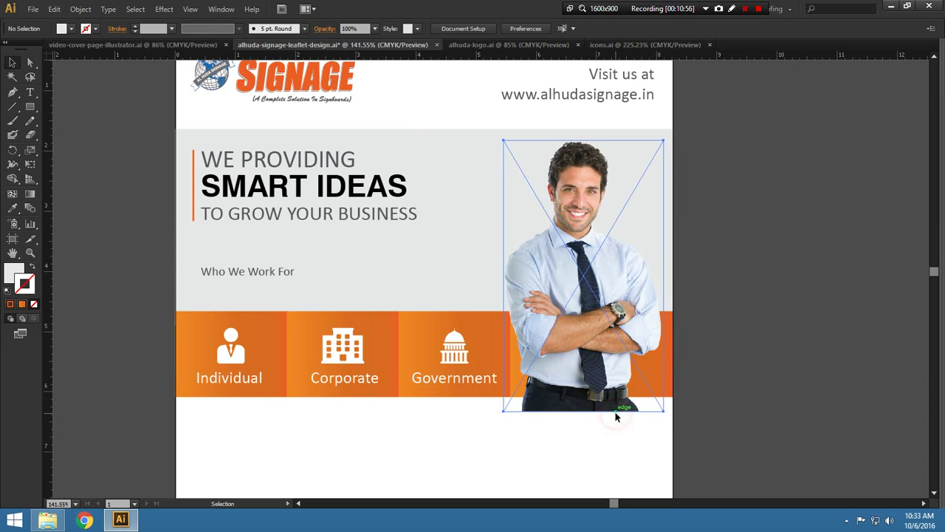
drag(617, 417, 620, 401)
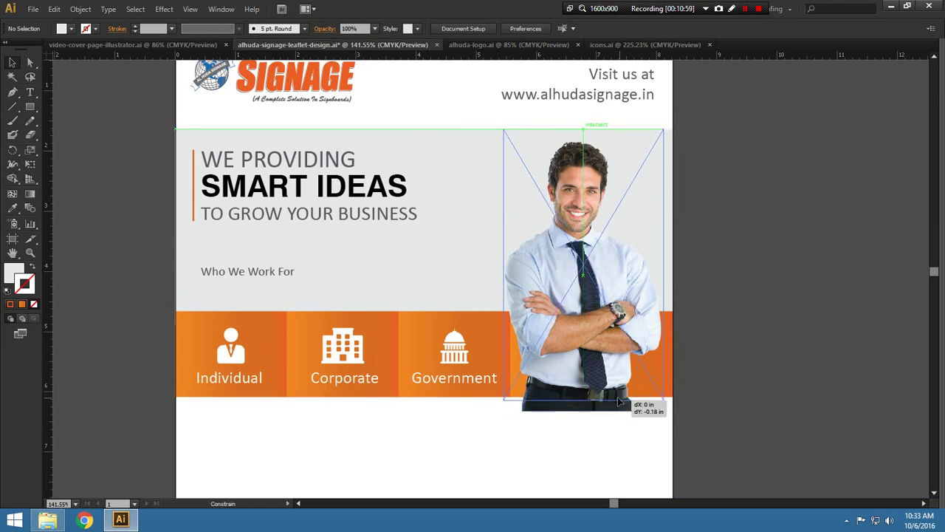
drag(620, 401, 619, 400)
click(743, 348)
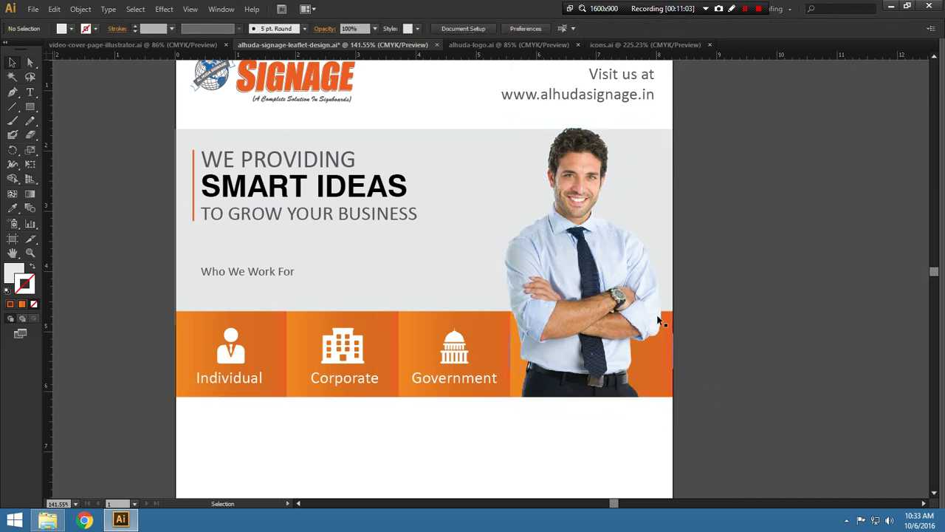
Scale the man's photo to about 4.33 in tall, flush with the strip's bottom
click(604, 217)
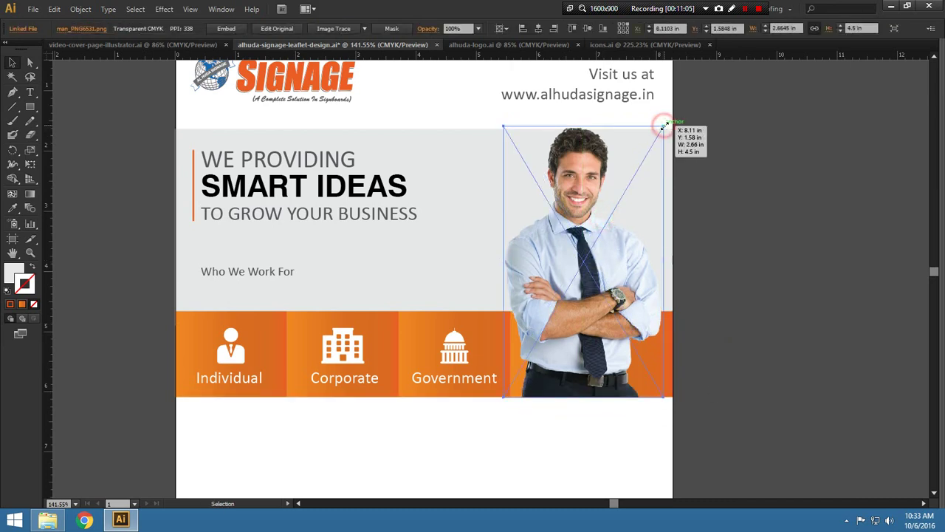
drag(663, 126, 657, 136)
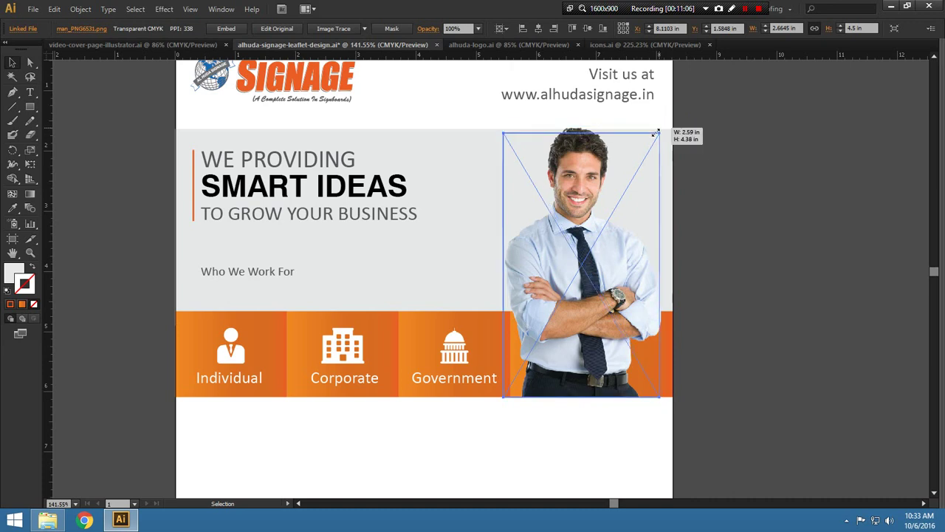
click(731, 148)
key(p)
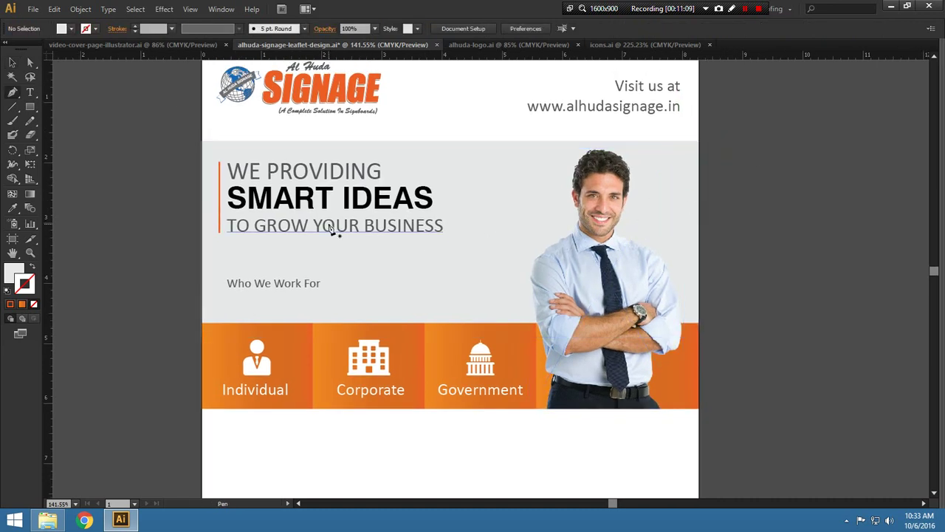
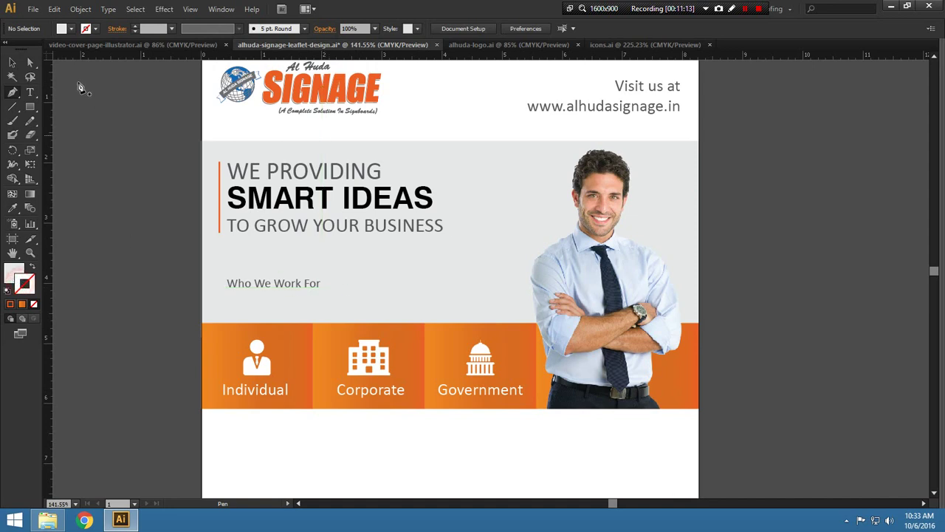
Set the stroke to K 80 dark grey at 1 pt with fill set to None
click(96, 28)
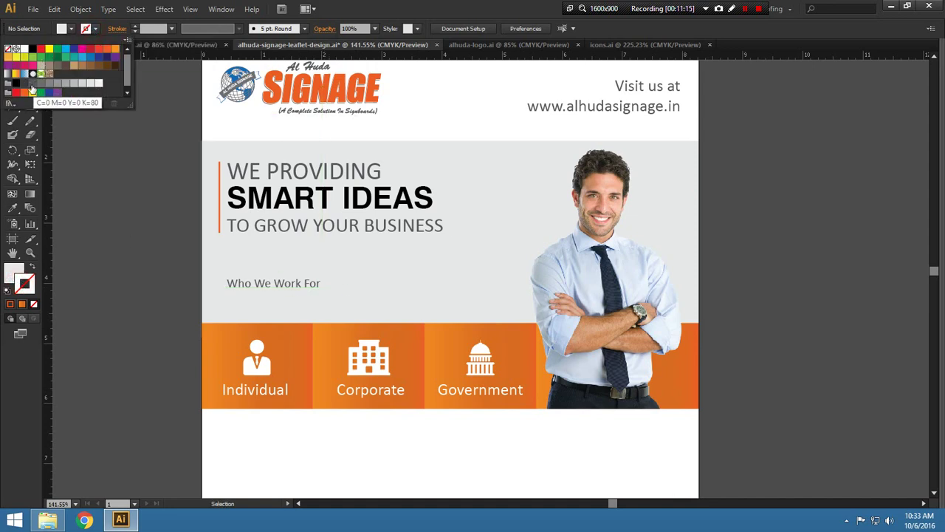
click(35, 89)
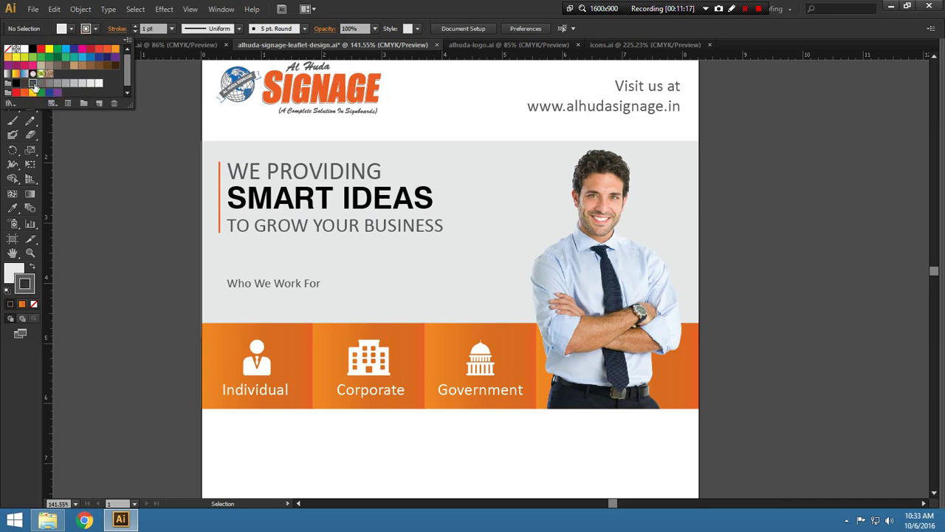
key(F6)
click(33, 304)
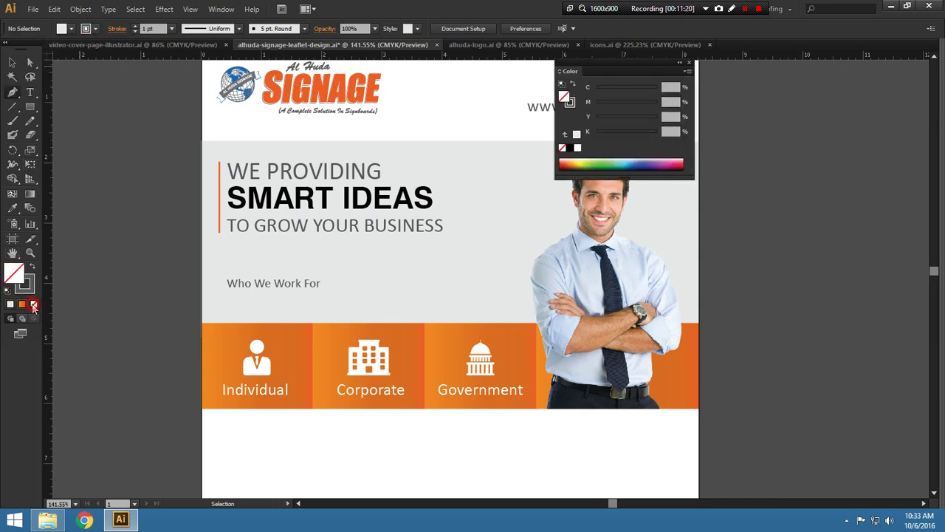
click(28, 290)
click(13, 208)
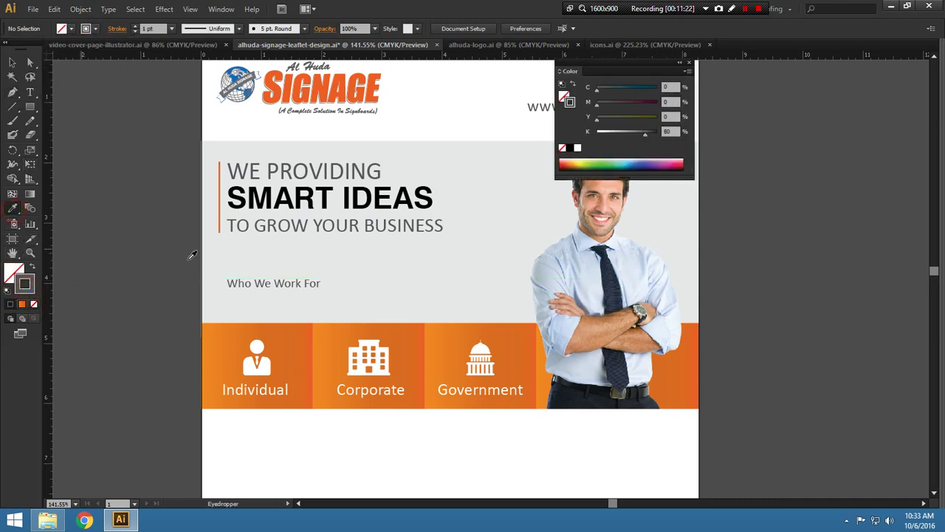
click(256, 278)
Sketch a first Pen swirl from the end of 'Who We Work For', then discard it
click(14, 92)
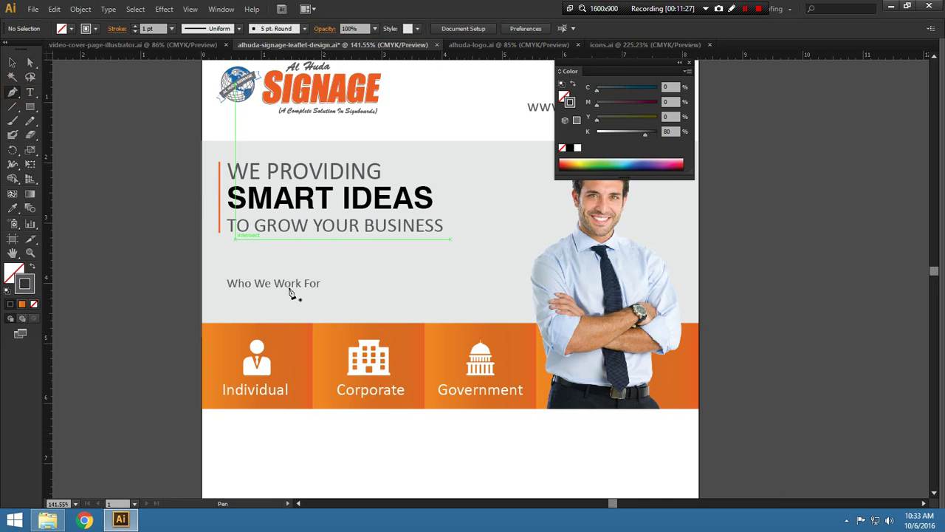
click(330, 286)
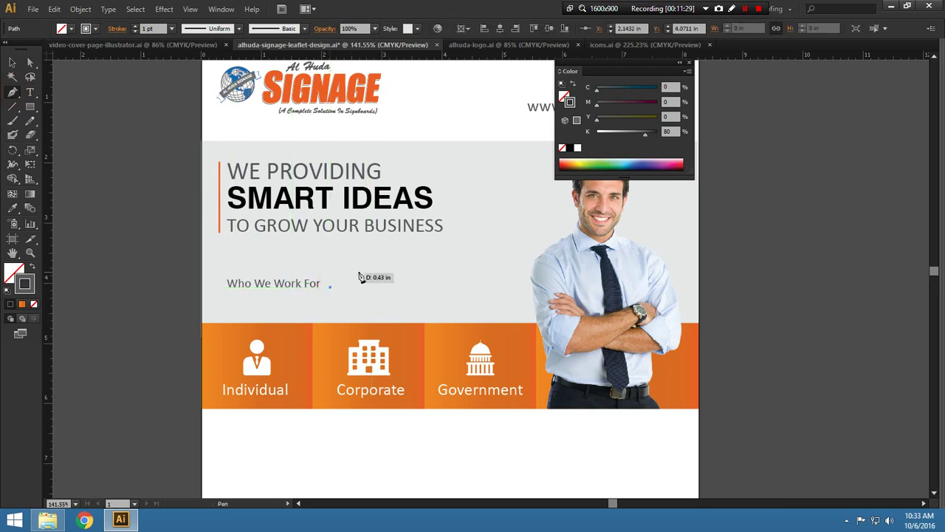
mouse_move(365, 272)
mouse_down()
mouse_move(351, 264)
mouse_move(380, 255)
mouse_move(370, 264)
mouse_move(362, 316)
mouse_move(420, 316)
mouse_up()
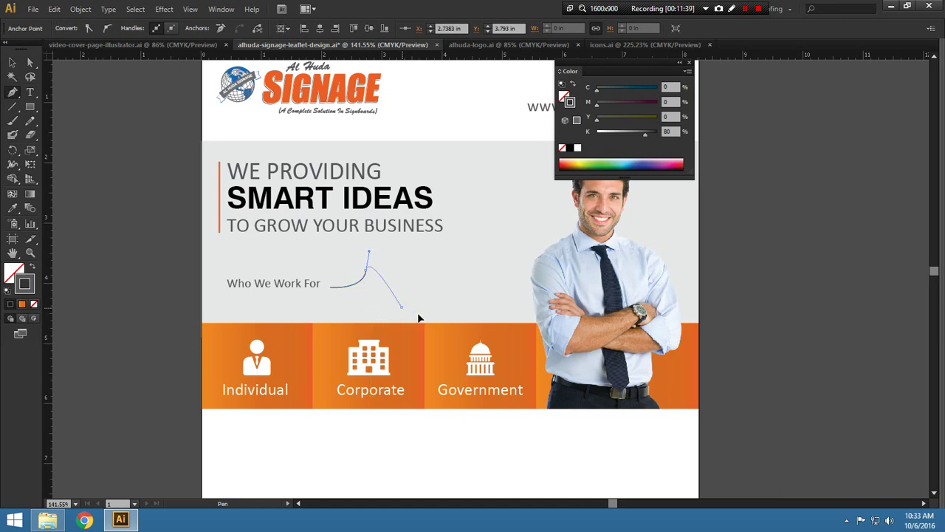
drag(372, 291, 352, 291)
drag(405, 318, 407, 321)
key(ctrl+z)
click(382, 302)
drag(405, 335, 417, 363)
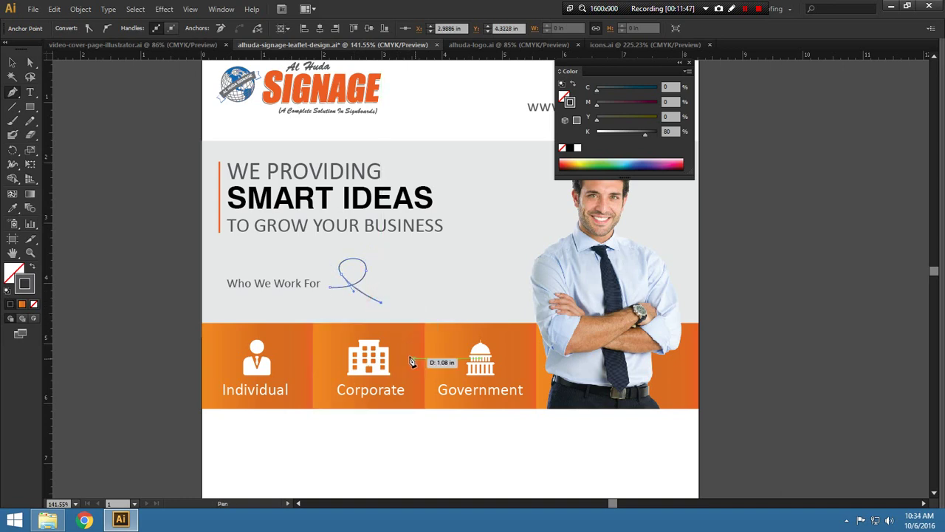
key(a)
click(365, 292)
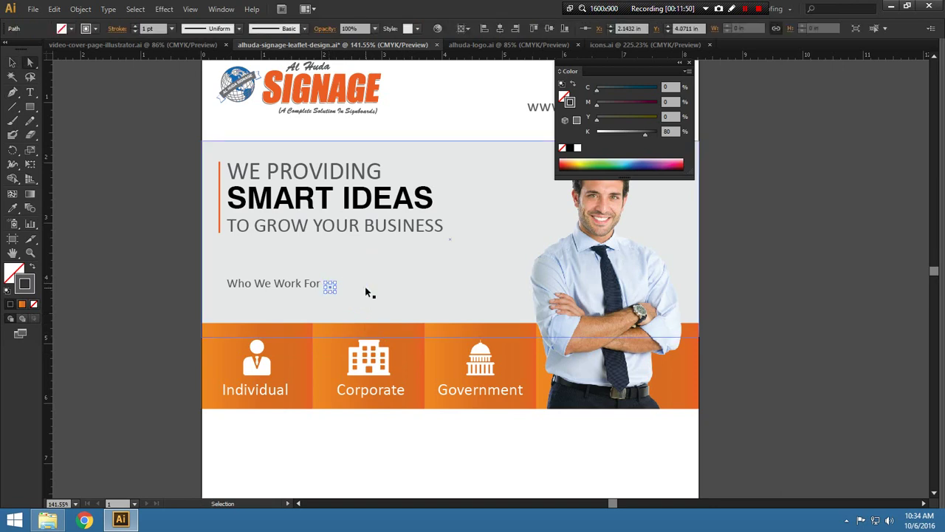
Redraw the swirl with the Pen as an upward loop curving down toward the orange boxes
key(ctrl+shift+a)
key(p)
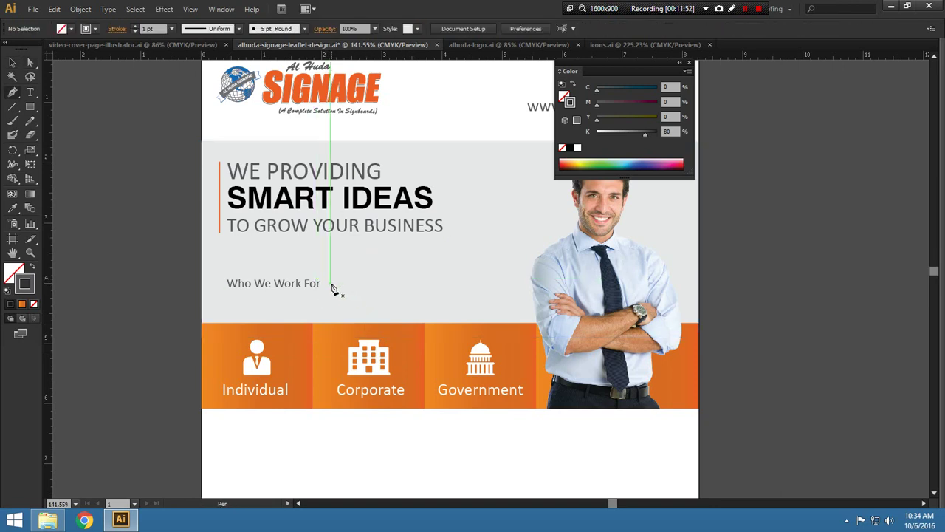
click(330, 283)
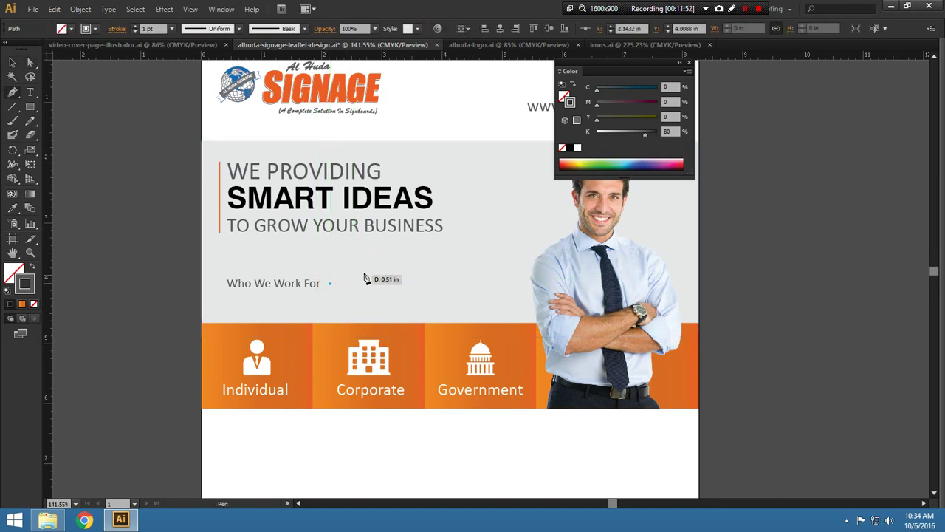
mouse_move(369, 271)
mouse_down()
mouse_move(362, 264)
mouse_move(371, 257)
mouse_up()
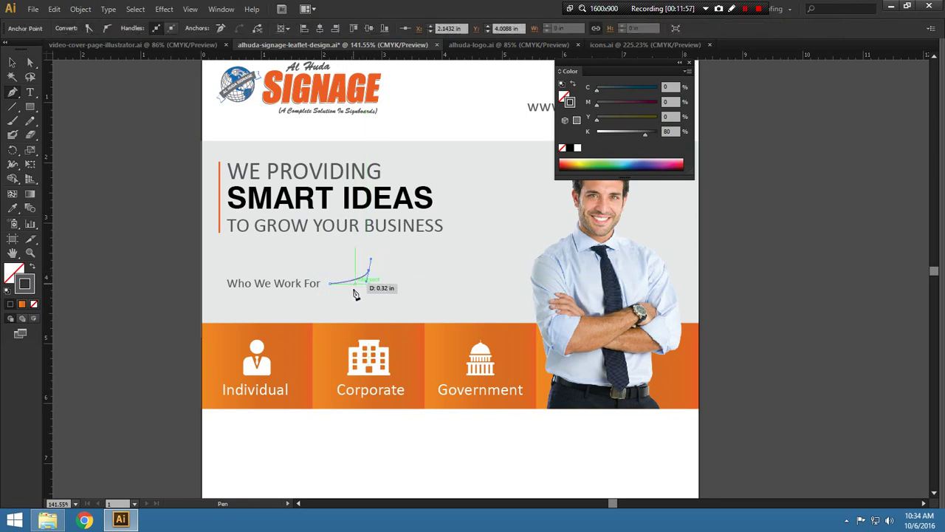
drag(388, 306, 470, 353)
drag(471, 352, 452, 355)
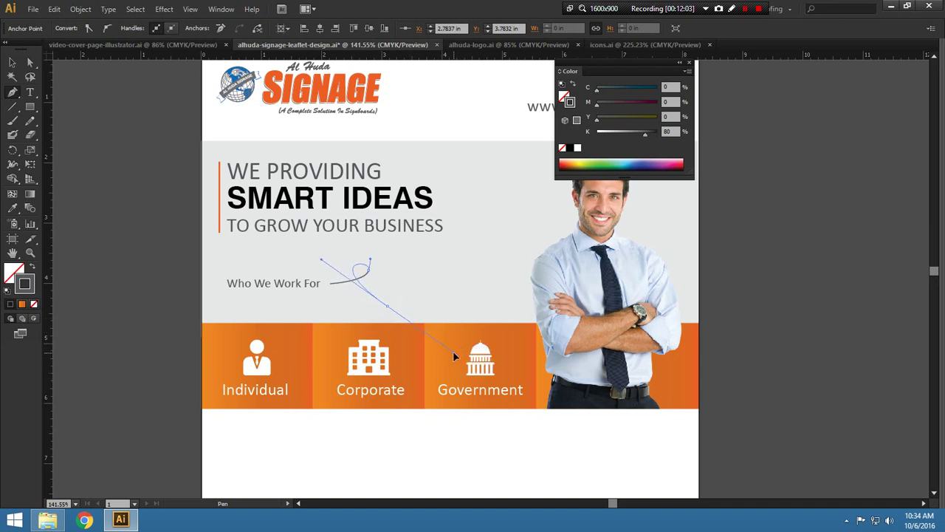
alt+click(392, 311)
key(v)
click(737, 253)
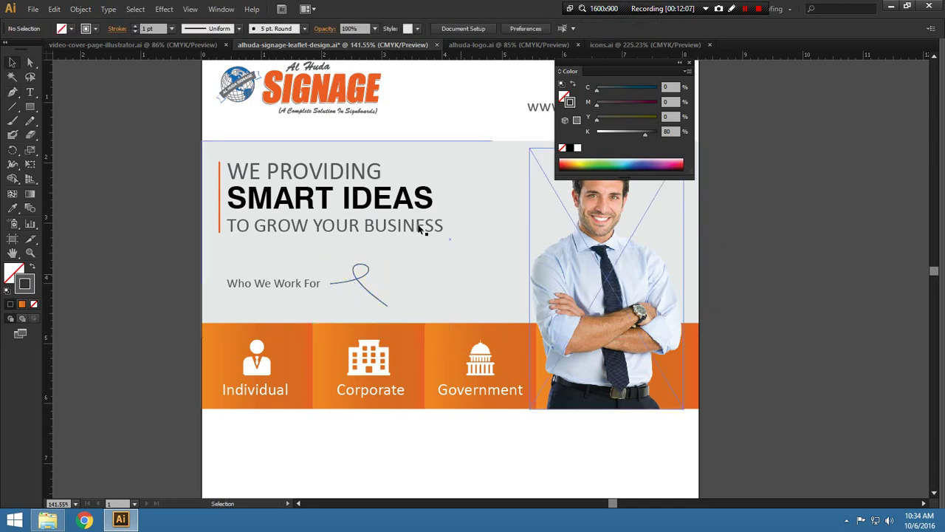
Give the swirl line an Arrow 1 end arrowhead in the Stroke panel's options
click(221, 9)
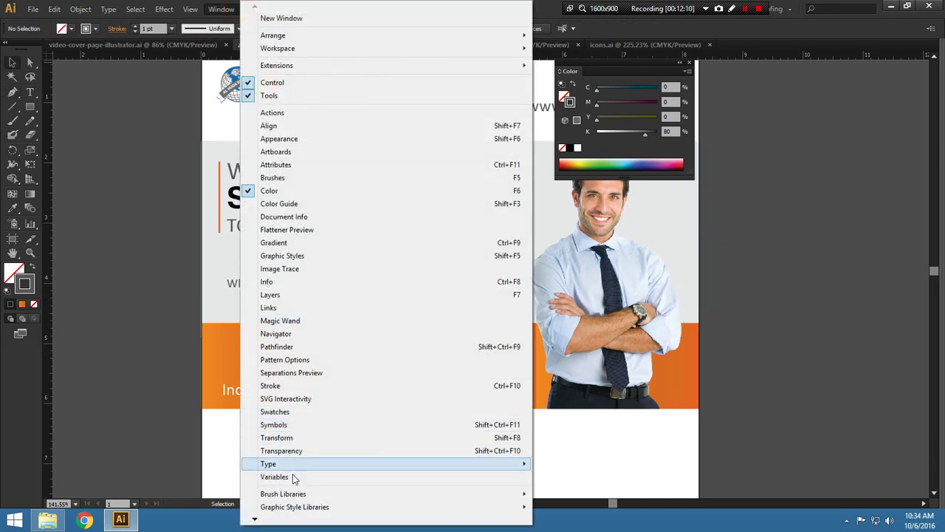
click(271, 386)
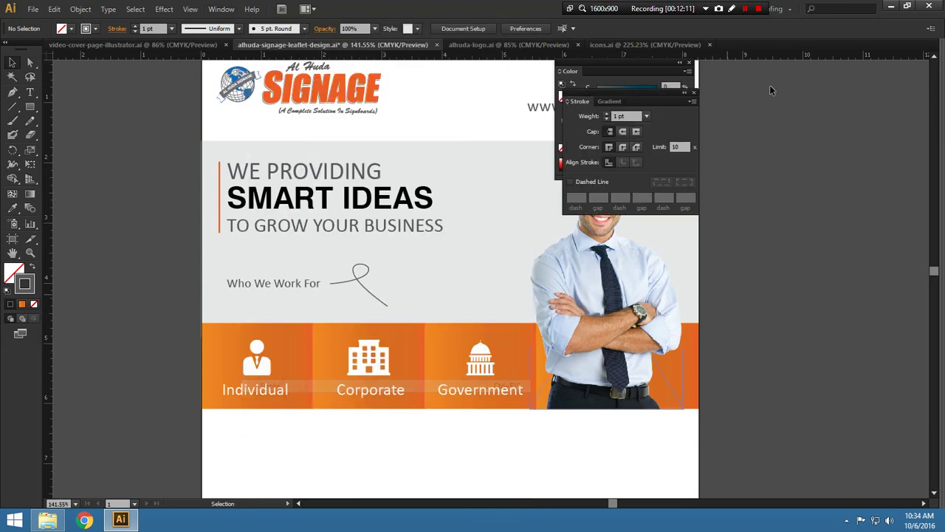
click(608, 59)
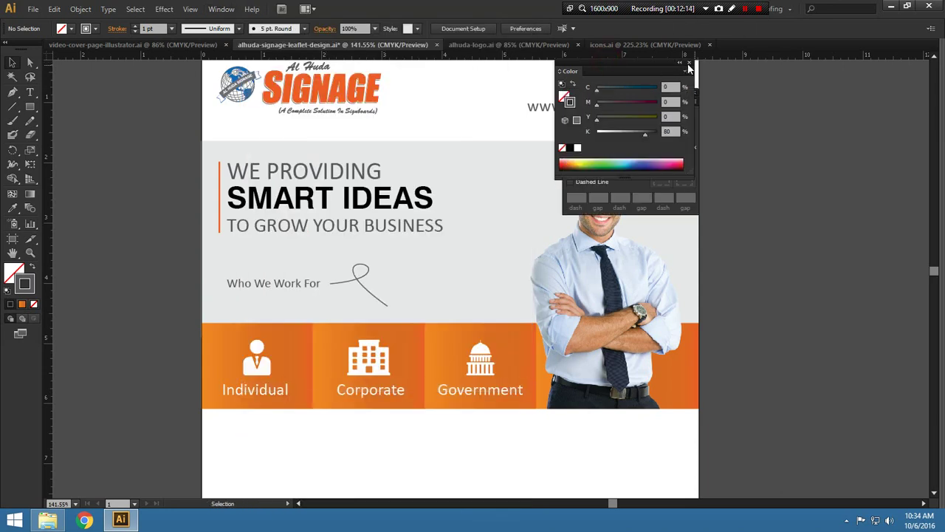
click(687, 66)
drag(625, 88, 592, 87)
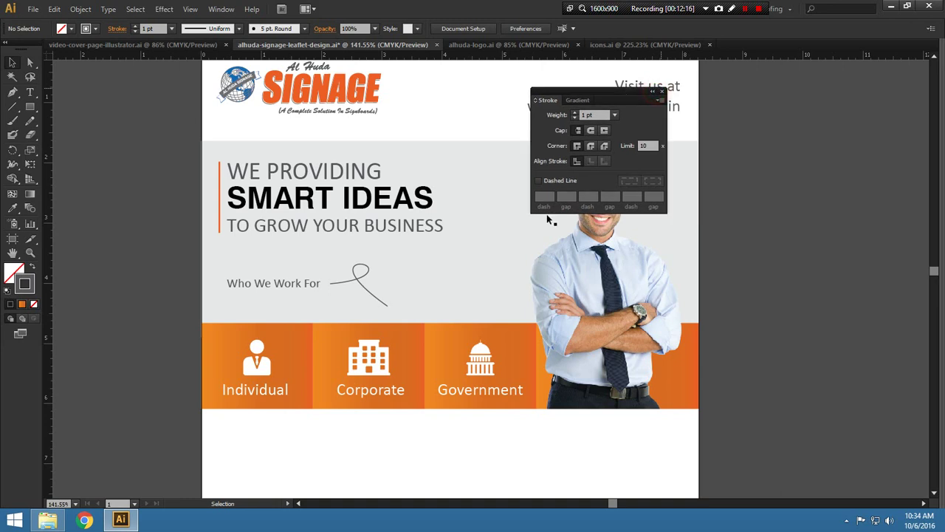
click(366, 286)
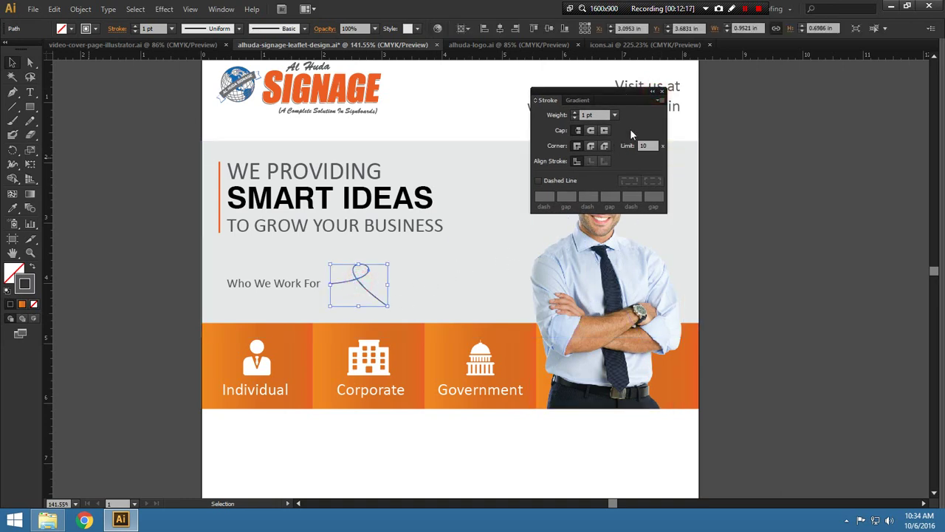
click(658, 101)
click(709, 101)
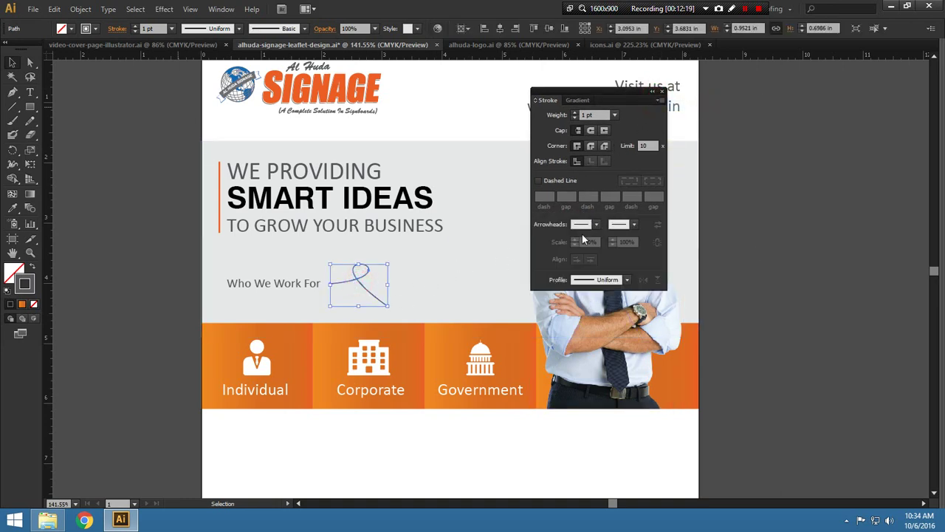
click(634, 224)
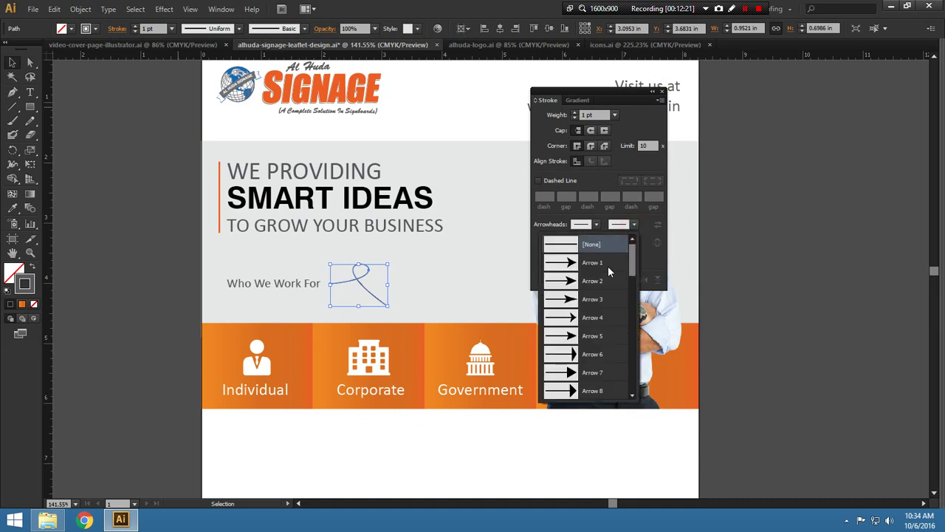
click(591, 259)
click(755, 260)
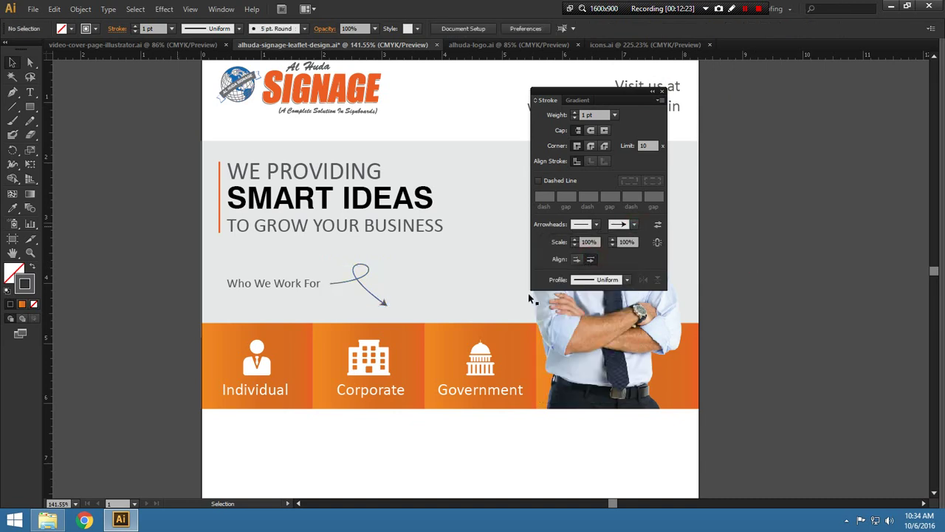
Use Direct Selection to nudge the arrow tip lower right and adjust its start point
key(a)
drag(388, 304, 396, 313)
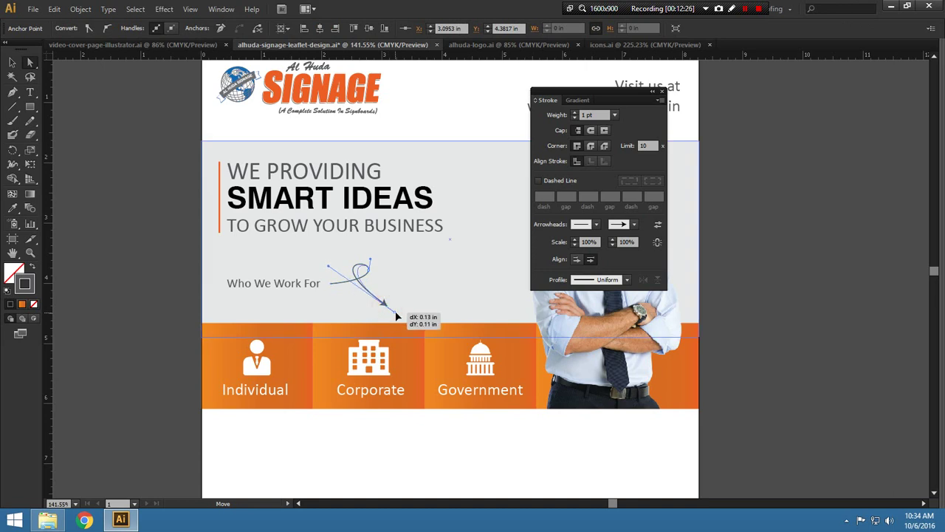
drag(396, 317, 394, 312)
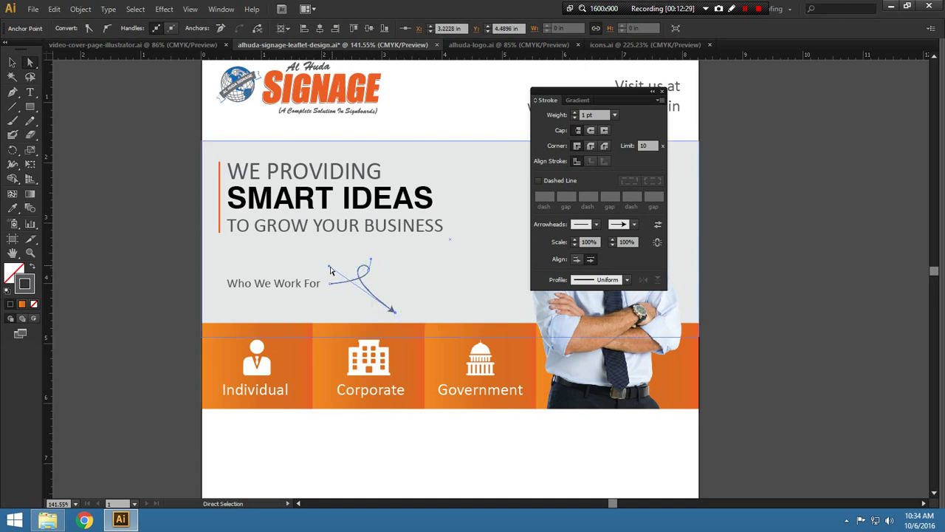
mouse_move(331, 270)
mouse_down()
mouse_move(320, 262)
mouse_move(330, 283)
mouse_up()
click(717, 275)
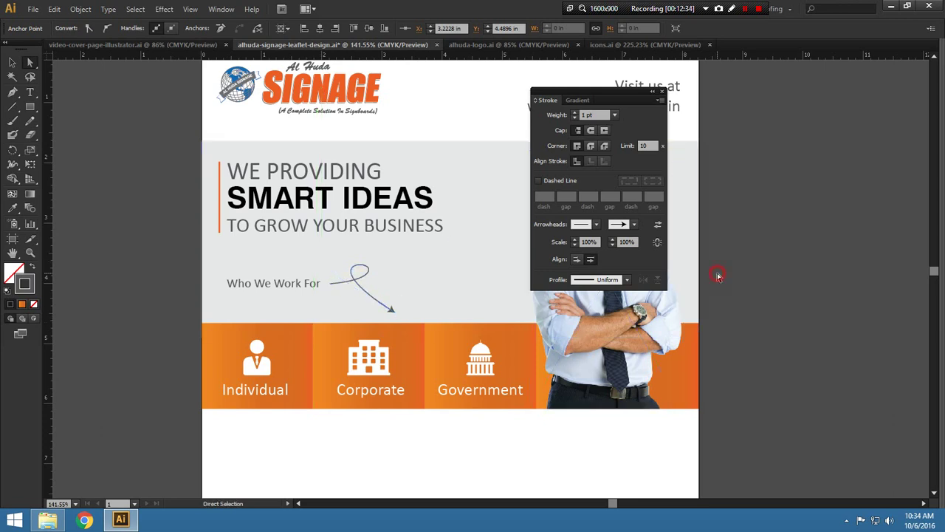
click(662, 93)
Raise the loop's anchor with Direct Selection to tighten the swirl's curl beside the label
click(509, 246)
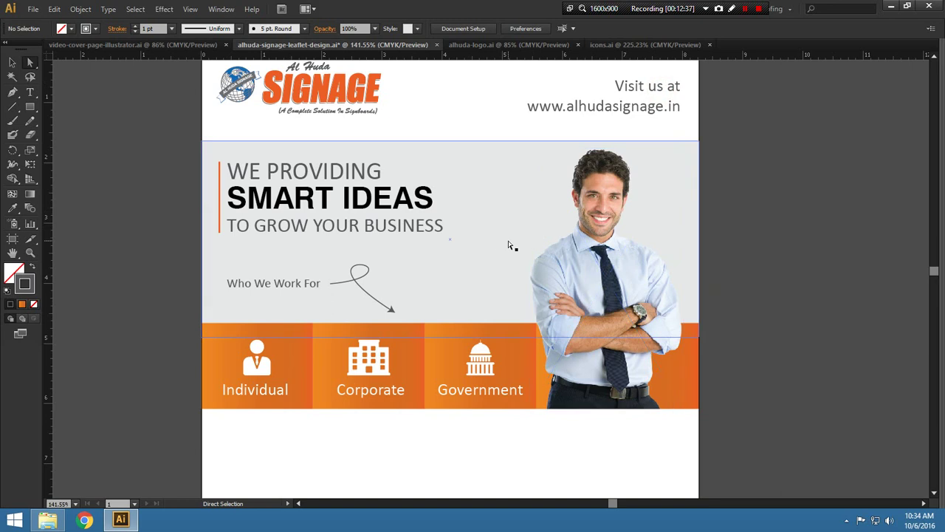
click(355, 287)
click(329, 279)
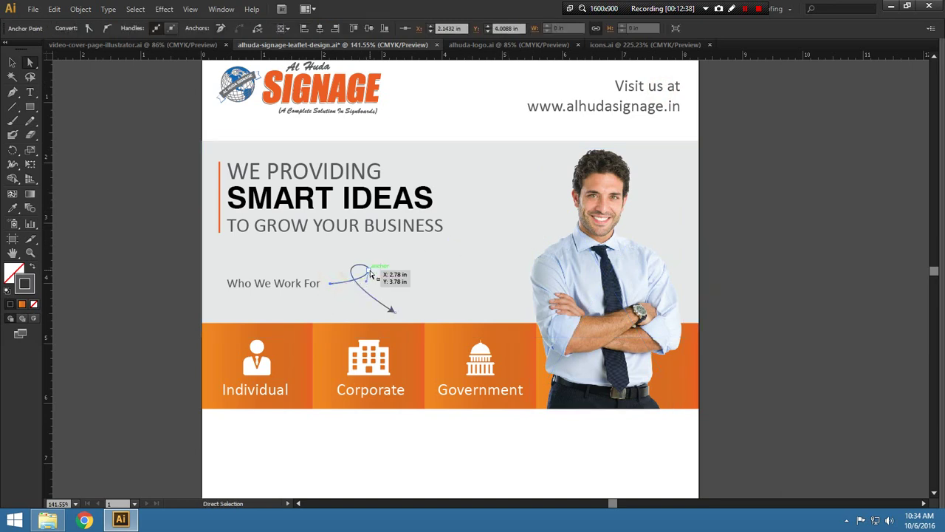
click(372, 274)
drag(371, 273, 368, 260)
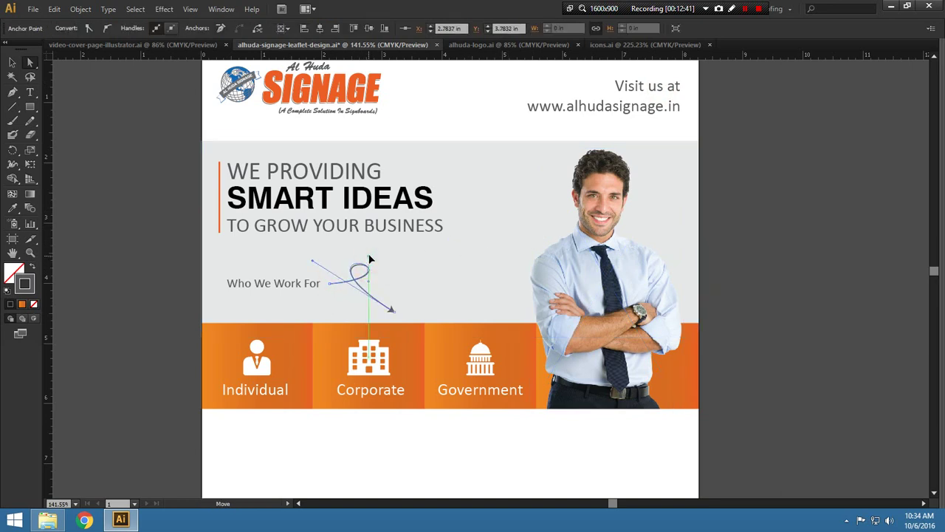
click(771, 281)
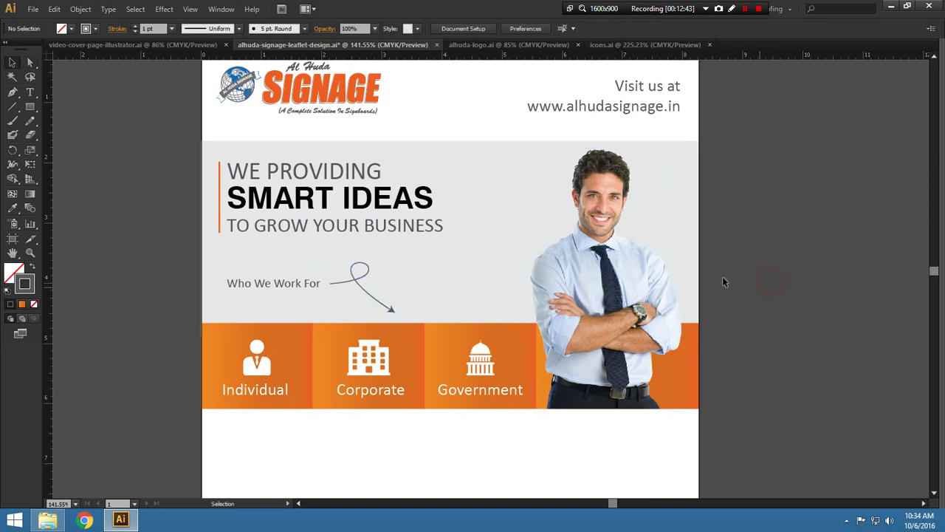
key(a)
click(331, 284)
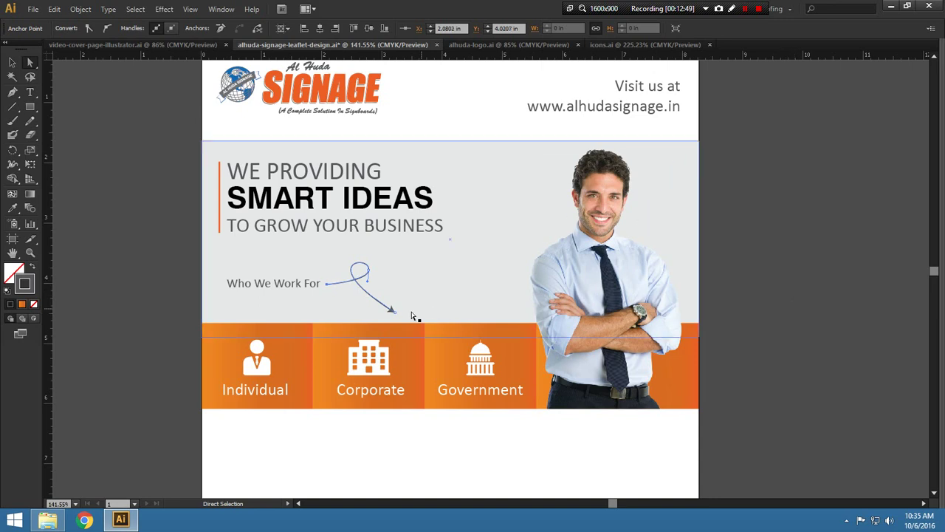
key(v)
click(731, 230)
Set the 'Who We Work For' label to 18 pt
key(ctrl+0)
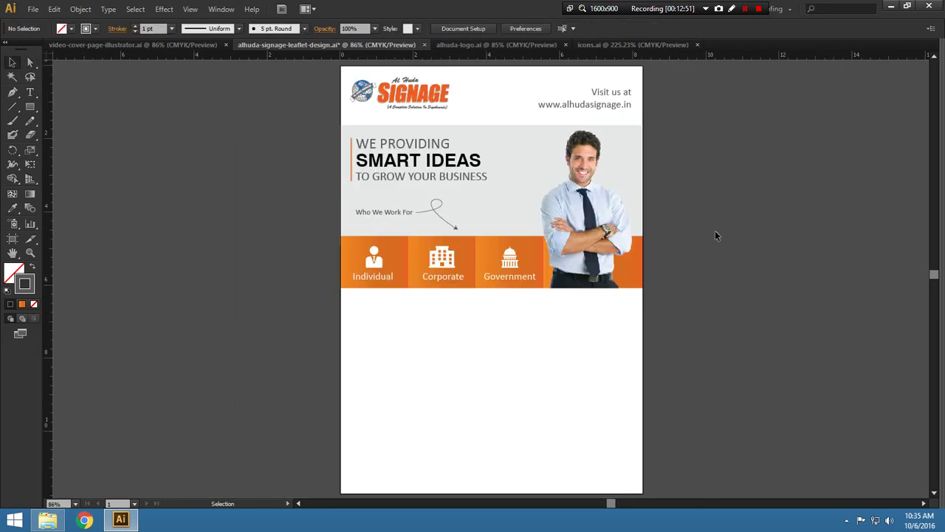
drag(384, 325, 357, 339)
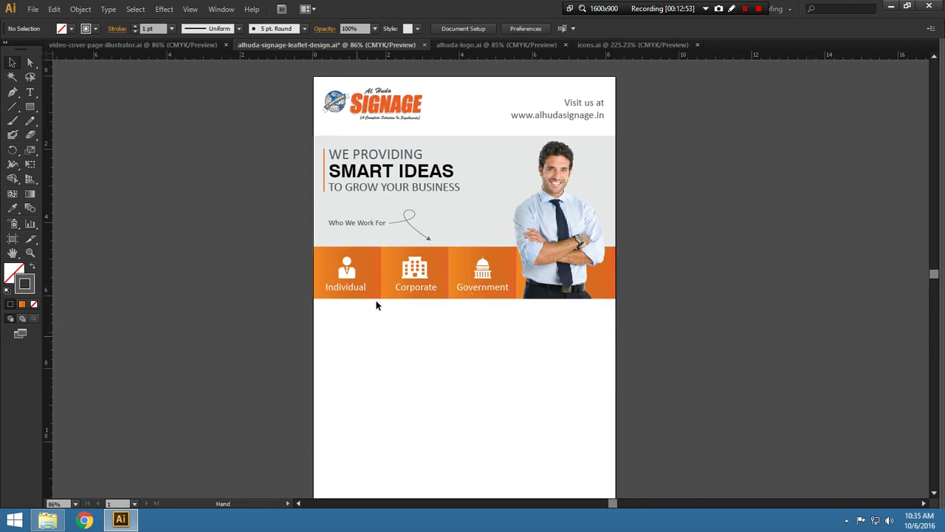
click(410, 216)
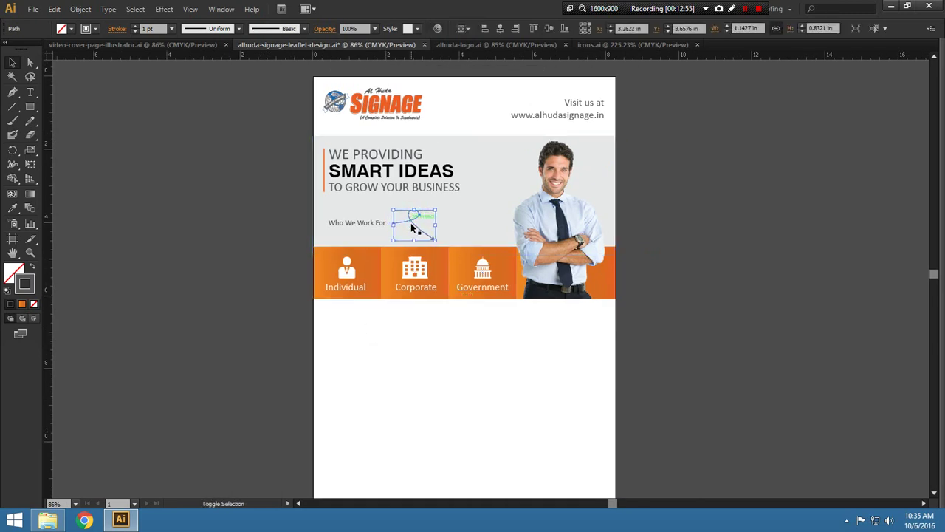
click(374, 223)
click(538, 29)
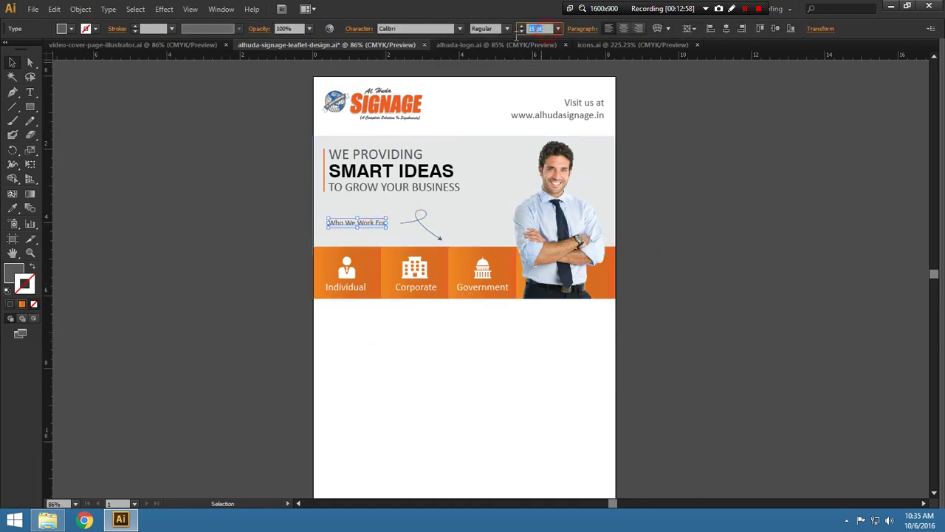
text(18)
key(Return)
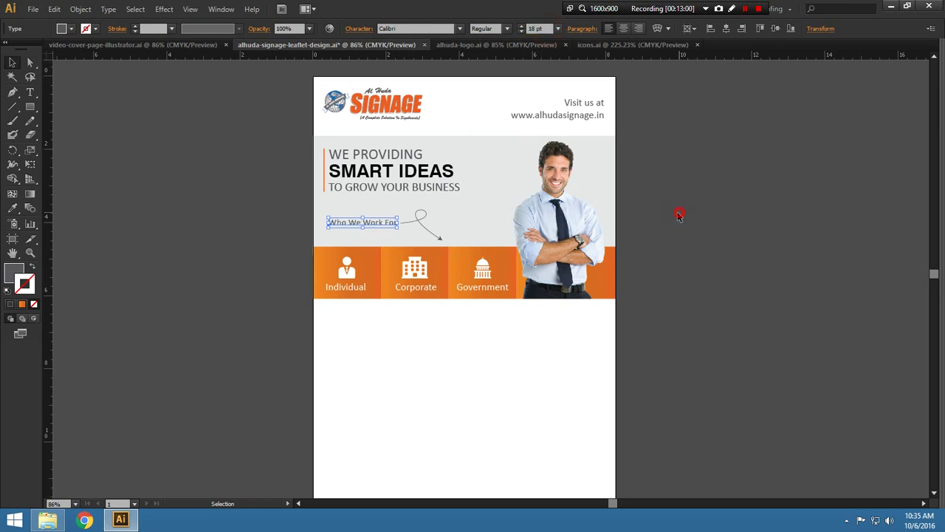
click(680, 215)
Zoom in to check the curved arrow, refit the page and briefly view the File menu
drag(285, 95, 665, 342)
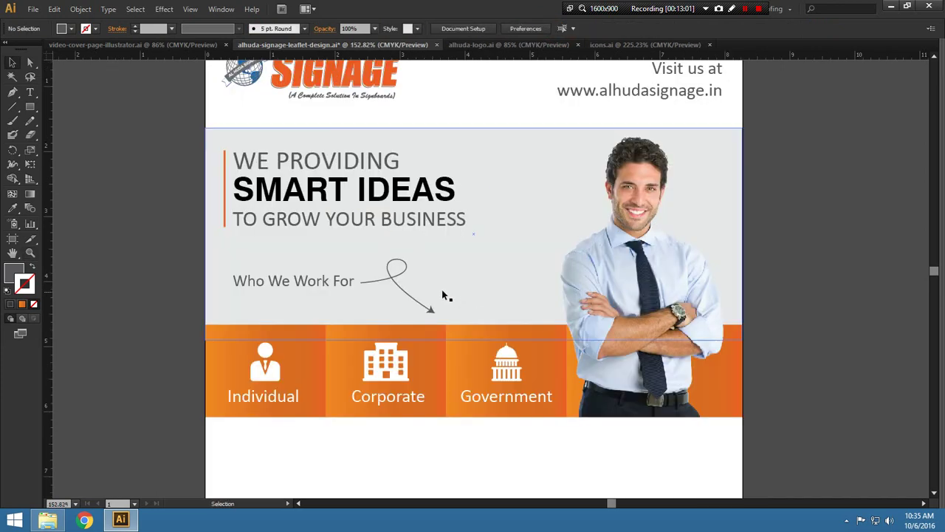
click(390, 283)
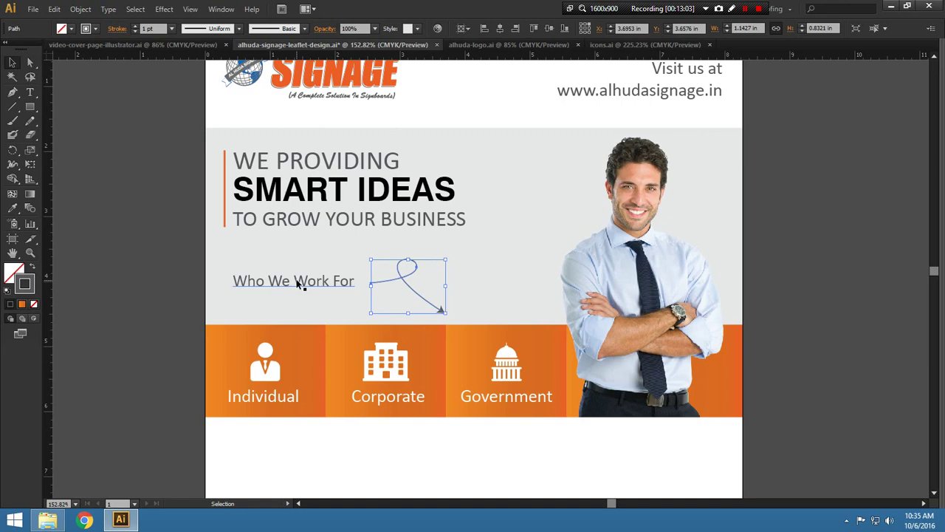
click(129, 255)
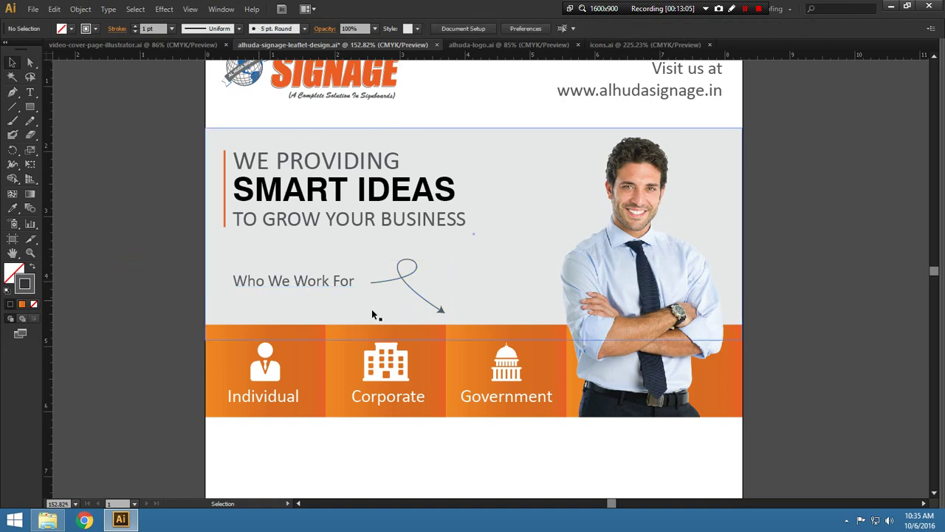
click(409, 281)
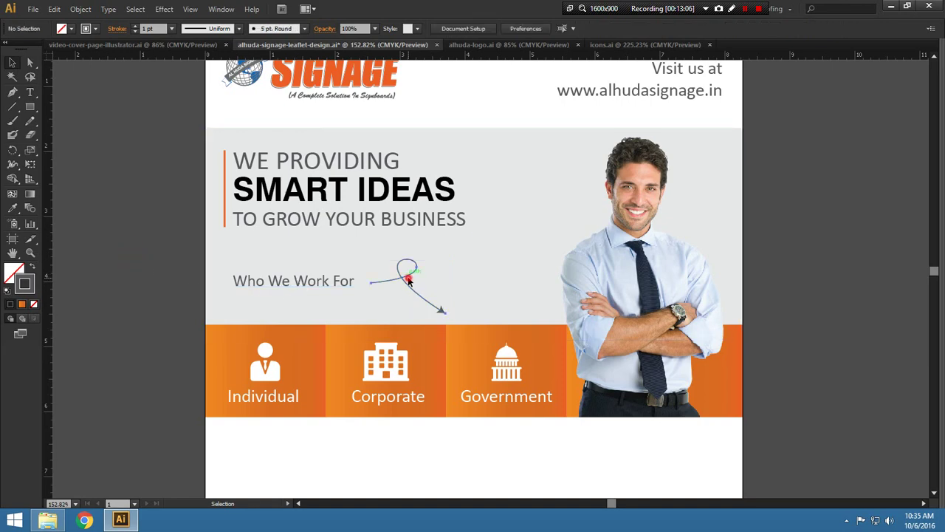
click(773, 285)
key(ctrl+0)
click(487, 334)
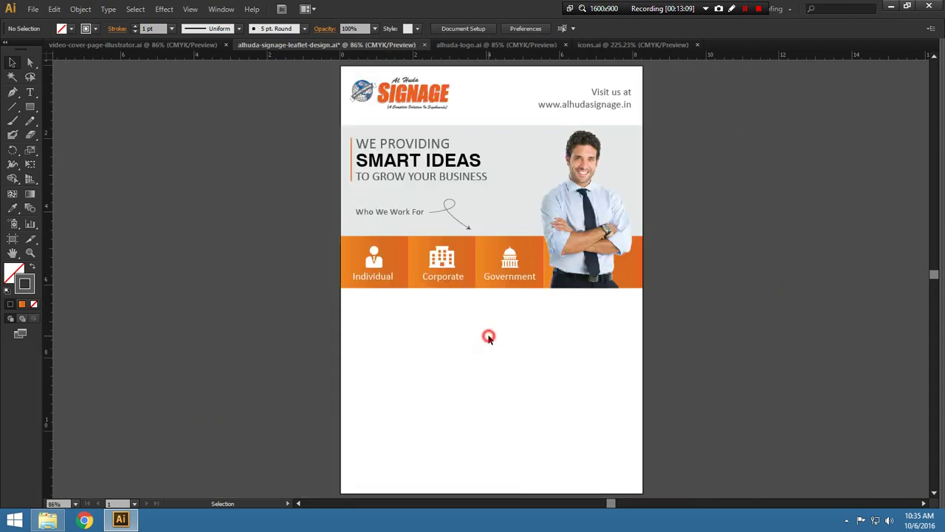
click(304, 246)
drag(283, 252, 259, 260)
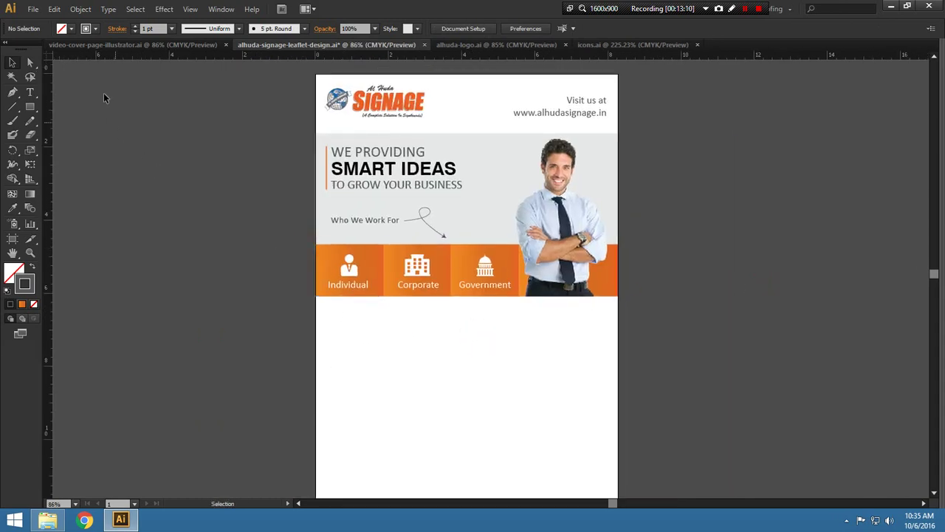
click(37, 8)
click(64, 105)
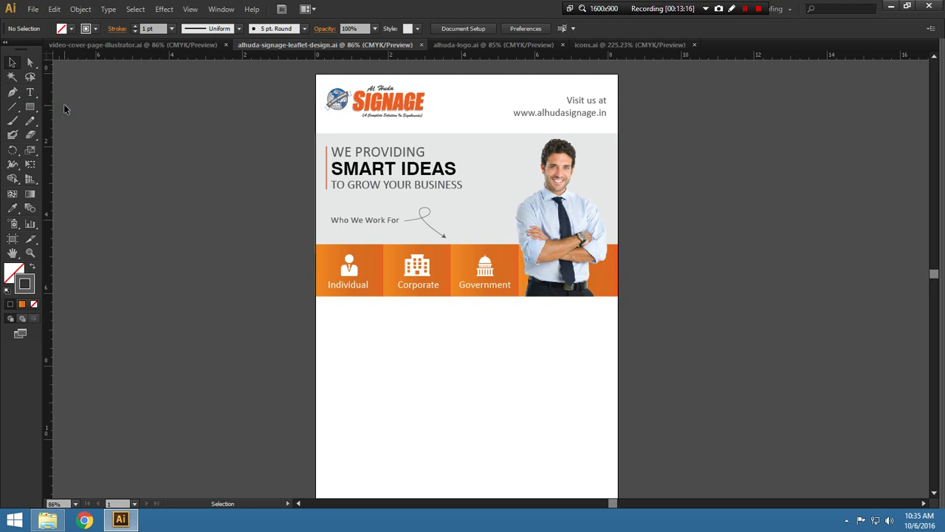
Give the curved arrow a 50% grey (K 50) stroke and save the leaflet
drag(456, 280, 477, 220)
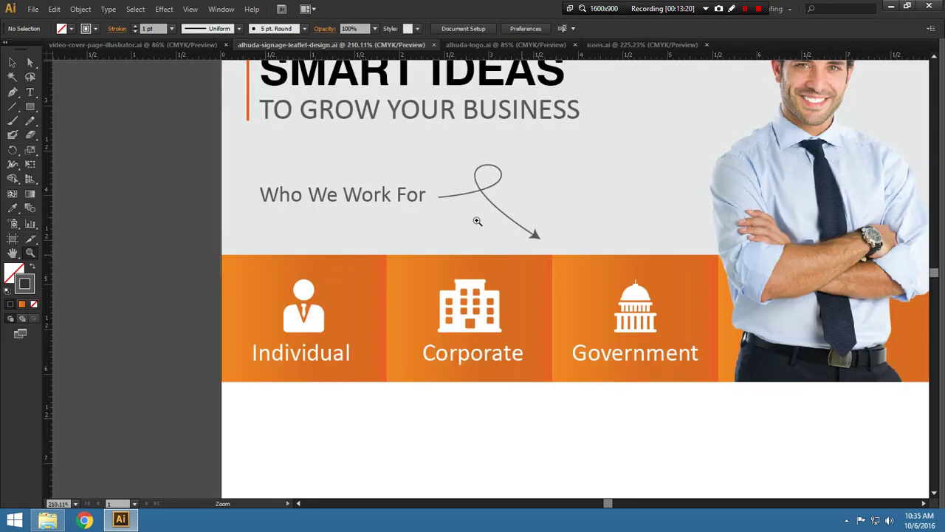
click(490, 194)
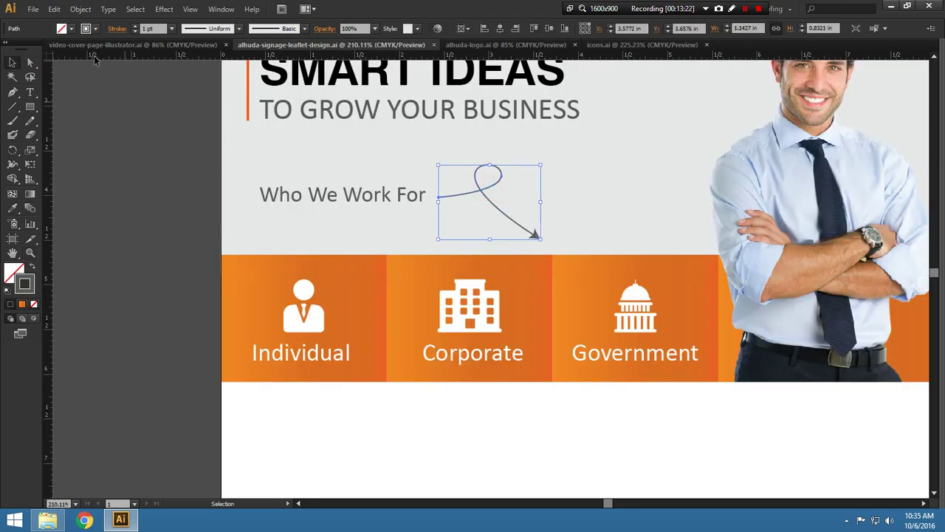
click(96, 35)
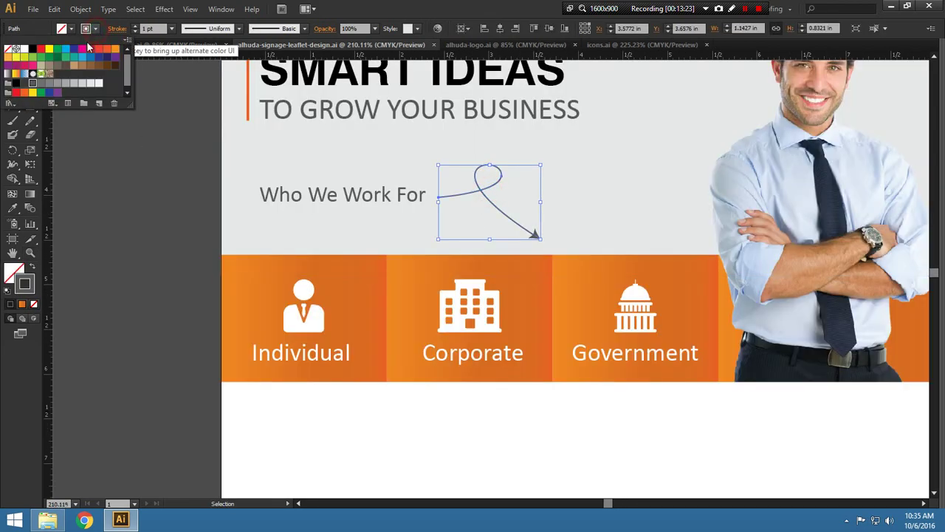
click(50, 83)
click(142, 271)
key(ctrl+0)
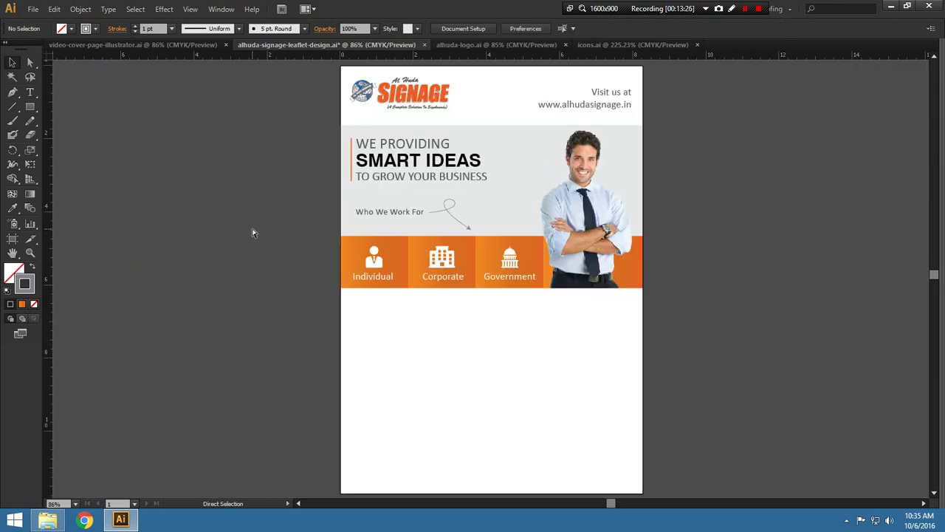
key(ctrl+s)
scroll(252, 232, down, 2)
Set the orange accent line beside the headline to a 4 pt stroke weight
scroll(252, 233, up, 1)
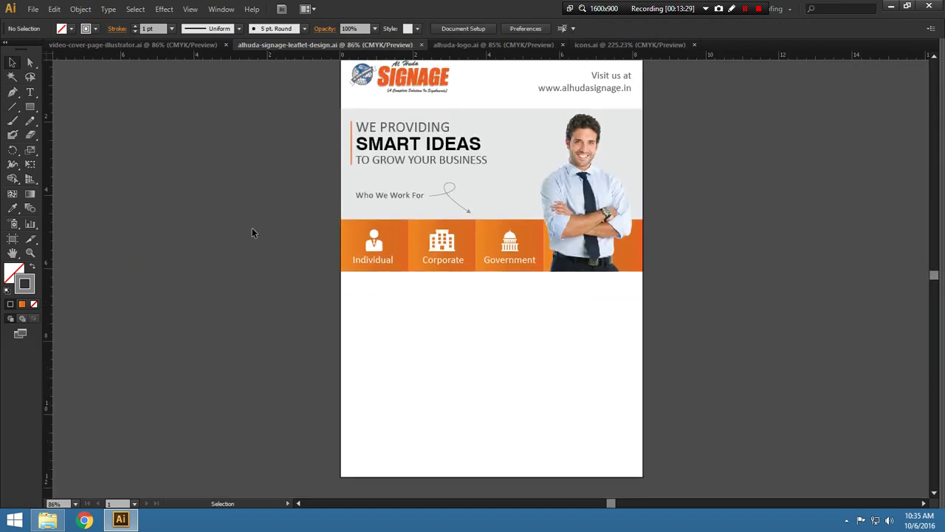
click(353, 128)
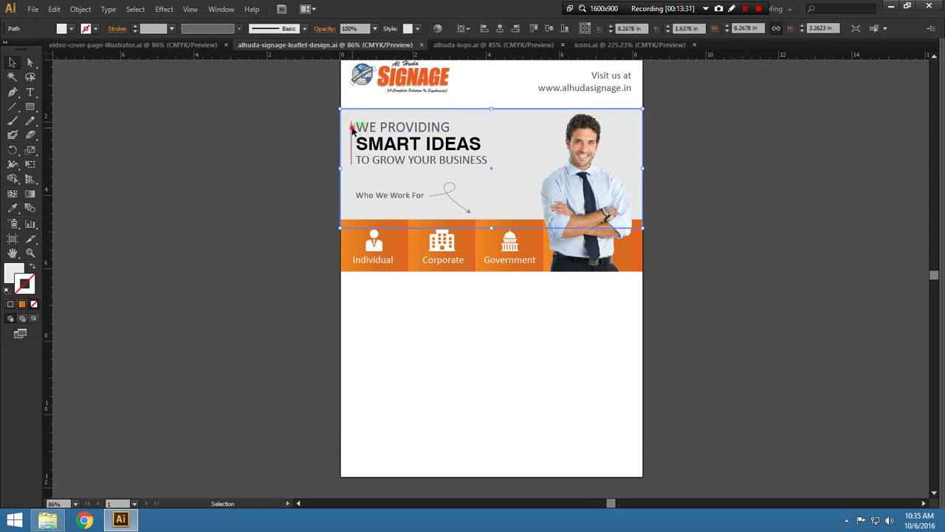
click(353, 130)
click(152, 29)
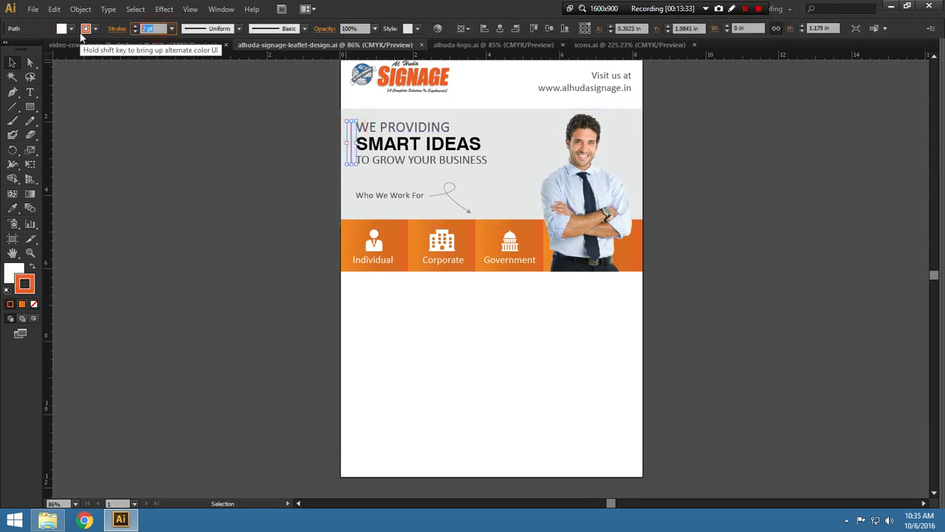
text(4)
key(Return)
click(171, 165)
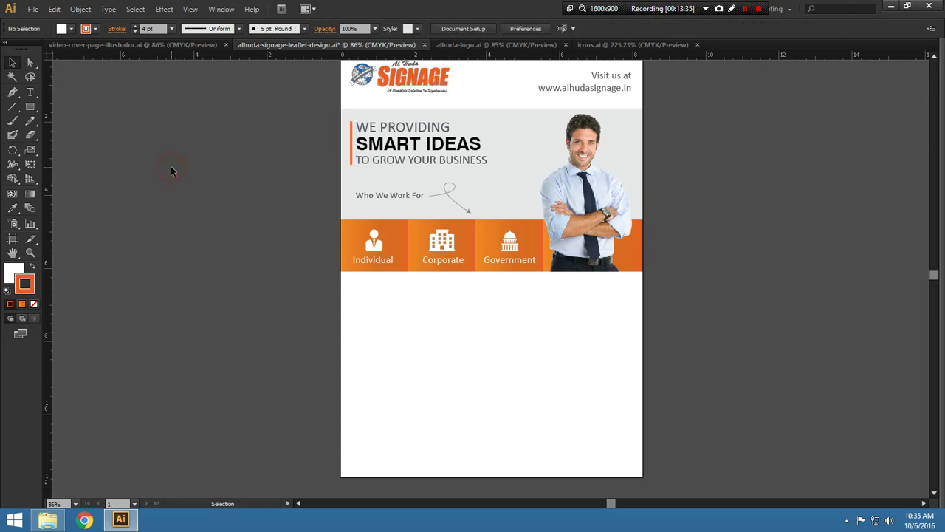
Nudge the headline, label and arrow right, then Alt-copy the accent line below the banner
shift+click(391, 147)
shift+click(391, 159)
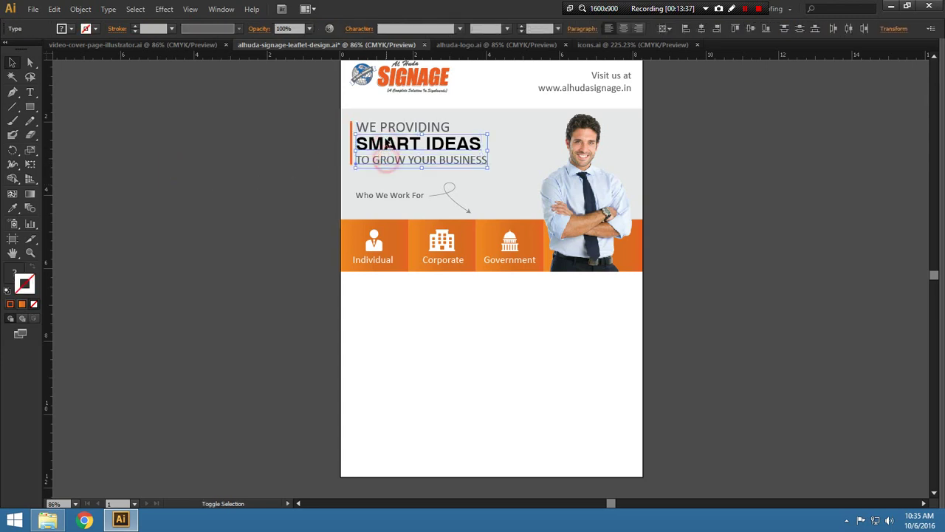
shift+click(392, 195)
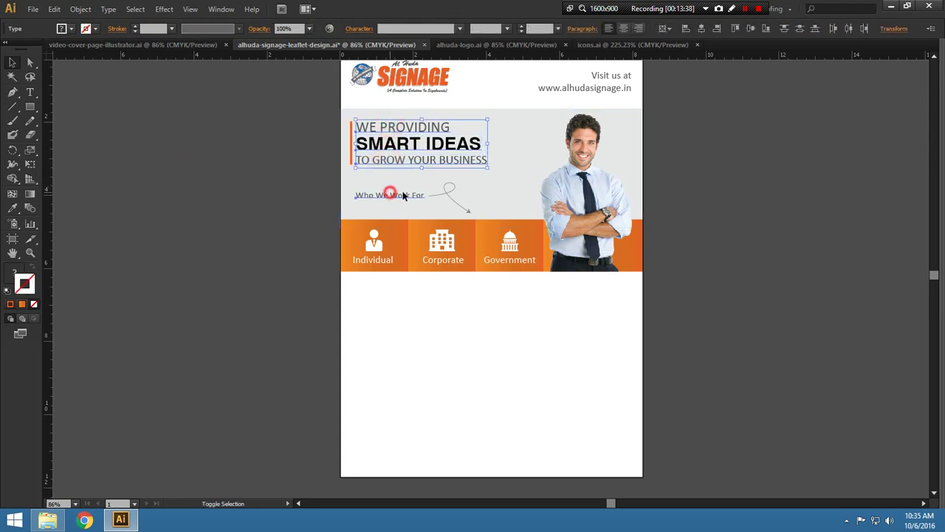
shift+click(450, 197)
key(Right)
key(Right)
click(750, 182)
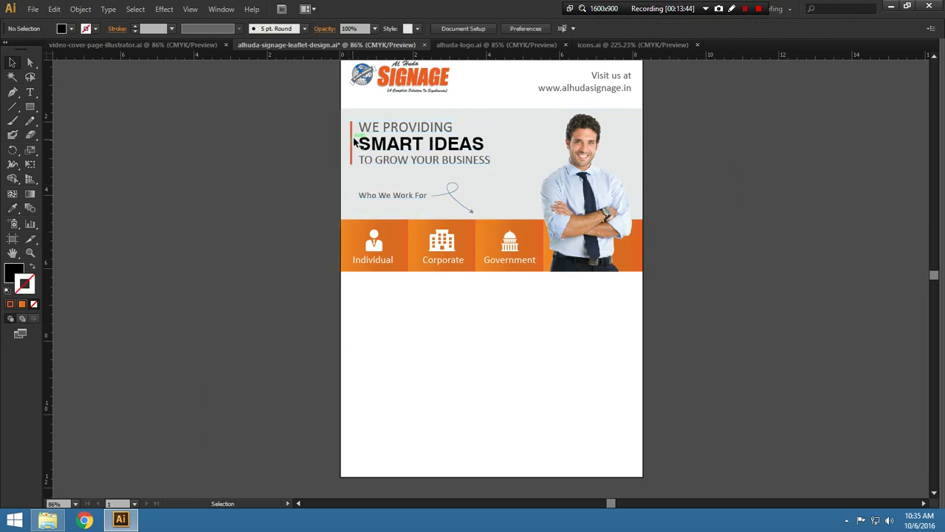
drag(353, 130, 372, 291)
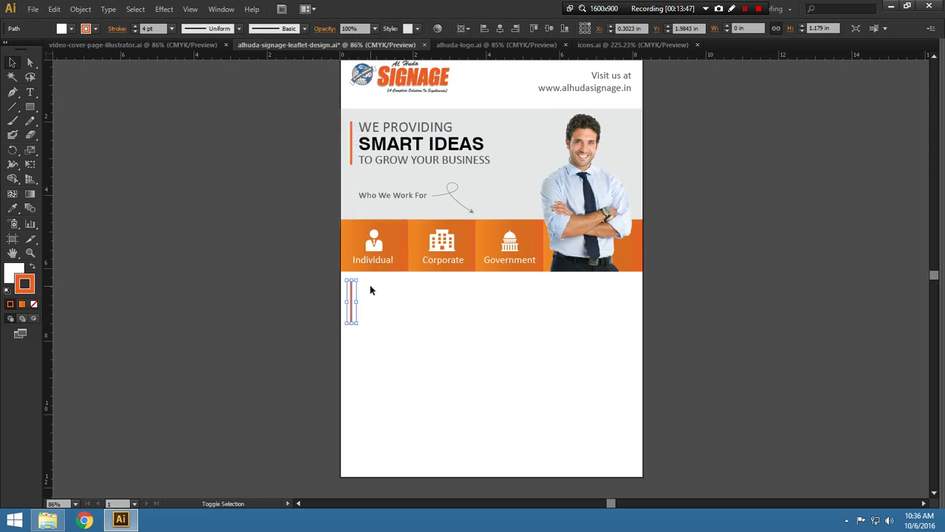
click(144, 350)
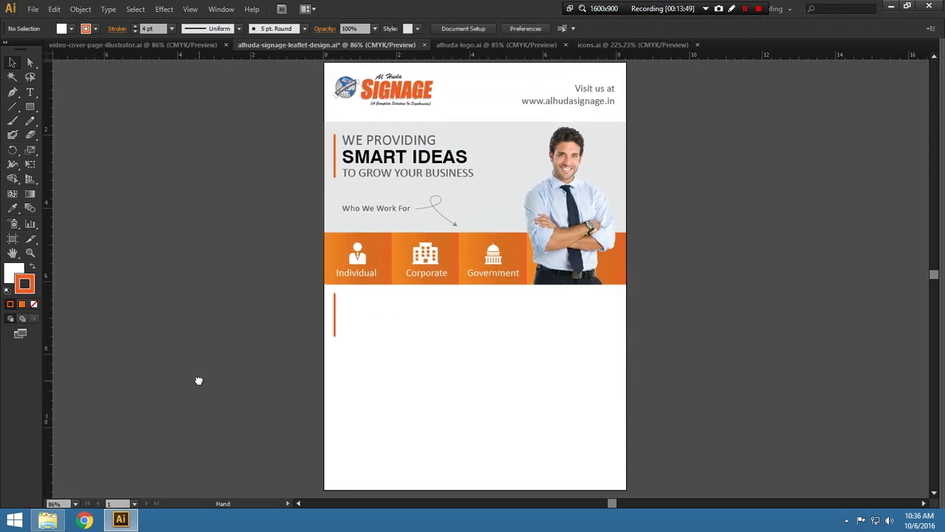
Marquee-select the banner, icon strip and new accent line and nudge them up
drag(199, 380, 205, 364)
scroll(726, 258, up, 3)
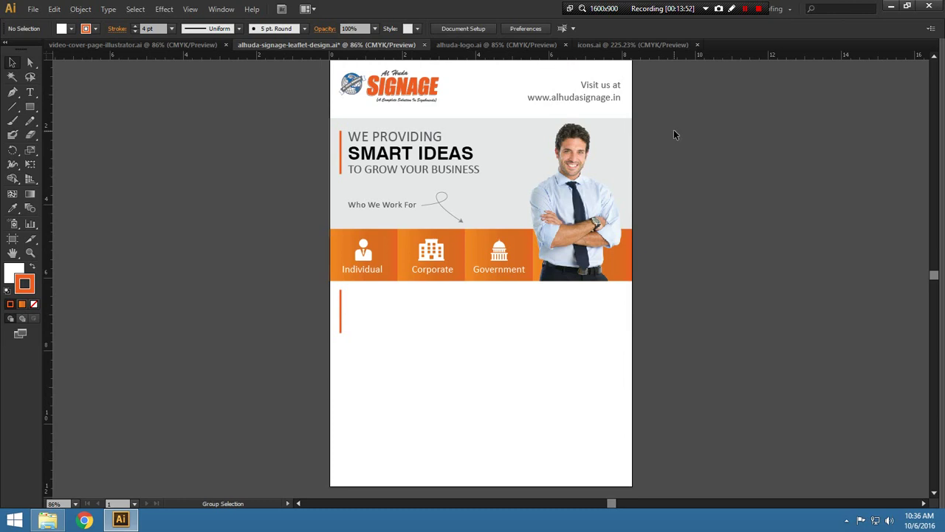
drag(673, 133, 312, 341)
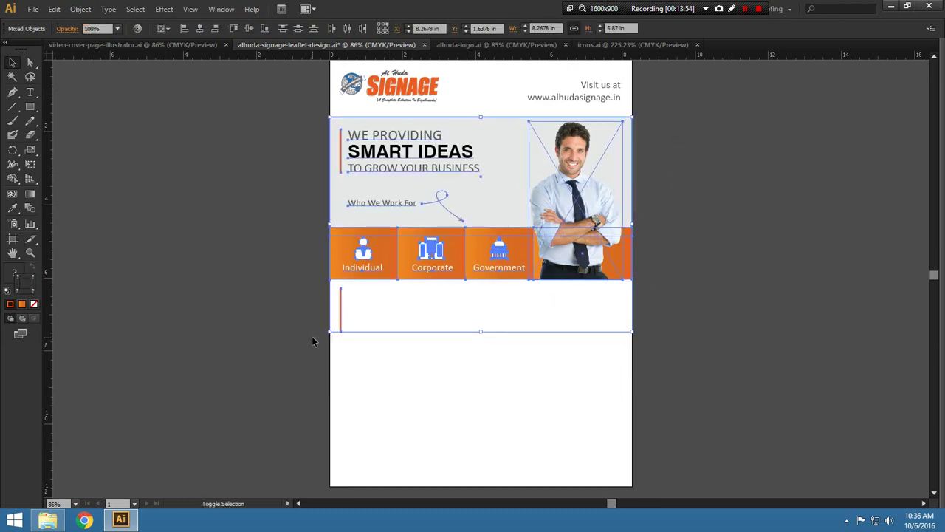
key(Up)
key(Up)
key(Up)
key(Up)
key(Up)
click(695, 189)
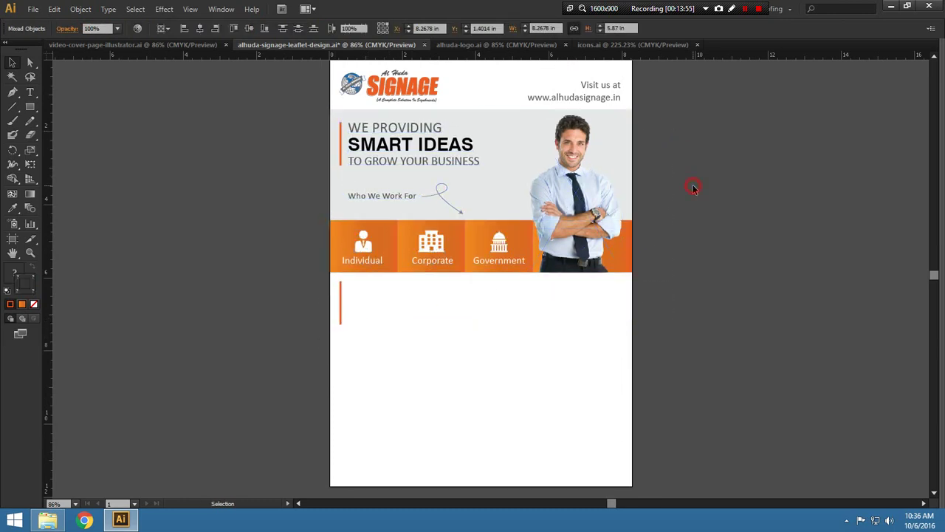
scroll(683, 205, up, 1)
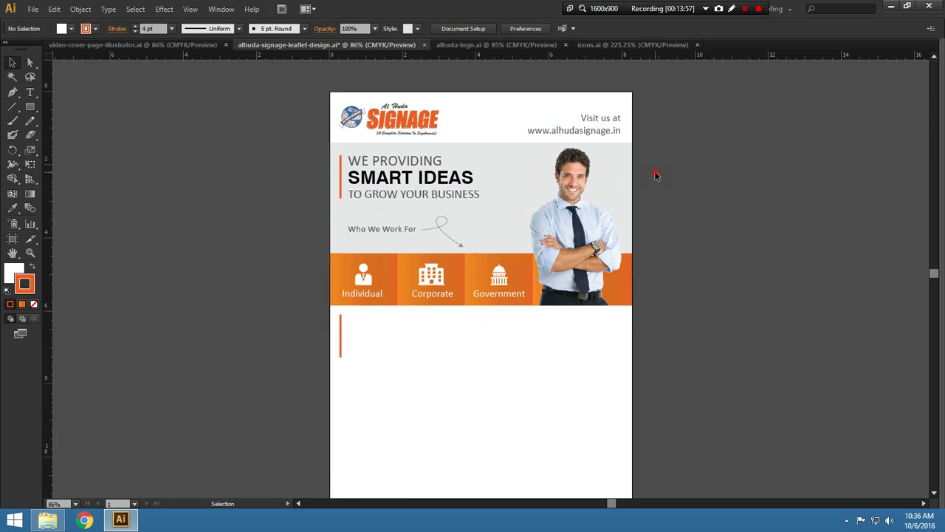
drag(656, 176, 279, 329)
key(Down)
key(Down)
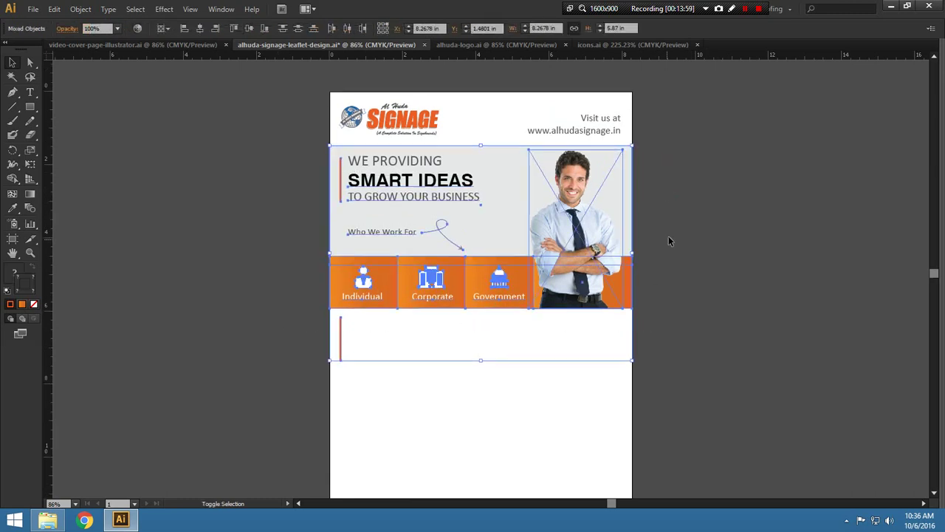
key(ctrl+z)
key(ctrl+z)
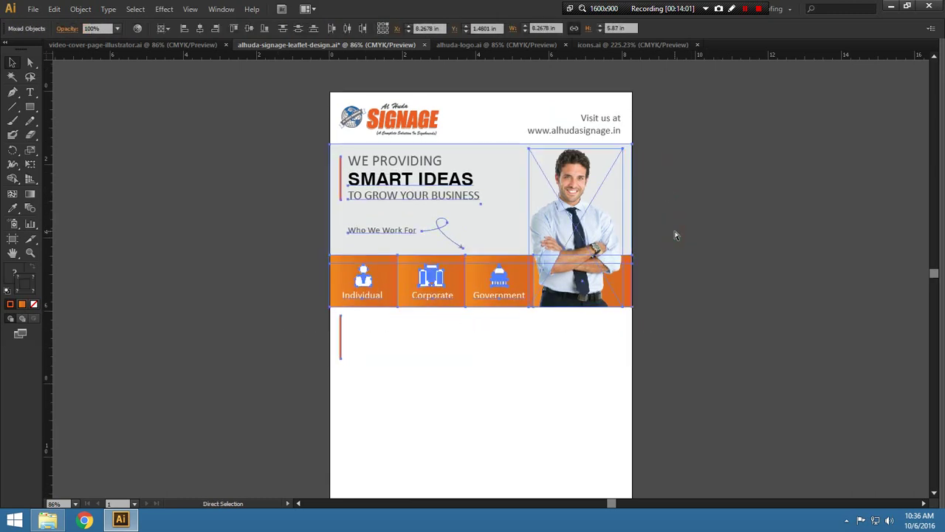
key(ctrl+z)
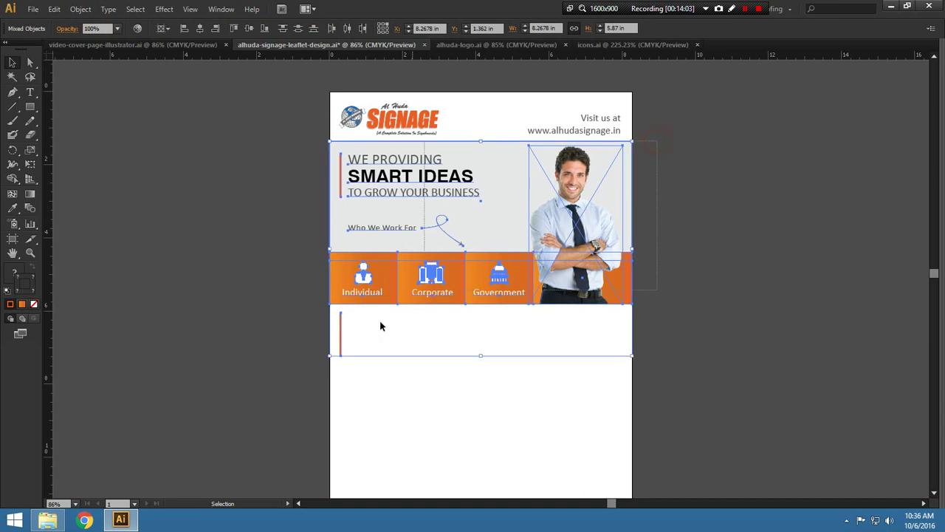
key(ctrl+z)
click(392, 388)
Zoom in on the banner area with the Zoom tool
key(z)
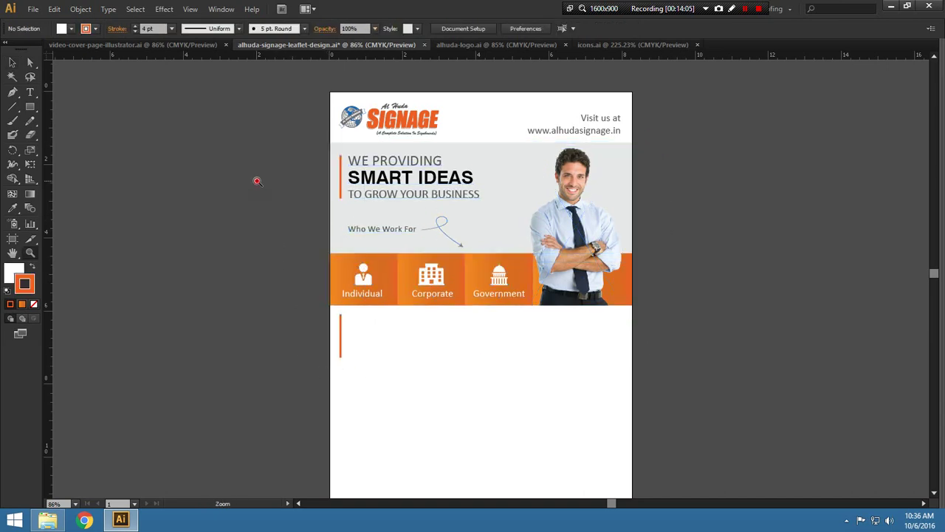
drag(257, 181, 629, 376)
key(v)
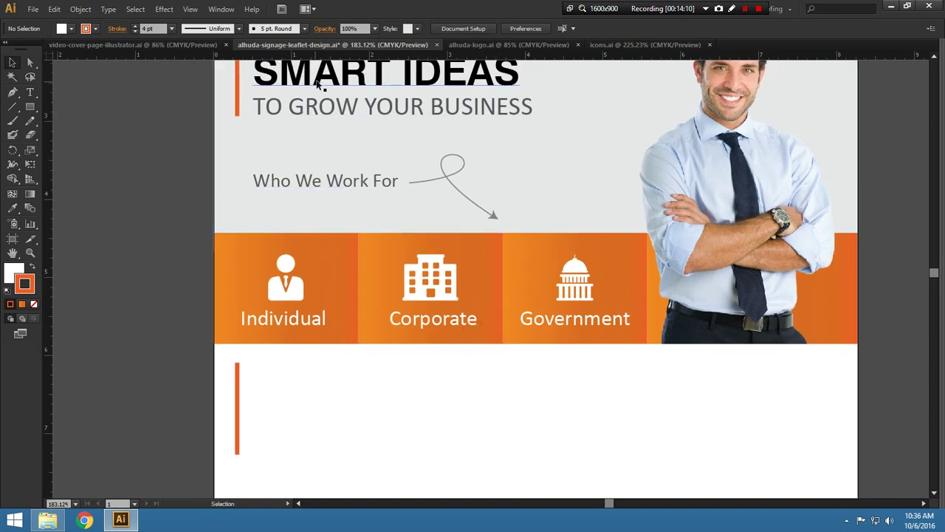
Alt-copy TO GROW YOUR BUSINESS into the lower section and retype it as FASCIA'S
click(352, 113)
drag(352, 113, 372, 387)
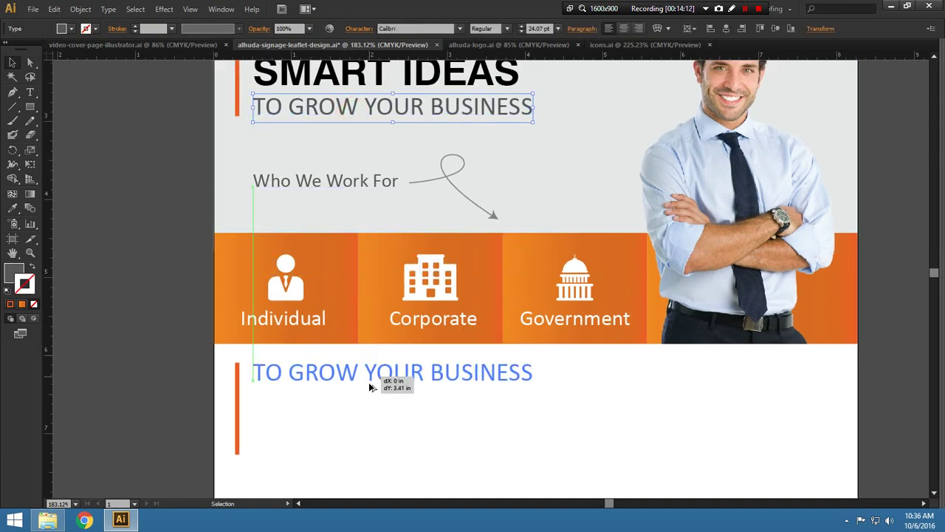
key(ctrl+z)
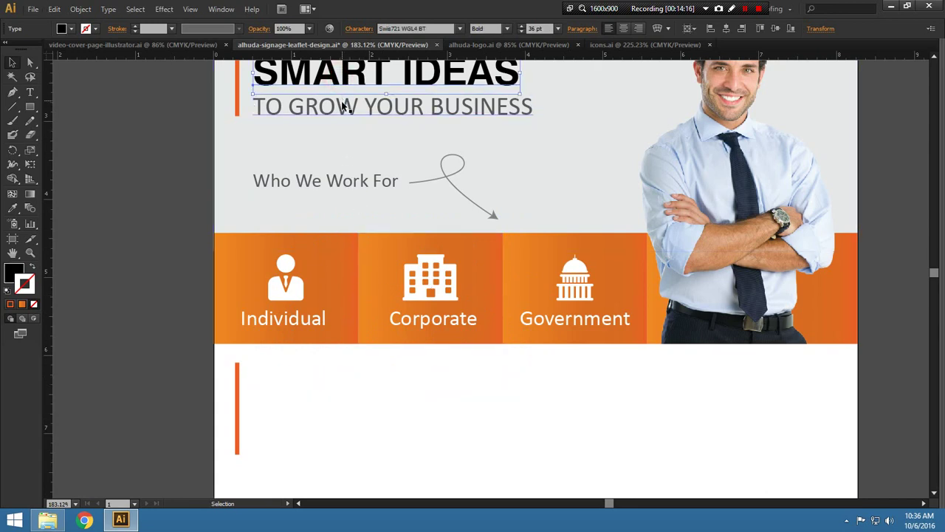
drag(342, 104, 379, 383)
double_click(379, 387)
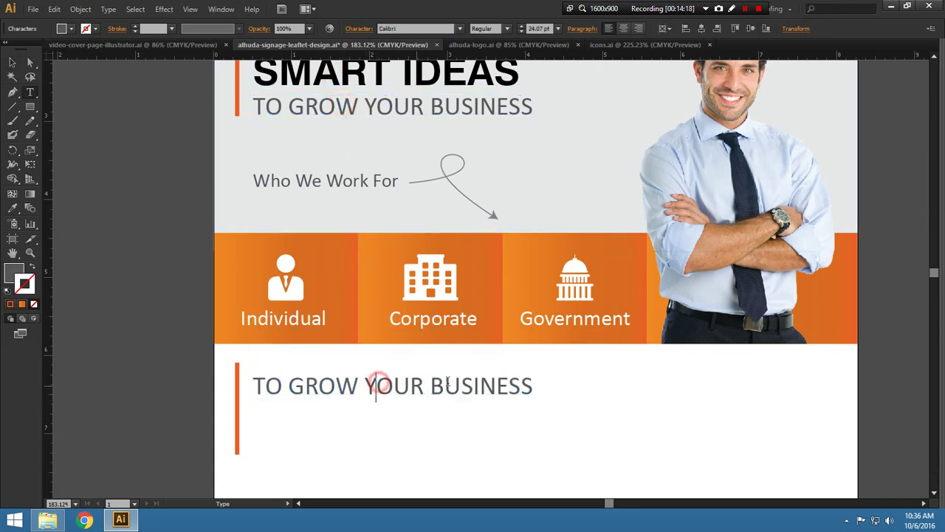
key(ctrl+a)
text(FA)
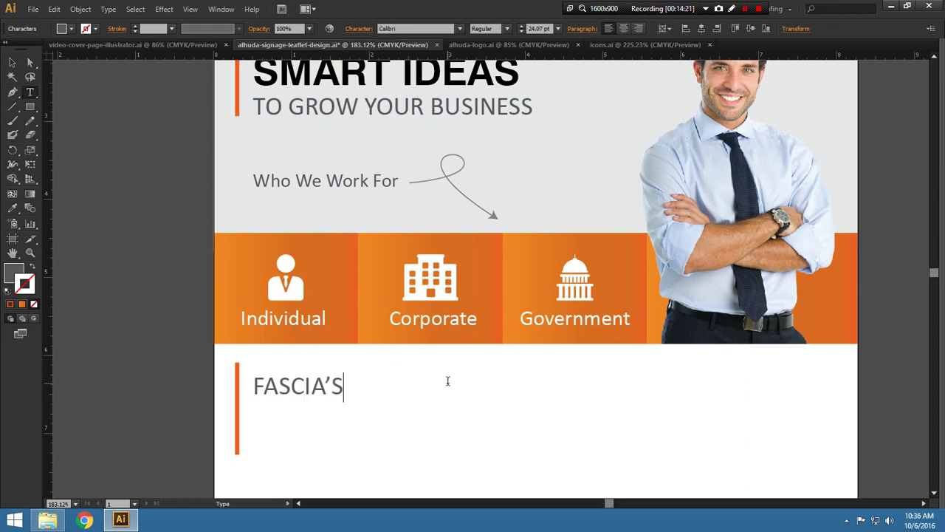
click(12, 64)
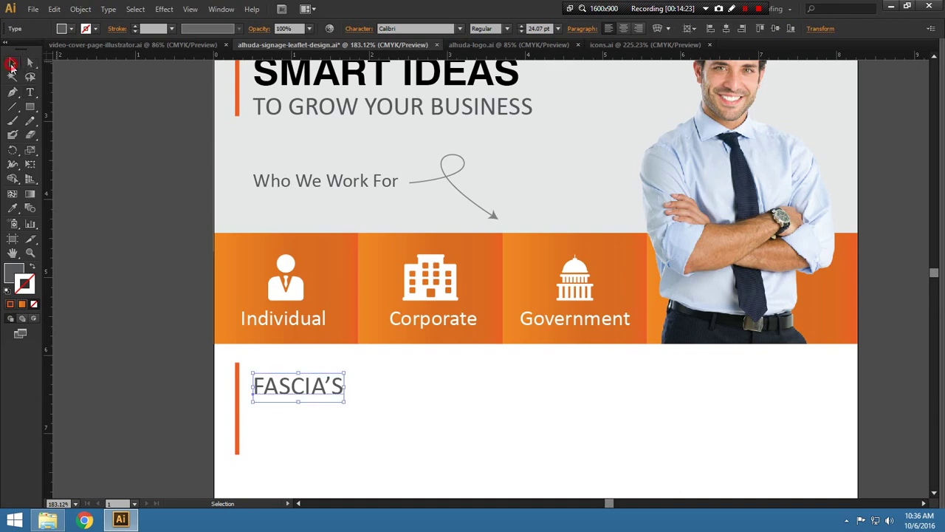
Scale FASCIA'S up to about 33 pt and nudge it right beside the accent bar
key(Right)
key(Right)
key(Right)
key(Up)
key(Up)
key(Up)
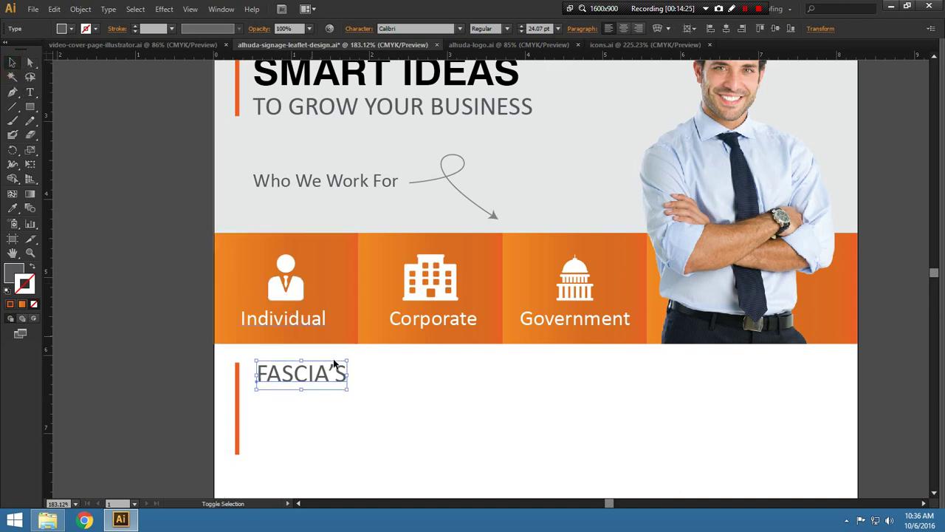
key(Down)
key(Down)
key(Down)
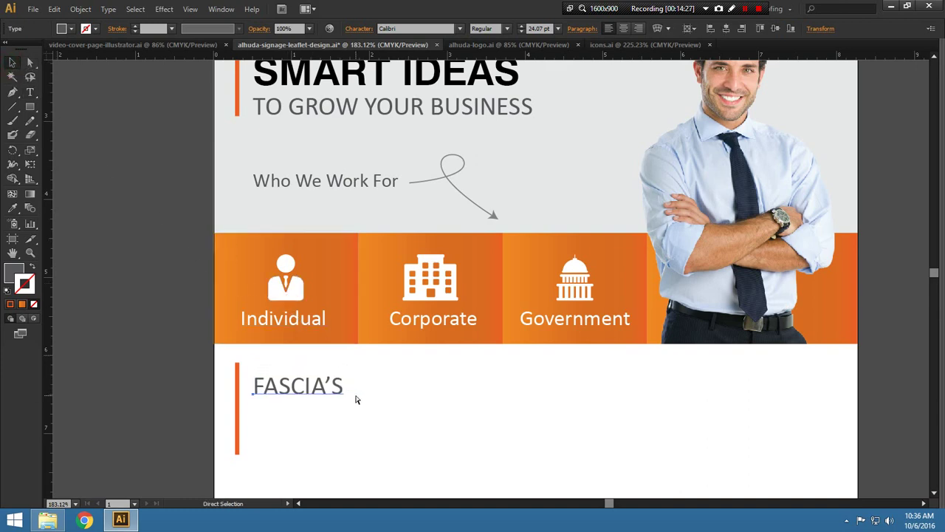
key(Left)
key(Left)
key(Left)
mouse_move(344, 374)
mouse_down()
mouse_move(399, 357)
mouse_move(379, 362)
mouse_up()
key(Right)
key(Right)
key(Right)
key(Right)
key(Right)
key(Right)
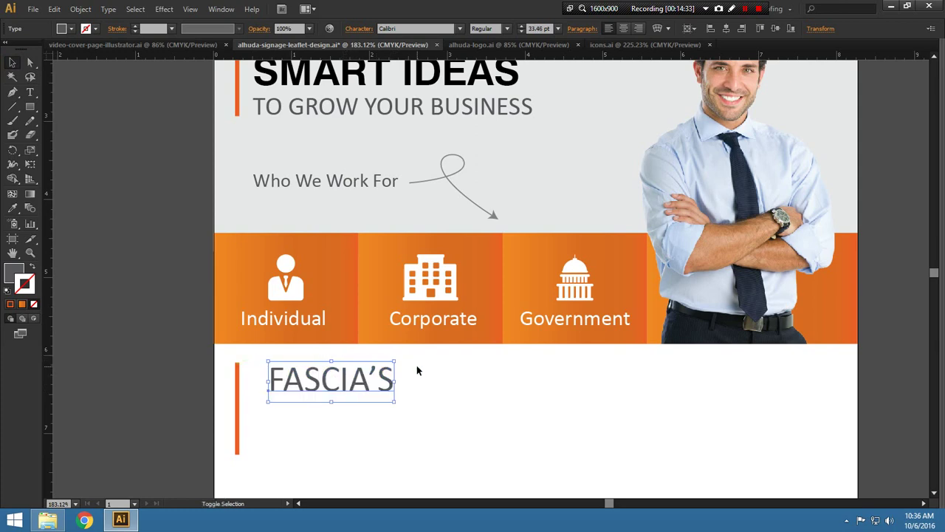
key(Right)
key(Right)
key(Right)
click(428, 367)
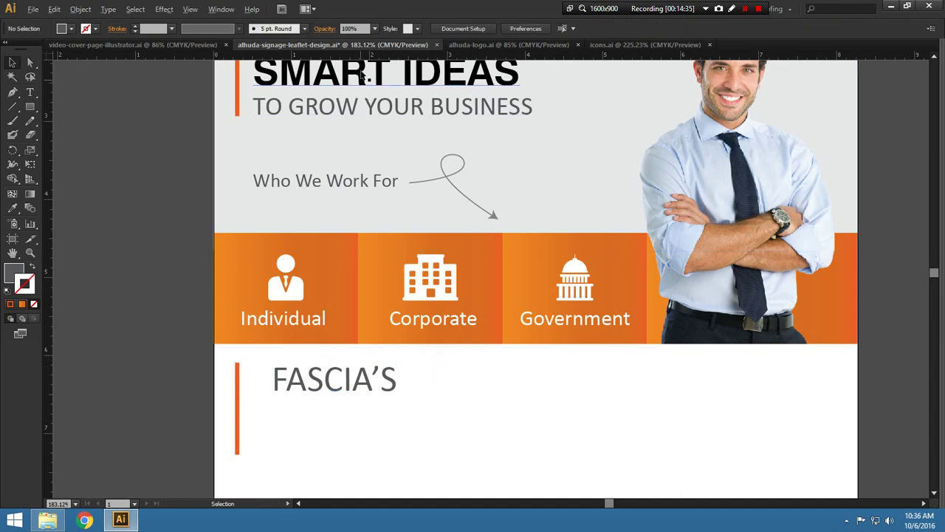
Alt-copy SMART IDEAS below FASCIA'S and retype it as SIGNAGE
drag(360, 74, 360, 423)
double_click(361, 422)
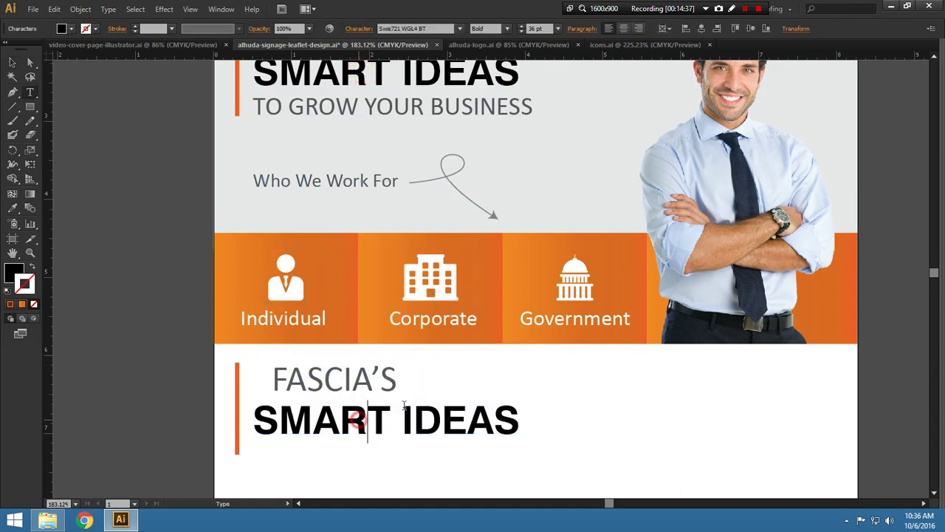
key(ctrl+a)
text(SIG)
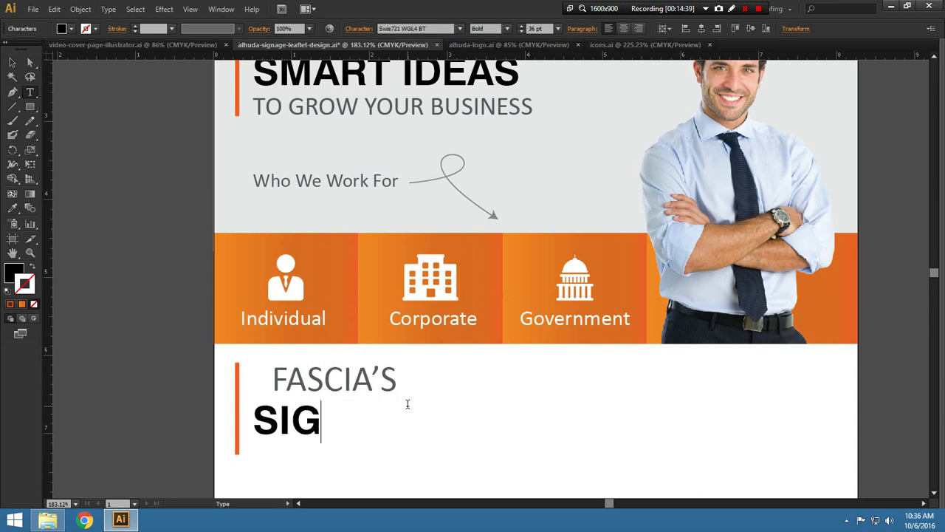
text(NAGE)
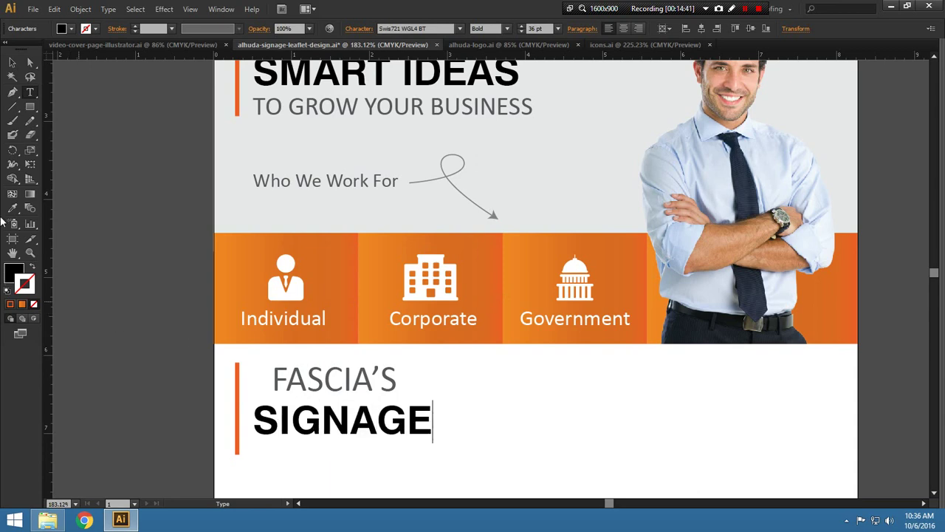
click(14, 60)
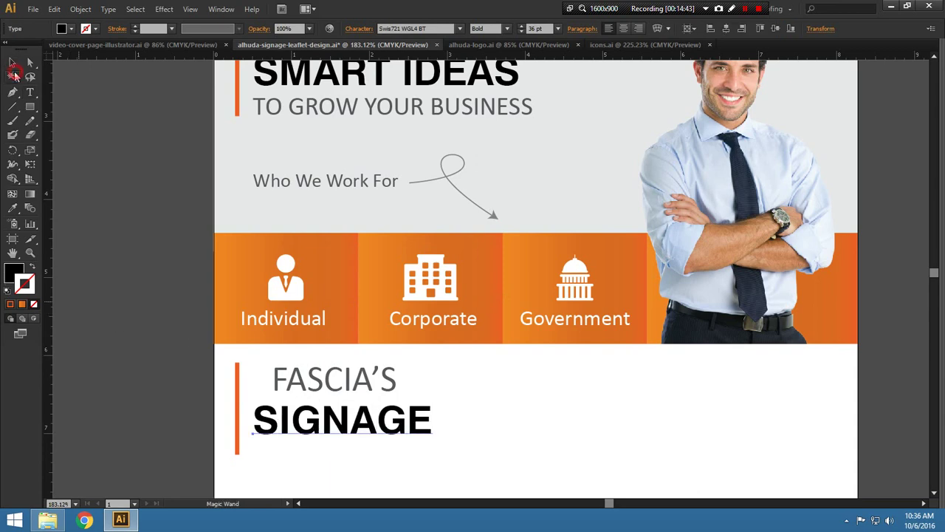
click(197, 379)
Move and enlarge FASCIA'S to span SIGNAGE's width, and nudge SIGNAGE down slightly
drag(388, 392, 420, 402)
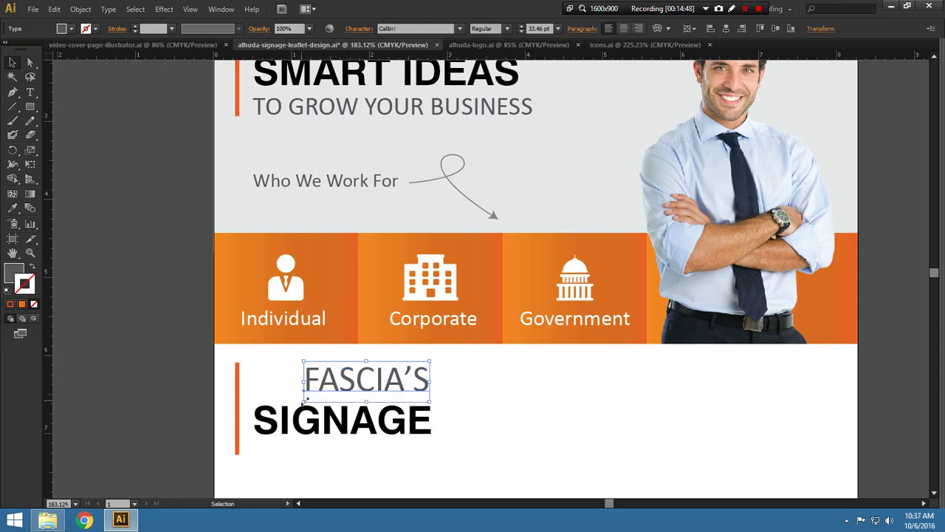
drag(304, 401, 276, 414)
click(322, 422)
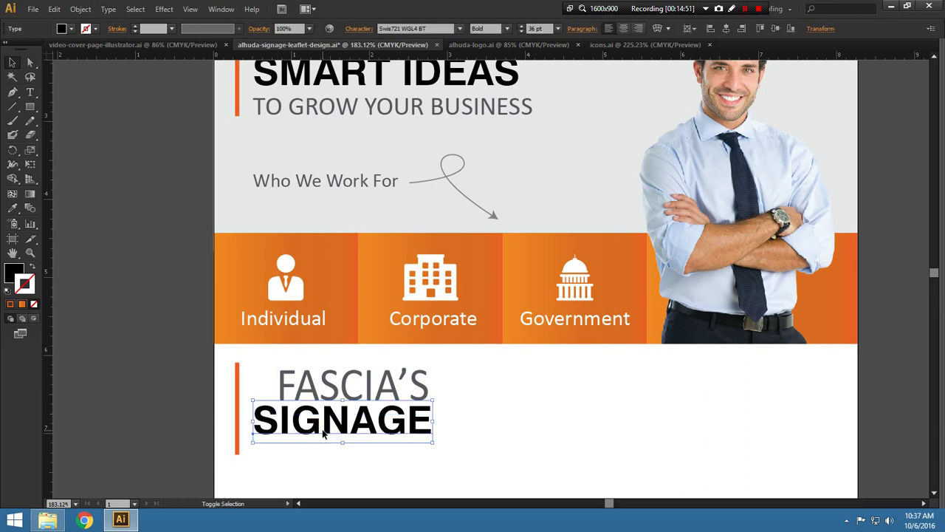
key(Down)
key(Down)
key(Down)
click(196, 375)
scroll(191, 344, down, 1)
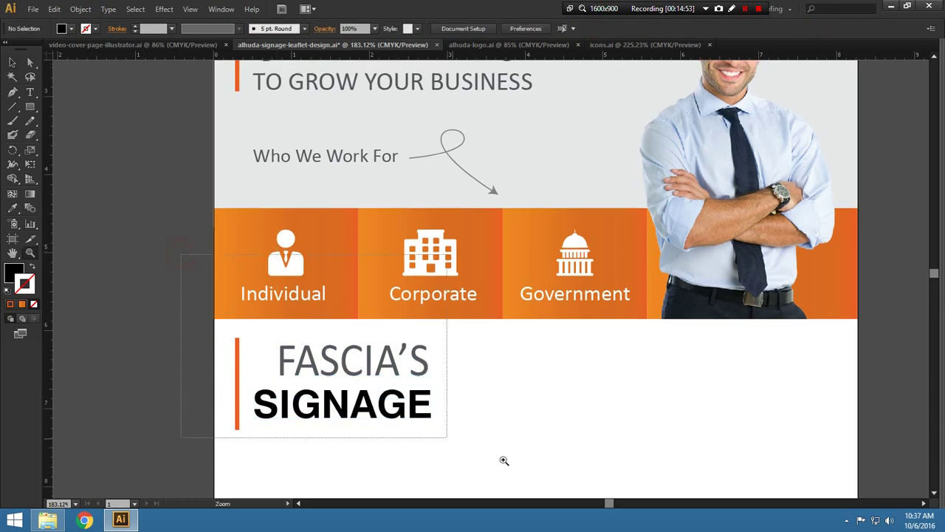
Zoom in on the FASCIA'S SIGNAGE heading and check the orange bar's bottom point
drag(183, 319, 502, 460)
key(a)
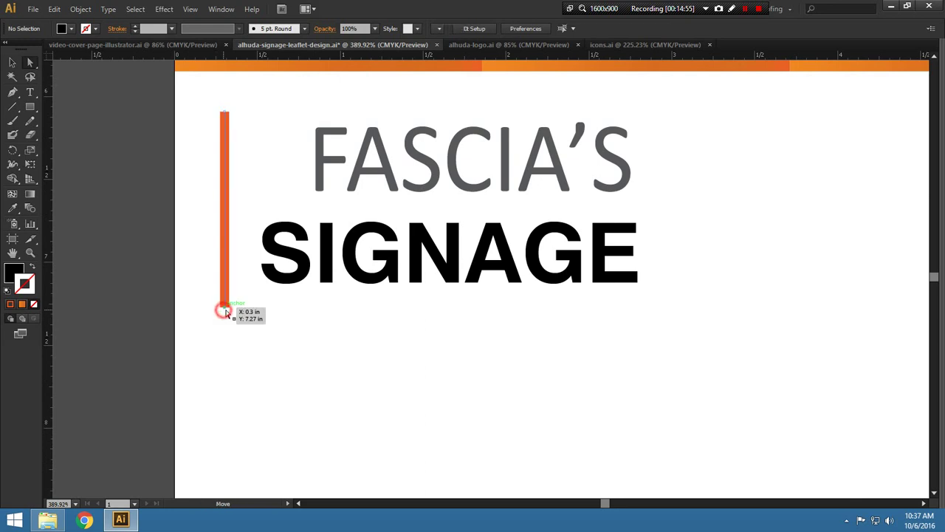
click(225, 309)
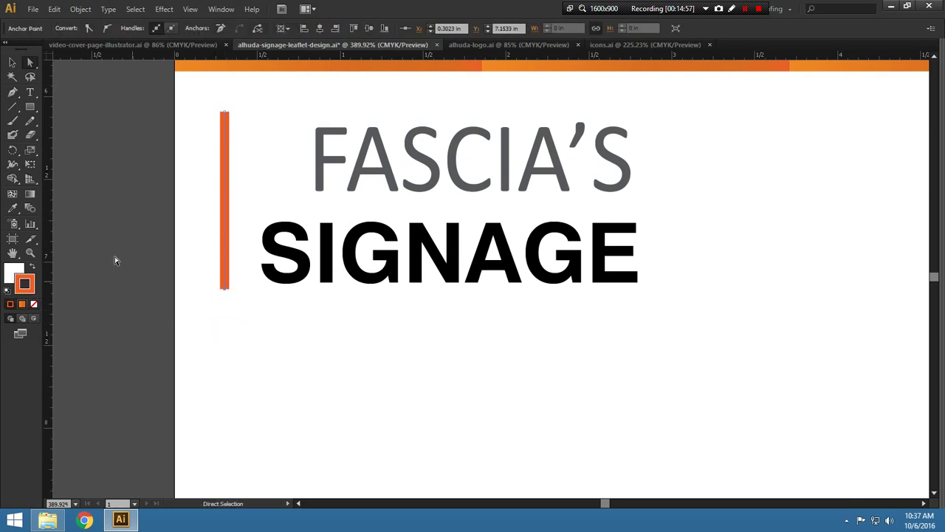
scroll(106, 200, up, 2)
key(v)
click(369, 268)
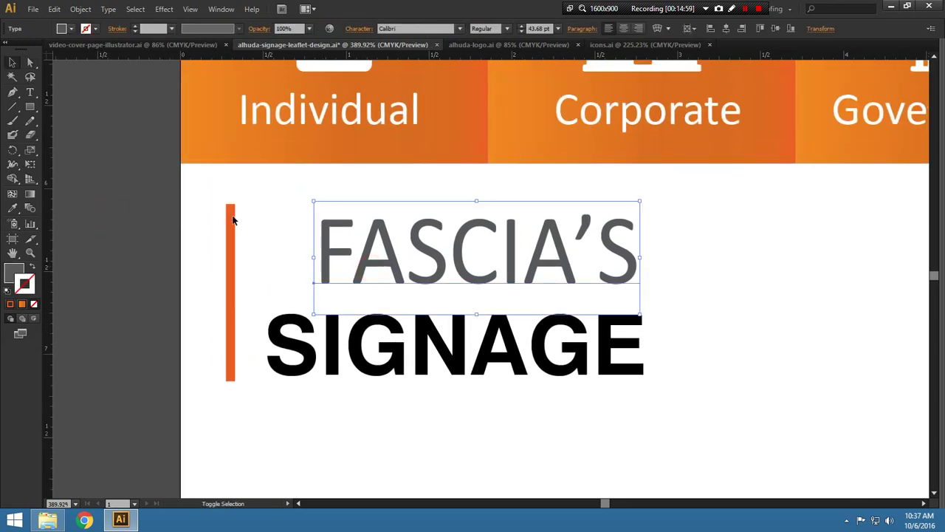
click(96, 175)
Add a horizontal guide at the bar's top and nudge FASCIA'S and SIGNAGE up to it
drag(206, 53, 274, 203)
click(327, 247)
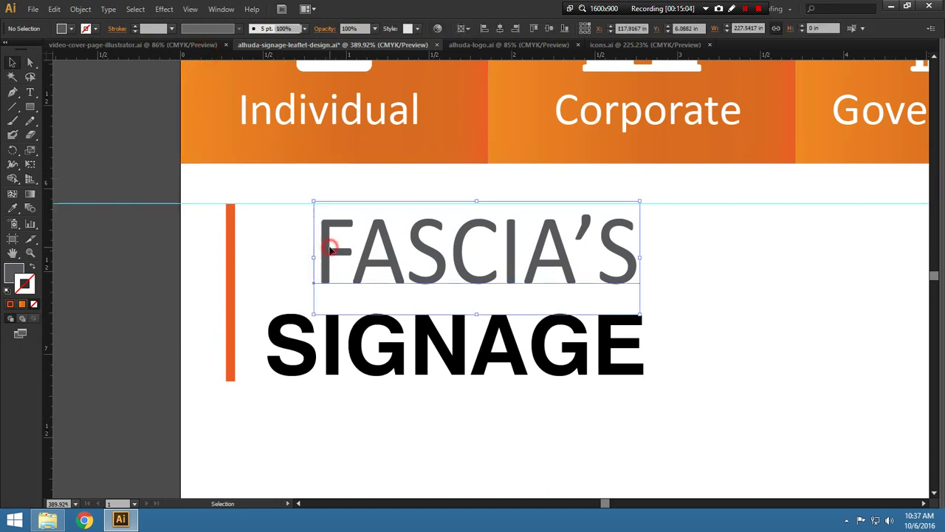
key(Up)
key(Up)
key(Up)
click(375, 363)
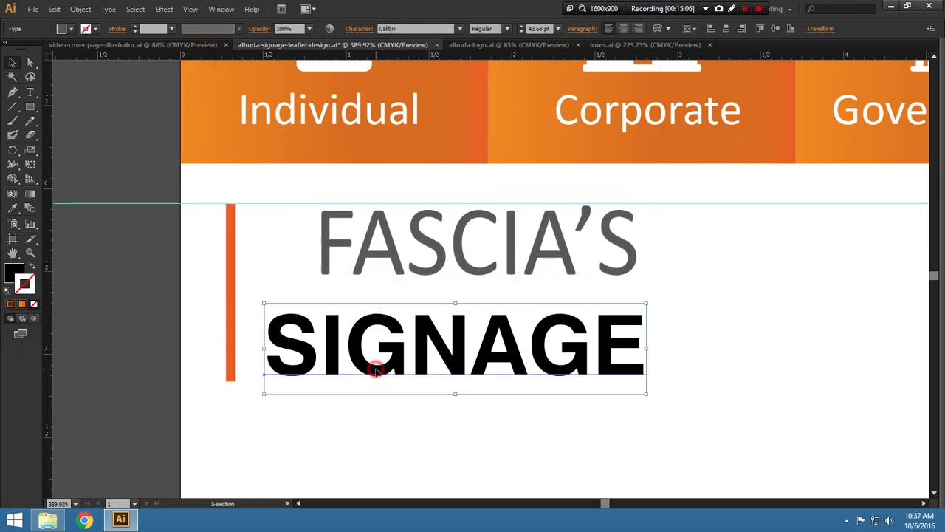
key(Up)
key(Up)
key(Up)
key(Up)
key(Up)
key(Up)
Shorten the orange bar so its bottom ends at SIGNAGE's baseline
ctrl+click(226, 391)
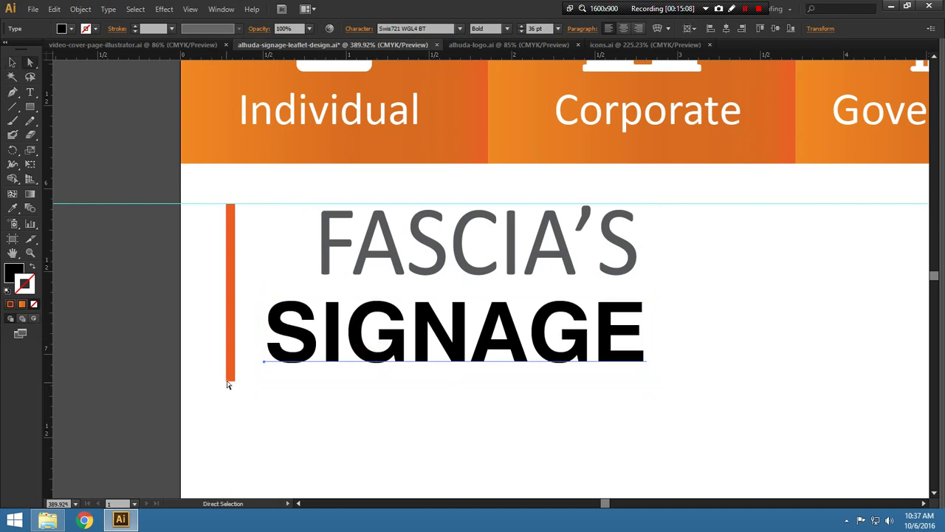
ctrl+click(230, 381)
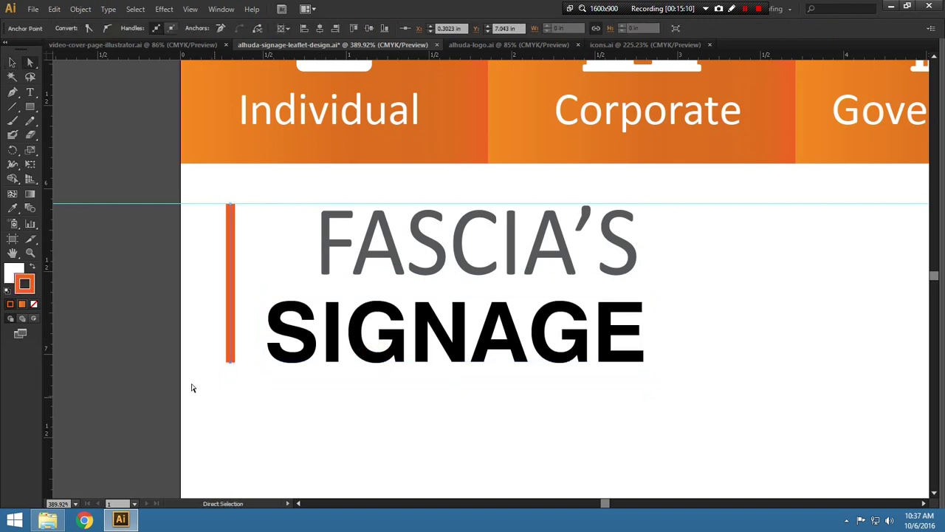
click(133, 297)
Add a 'SHOP' text label on the pasteboard in the Roman regular weight
click(31, 93)
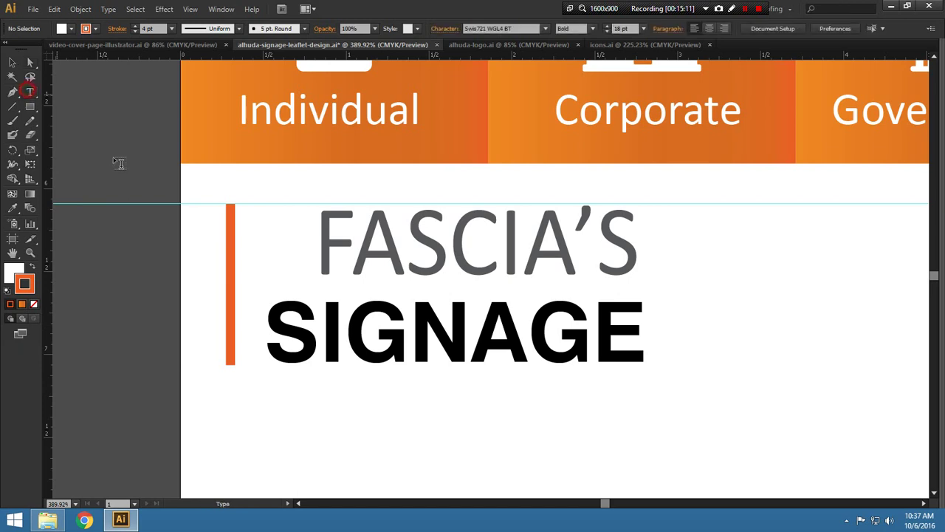
click(113, 156)
text(SHOP)
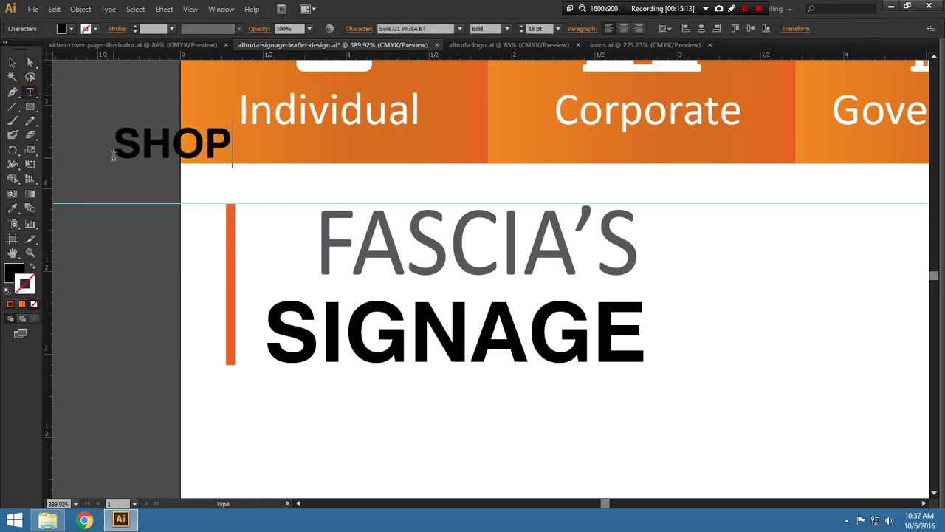
click(13, 61)
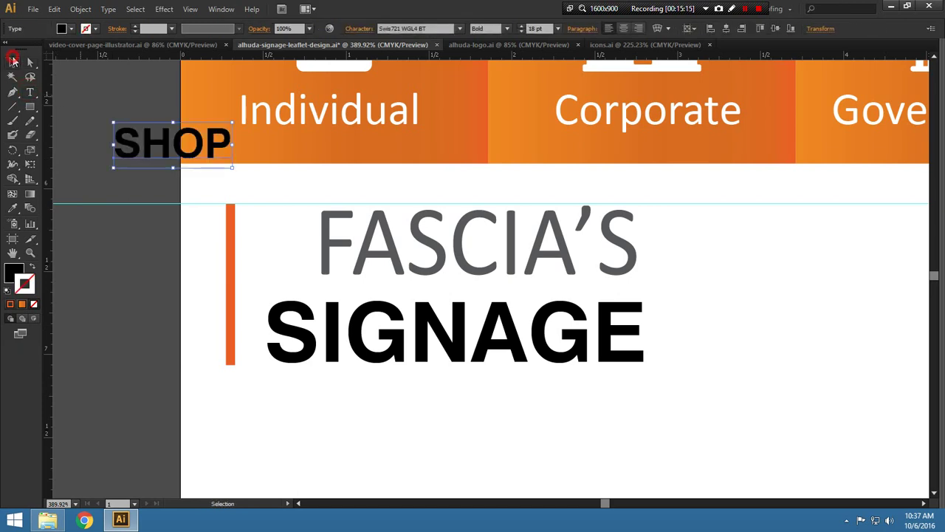
click(507, 30)
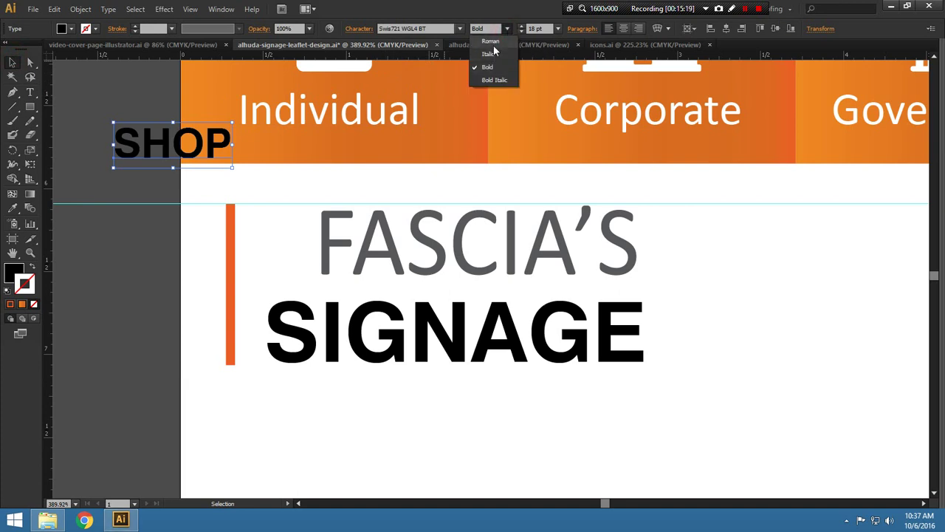
click(490, 41)
Rotate SHOP 90° to vertical and scale it down with Free Transform
key(e)
mouse_move(196, 116)
mouse_down()
mouse_move(189, 96)
mouse_move(183, 157)
mouse_move(292, 234)
mouse_move(296, 224)
mouse_move(284, 277)
mouse_up()
key(v)
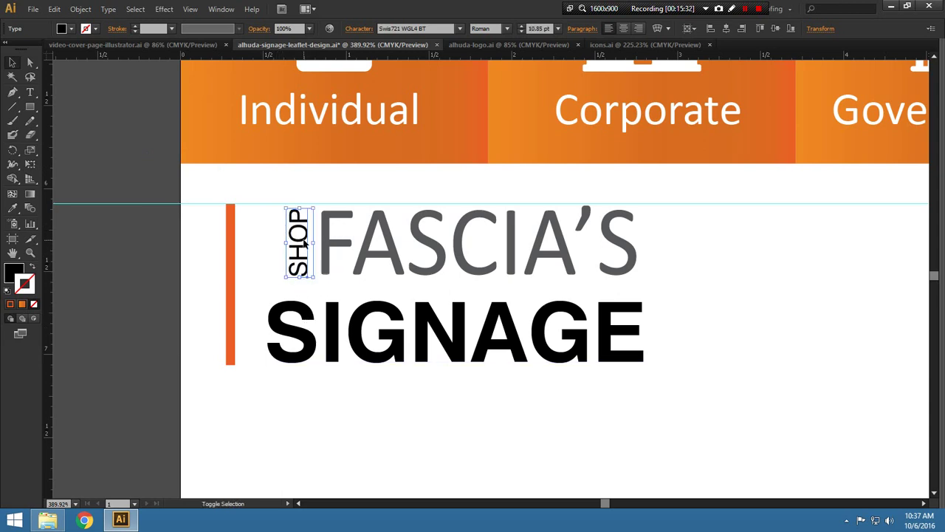
Place a vertical guide at SIGNAGE's left edge and move SHOP slightly left toward it
click(270, 246)
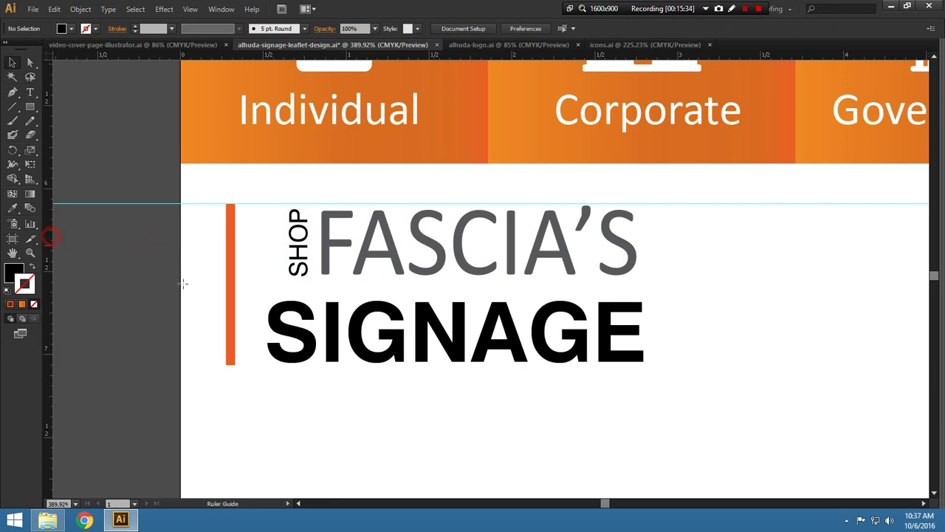
drag(279, 339, 264, 328)
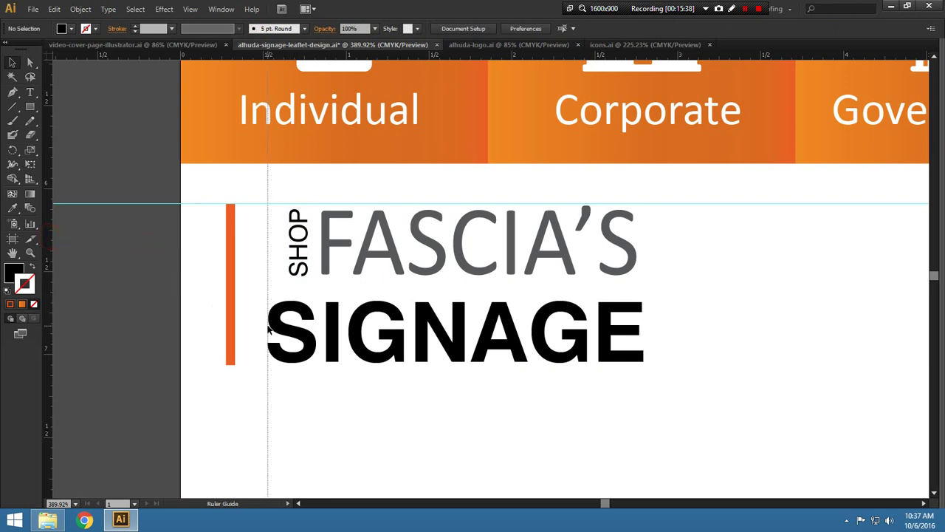
drag(263, 327, 266, 327)
key(z)
click(235, 161)
key(v)
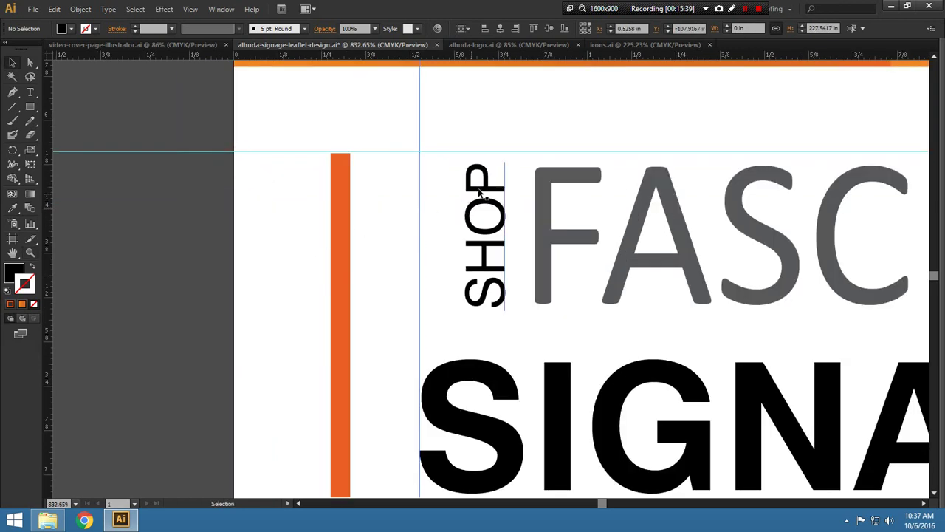
drag(479, 198, 432, 198)
Slide FASCIA'S left against SHOP and enlarge it slightly by its corner handle
drag(484, 260, 306, 260)
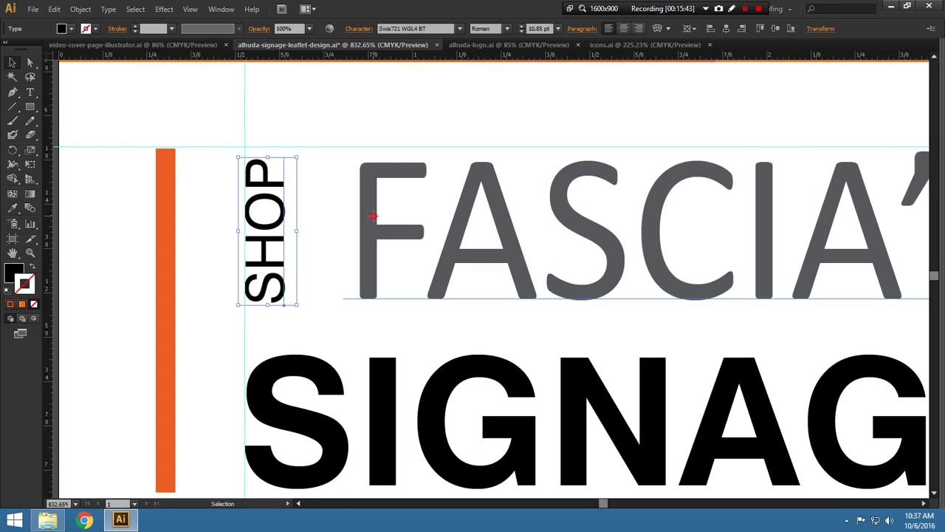
drag(388, 220, 321, 219)
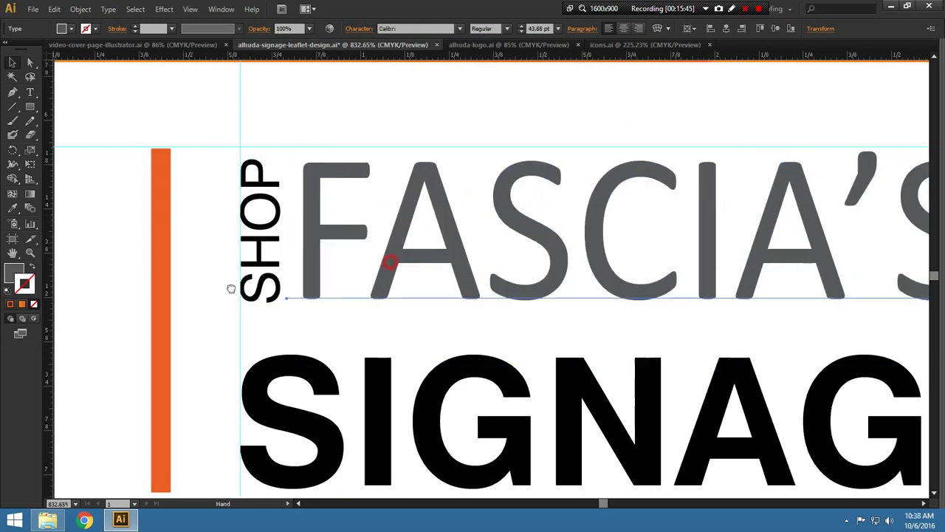
scroll(455, 285, right, 5)
scroll(455, 285, up, 1)
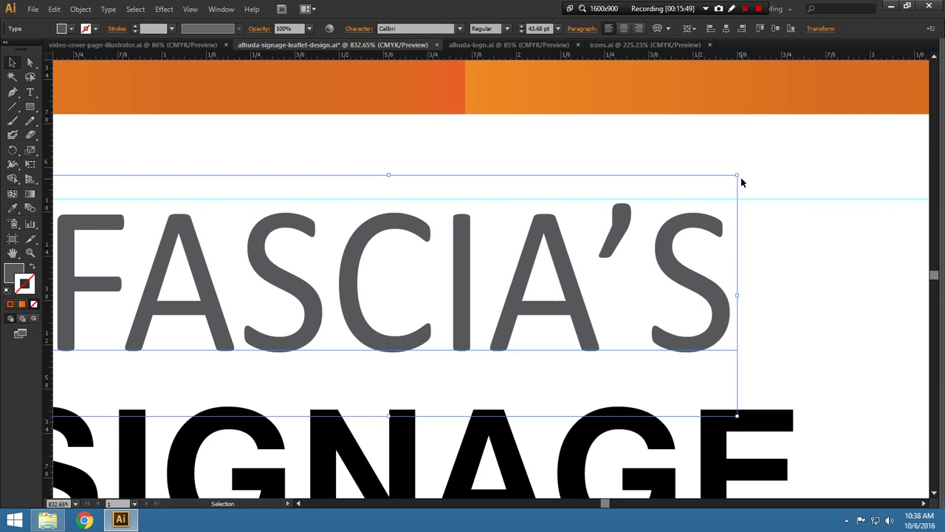
drag(736, 176, 776, 162)
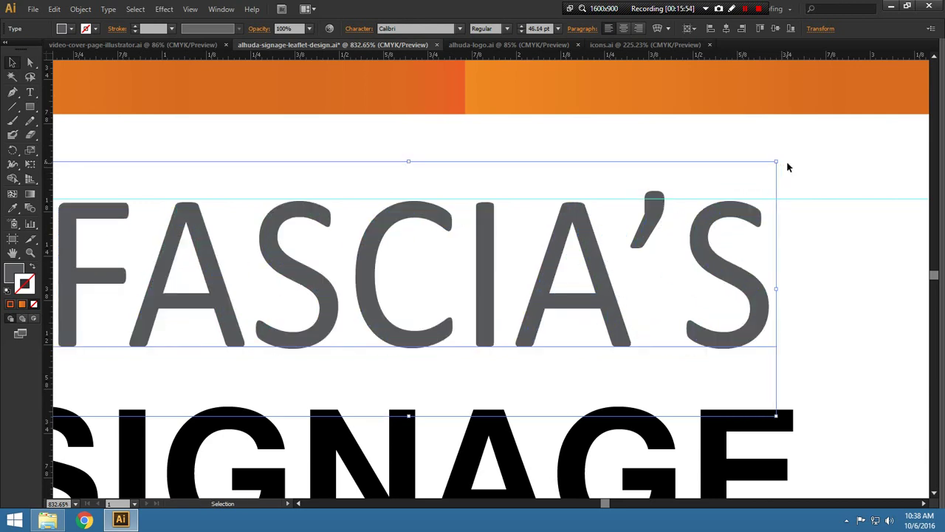
key(ctrl+minus)
key(ctrl+minus)
key(ctrl+minus)
key(ctrl+minus)
key(ctrl+minus)
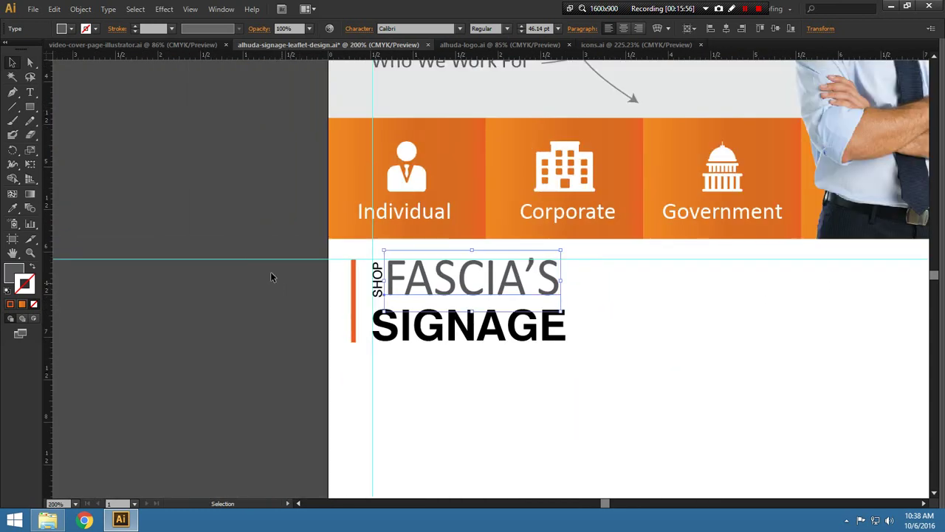
Resize SHOP to about 11.22 pt and nudge it up to span FASCIA'S height
click(377, 279)
scroll(375, 273, up, 5)
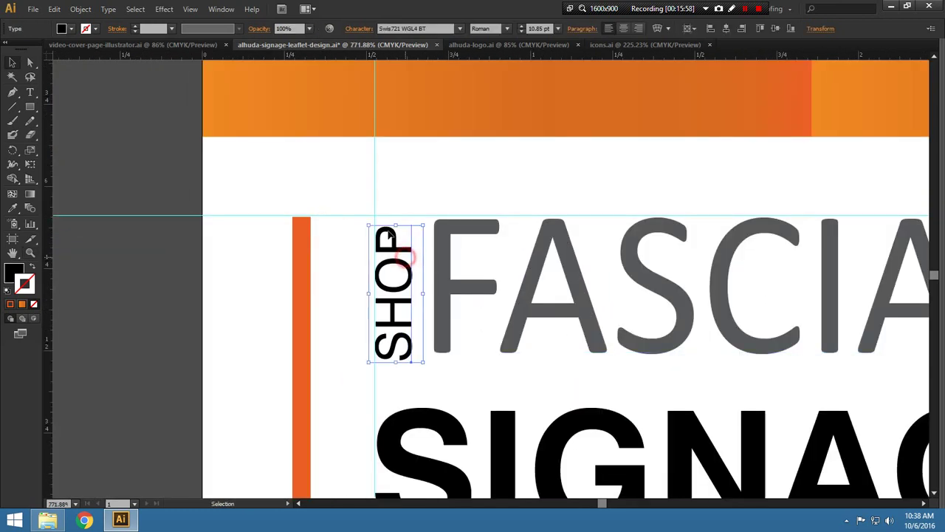
drag(424, 226, 422, 222)
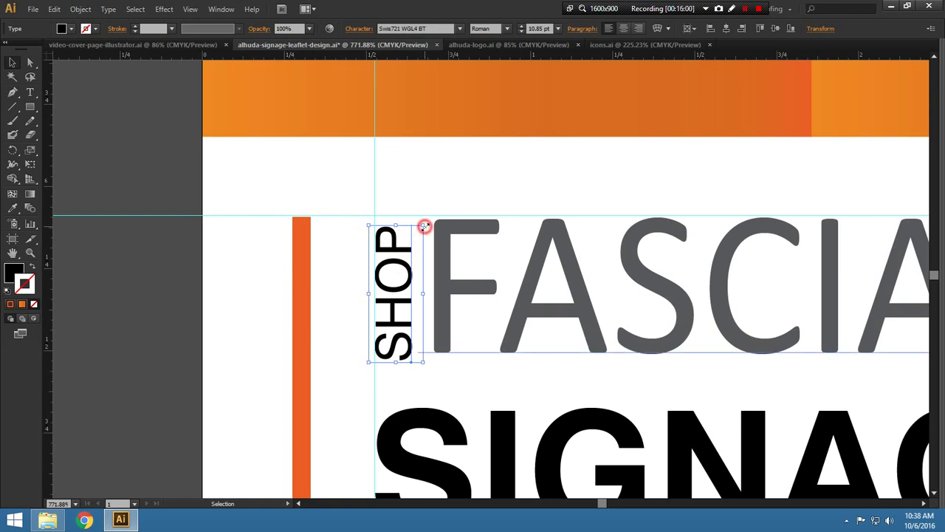
key(Up)
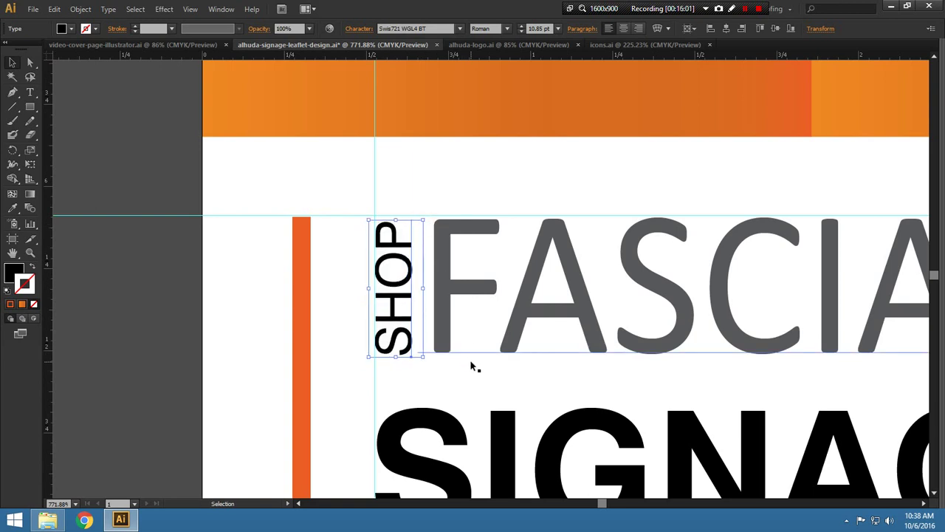
key(Up)
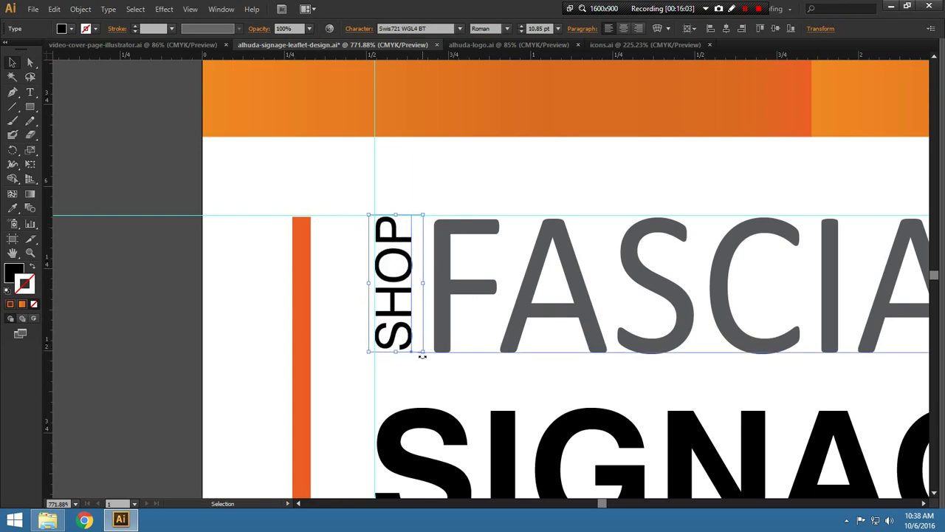
drag(423, 354, 426, 359)
click(197, 322)
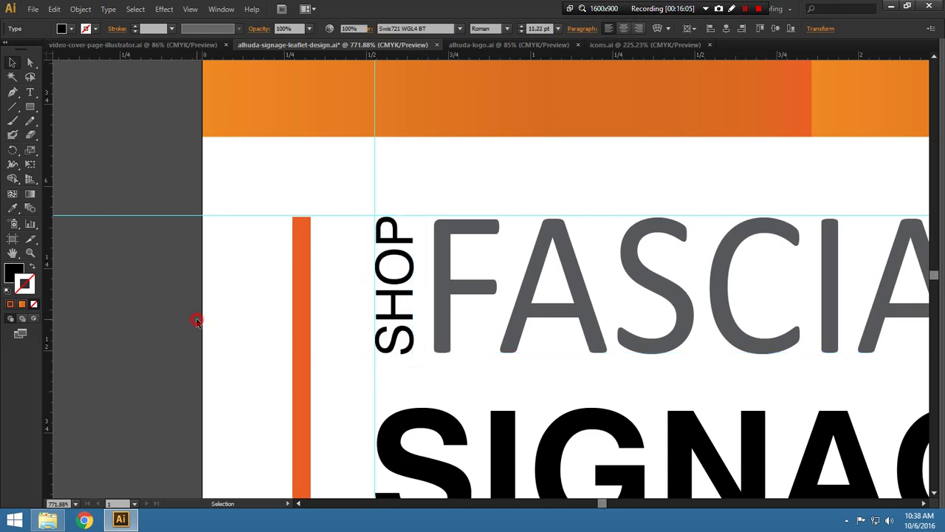
key(ctrl+minus)
key(ctrl+minus)
key(ctrl+minus)
key(ctrl+minus)
key(ctrl+minus)
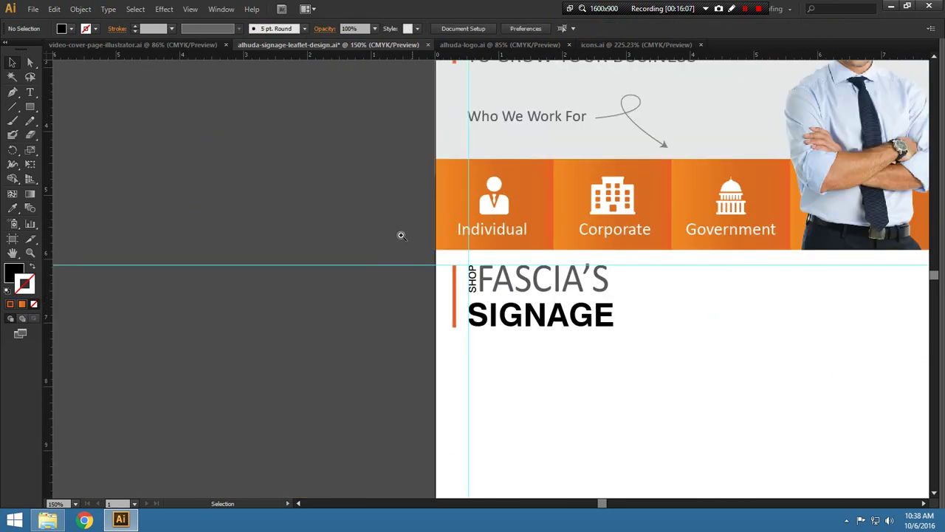
Scale FASCIA'S down slightly and nudge FASCIA'S and SHOP down two steps
key(z)
click(701, 395)
click(682, 350)
key(v)
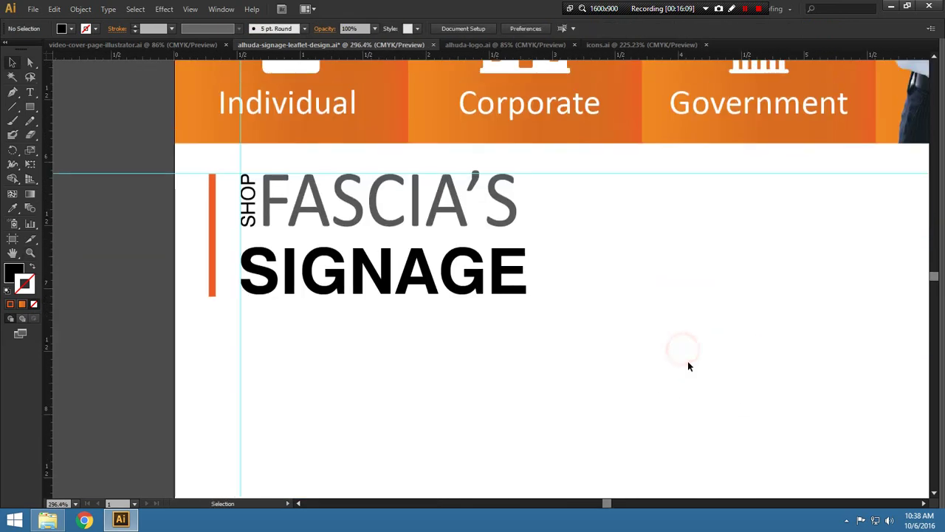
click(477, 219)
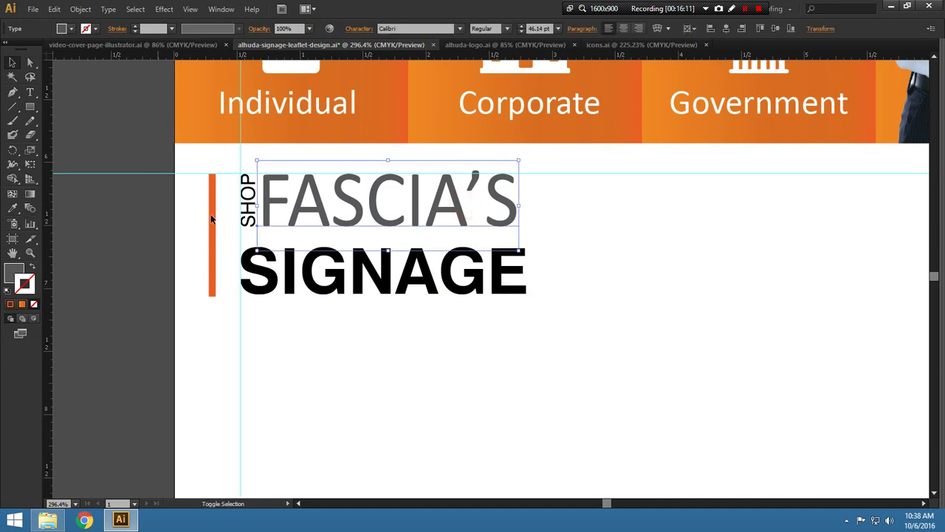
shift+click(244, 200)
shift+click(521, 254)
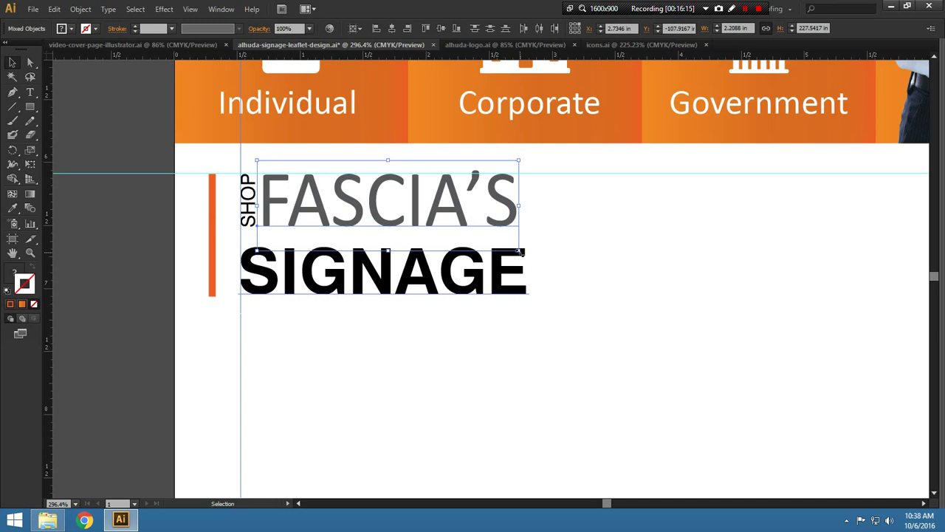
drag(414, 199, 399, 200)
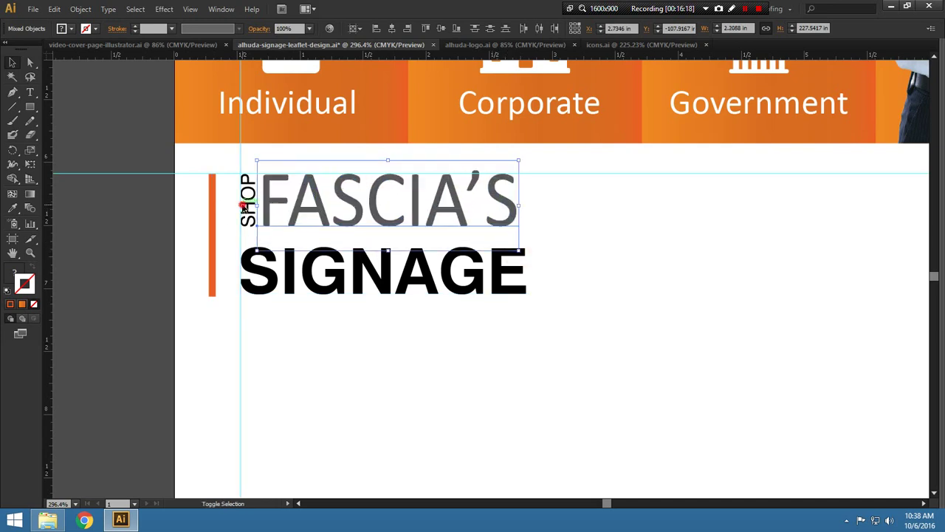
shift+click(243, 207)
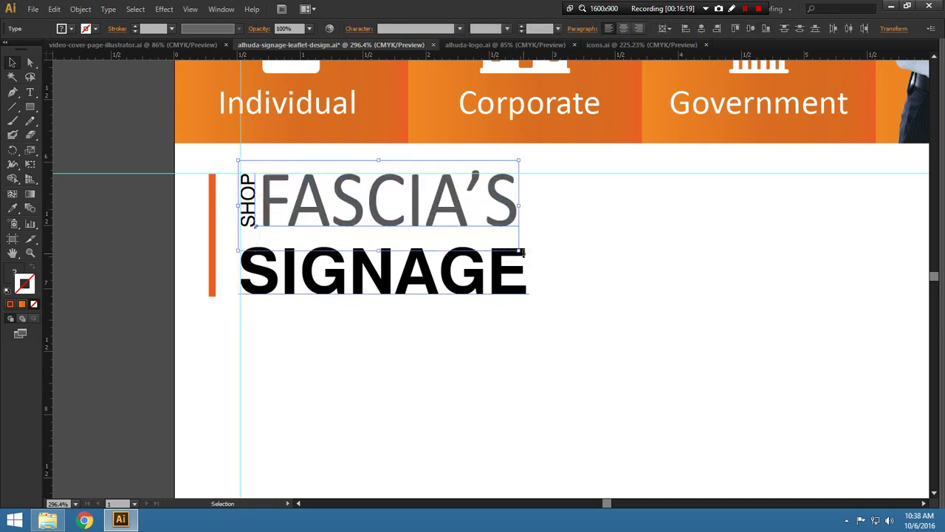
drag(520, 252, 499, 244)
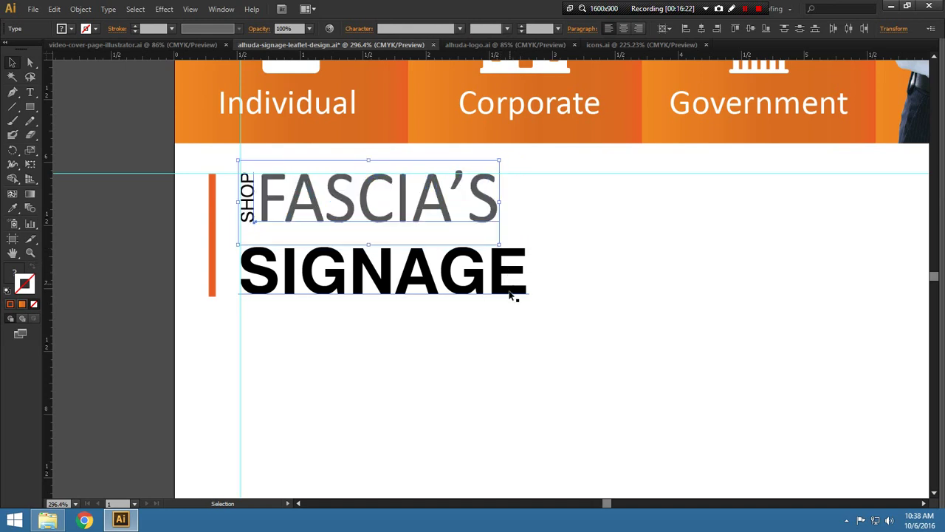
key(Down)
key(Down)
key(Down)
key(Down)
key(Down)
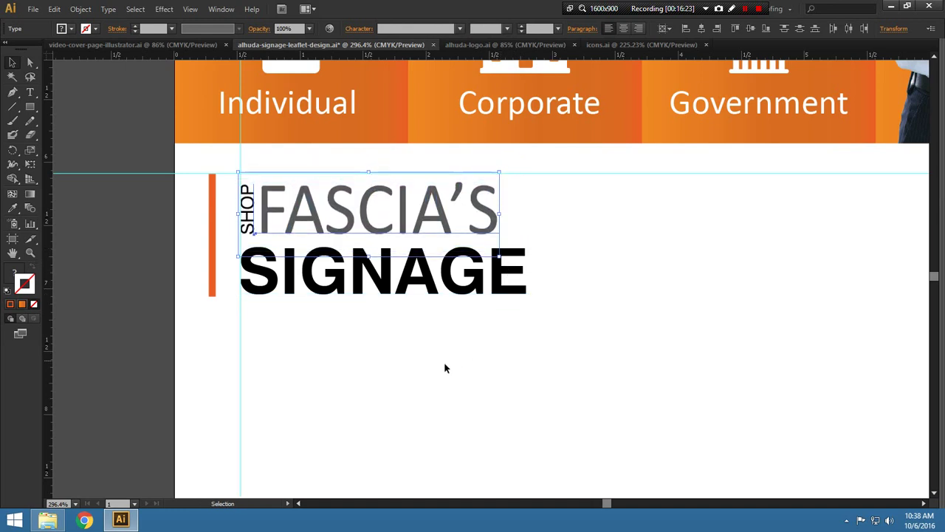
key(Down)
Shorten the orange bar from its bottom and nudge all three heading words up
key(a)
drag(213, 297, 213, 292)
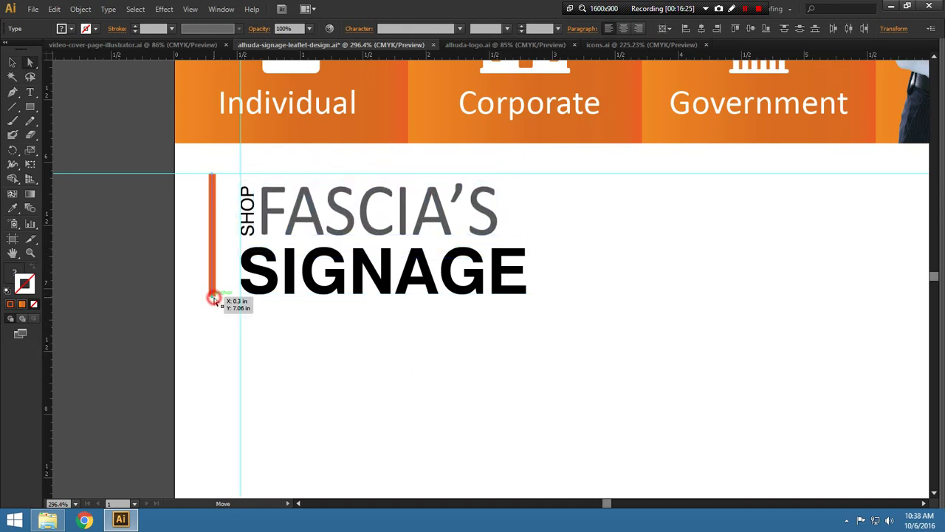
click(323, 347)
key(v)
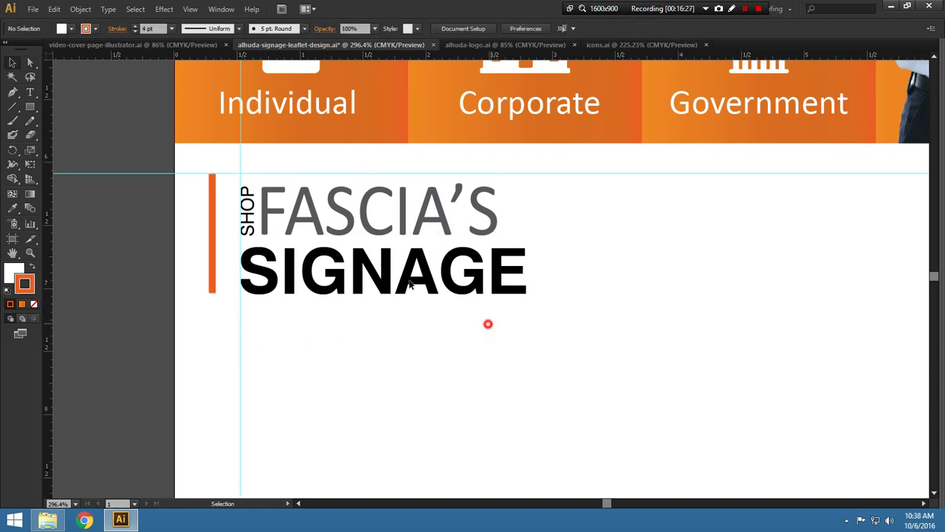
drag(489, 323, 268, 223)
key(Up)
key(Up)
key(Up)
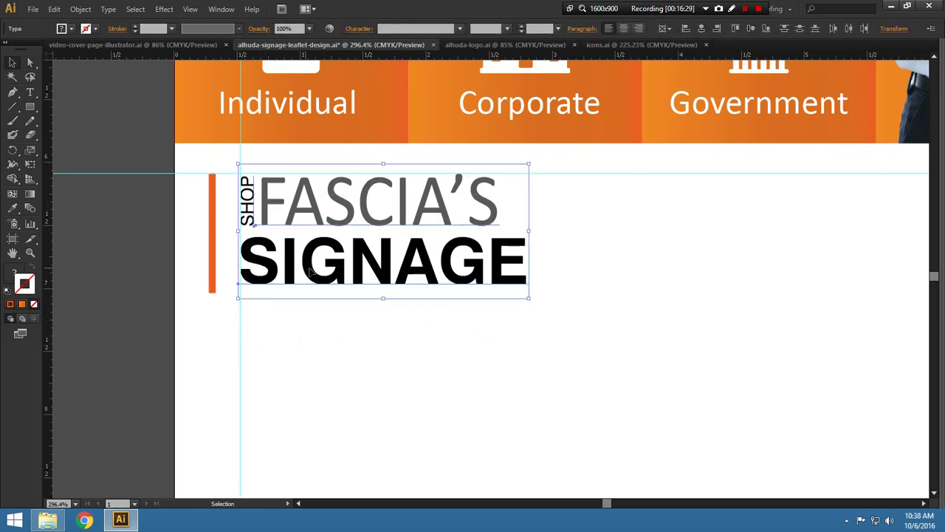
key(Up)
key(Up)
key(Up)
click(314, 328)
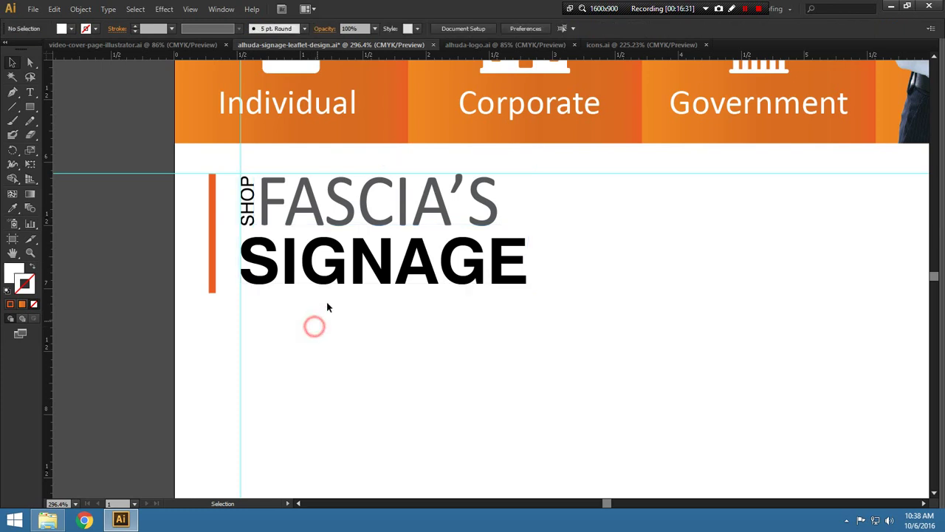
Nudge SIGNAGE down one step and change its fill from black to dark grey
click(335, 275)
key(Down)
key(Down)
key(Down)
key(Down)
click(331, 344)
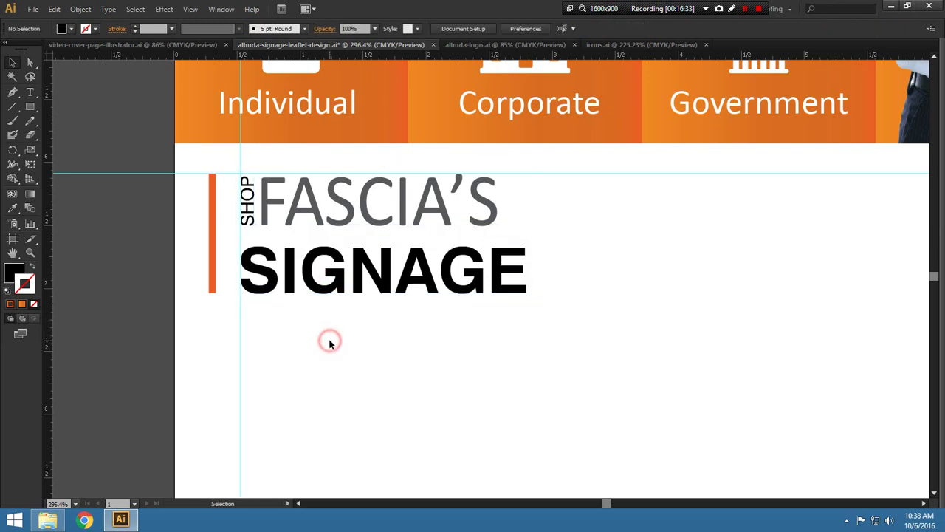
click(338, 268)
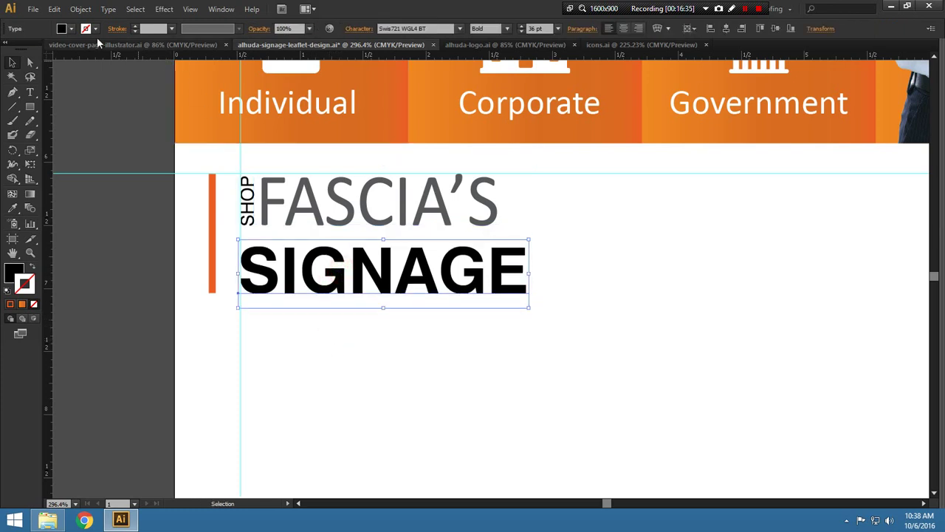
click(71, 28)
click(27, 84)
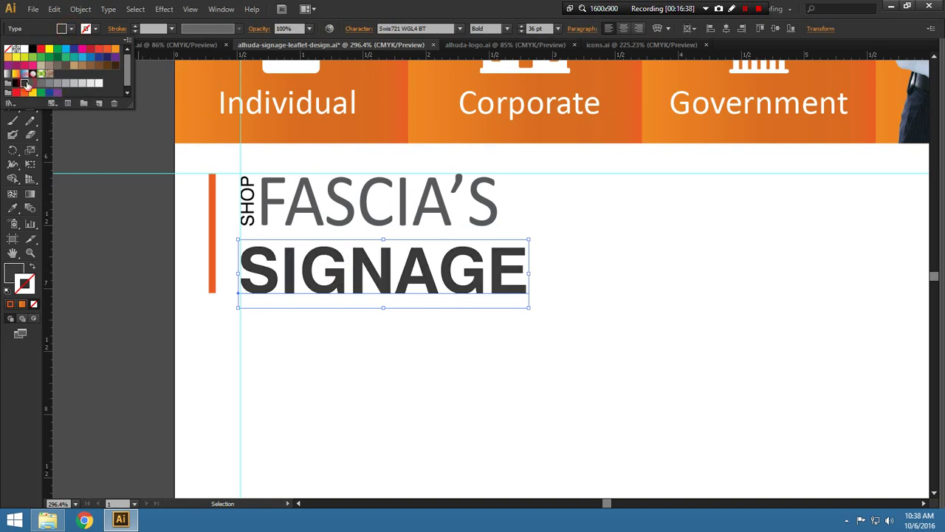
click(136, 307)
Delete the horizontal and vertical guides and zoom into the leaflet's lower part
key(ctrl+0)
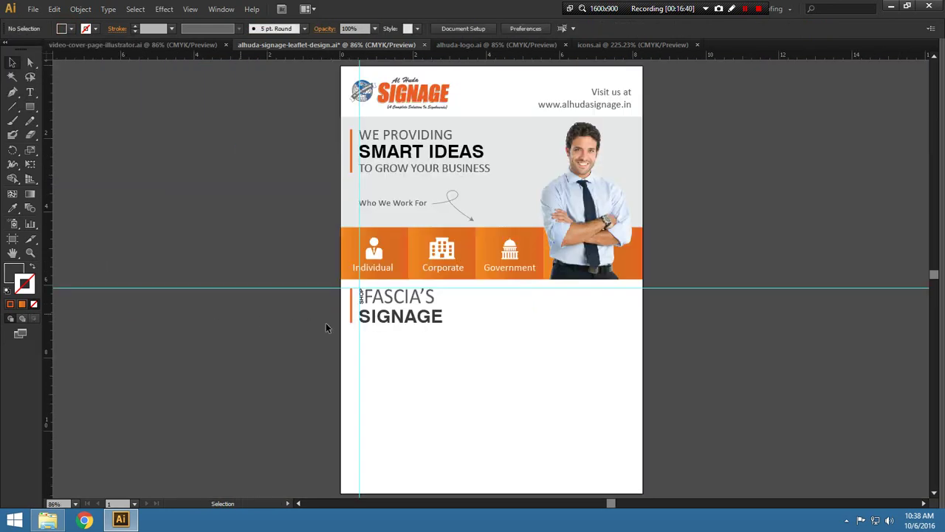
drag(749, 261, 775, 324)
key(Delete)
drag(411, 382, 350, 424)
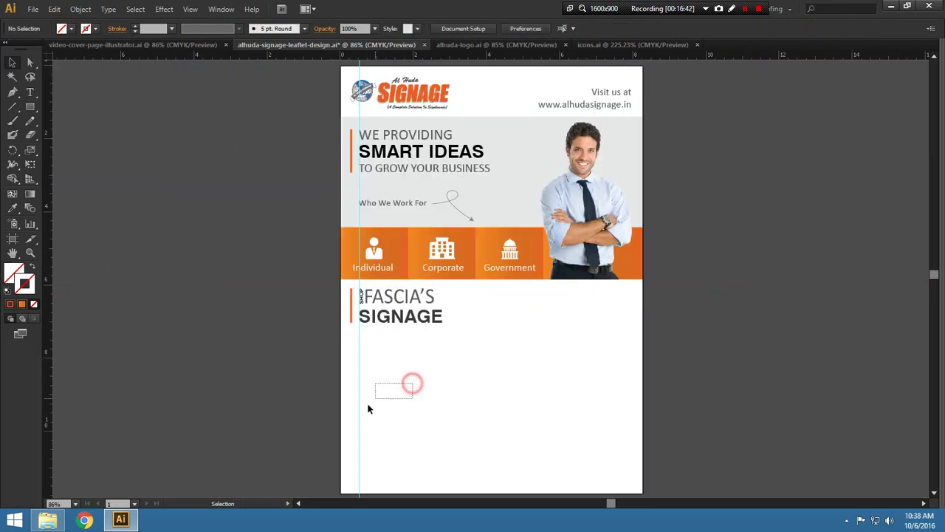
key(Delete)
key(z)
drag(302, 175, 688, 416)
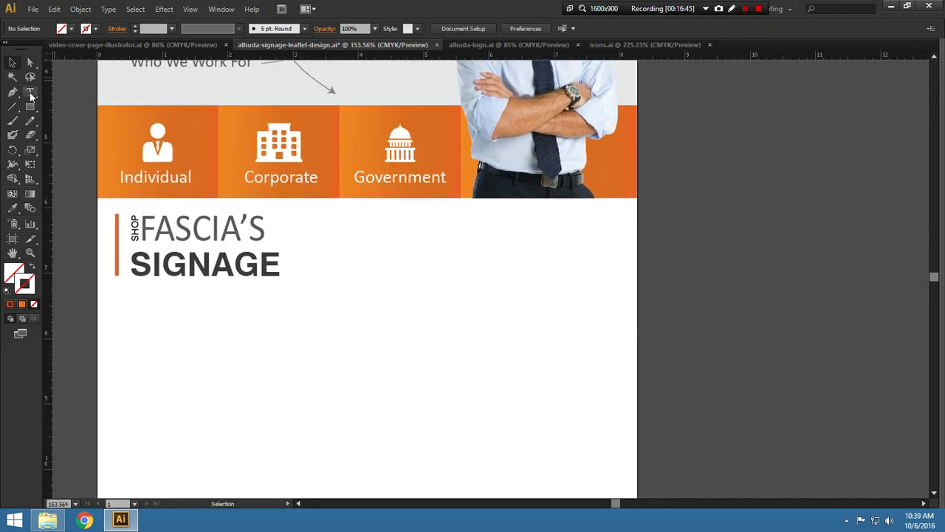
Draw an area text frame right of the heading, between guides at its top and SIGNAGE's bottom
click(30, 92)
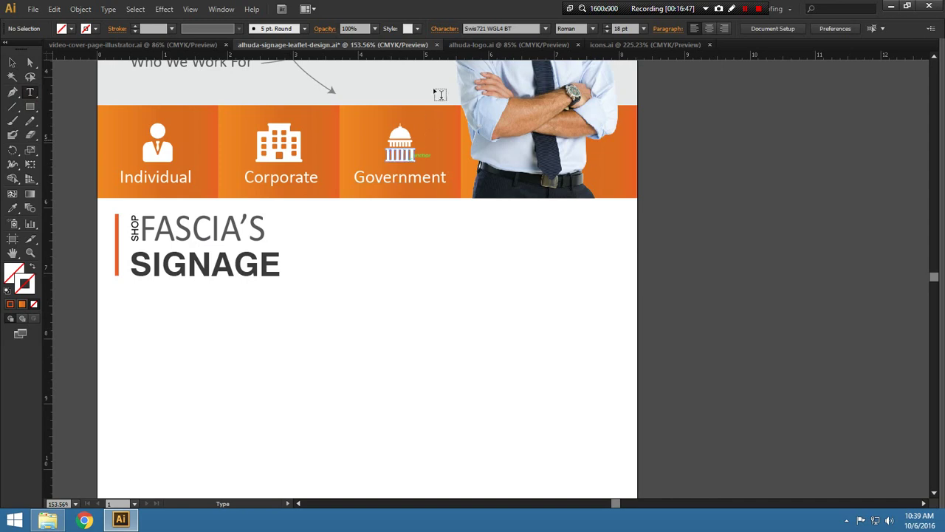
drag(461, 56, 458, 215)
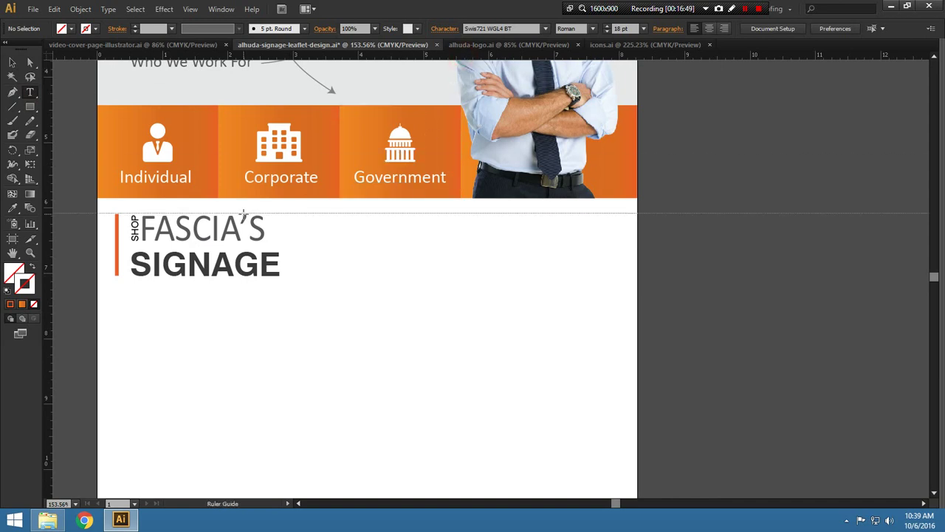
drag(556, 55, 336, 275)
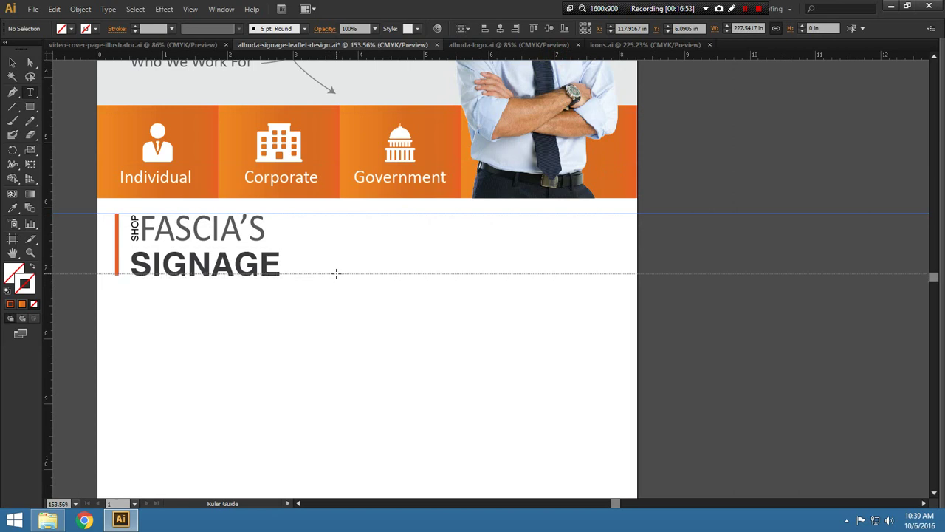
drag(336, 275, 336, 277)
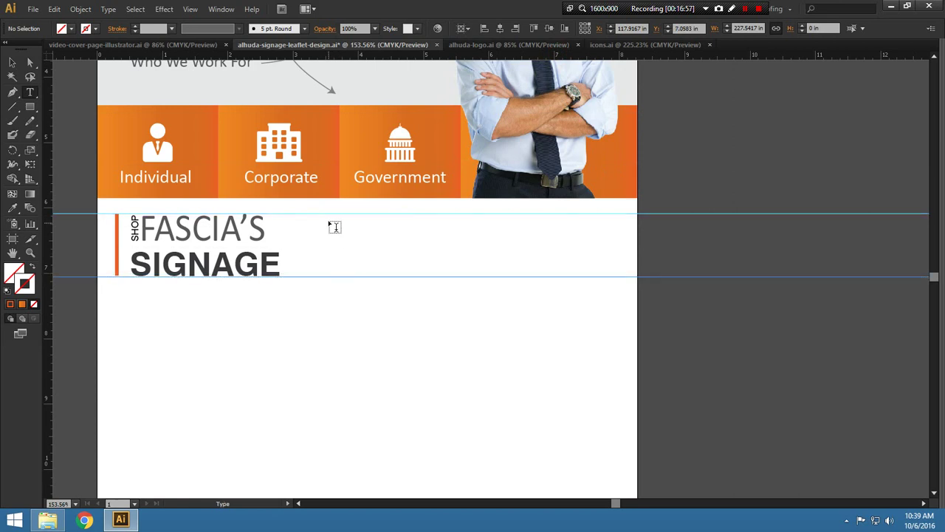
drag(329, 214, 620, 277)
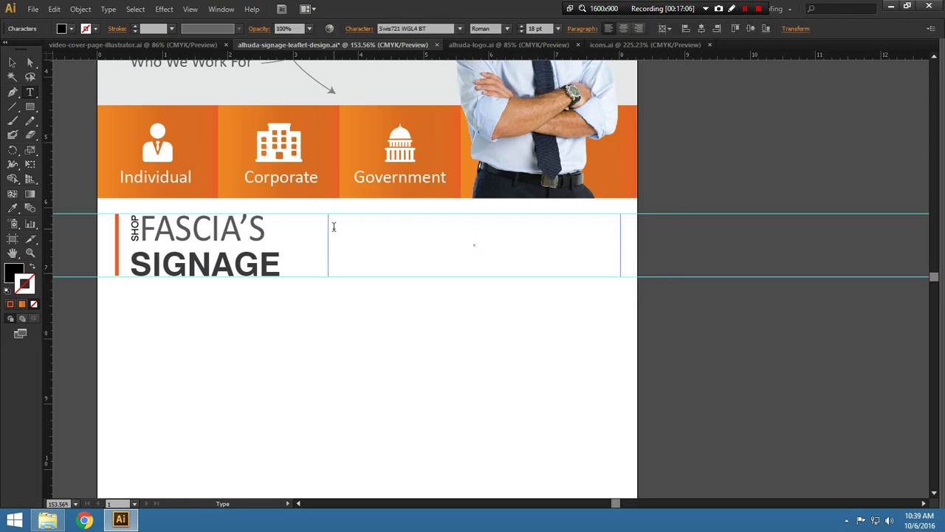
Copy the 'All shapes, all sizes' paragraph from Introduction.txt in a maximized Notepad
key(alt+Tab)
click(236, 172)
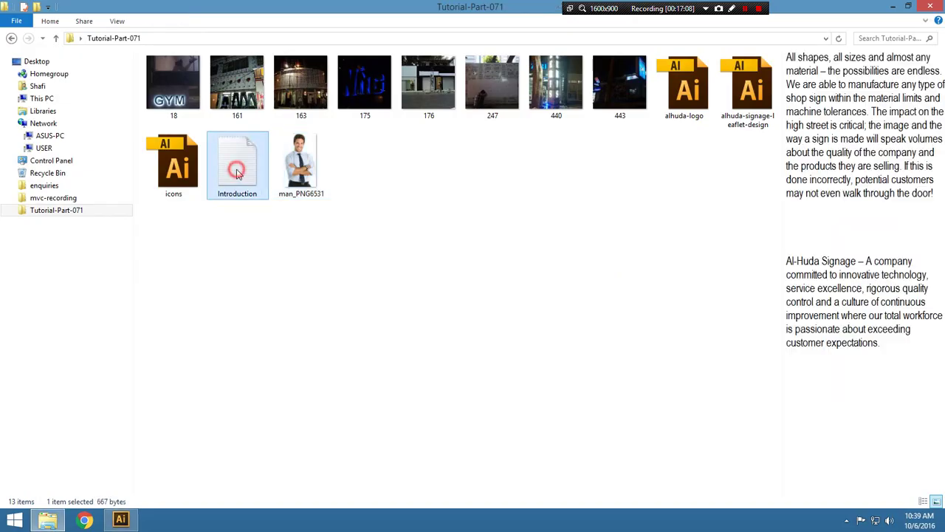
double_click(221, 159)
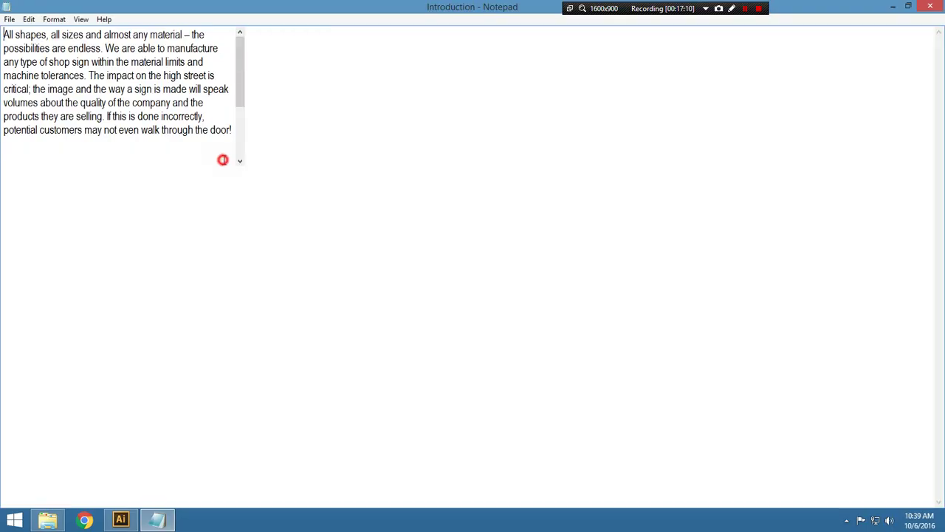
drag(791, 49, 3, 38)
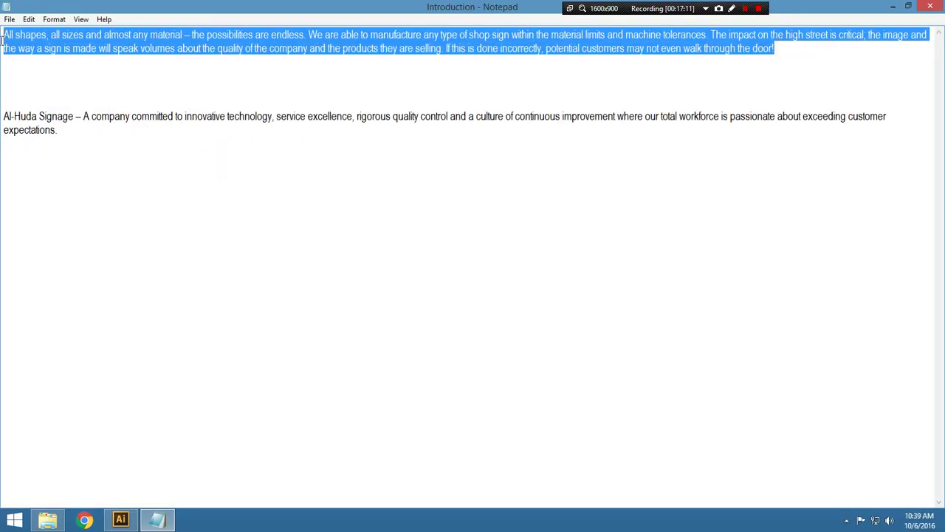
right_click(47, 37)
click(111, 75)
Paste the copied paragraph into the empty text box beside the heading and select it all
click(896, 6)
key(alt+Tab)
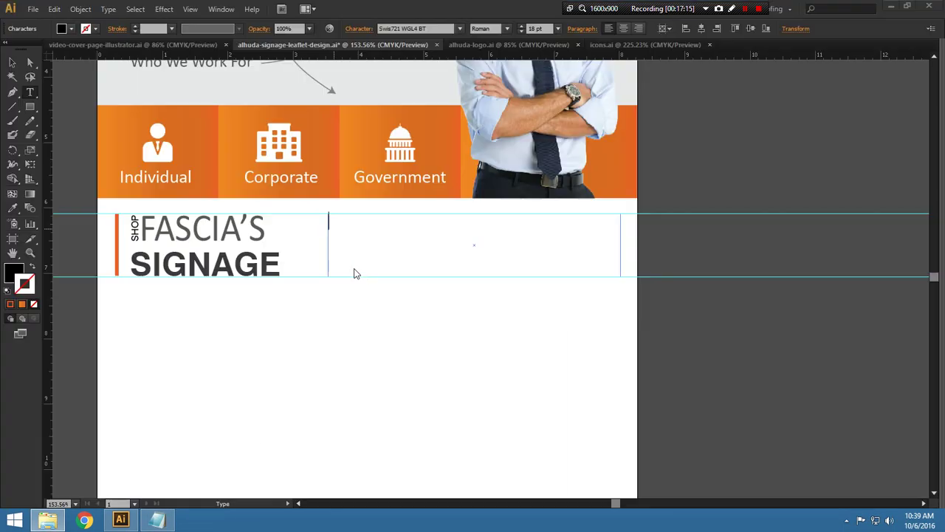
double_click(399, 255)
key(ctrl+v)
key(ctrl+a)
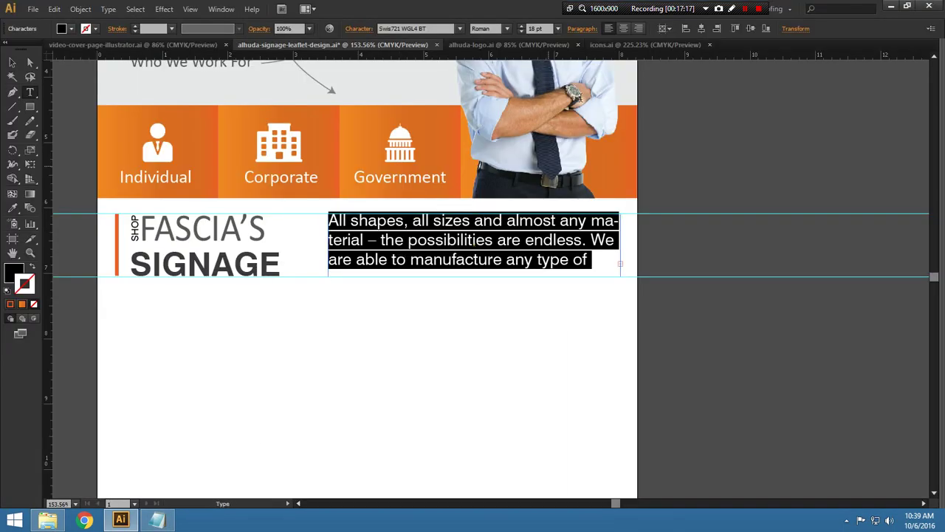
Set the paragraph's font size to 10 pt in the Character panel
click(221, 9)
mouse_move(384, 463)
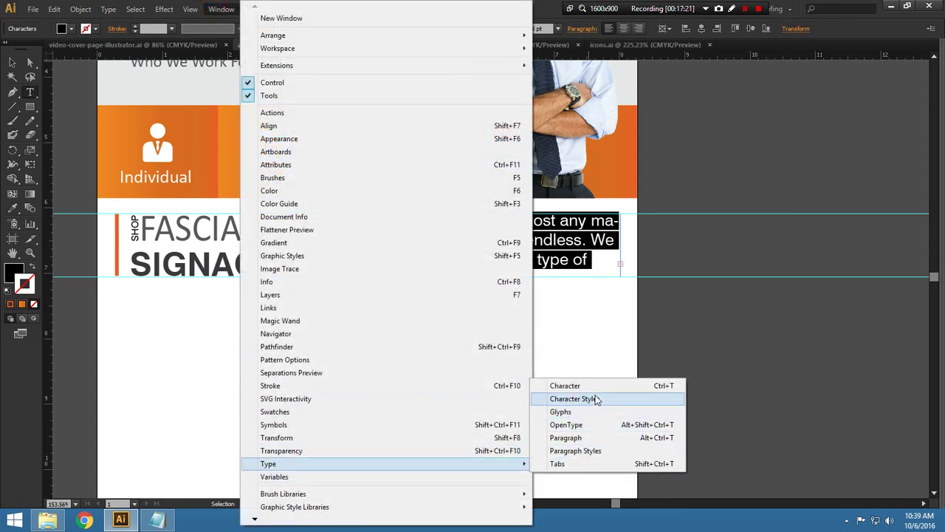
click(597, 385)
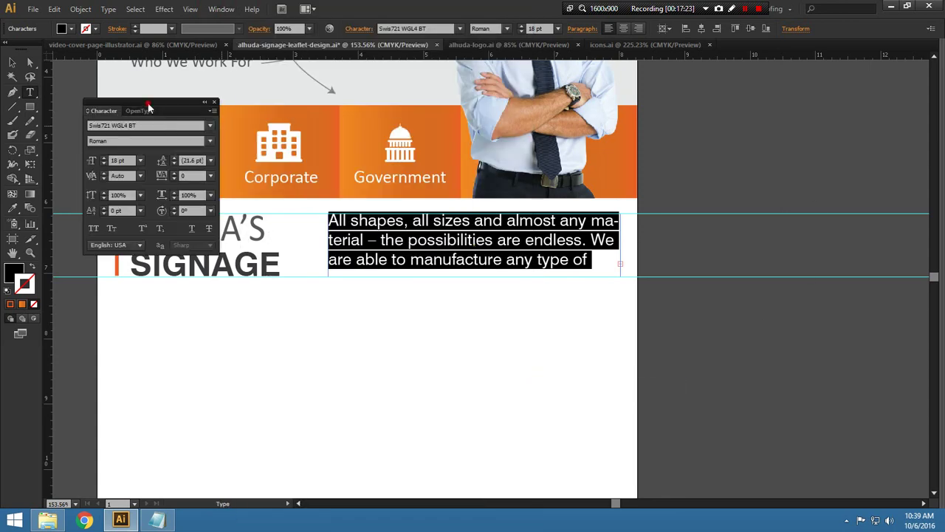
drag(147, 107, 772, 82)
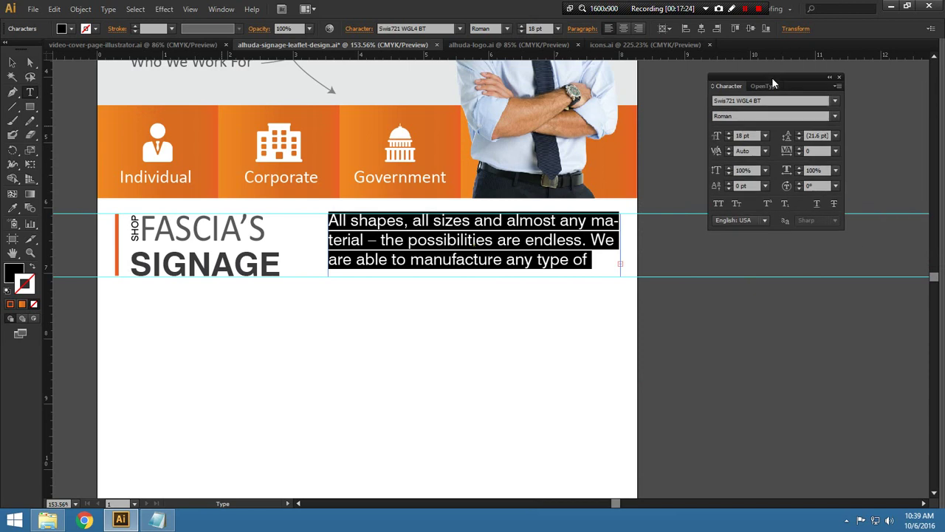
click(747, 136)
text(12)
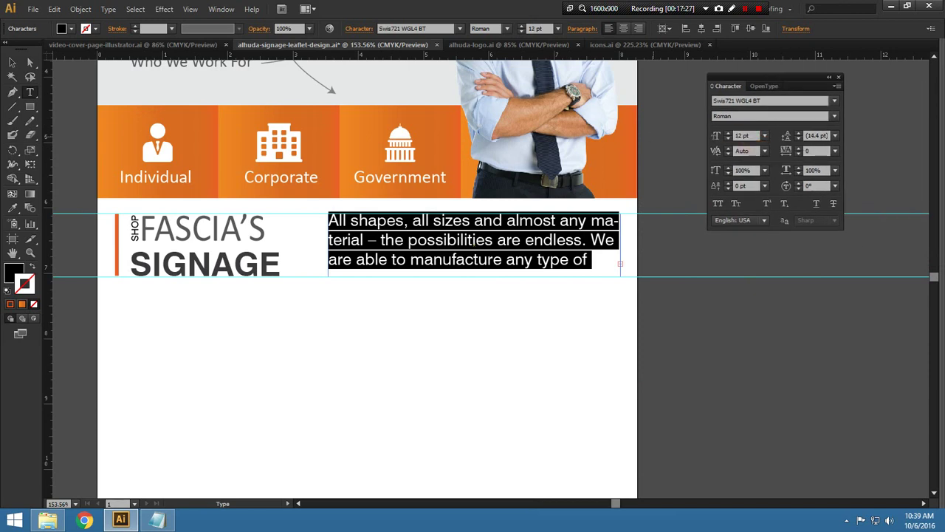
key(Return)
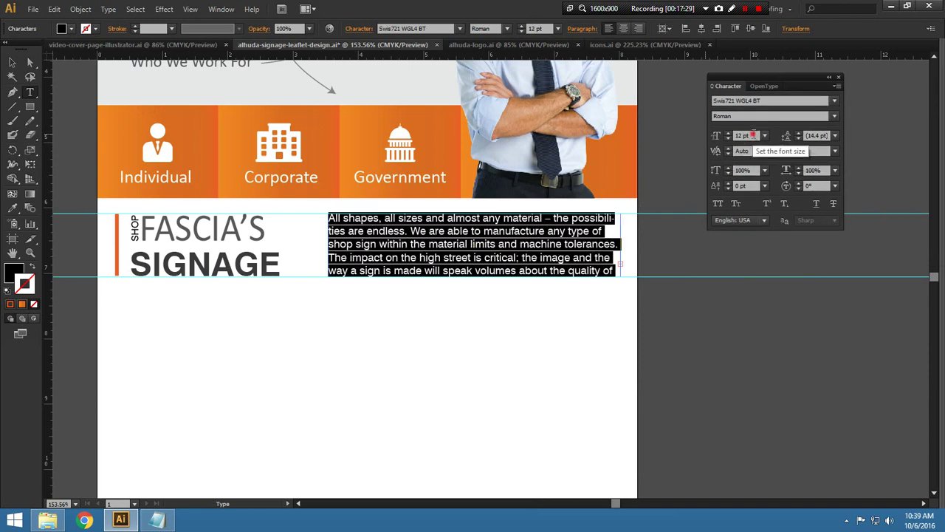
click(753, 136)
text(10)
key(Return)
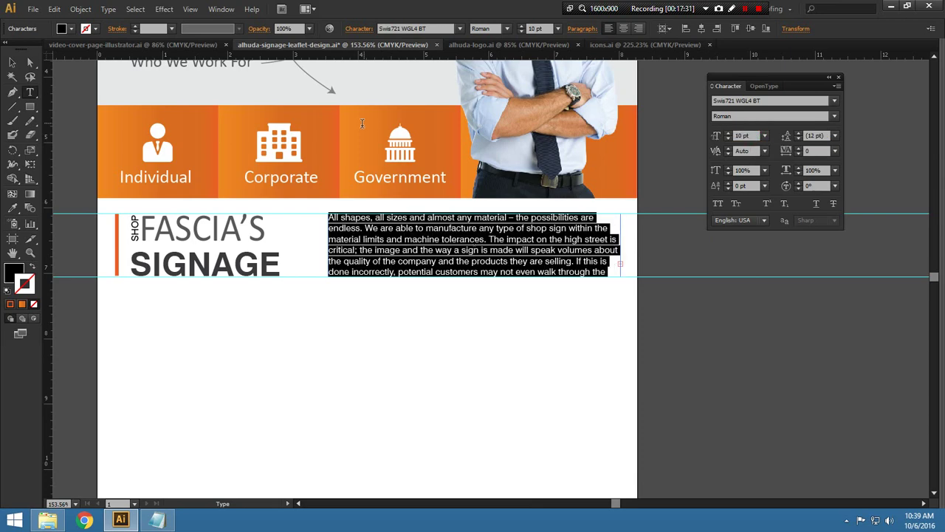
Justify the paragraph with its last line aligned left from the Paragraph panel
click(215, 10)
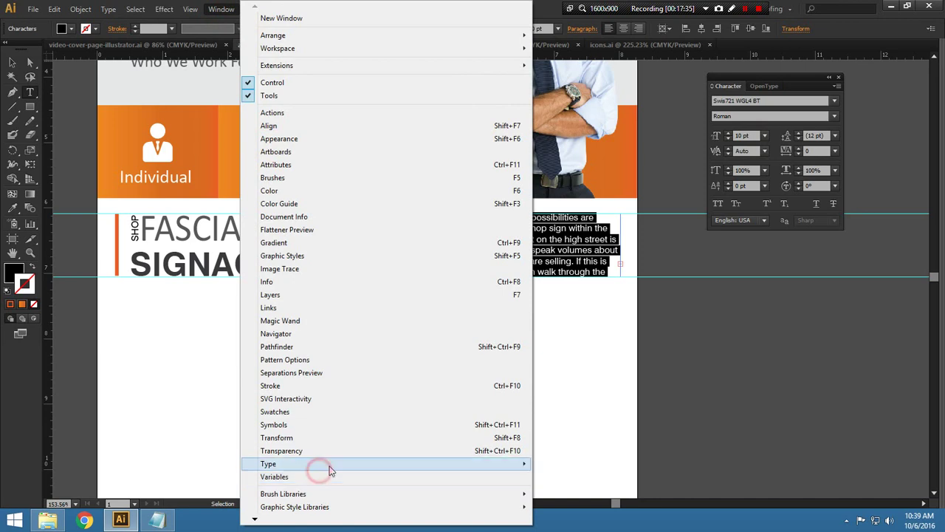
mouse_move(295, 464)
click(606, 441)
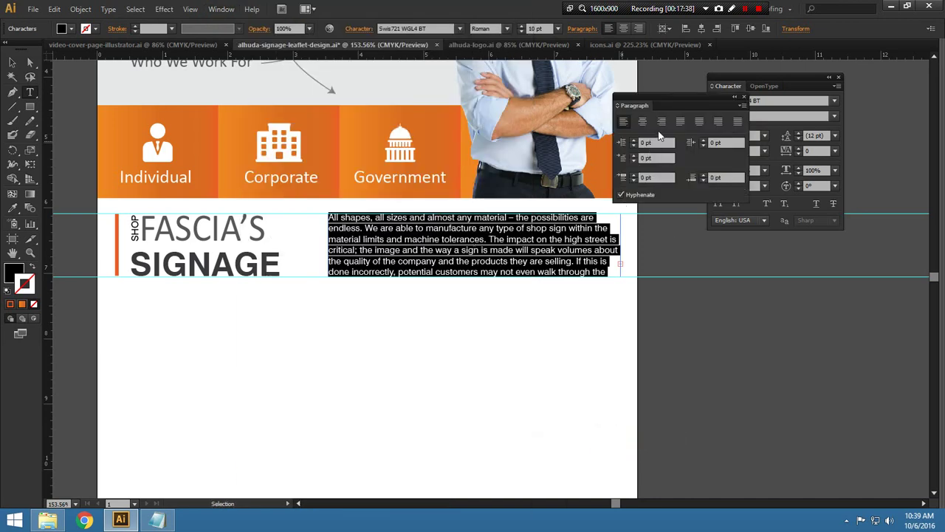
click(681, 121)
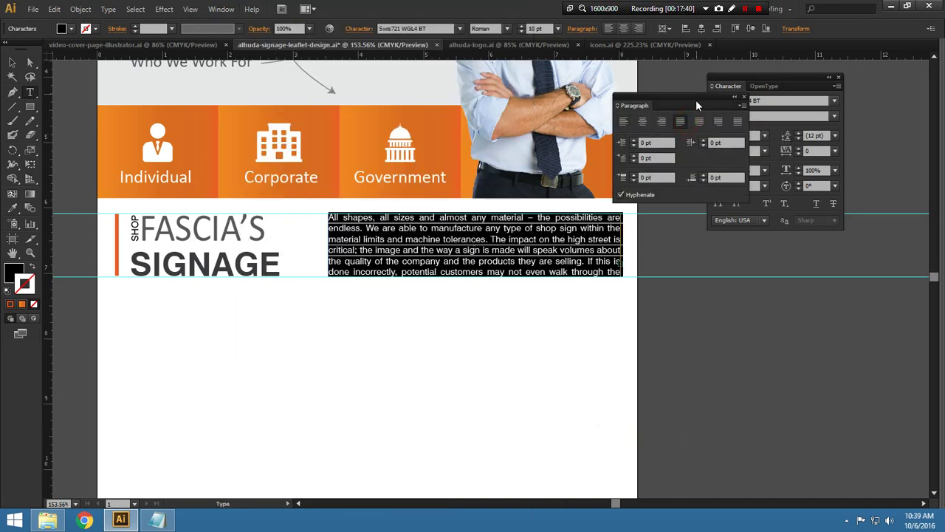
drag(696, 106, 786, 281)
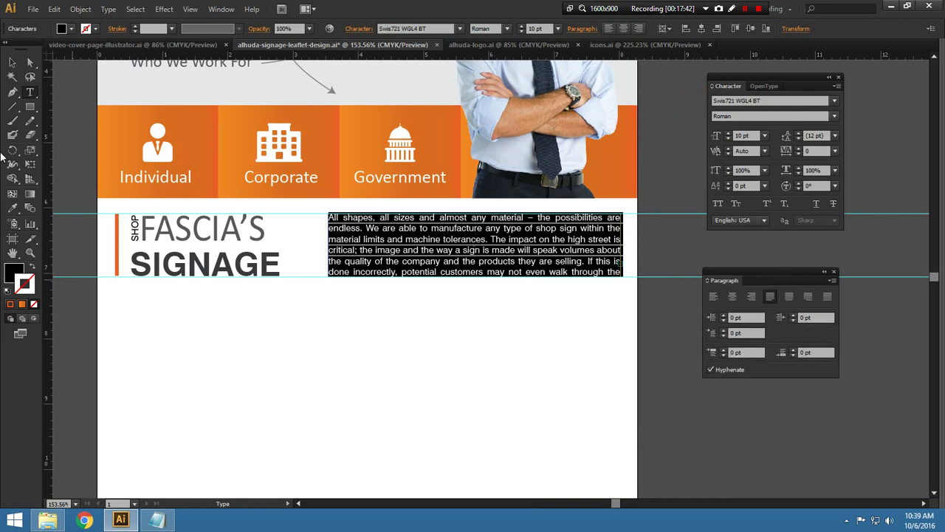
Deselect the text and pick the paragraph frame with Direct Selection
click(13, 63)
click(331, 334)
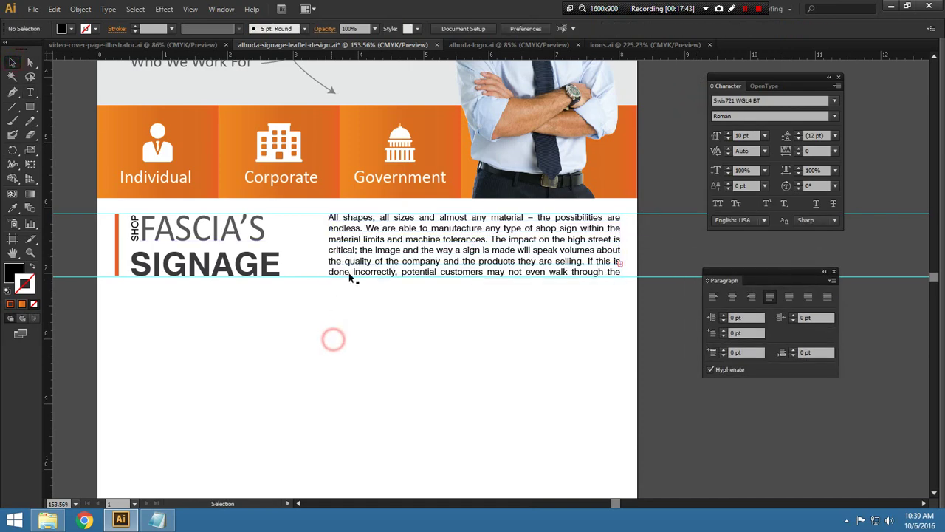
key(a)
click(340, 272)
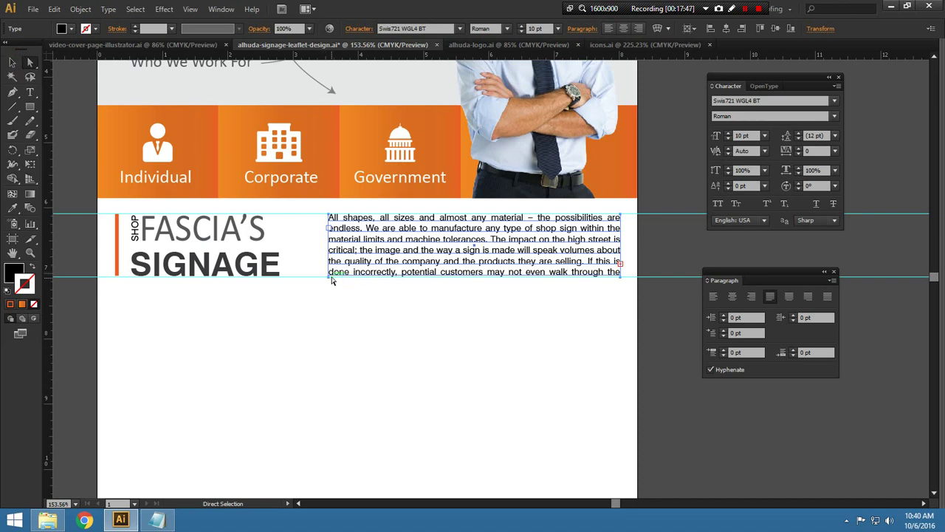
Widen the text frame by moving its left edge further left so all text fits
click(330, 279)
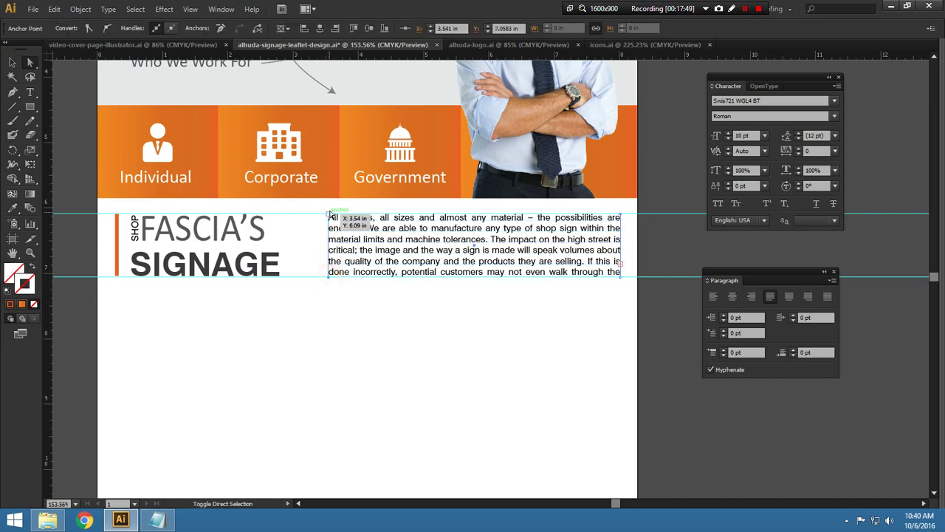
shift+click(330, 217)
key(Left)
key(Left)
key(Left)
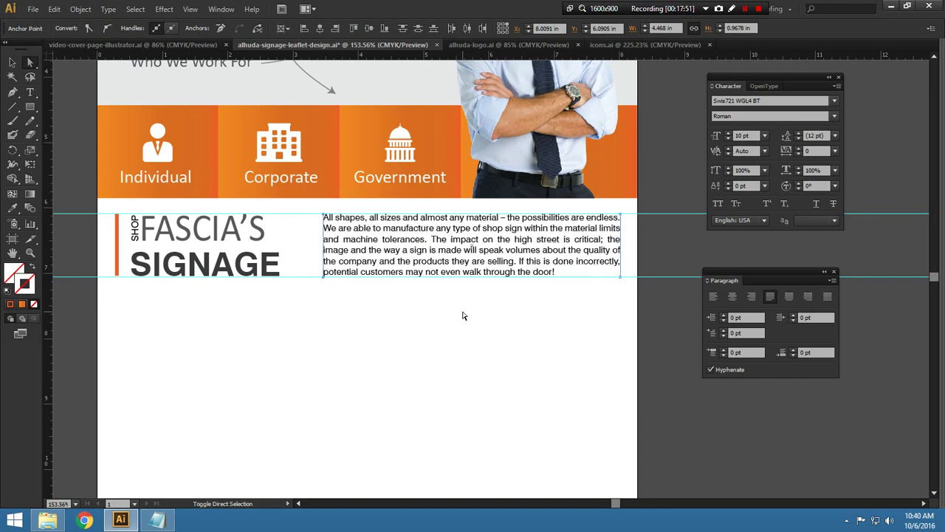
key(Left)
key(Left)
key(Left)
key(Left)
key(Left)
key(Left)
key(Right)
key(Right)
key(Right)
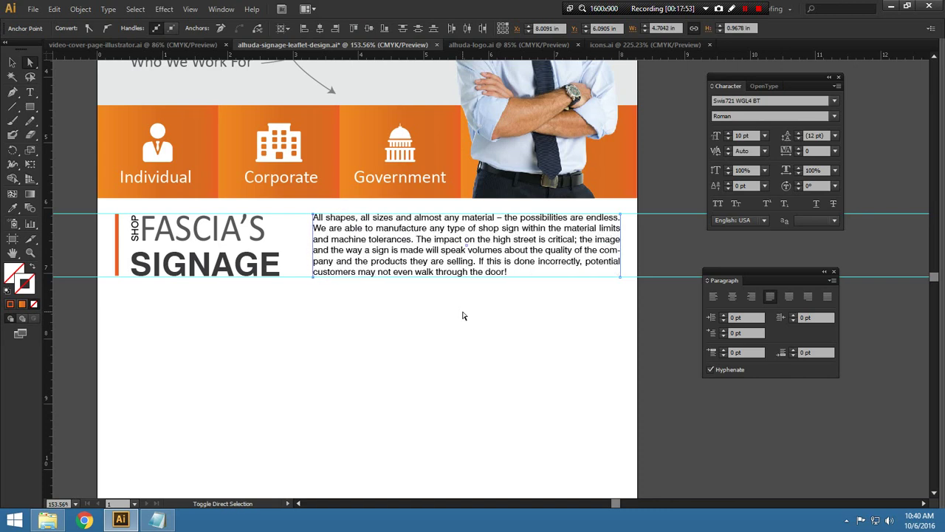
key(v)
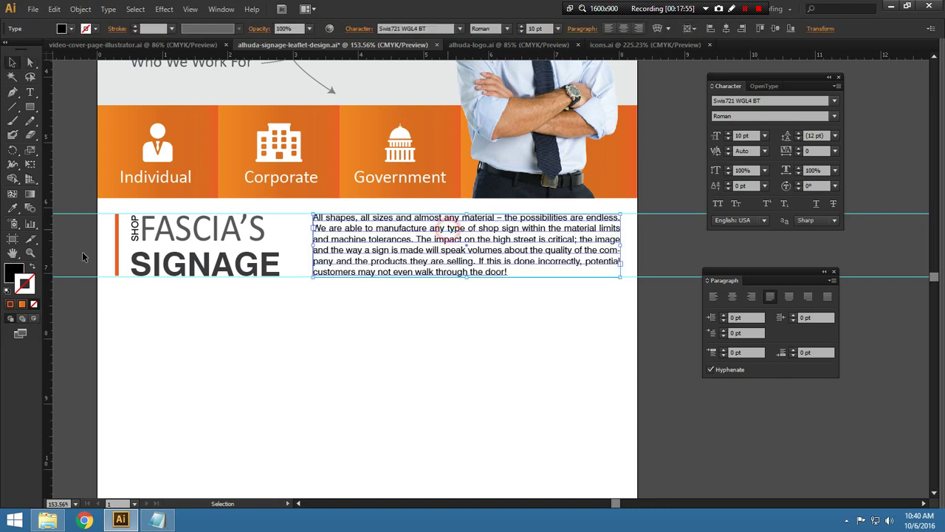
Colour the paragraph text 90% grey (K 90) using the Eyedropper
click(13, 275)
click(12, 208)
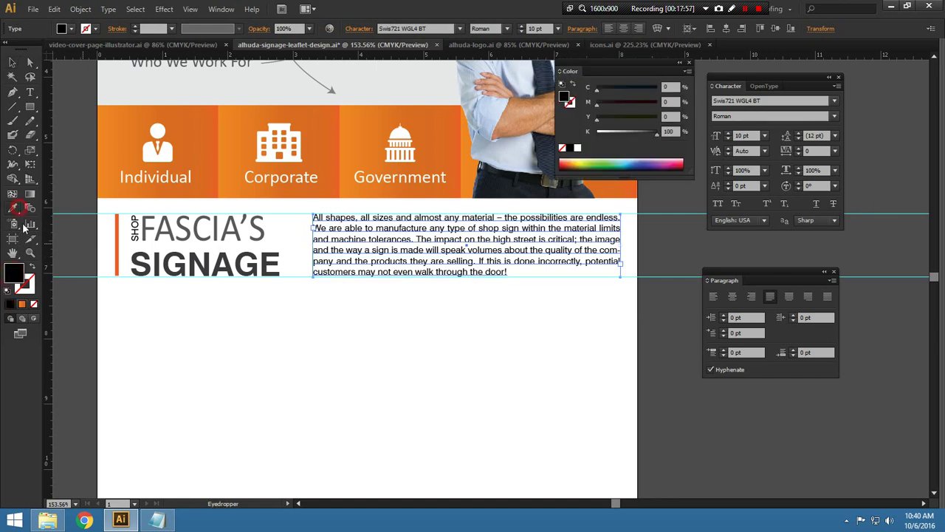
click(203, 263)
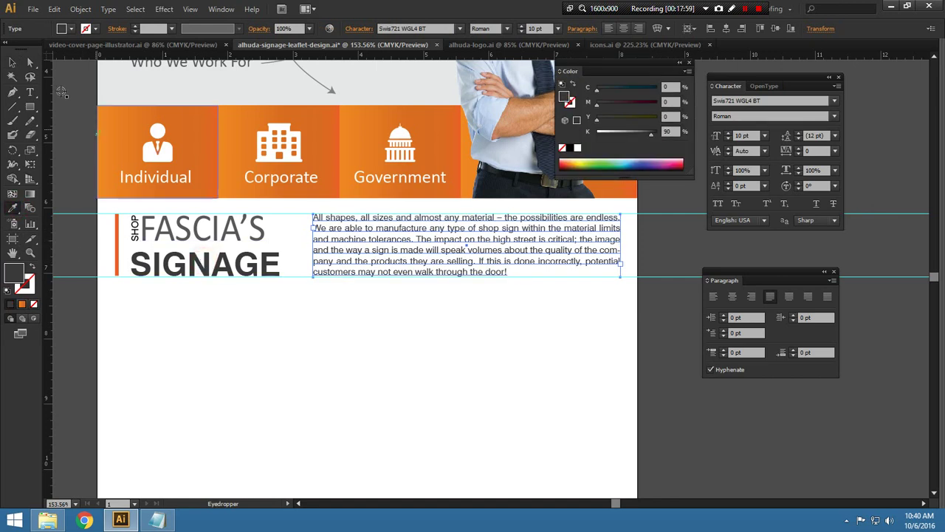
click(10, 63)
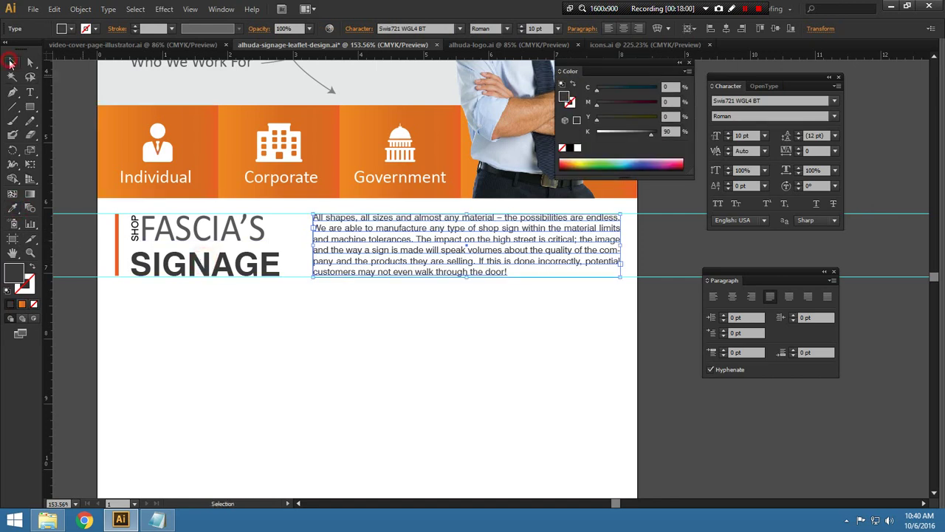
Nudge the frame's bottom edge down two steps and reselect the paragraph frame
ctrl+click(318, 282)
click(621, 278)
key(Down)
key(Down)
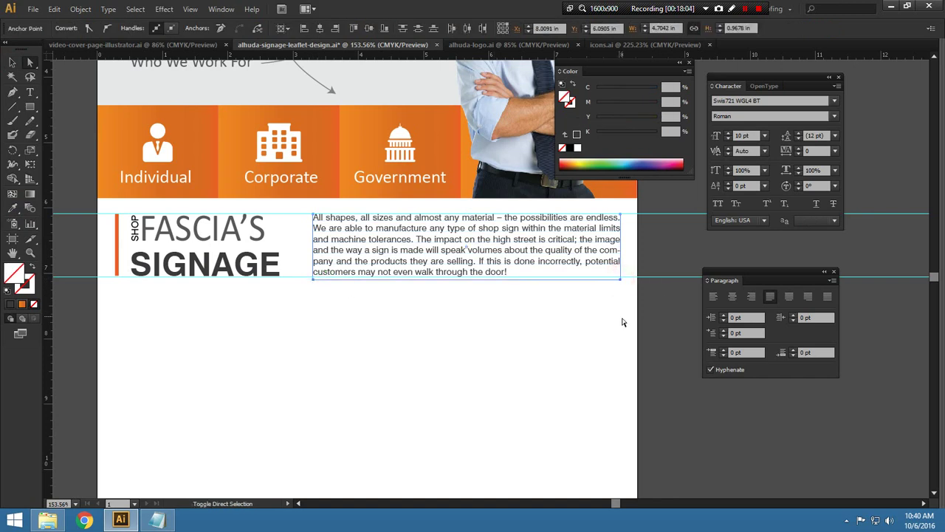
key(Down)
key(Down)
key(Down)
key(Down)
key(Down)
key(Down)
click(527, 337)
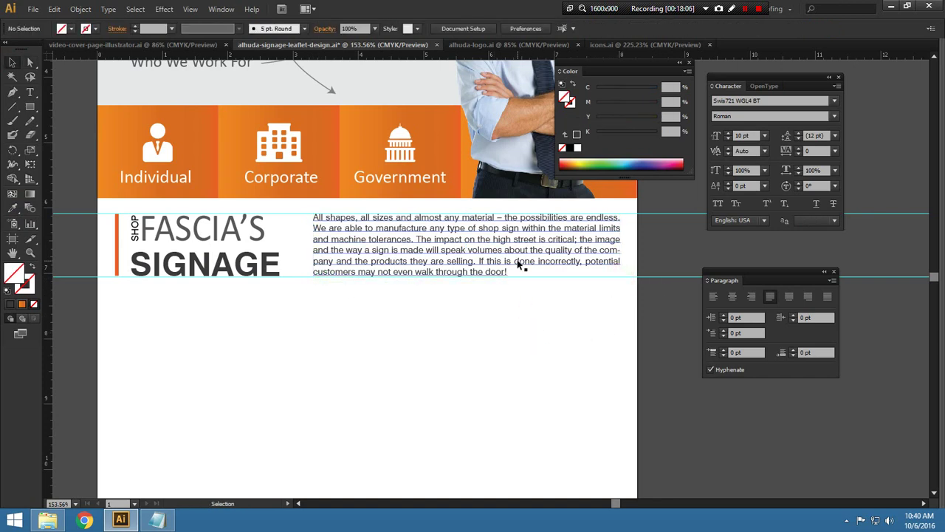
click(566, 266)
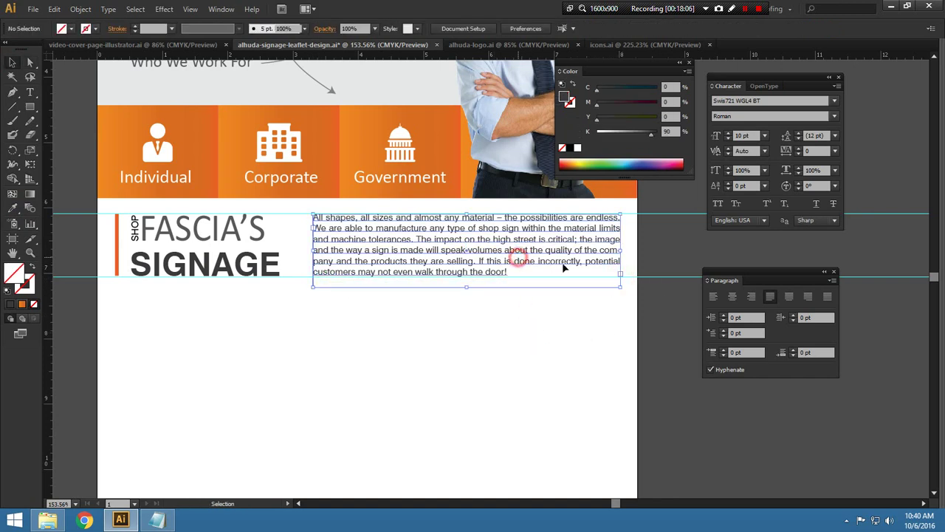
Set the paragraph's leading to 14 pt
click(757, 171)
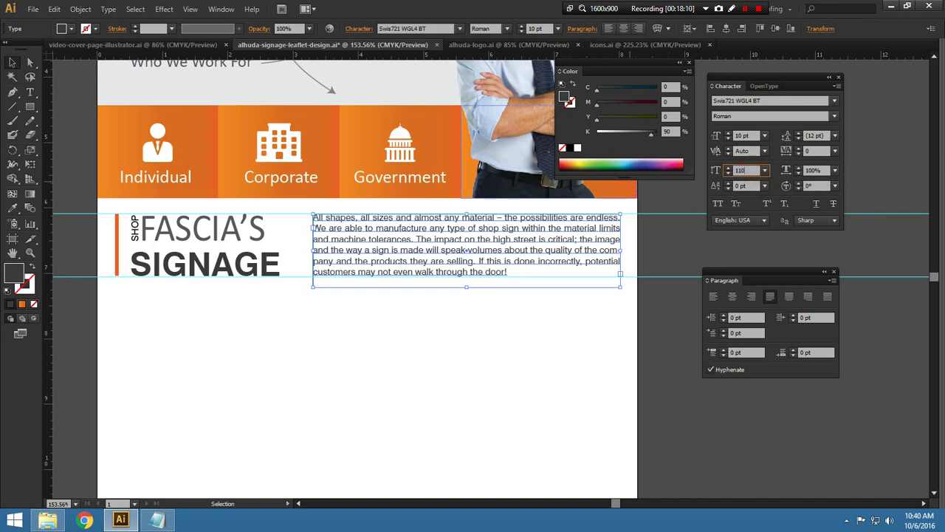
click(816, 135)
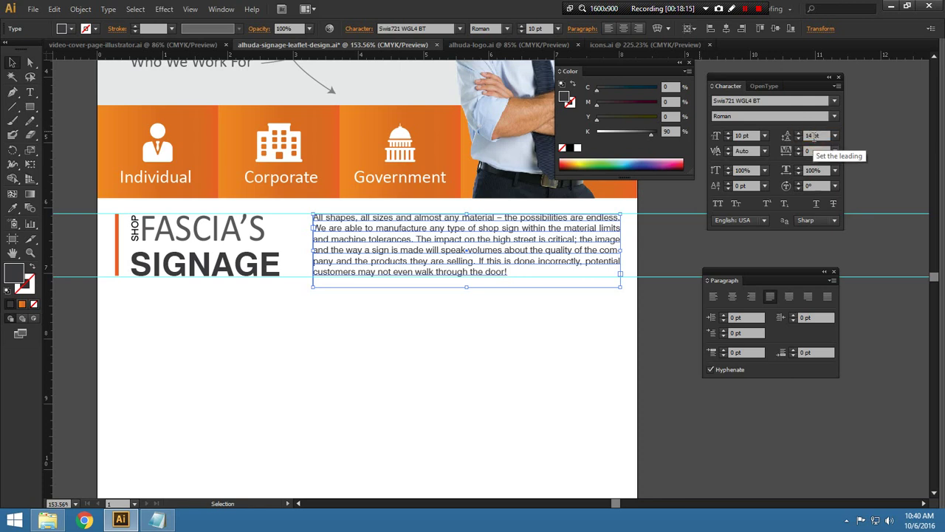
key(Return)
Set the paragraph in Calibri Regular at 11 pt, then deselect it
click(563, 255)
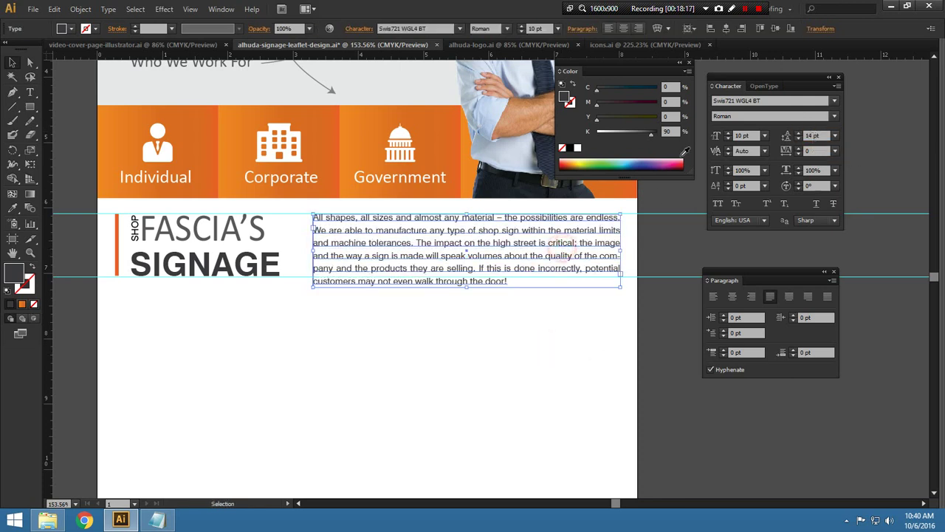
click(735, 100)
text(Calibri)
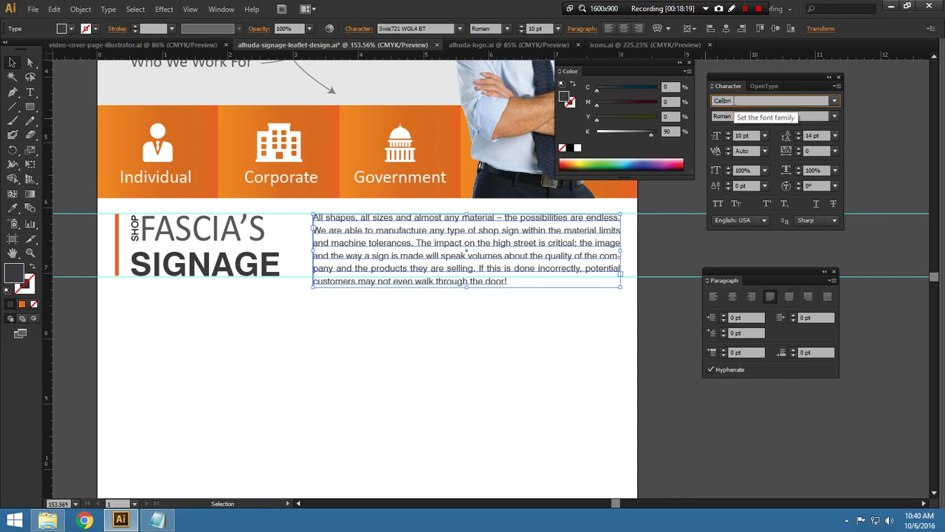
key(Return)
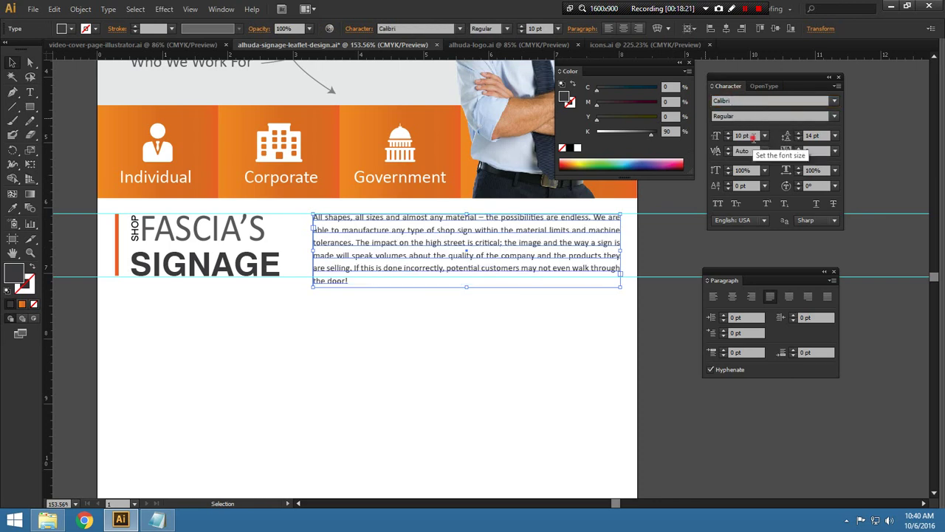
click(747, 136)
text(12)
key(Return)
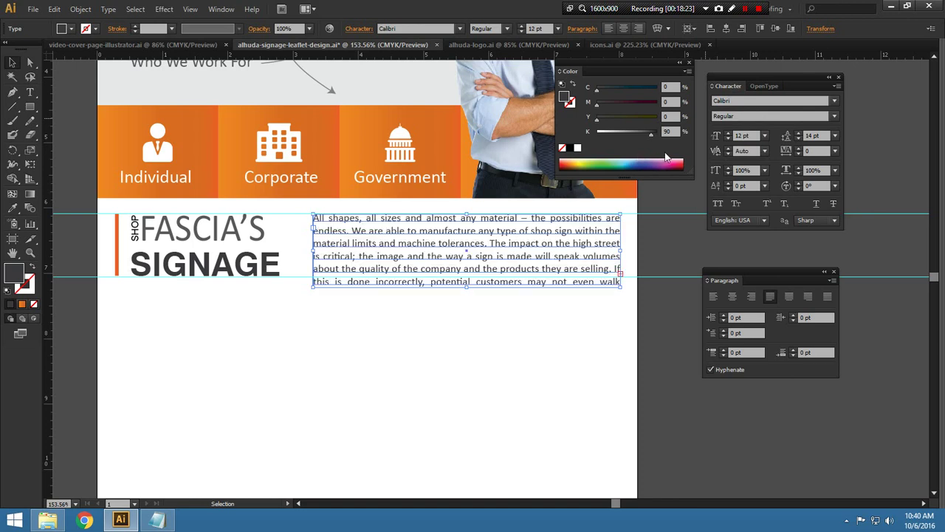
click(745, 135)
text(11)
key(Return)
click(550, 386)
drag(587, 355, 551, 373)
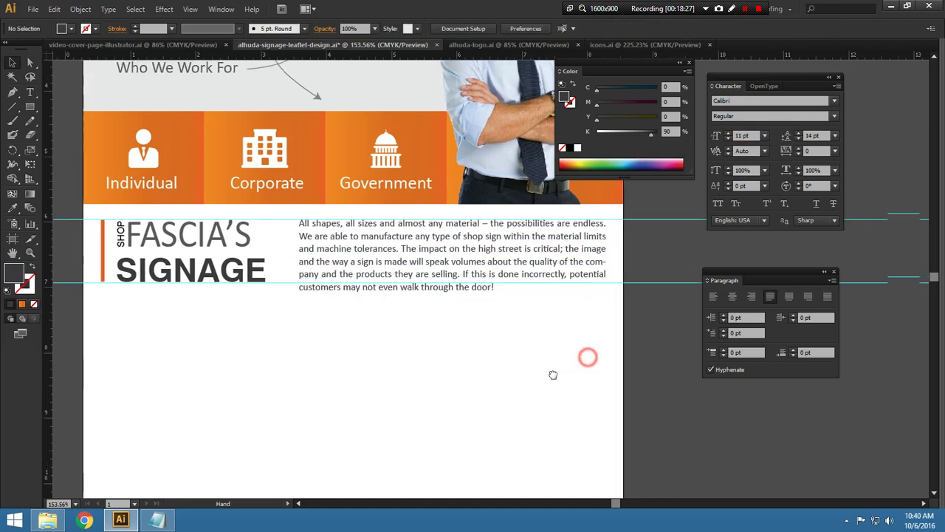
key(space)
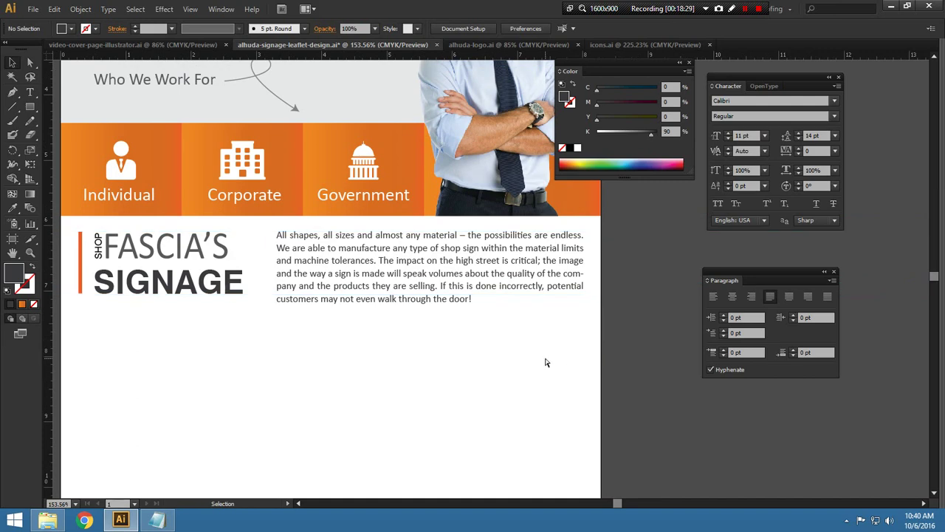
Hide the guides and all floating panels, zooming onto the heading area
key(v)
click(188, 10)
mouse_move(210, 345)
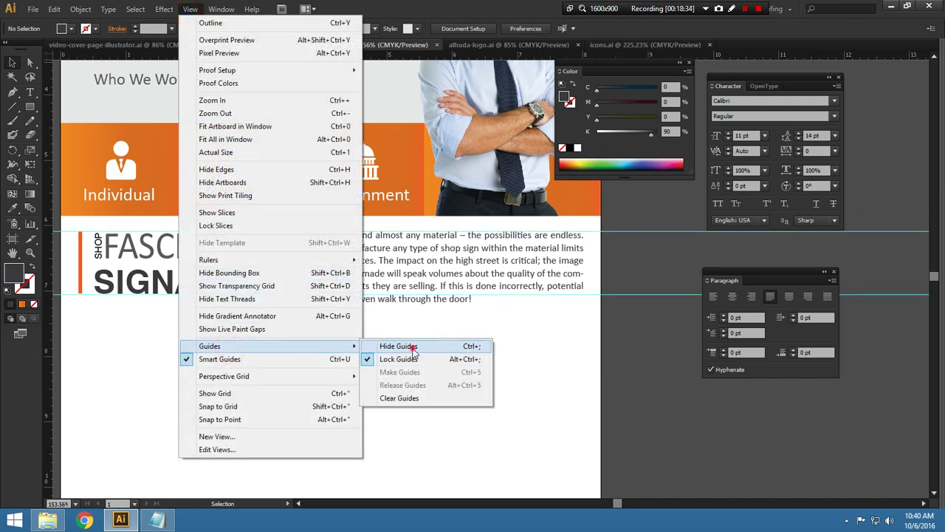
click(413, 346)
key(space)
drag(449, 354, 583, 343)
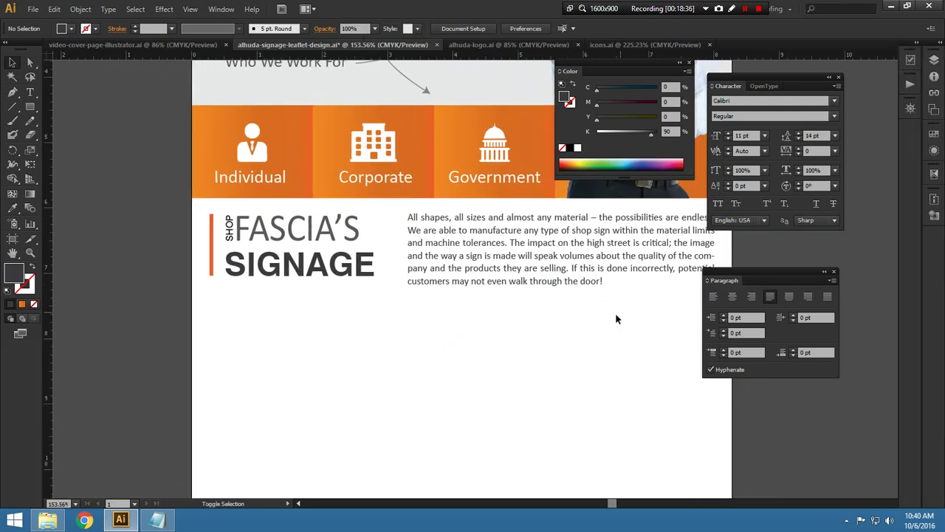
key(shift+Tab)
drag(493, 305, 491, 298)
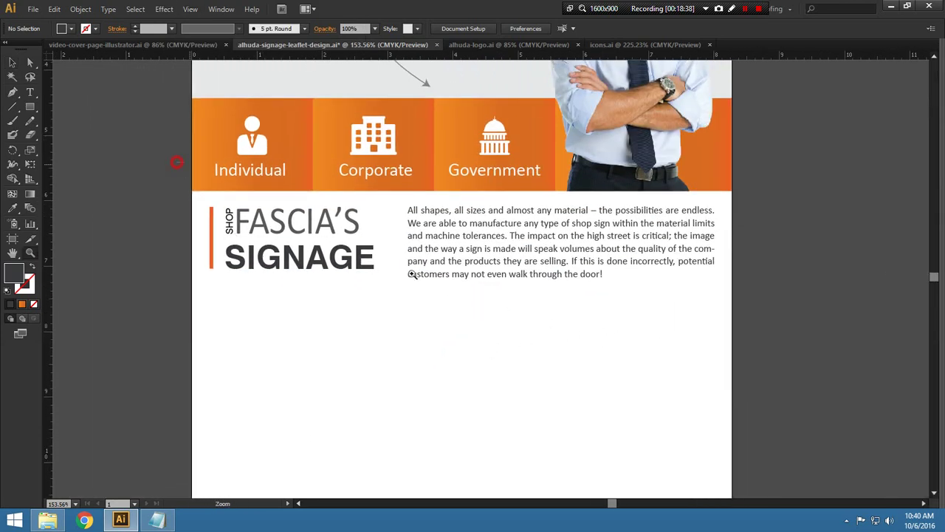
scroll(445, 315, up, 2)
drag(521, 226, 527, 222)
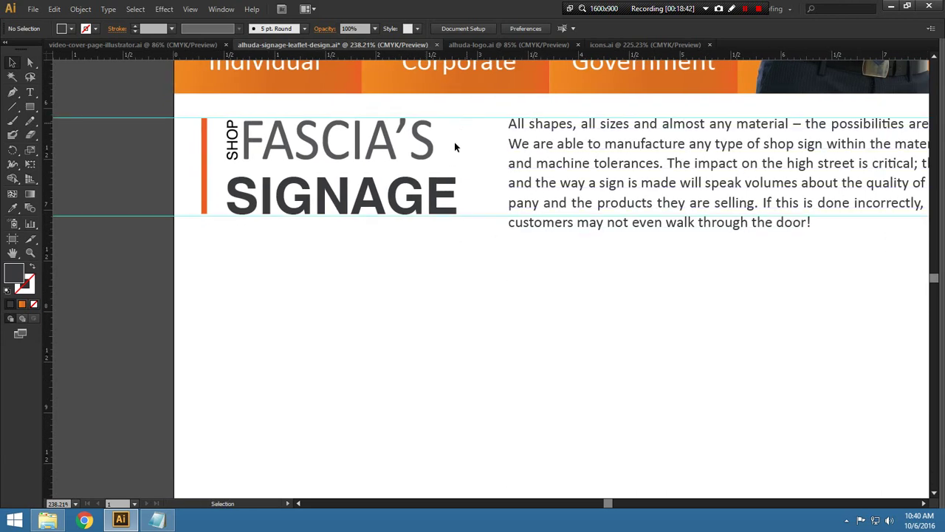
Nudge SIGNAGE up, try enlarging the whole heading group, then undo the enlargement
click(421, 199)
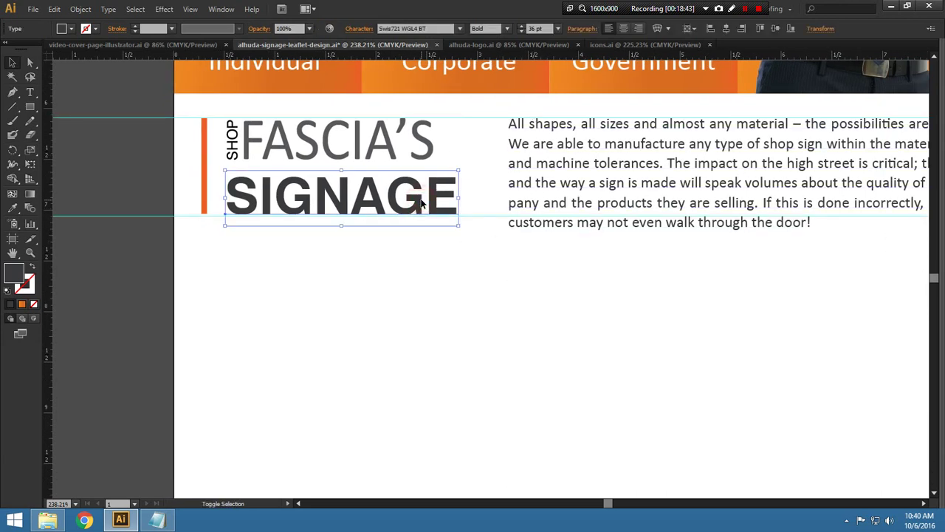
key(Down)
key(Down)
key(Down)
key(Down)
key(Down)
key(Down)
key(Up)
key(Up)
key(Up)
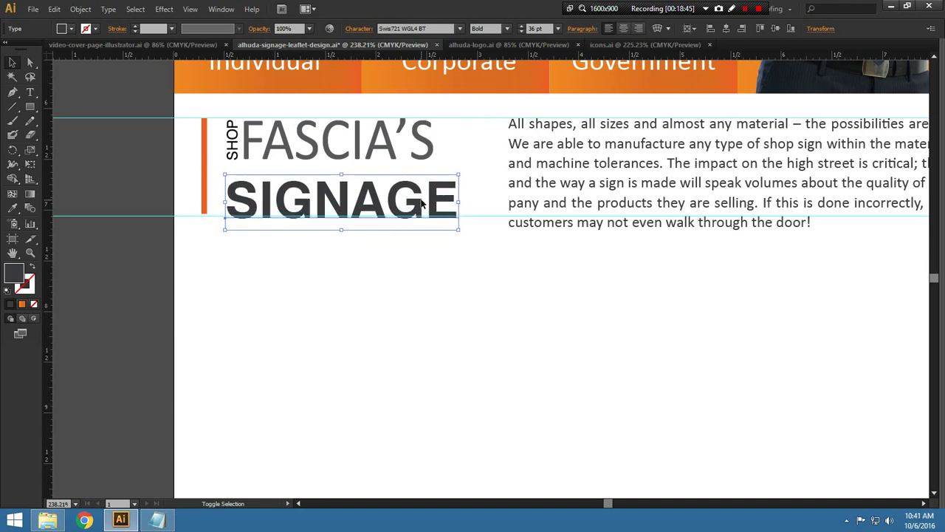
key(Up)
key(Up)
key(Up)
drag(425, 255, 96, 153)
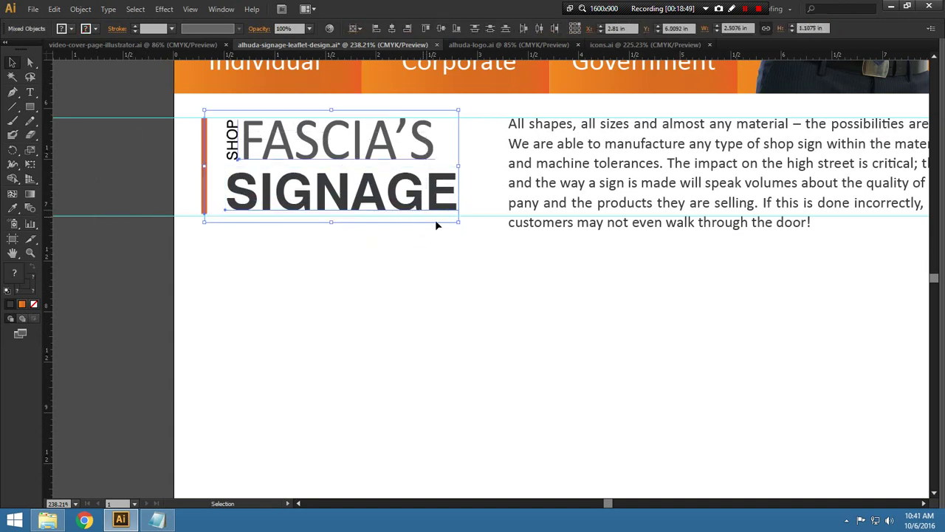
drag(459, 223, 481, 250)
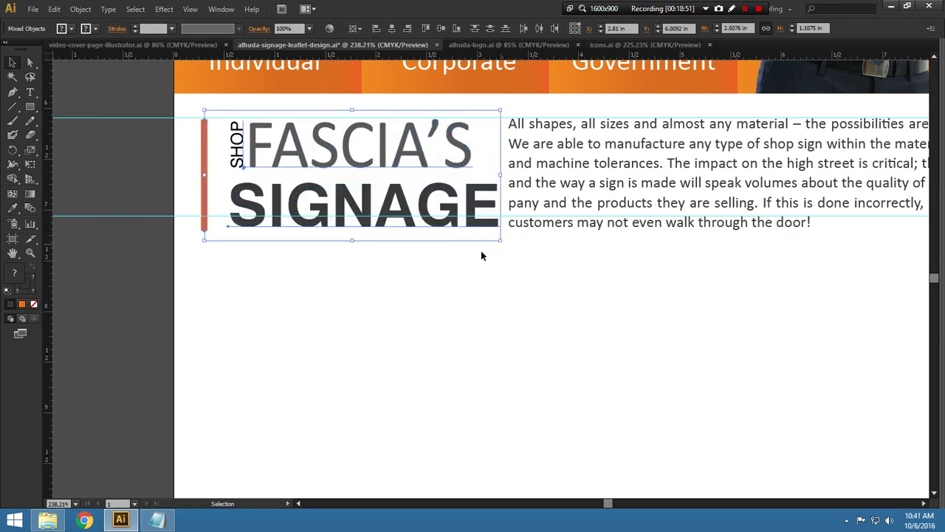
click(385, 278)
key(ctrl+z)
Check the SIGNAGE text and select the orange bar's bottom anchor point
click(373, 278)
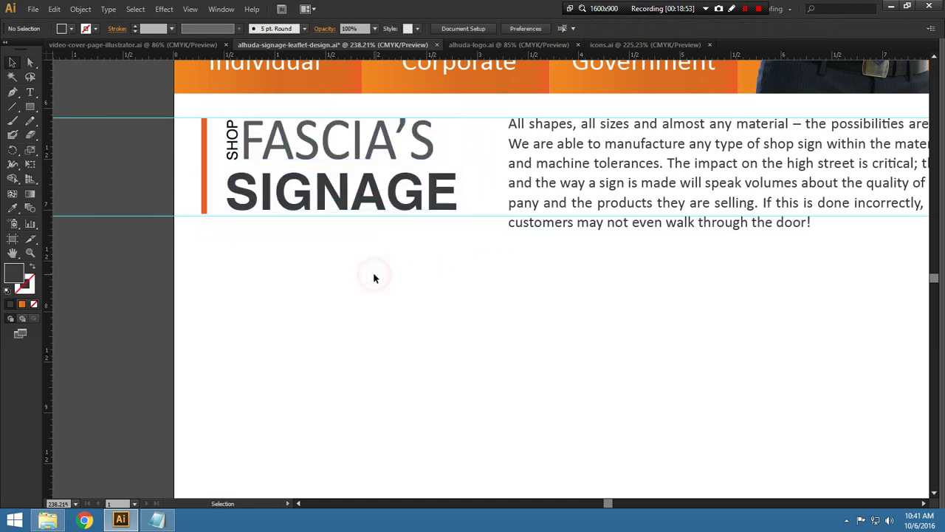
click(223, 204)
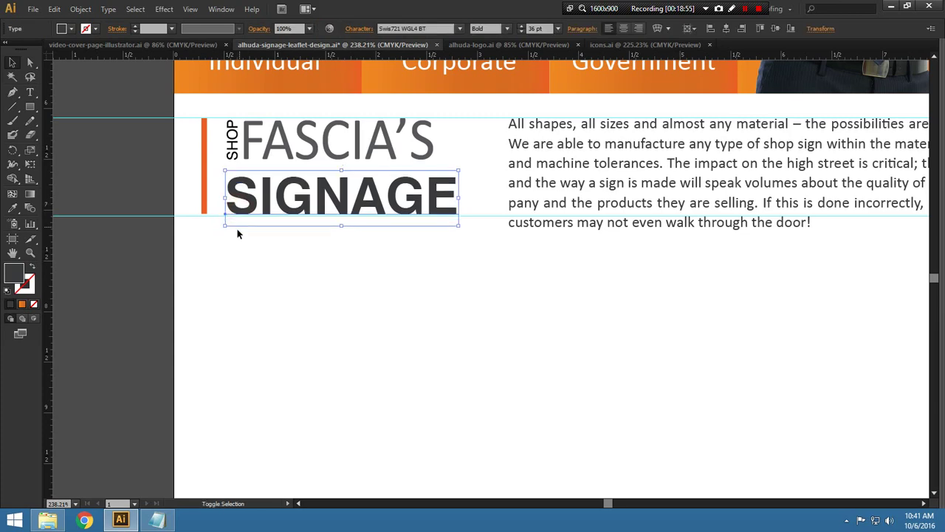
click(365, 276)
drag(675, 268, 537, 311)
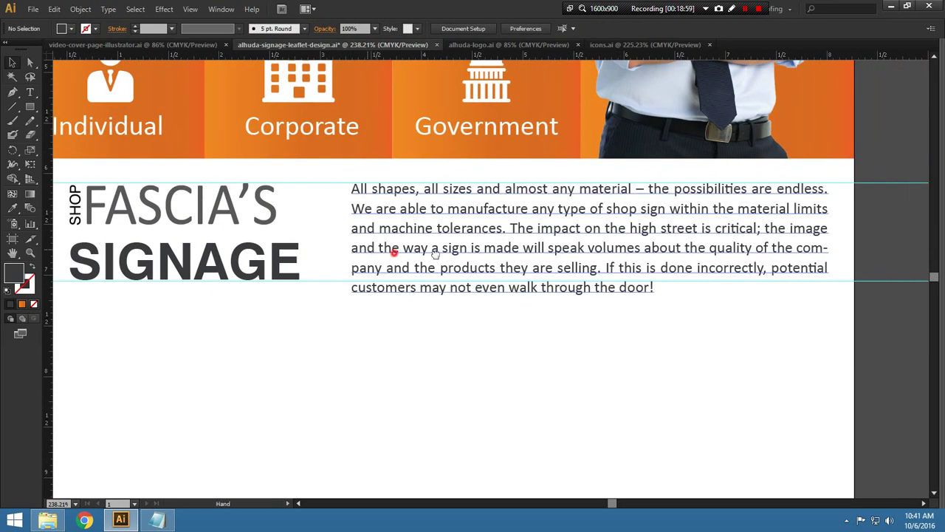
drag(436, 254, 553, 255)
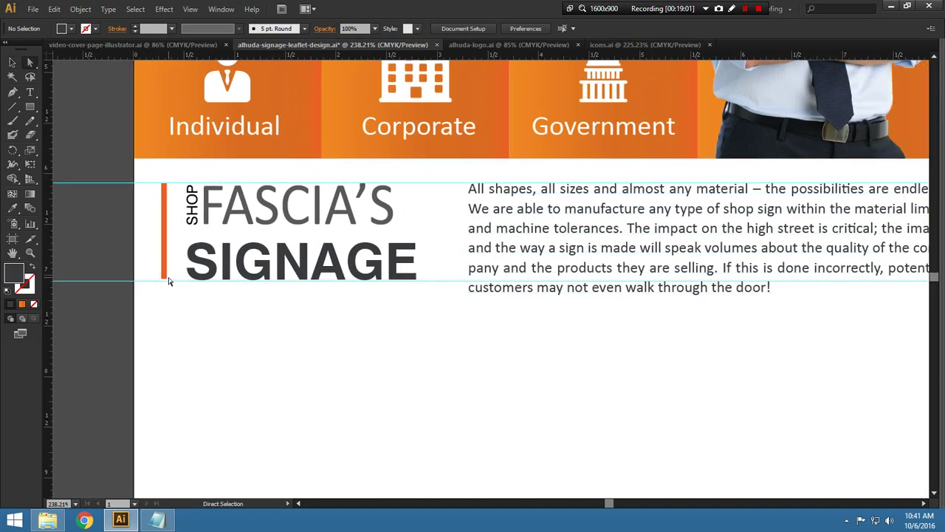
click(164, 279)
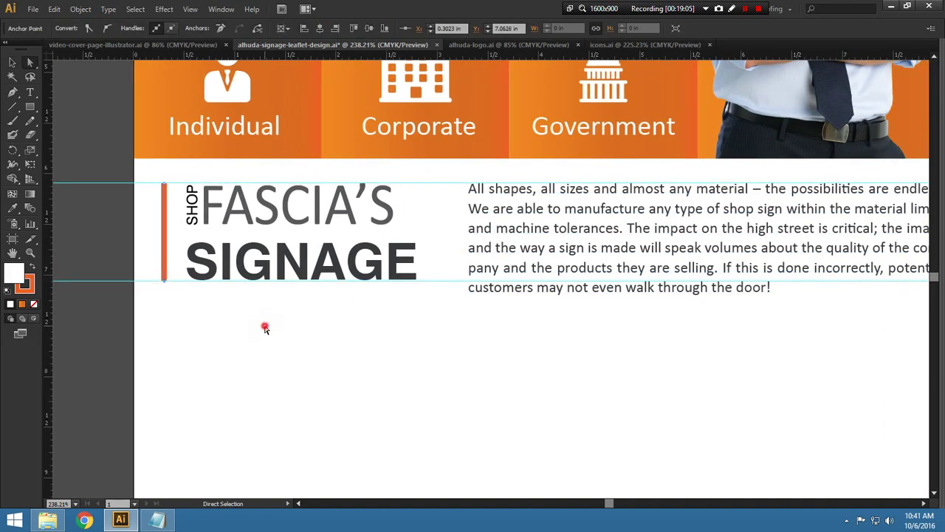
Set the paragraph's line spacing to Auto
click(265, 327)
drag(615, 345, 414, 339)
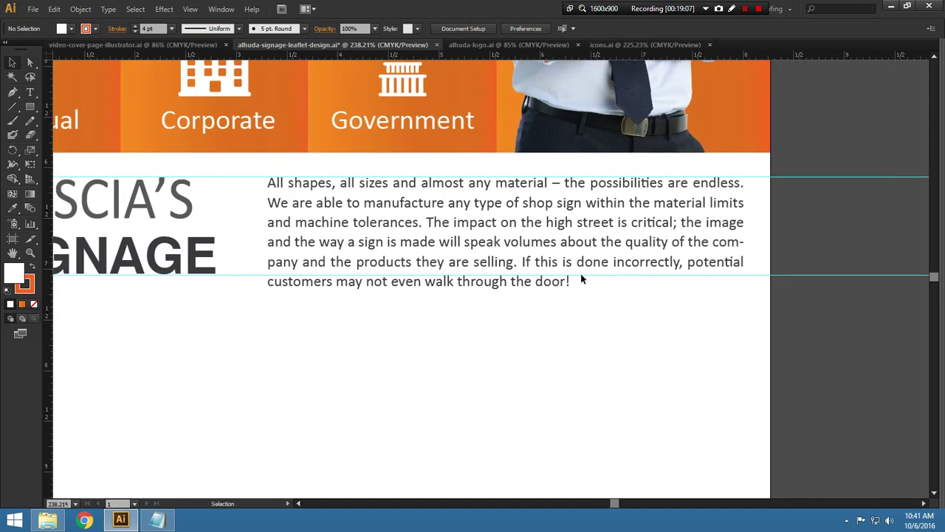
click(591, 228)
key(ctrl+t)
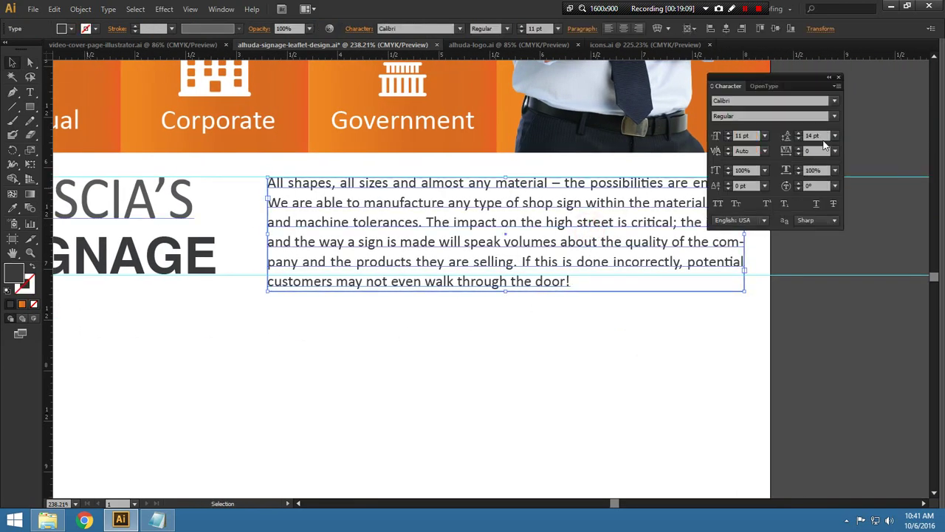
click(834, 136)
click(834, 164)
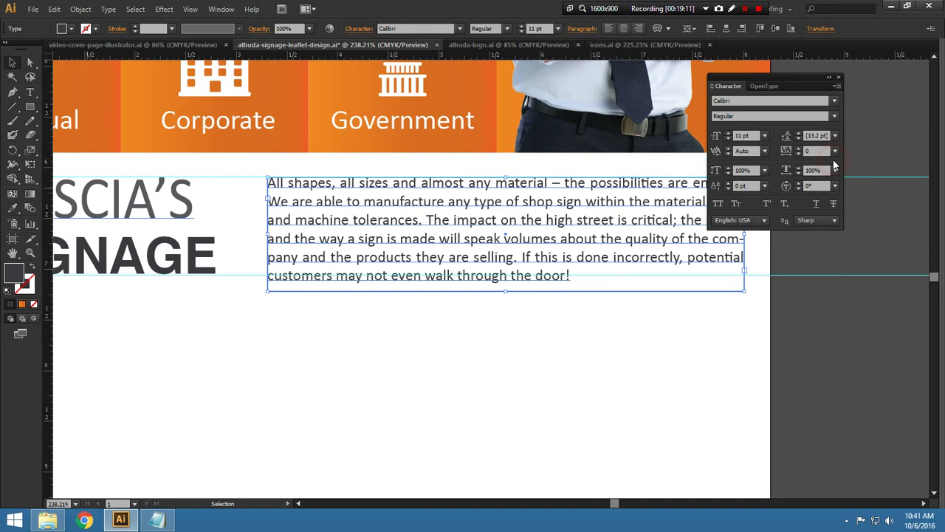
click(573, 331)
Scale up the FASCIA'S SIGNAGE heading group
drag(304, 332, 554, 331)
drag(234, 283, 202, 284)
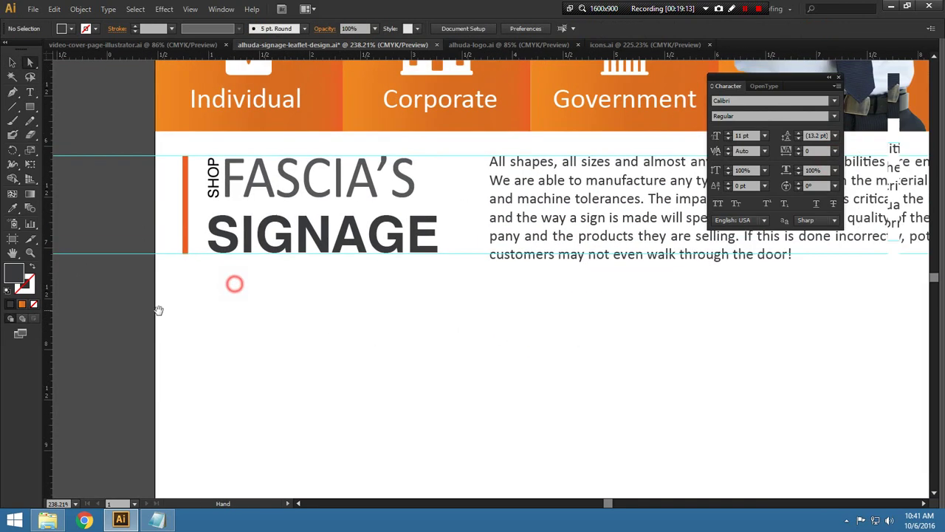
drag(158, 309, 105, 325)
drag(365, 300, 170, 181)
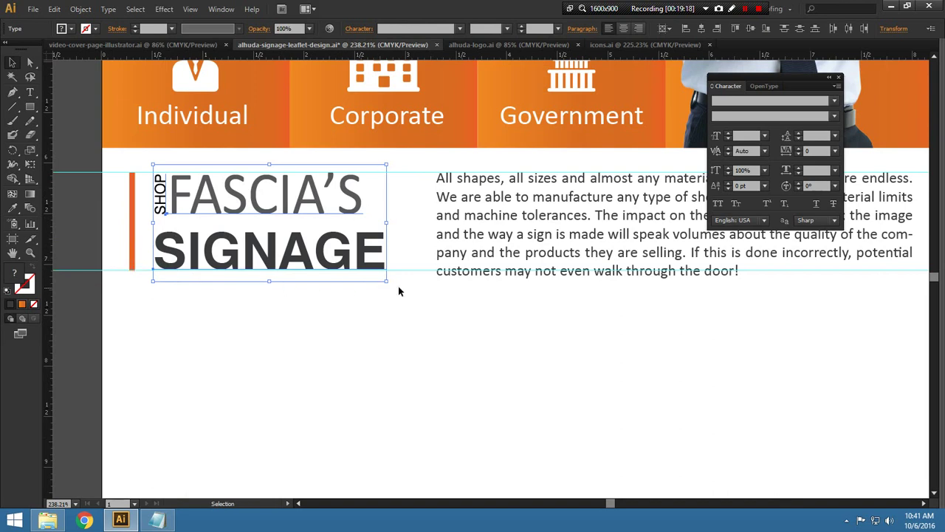
drag(387, 282, 407, 292)
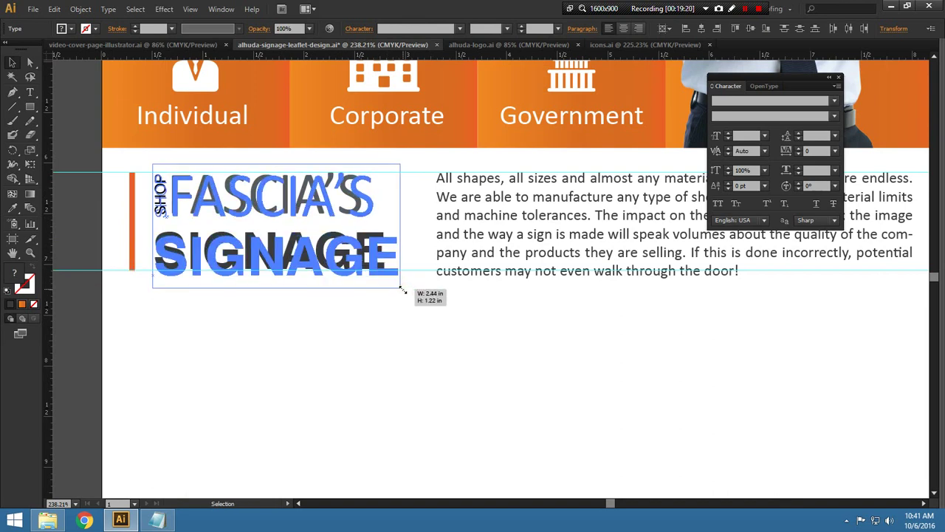
click(340, 353)
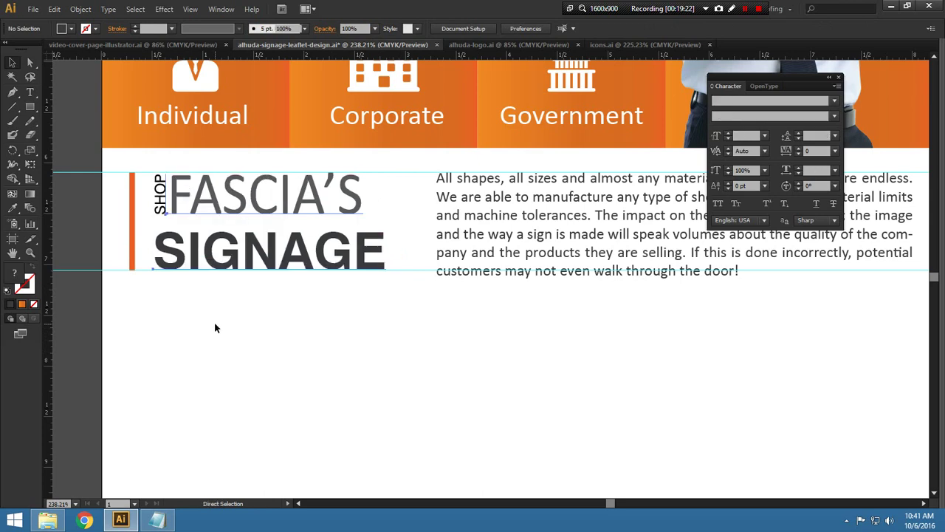
Reduce all the paragraph text to 10.5 pt
drag(677, 325, 410, 363)
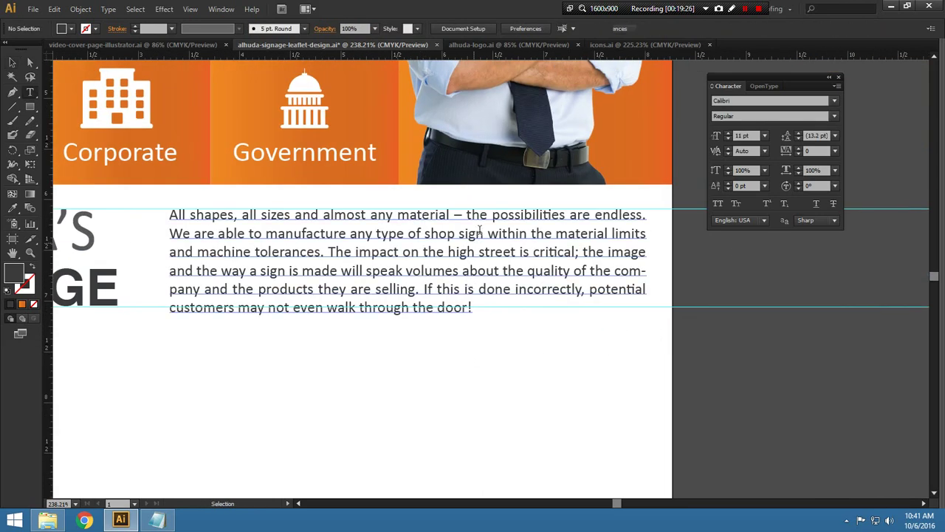
key(t)
click(483, 230)
key(ctrl+a)
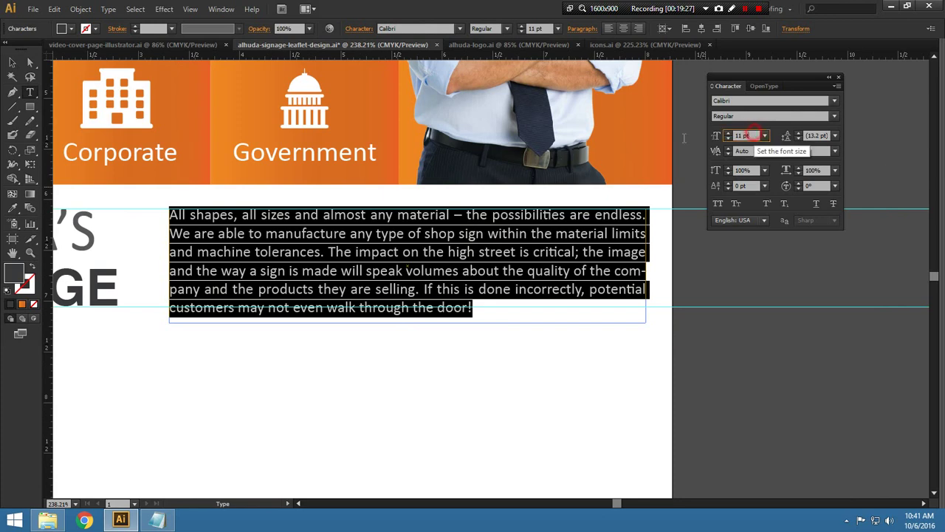
click(746, 136)
text(5)
key(Return)
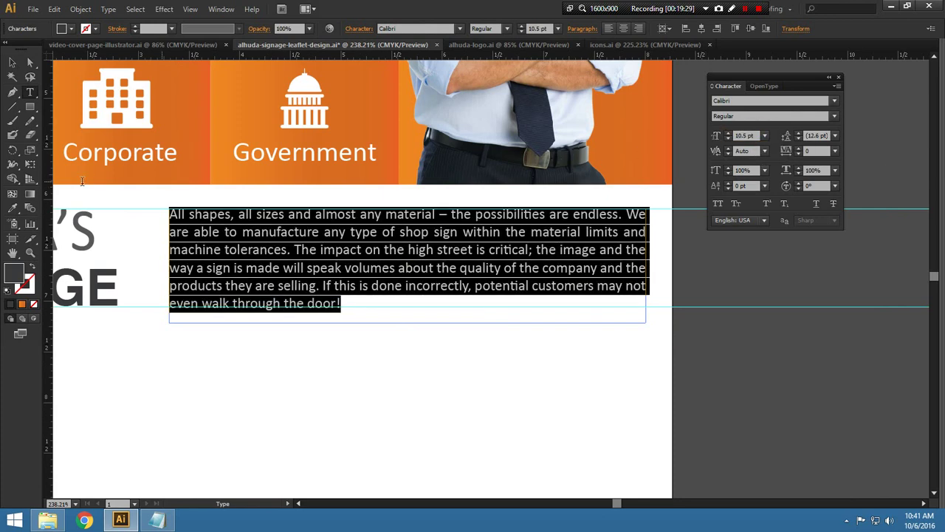
click(13, 64)
Raise the paragraph frame's bottom edge so it ends at the lower guide
scroll(419, 407, left, 5)
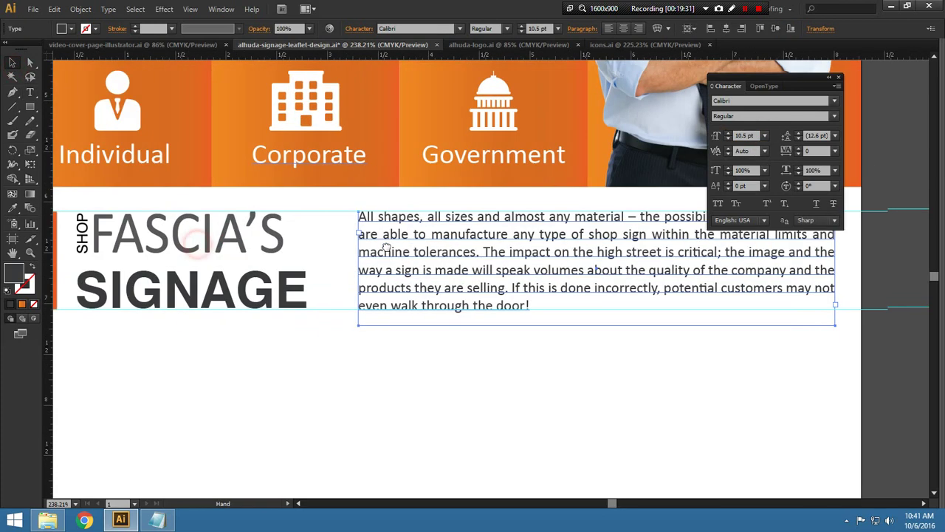
click(421, 413)
key(ctrl+minus)
click(514, 290)
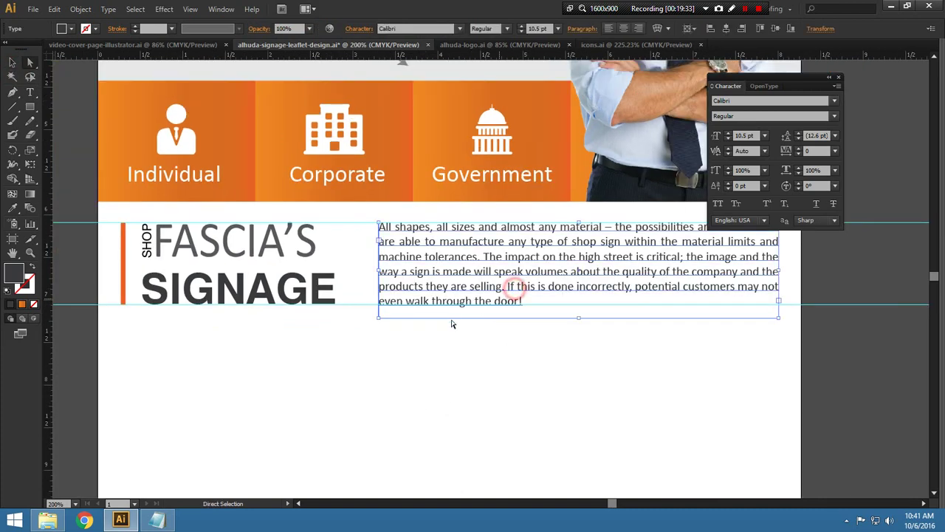
click(379, 319)
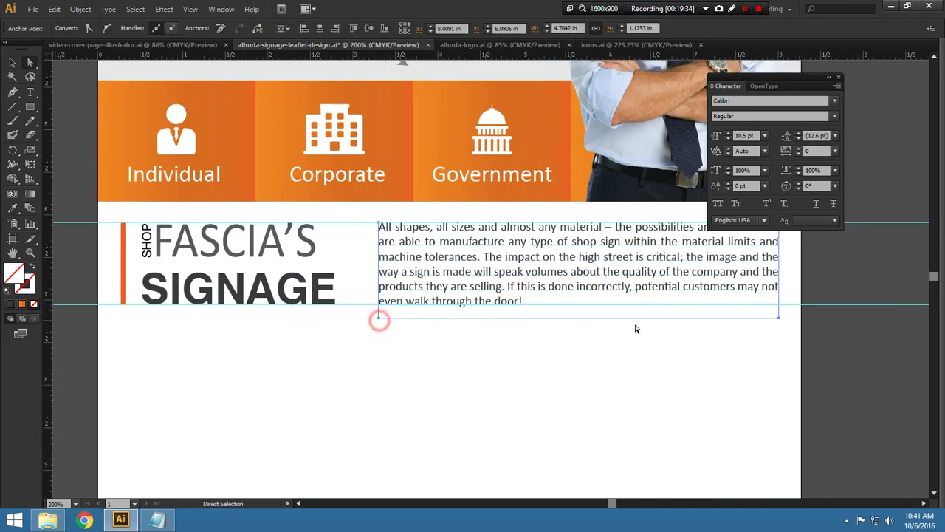
shift+click(778, 317)
key(Up)
key(Up)
key(Up)
key(Up)
key(Up)
key(Up)
key(Up)
key(Up)
key(Up)
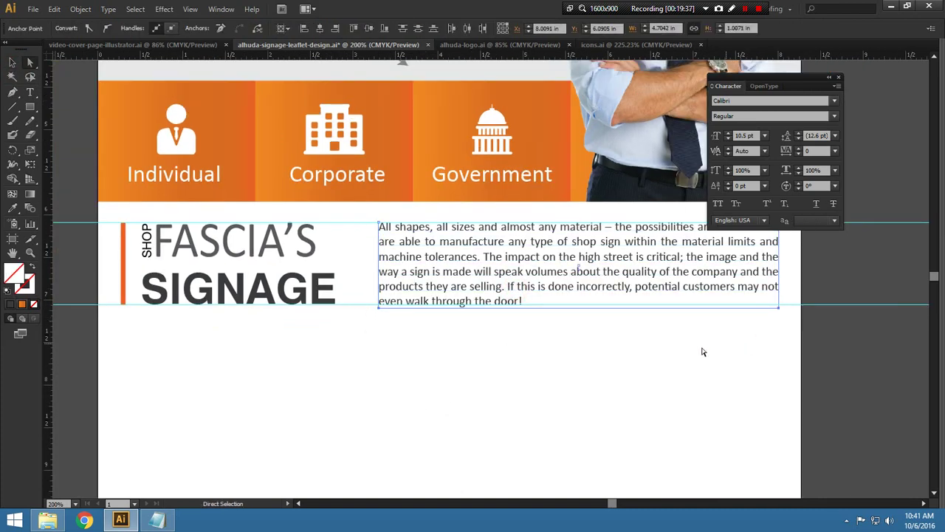
click(610, 355)
Zoom in on the heading and paragraph, then bring up the View menu's guide options
key(ctrl+0)
scroll(522, 338, down, 2)
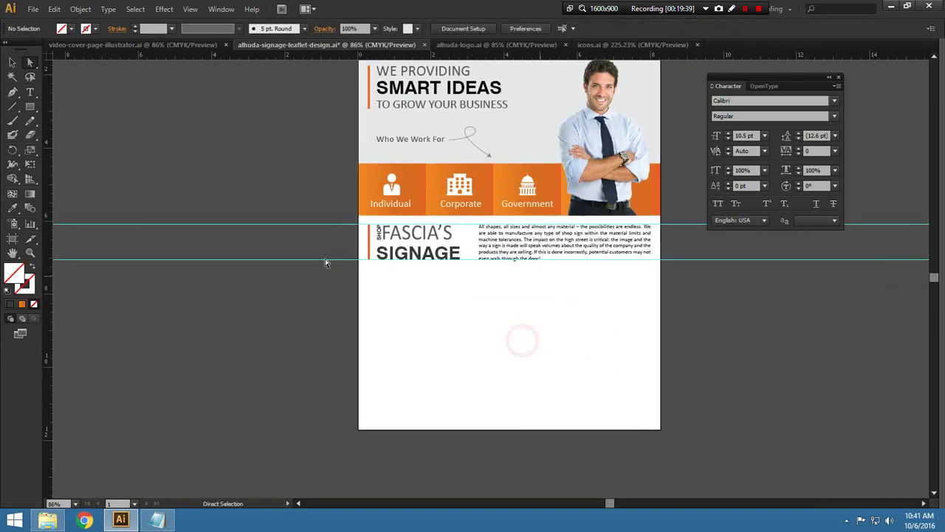
drag(333, 207, 766, 369)
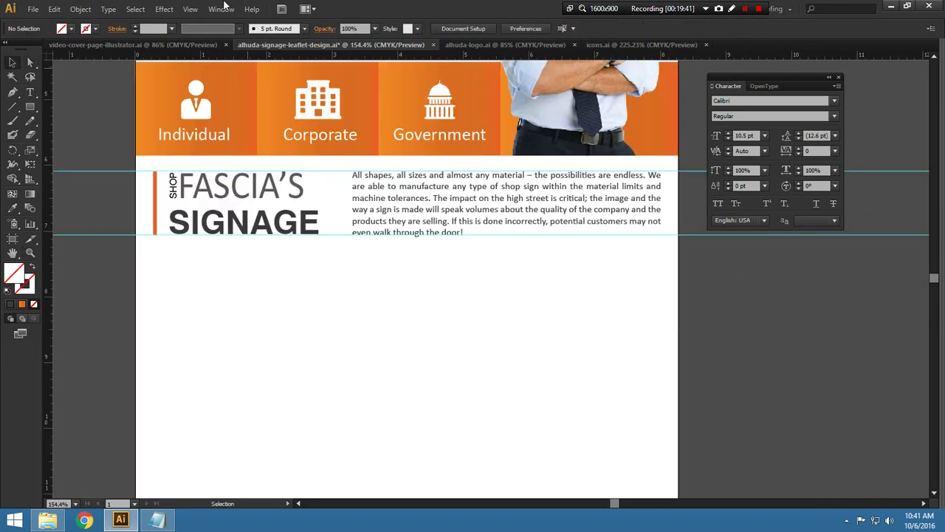
click(190, 9)
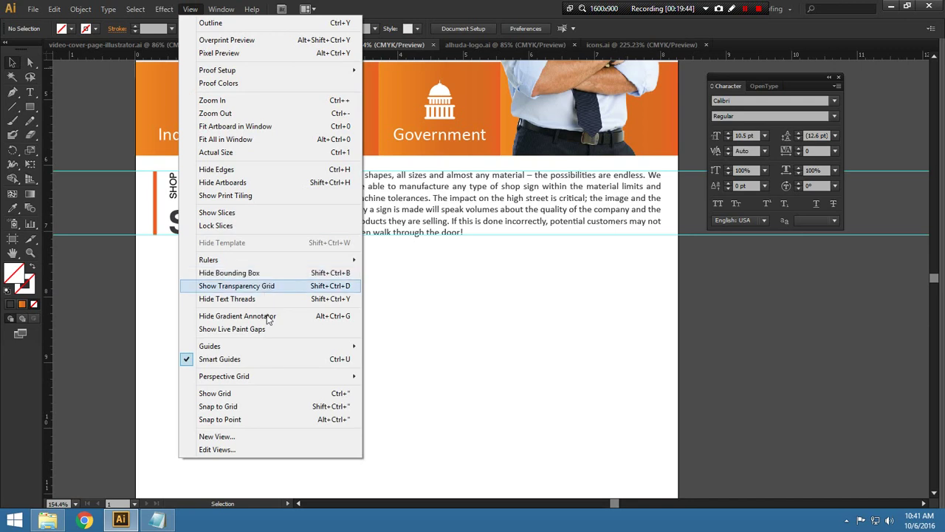
mouse_move(210, 345)
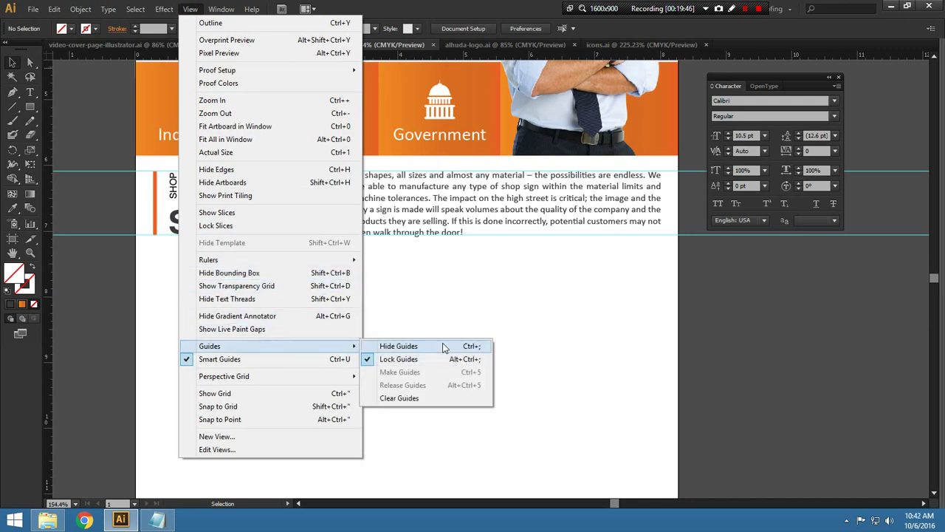
Hide the cyan guides, fit the artboard in view, and save the leaflet
click(444, 348)
scroll(502, 258, down, 2)
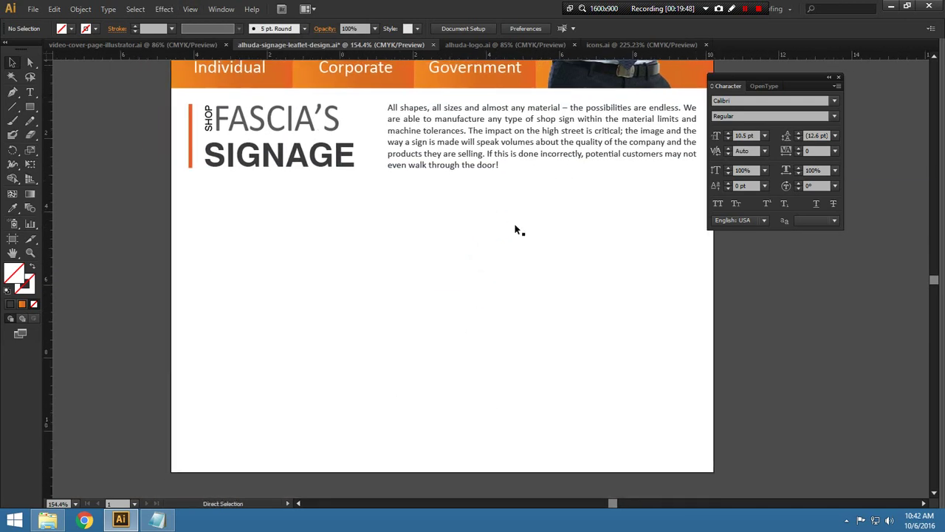
key(ctrl+0)
click(46, 9)
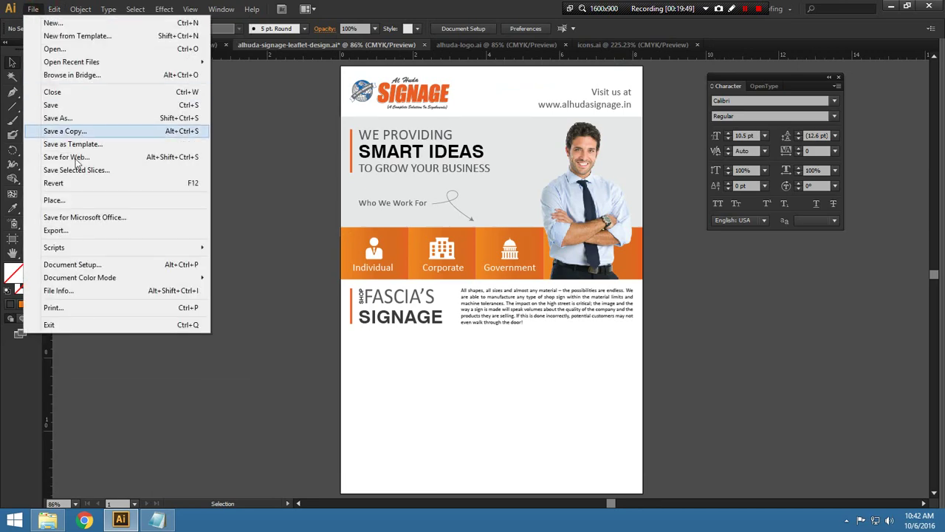
click(74, 106)
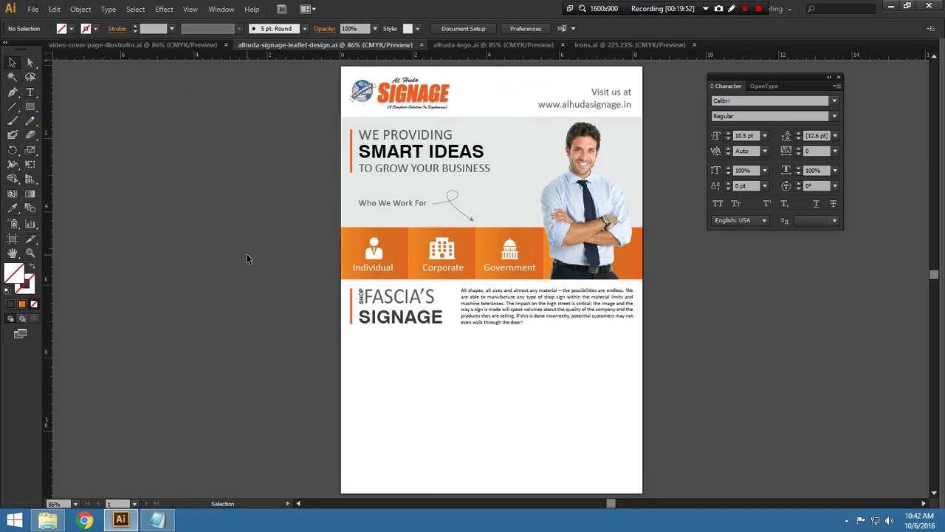
Zoom in on the heading area and close the Character panel
scroll(246, 253, down, 5)
key(z)
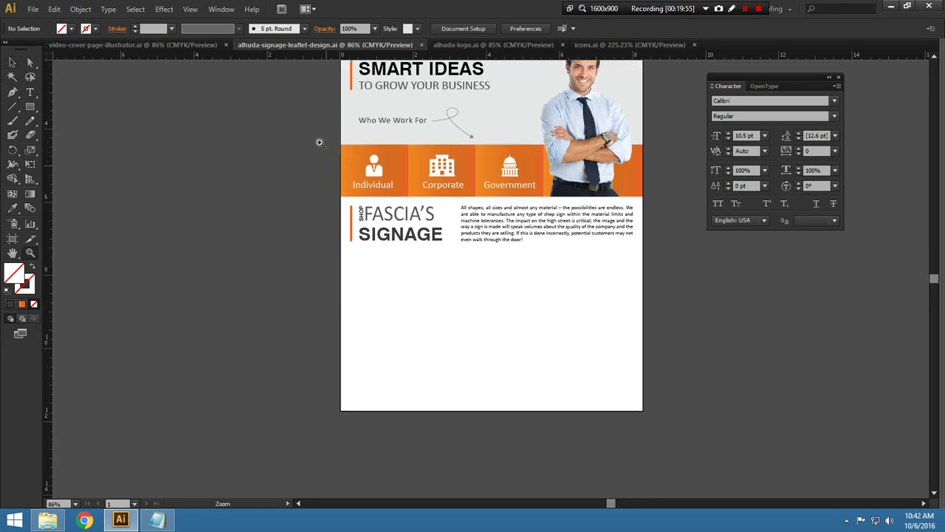
mouse_move(319, 142)
mouse_down()
mouse_move(621, 318)
mouse_move(652, 351)
mouse_up()
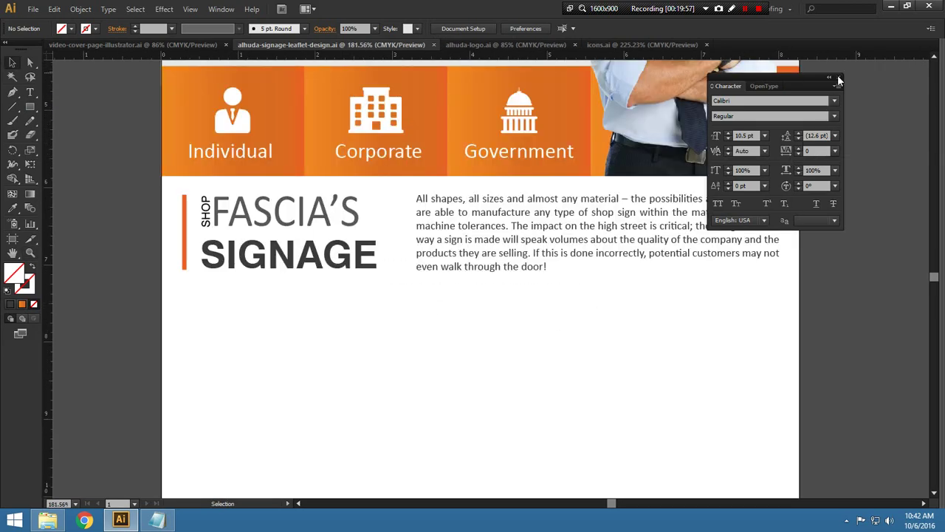
click(839, 79)
drag(497, 387, 523, 250)
Select shop photos 161, 163, 247 and 176 in Explorer, then return to Illustrator
click(430, 273)
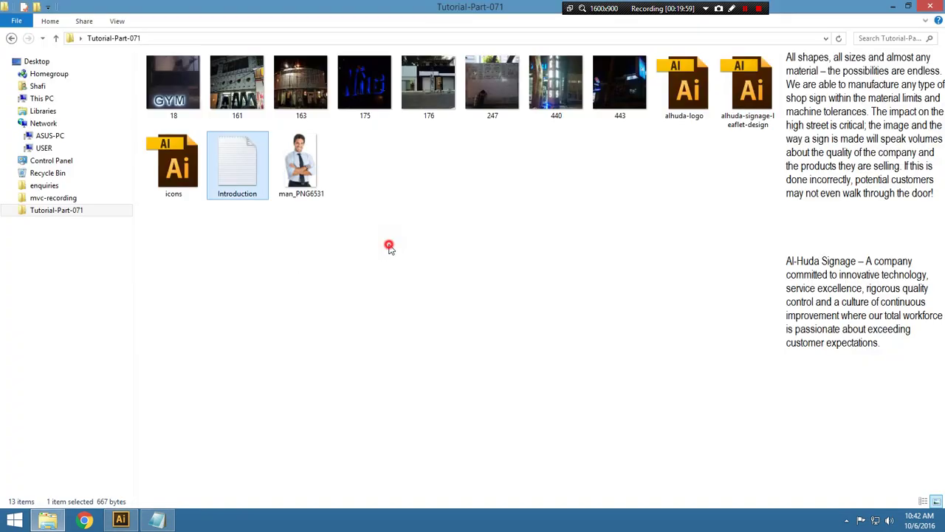
click(236, 83)
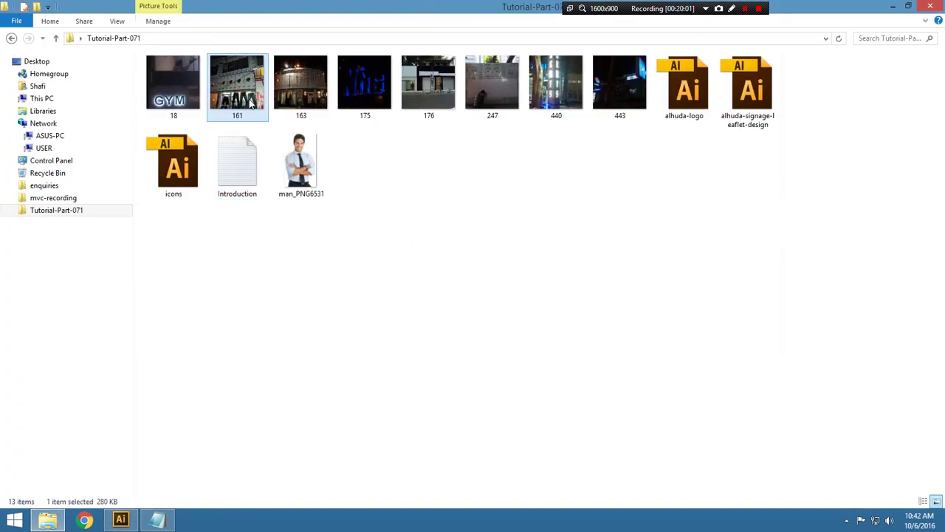
ctrl+click(309, 87)
ctrl+click(480, 87)
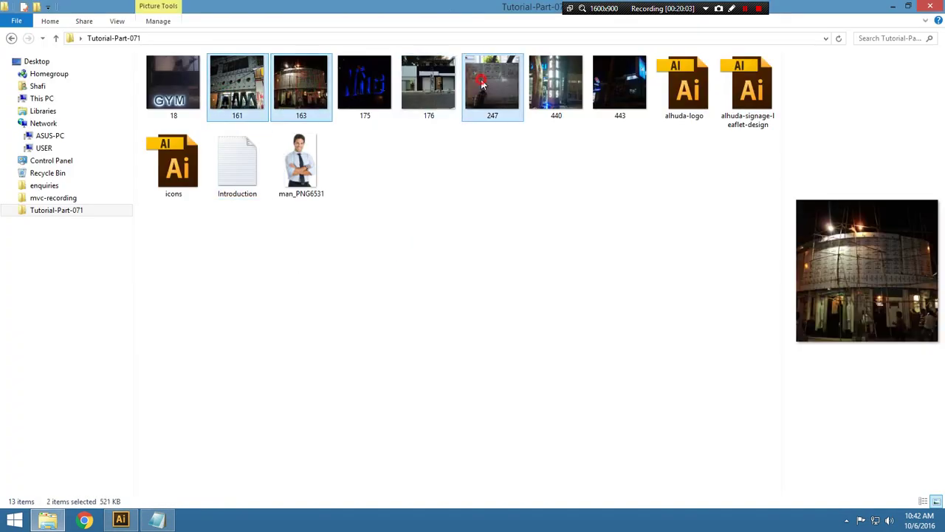
ctrl+click(415, 95)
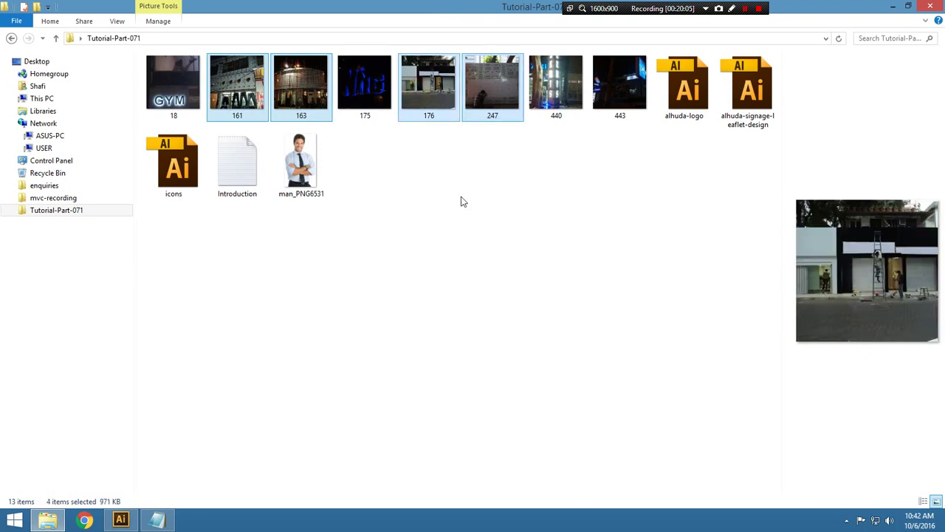
key(alt+Tab)
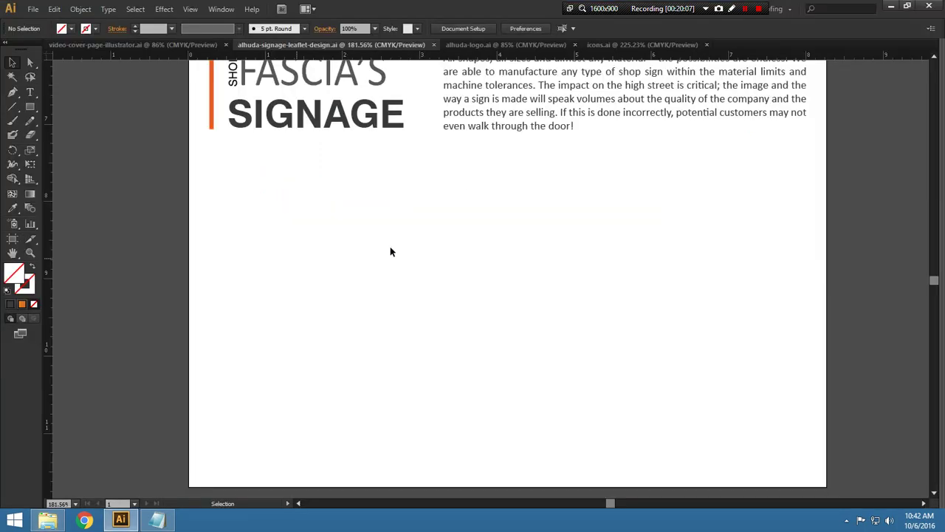
Place shop photos 161 and 163 into the leaflet
click(32, 8)
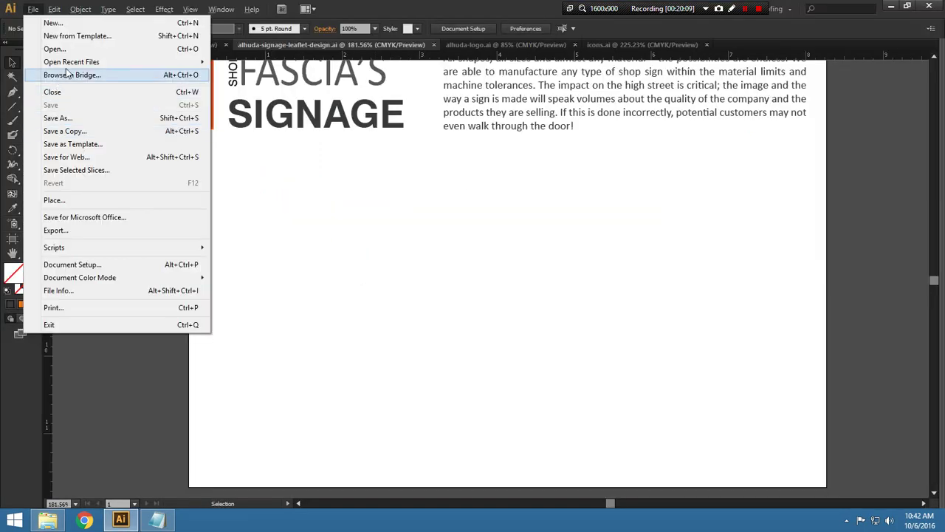
click(77, 200)
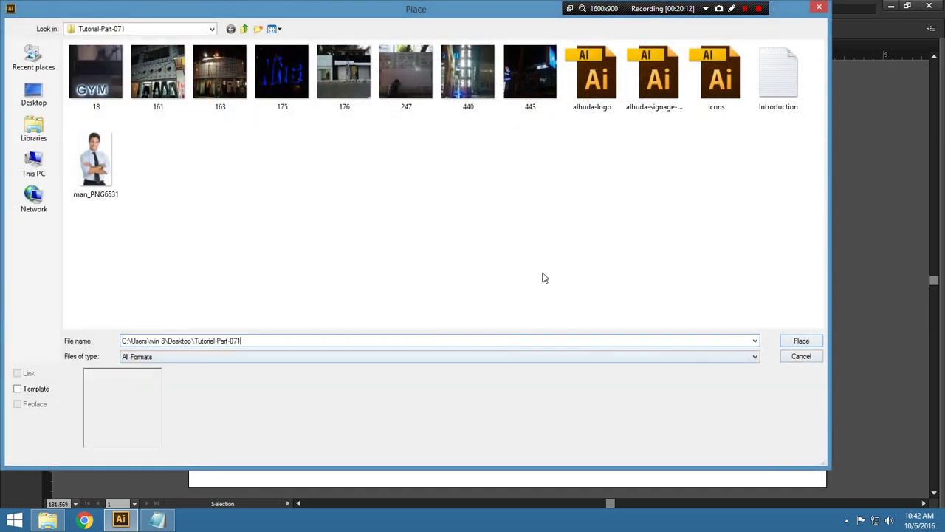
double_click(162, 77)
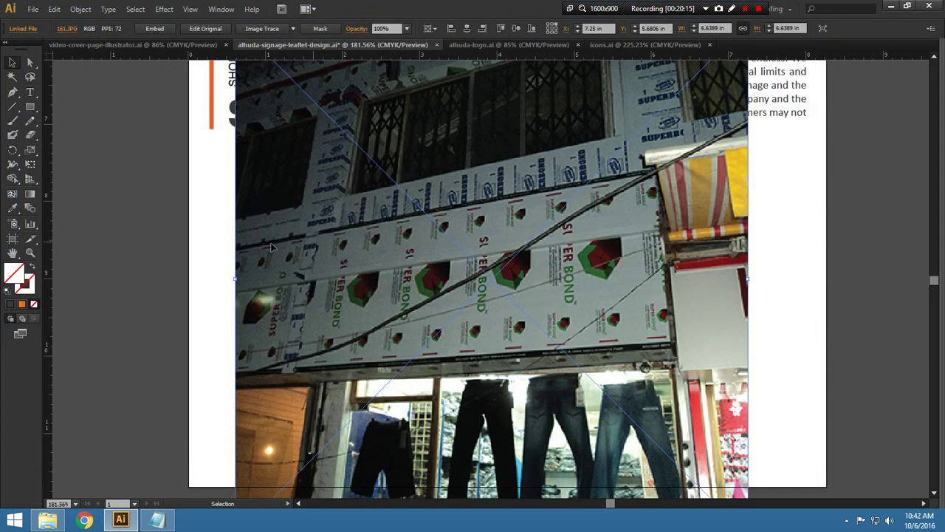
click(138, 229)
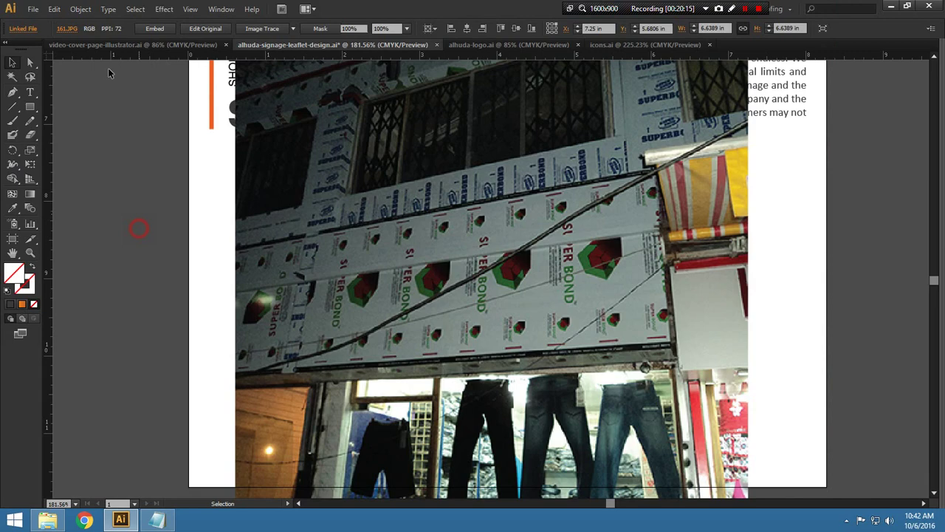
click(33, 9)
click(81, 201)
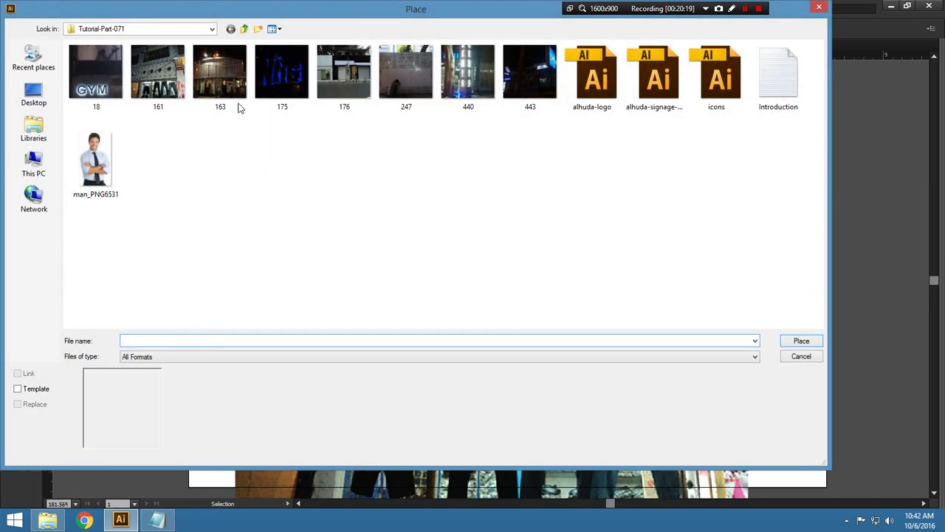
double_click(239, 108)
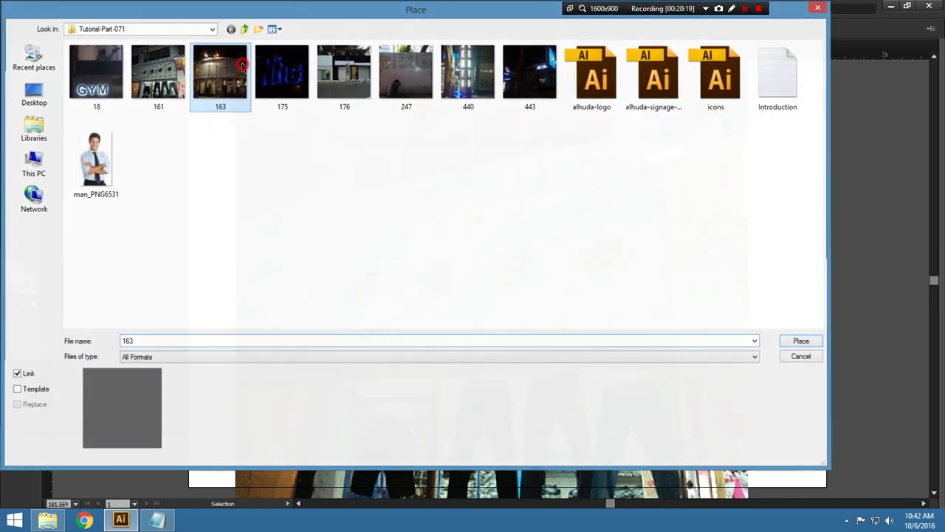
Place shop photos 176 and 247 into the leaflet
click(32, 9)
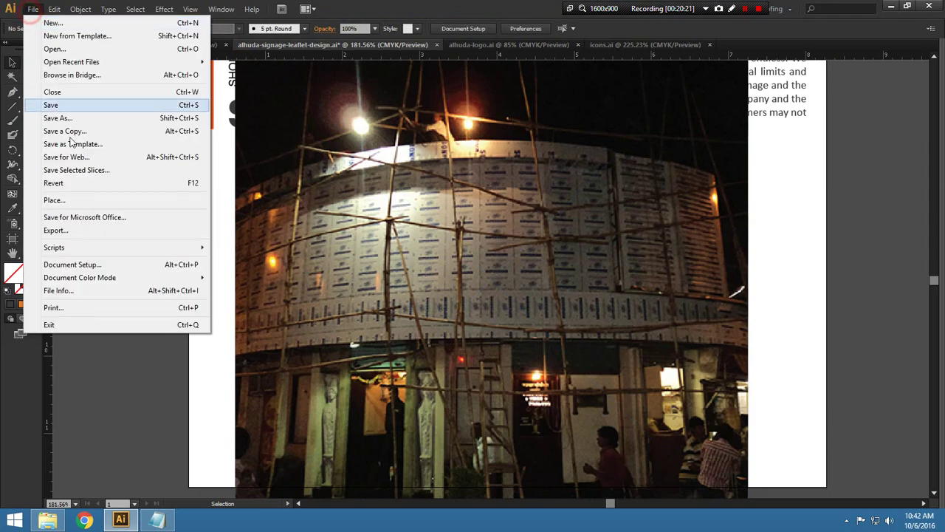
click(76, 200)
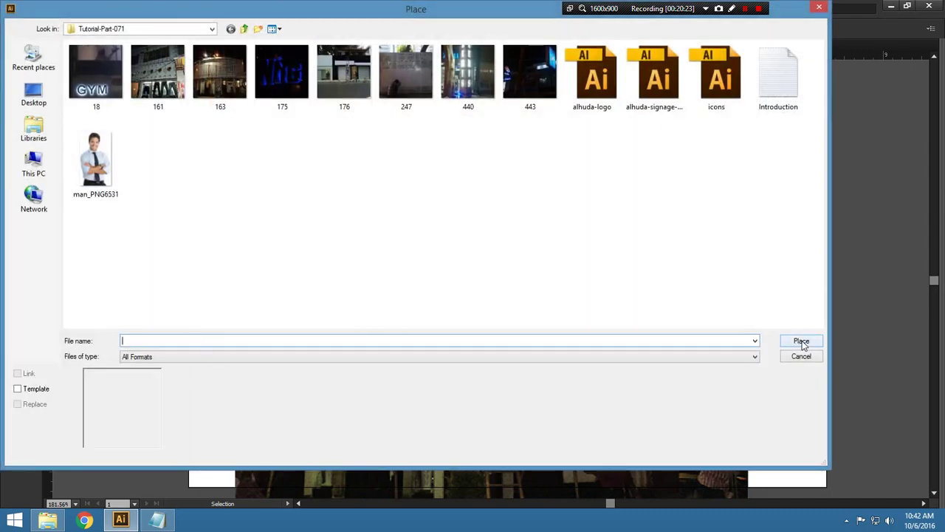
double_click(344, 80)
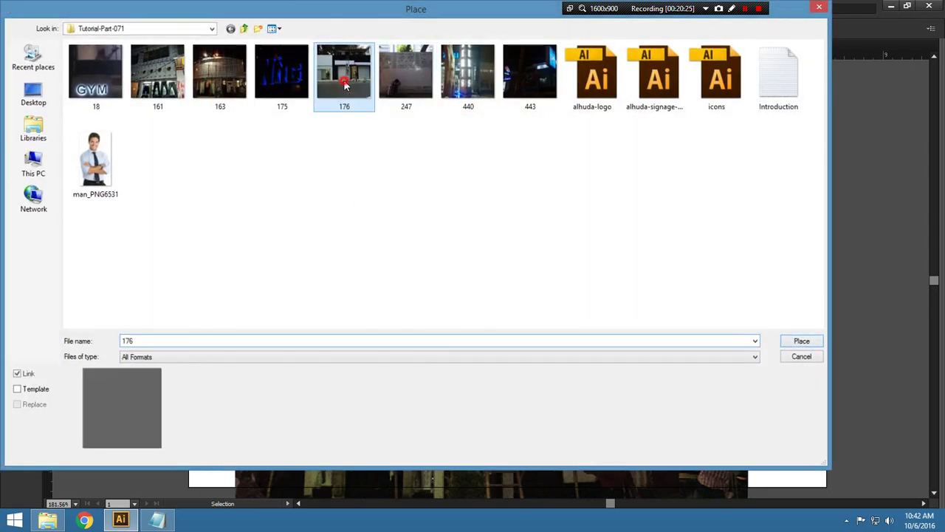
click(145, 178)
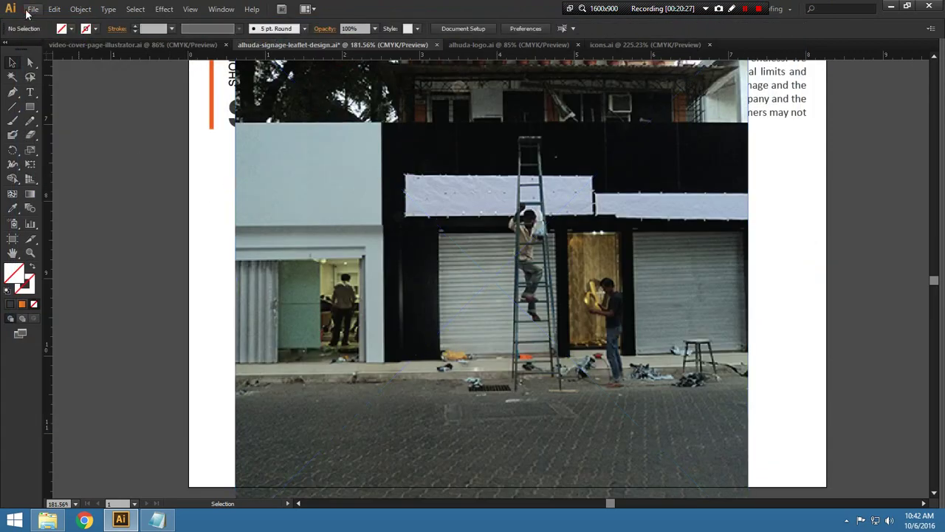
click(29, 9)
click(85, 198)
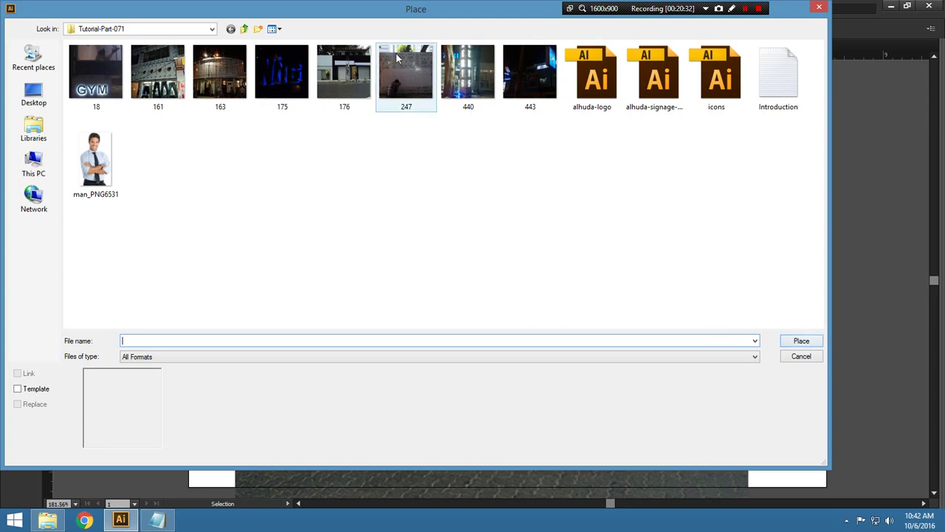
double_click(406, 72)
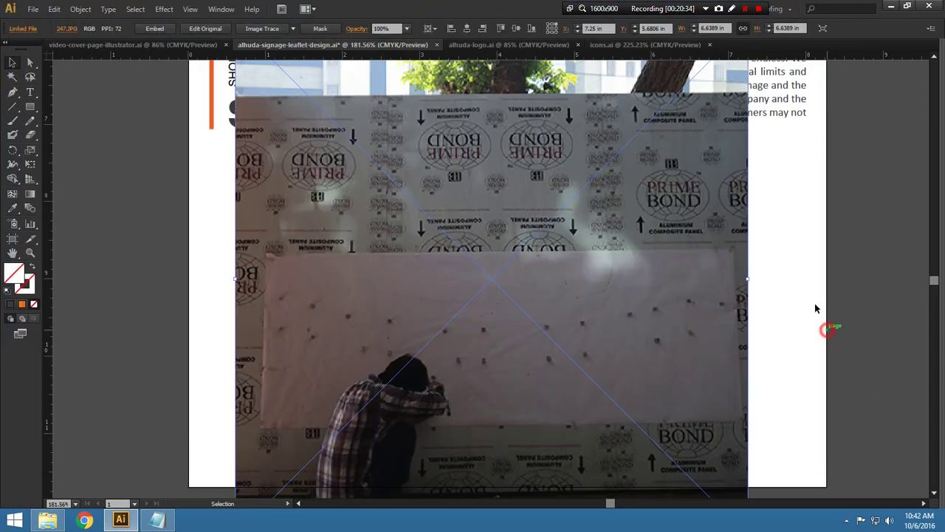
Shrink the placed photos to a roughly 1.59 in thumbnail at left beneath the heading
drag(816, 308, 517, 459)
key(ctrl+1)
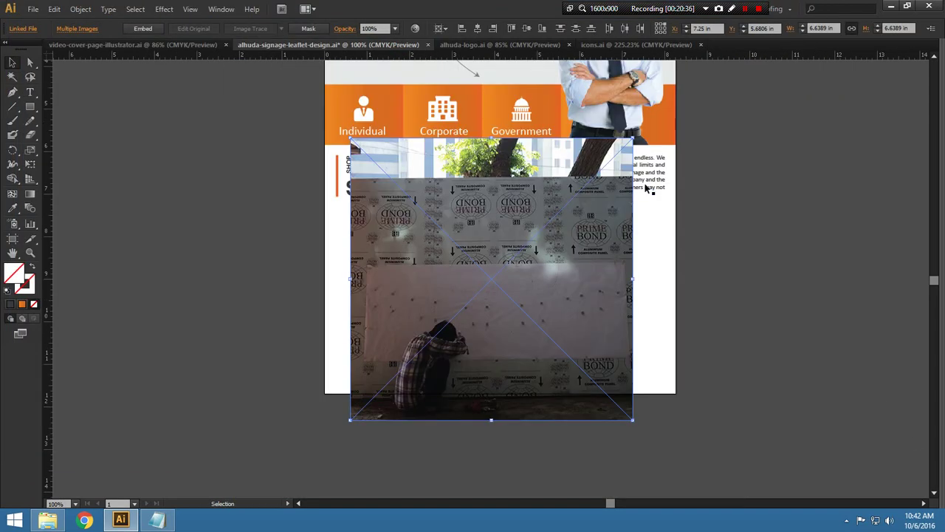
drag(634, 139, 526, 245)
mouse_move(461, 280)
mouse_down()
mouse_move(373, 284)
mouse_move(365, 251)
mouse_up()
click(167, 280)
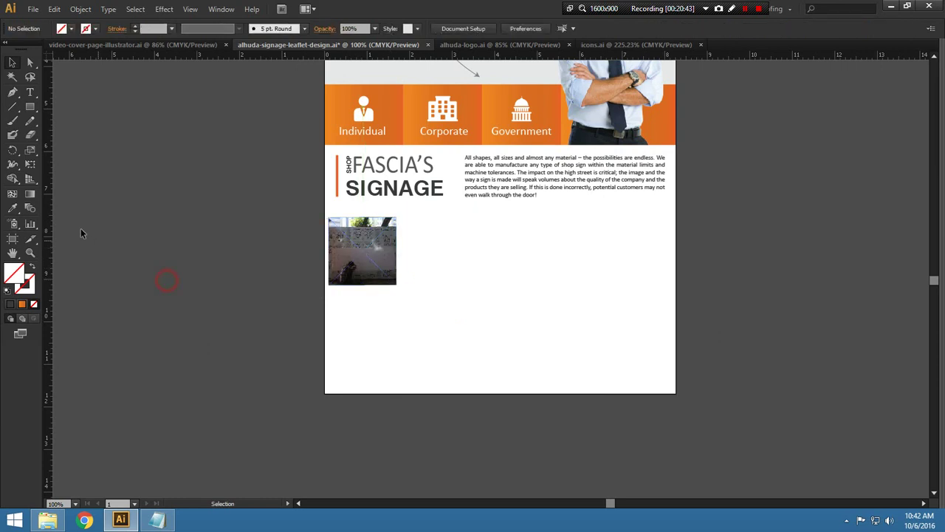
click(13, 237)
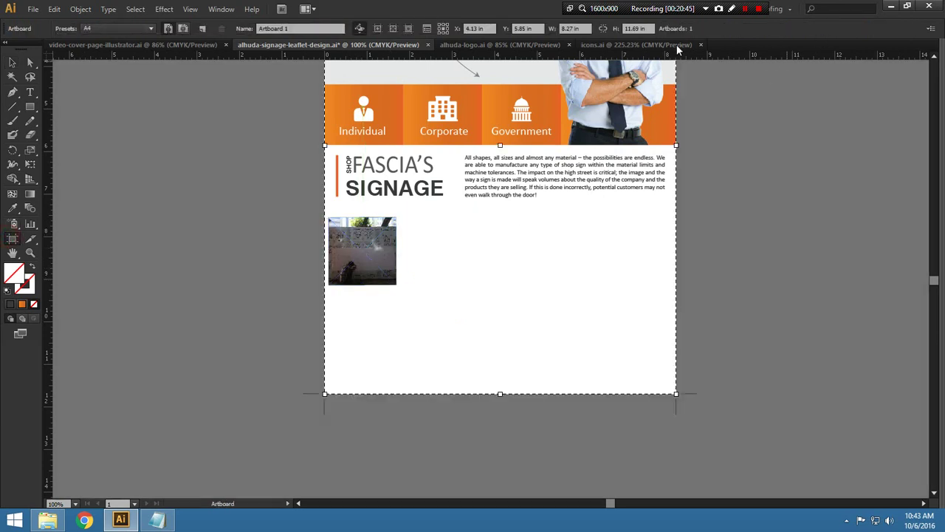
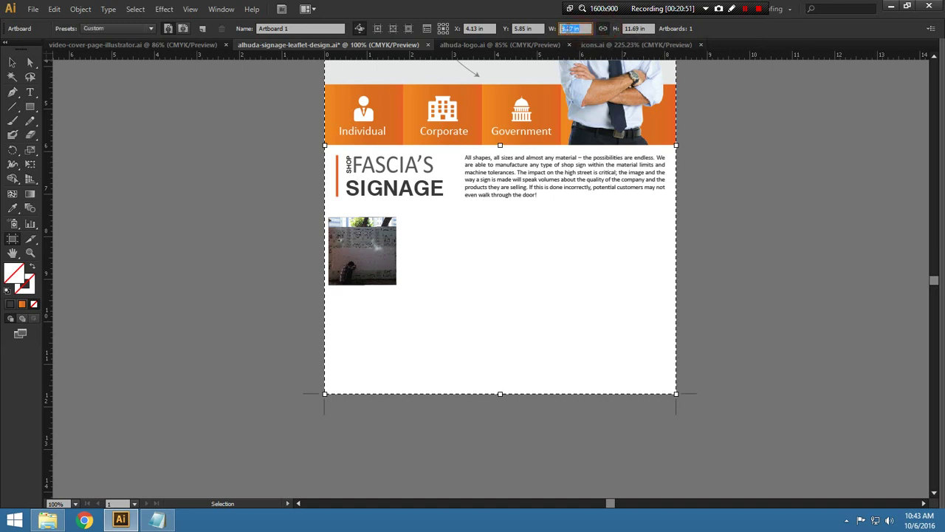
Leave artboard editing and select the small shop-sign photo
right_click(569, 29)
click(595, 78)
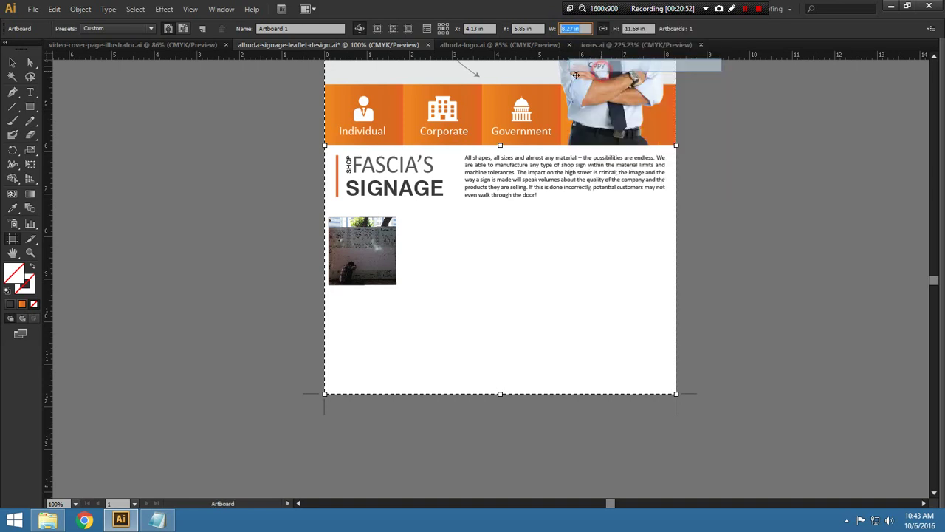
click(15, 62)
click(124, 224)
drag(271, 245, 379, 321)
shift+click(620, 96)
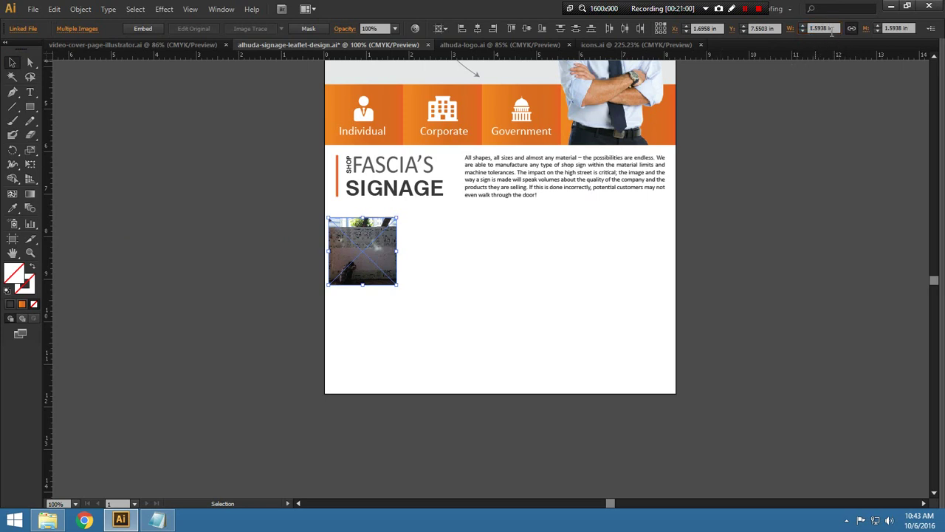
text(4.135)
Resize the photo to 2.0675 in square using the W/H fields
key(Return)
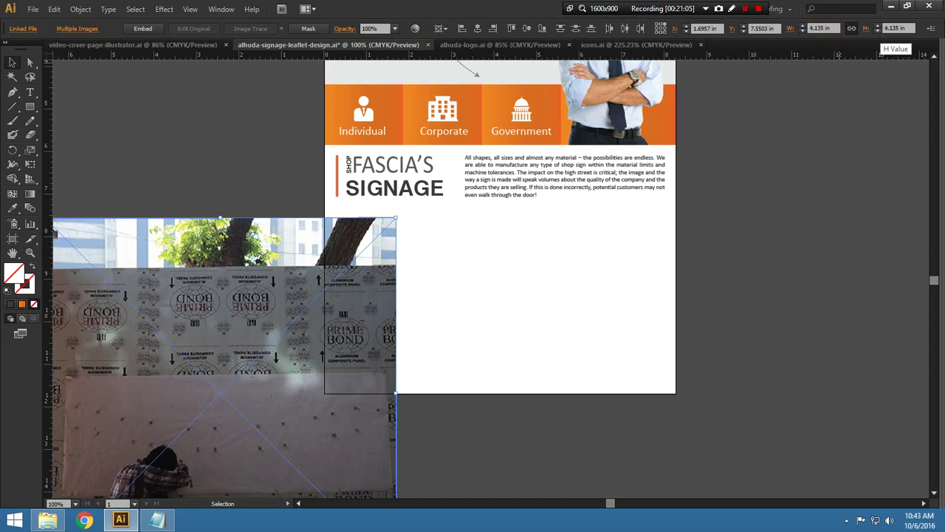
key(Return)
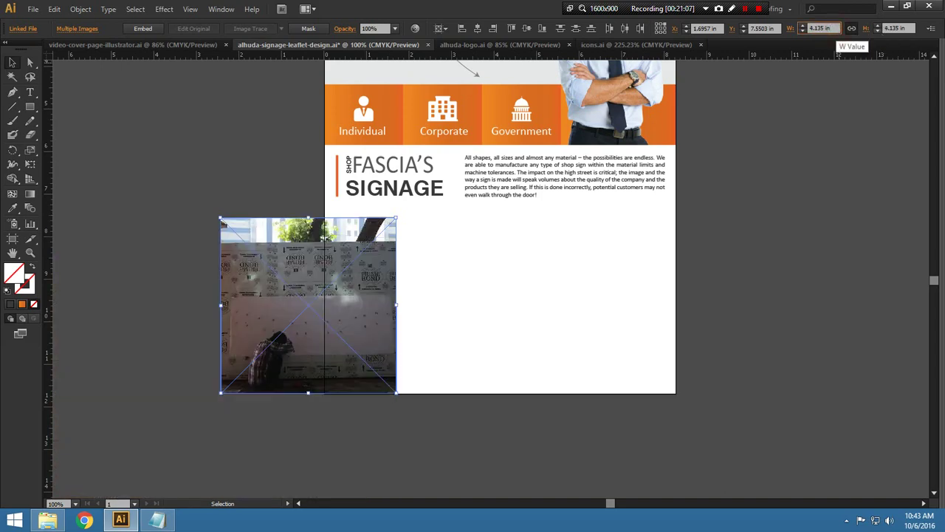
text(3.135)
key(Return)
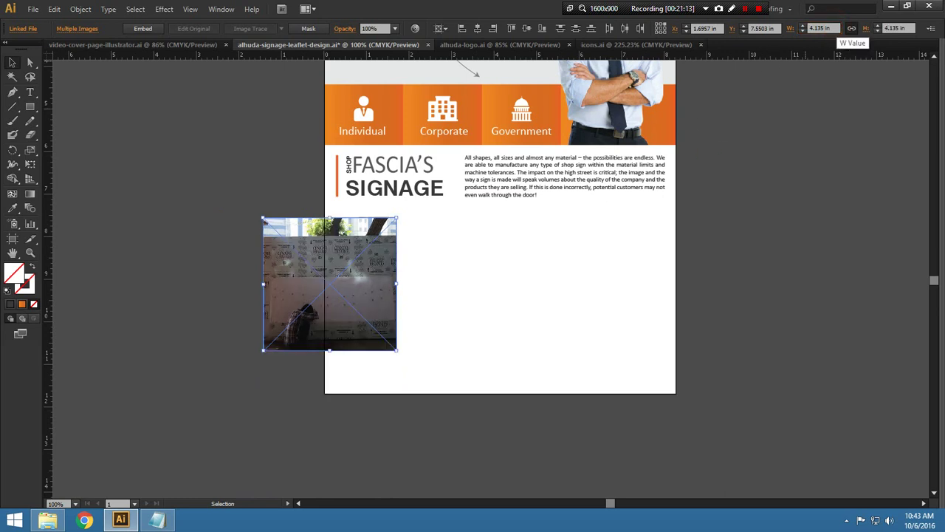
key(Return)
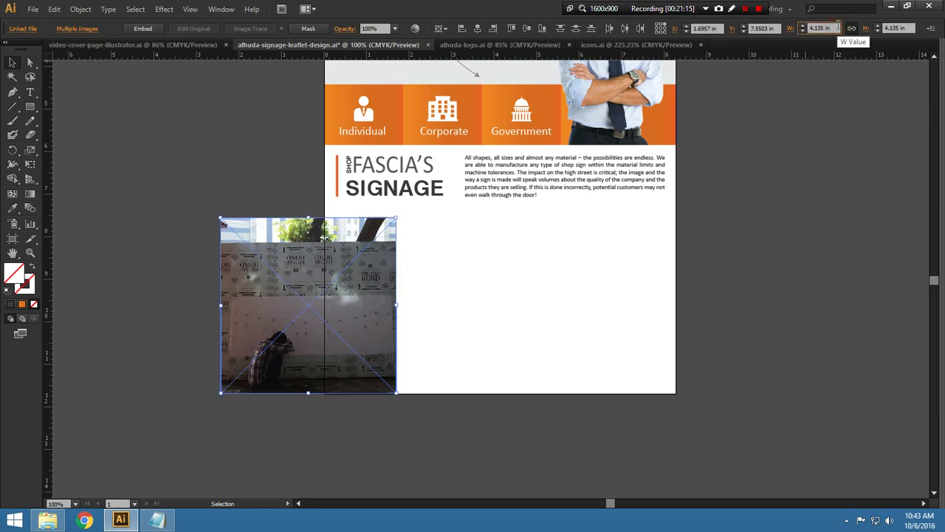
text(2.0675)
key(Return)
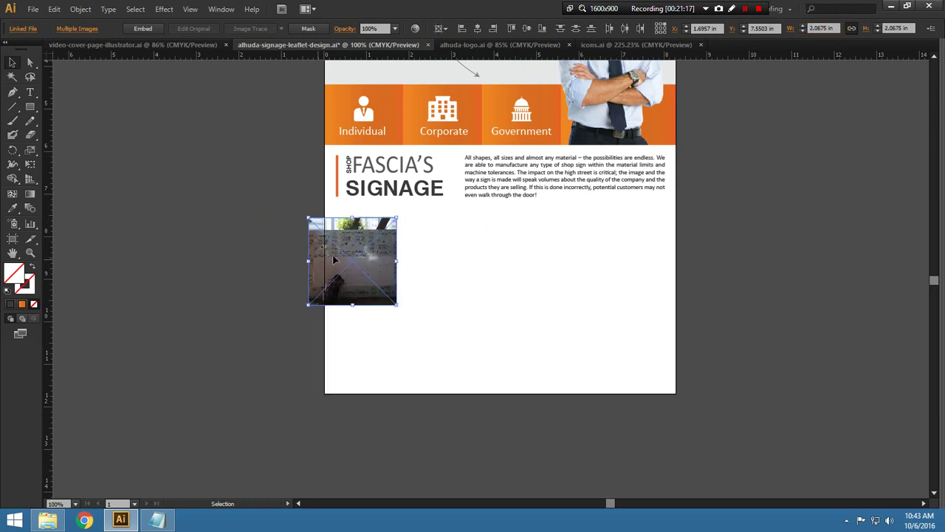
Arrange the photos in a row, with the street and night photos to the right
drag(333, 260, 491, 261)
click(492, 250)
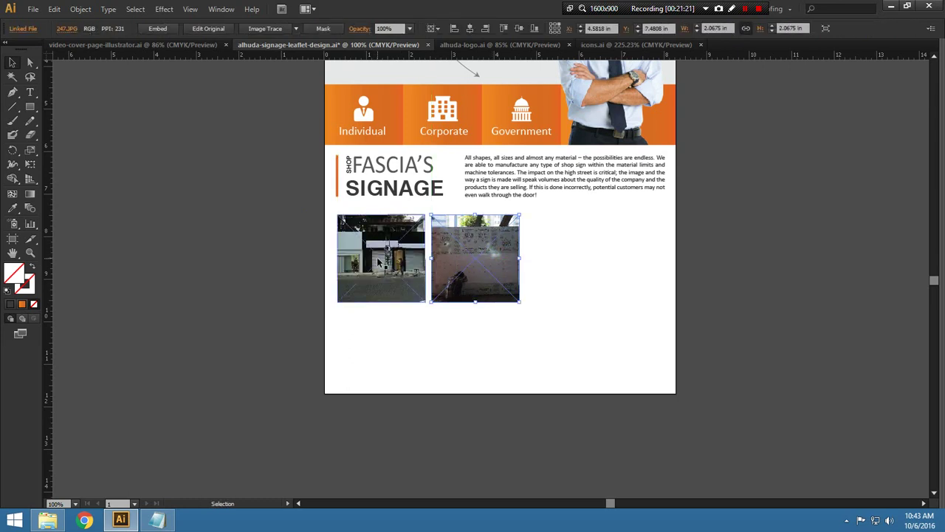
drag(378, 263, 576, 262)
drag(406, 271, 704, 271)
click(561, 331)
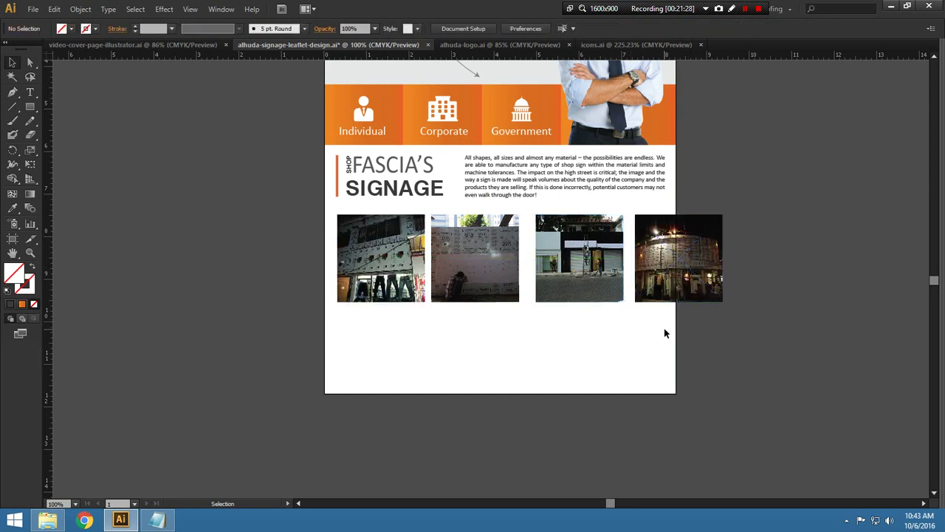
Nudge the night and second photos left, then shrink the four-photo row to fit the page
drag(650, 295, 643, 320)
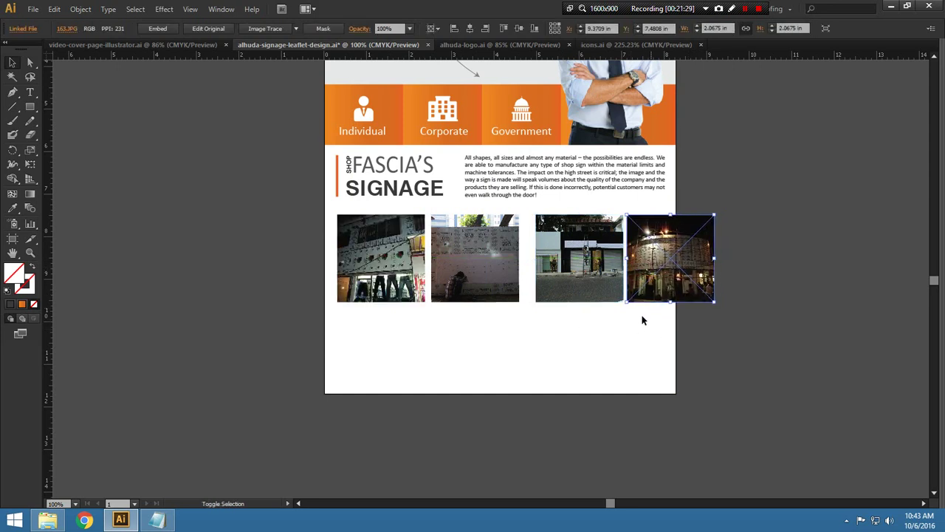
drag(479, 278, 475, 278)
click(492, 332)
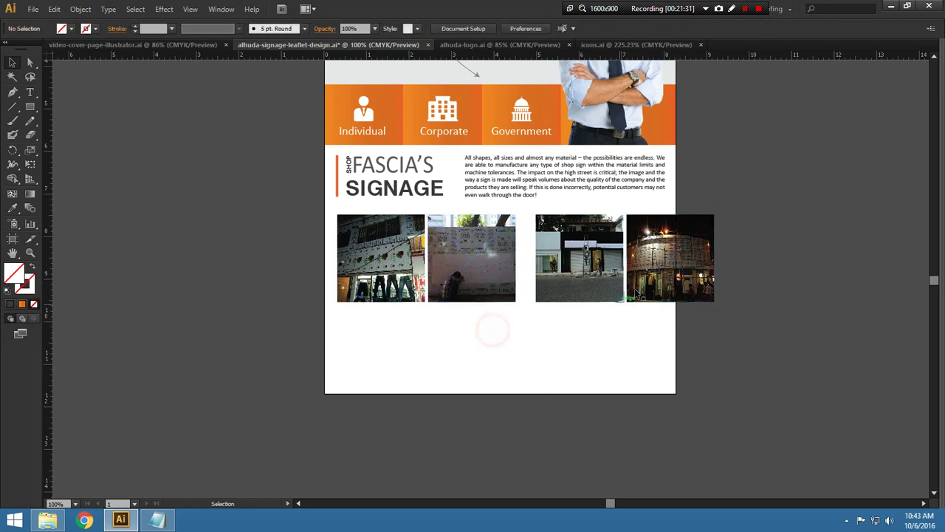
click(641, 301)
drag(399, 263, 392, 288)
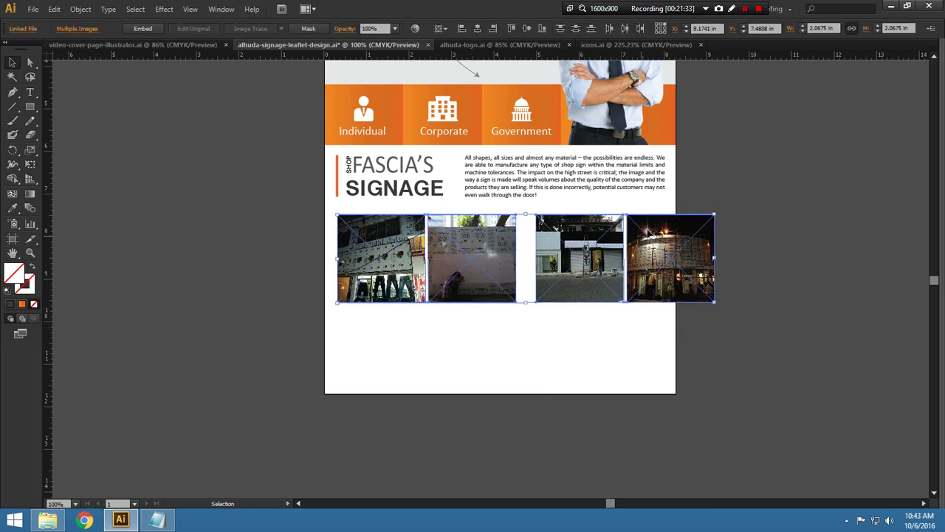
drag(715, 214, 666, 215)
click(747, 236)
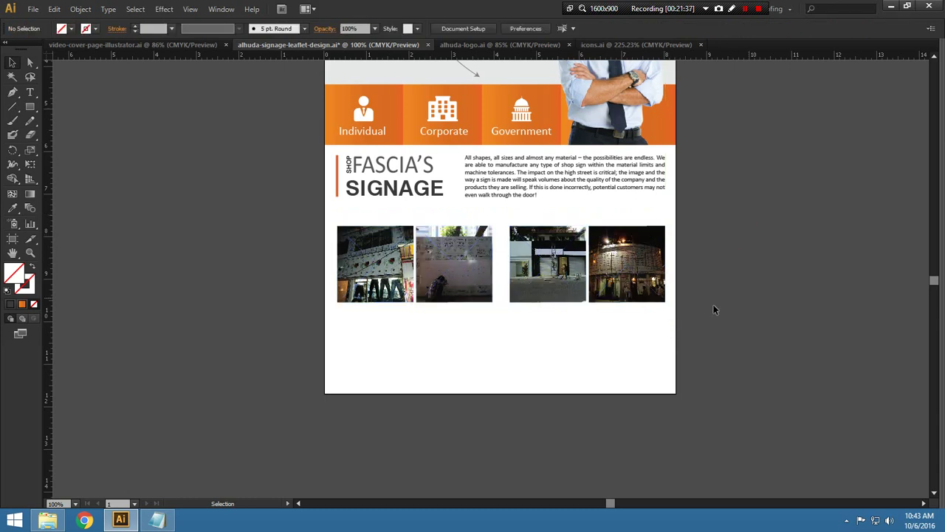
Shift the right-hand photos left and try enlarging three of them, undoing that
drag(642, 325, 530, 299)
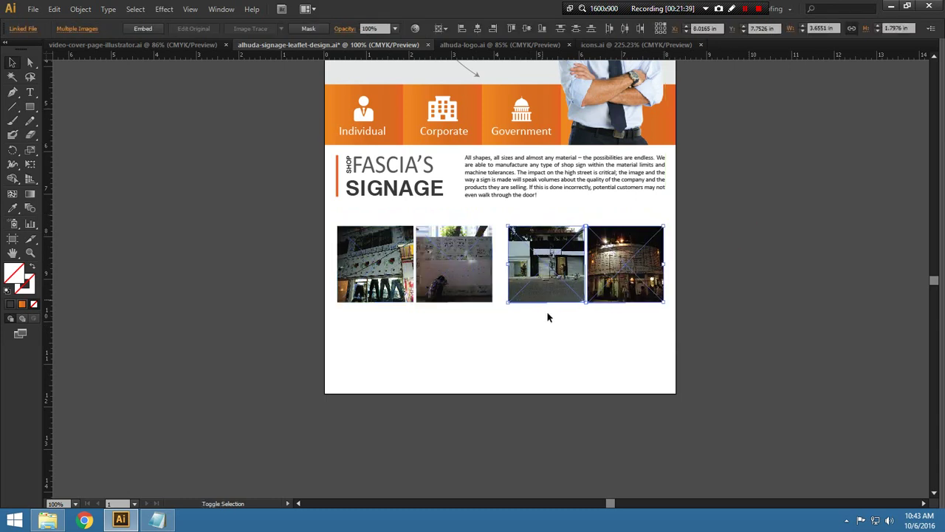
key(Left)
key(Left)
key(Left)
mouse_move(641, 342)
mouse_down()
mouse_move(480, 294)
mouse_move(514, 277)
mouse_up()
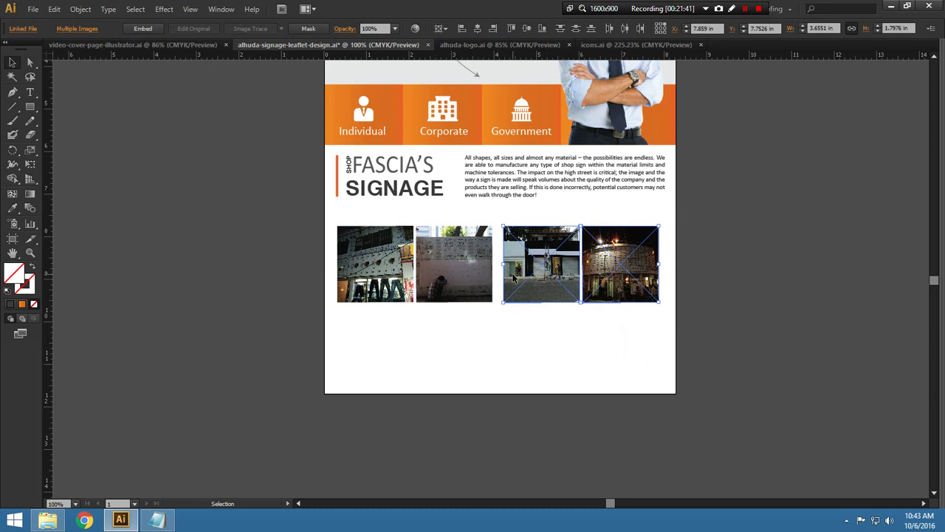
key(Left)
key(Left)
drag(635, 331, 427, 285)
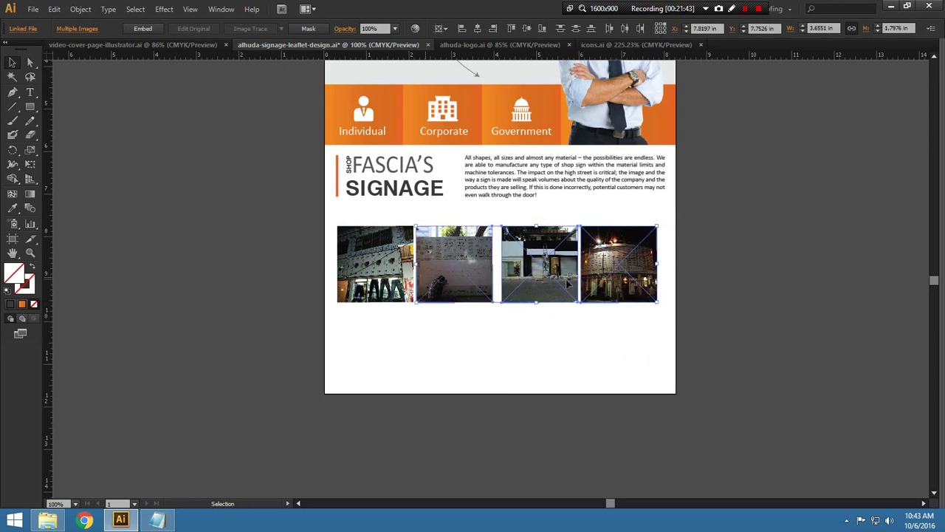
drag(658, 225, 666, 223)
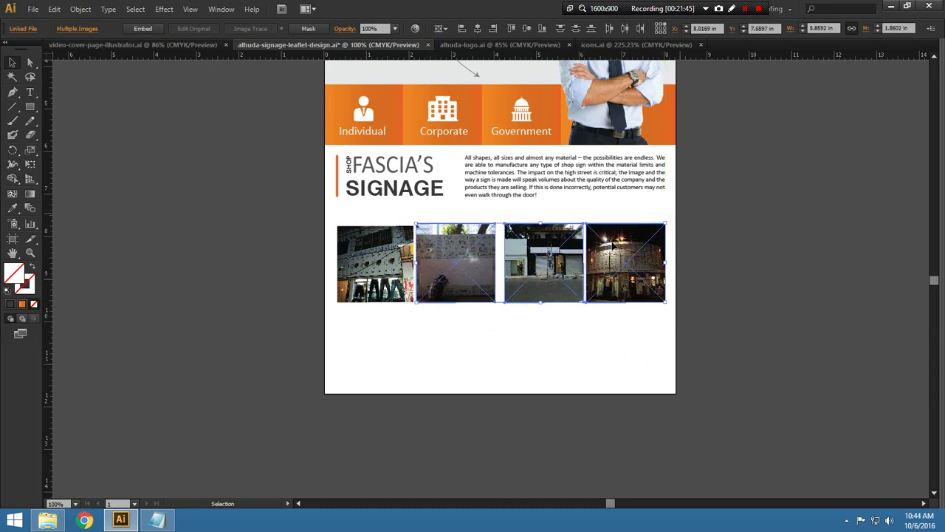
key(ctrl+z)
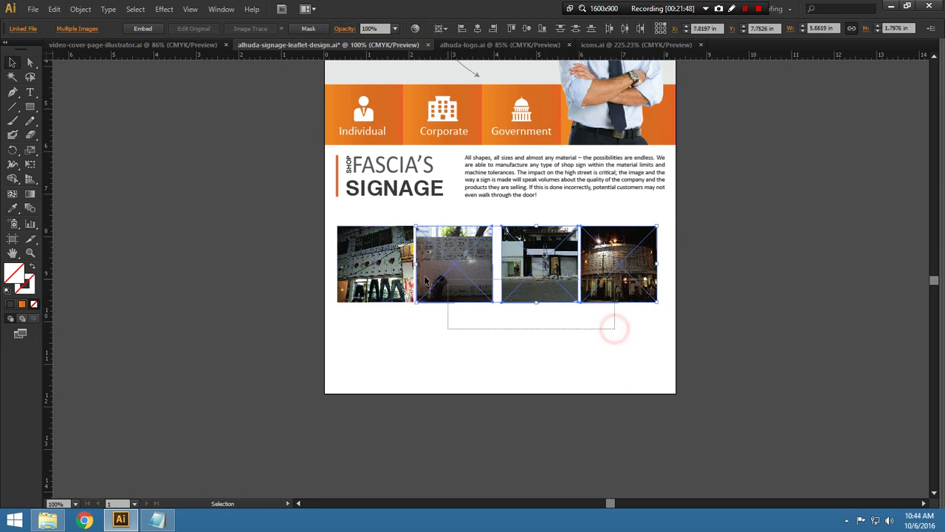
Scale all four photos together to fill the page width
drag(614, 333, 408, 284)
drag(658, 226, 666, 224)
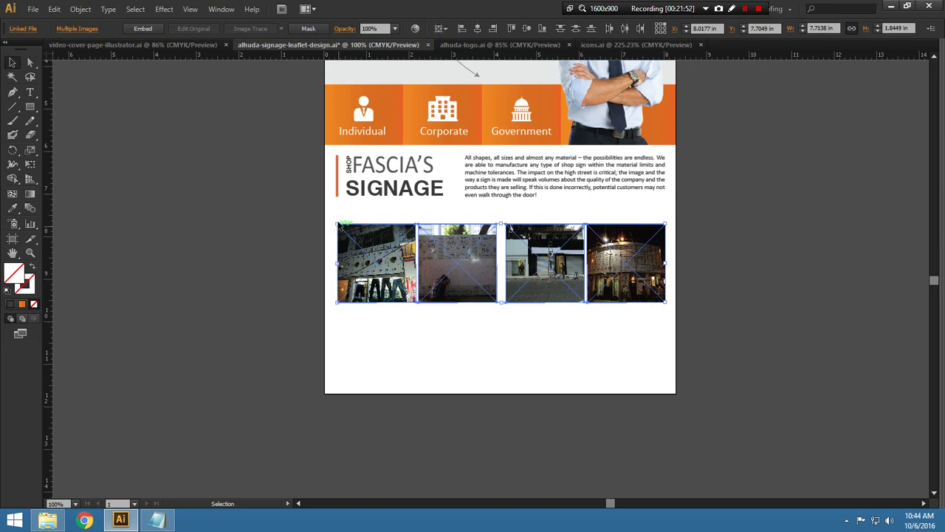
mouse_move(337, 223)
mouse_down()
mouse_move(340, 190)
mouse_move(338, 223)
mouse_up()
click(288, 271)
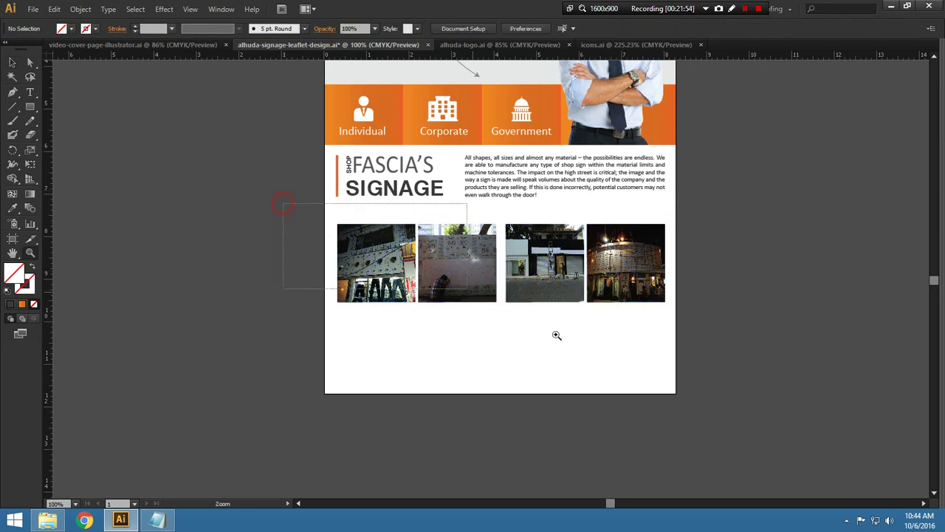
Alt-drag copies of the street and night photos into a second row below
drag(557, 335, 724, 401)
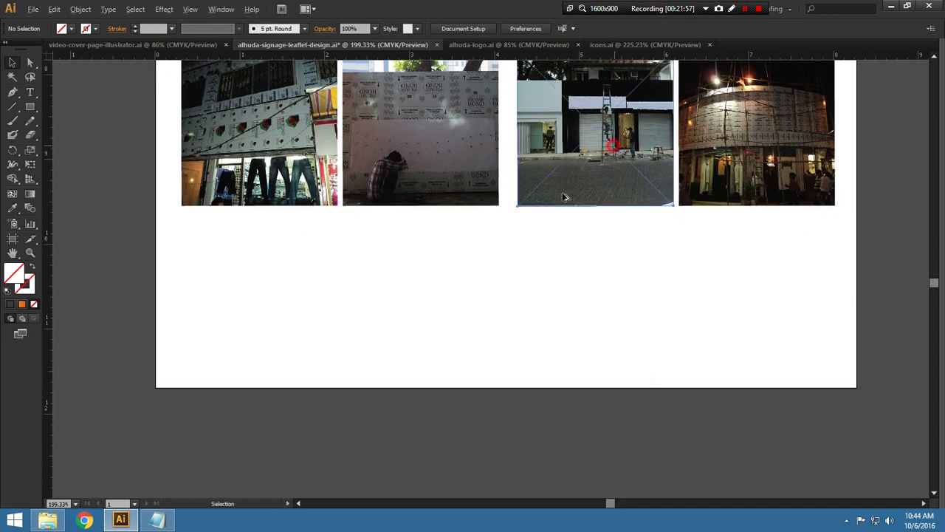
drag(564, 197, 279, 311)
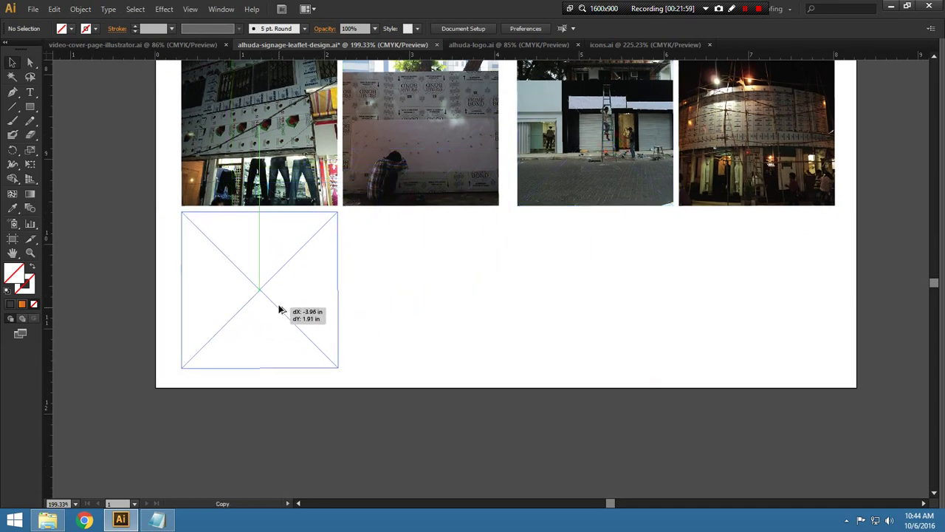
click(553, 317)
mouse_move(693, 142)
mouse_down()
mouse_move(415, 289)
mouse_move(357, 292)
mouse_up()
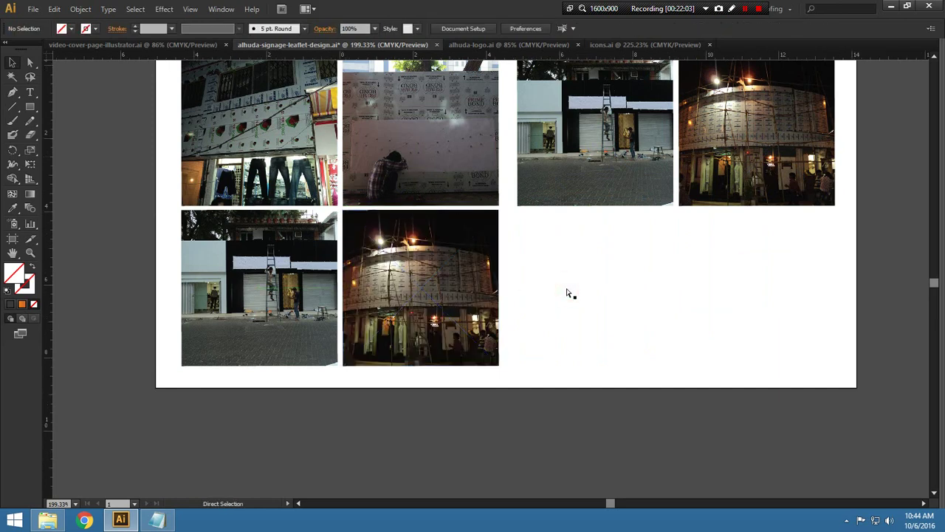
key(ctrl+minus)
key(ctrl+minus)
key(ctrl+minus)
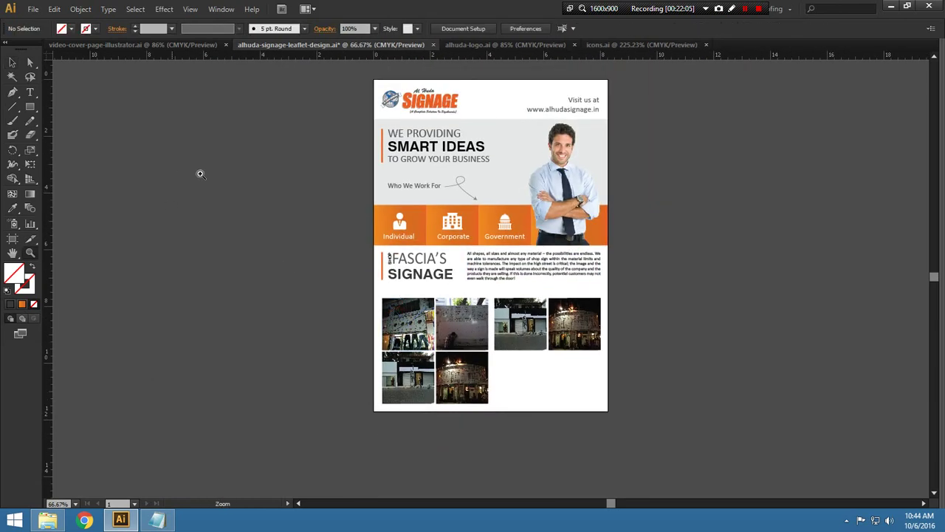
drag(262, 182, 728, 466)
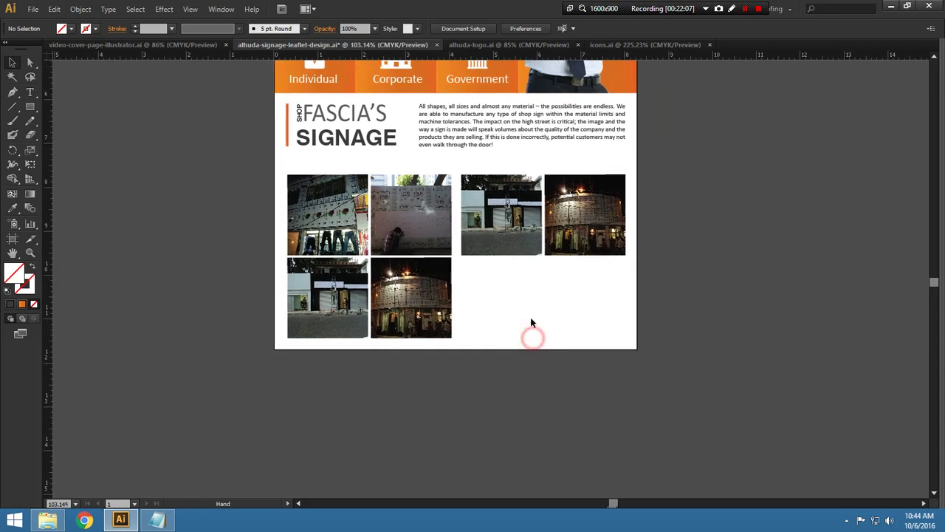
Place images 18 and 175 onto the artboard
key(alt+f)
key(Escape)
key(ctrl+shift+p)
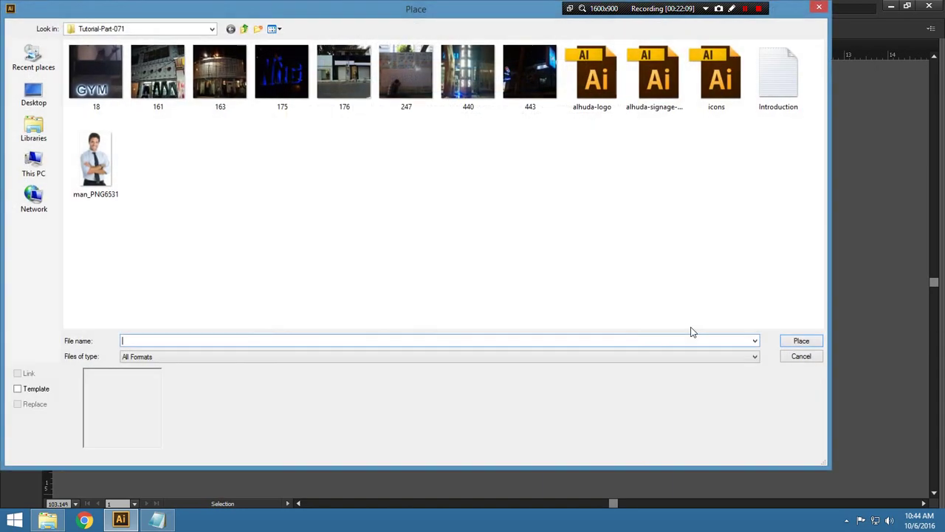
double_click(125, 85)
key(alt+f)
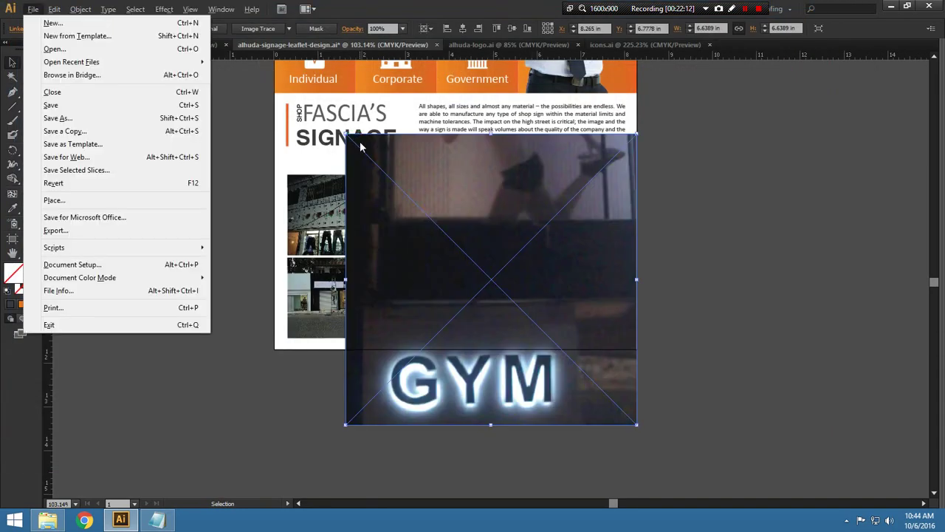
key(Escape)
key(ctrl+shift+p)
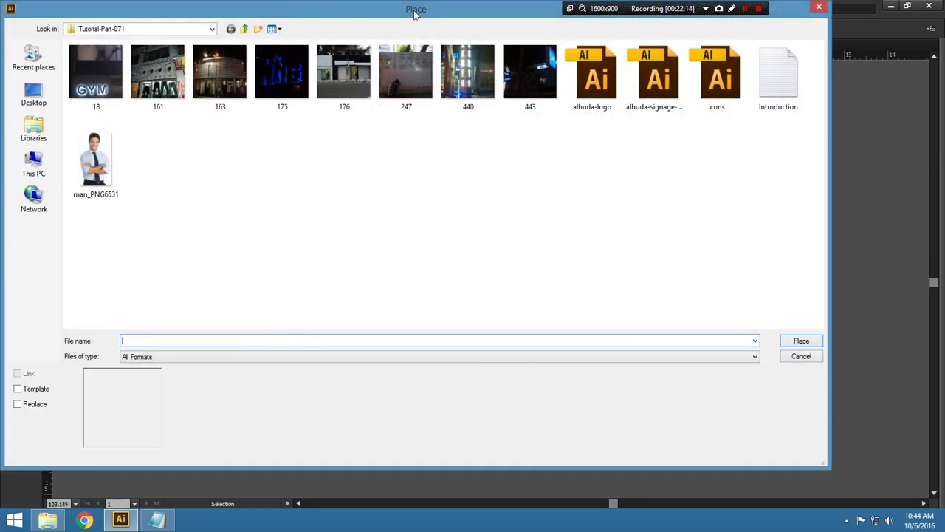
double_click(281, 72)
Place images 440 and 443 onto the artboard
key(alt+f)
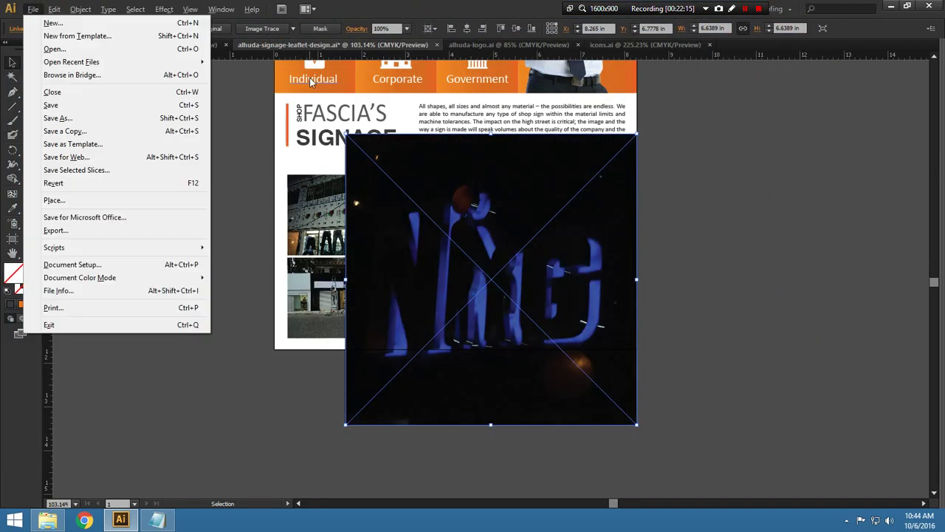
key(Escape)
key(ctrl+shift+p)
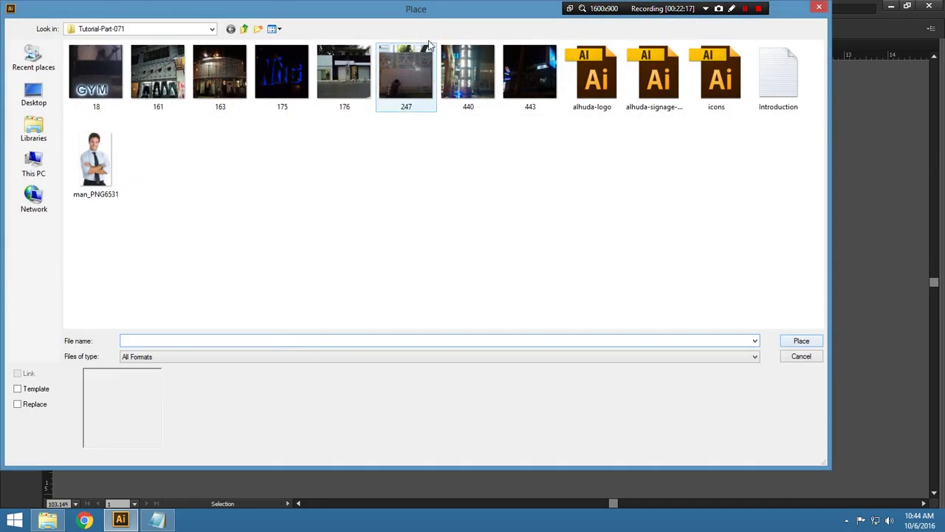
double_click(467, 72)
key(alt+f)
key(Escape)
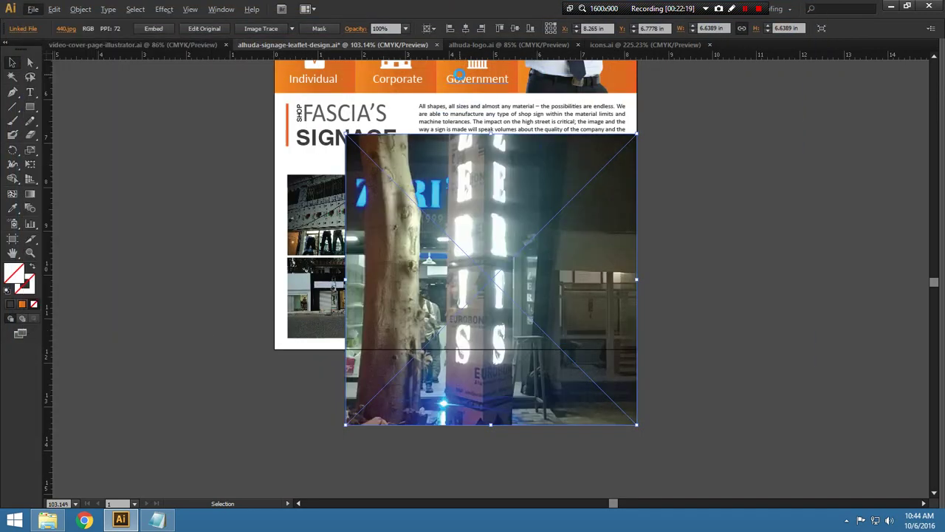
key(ctrl+shift+p)
double_click(519, 71)
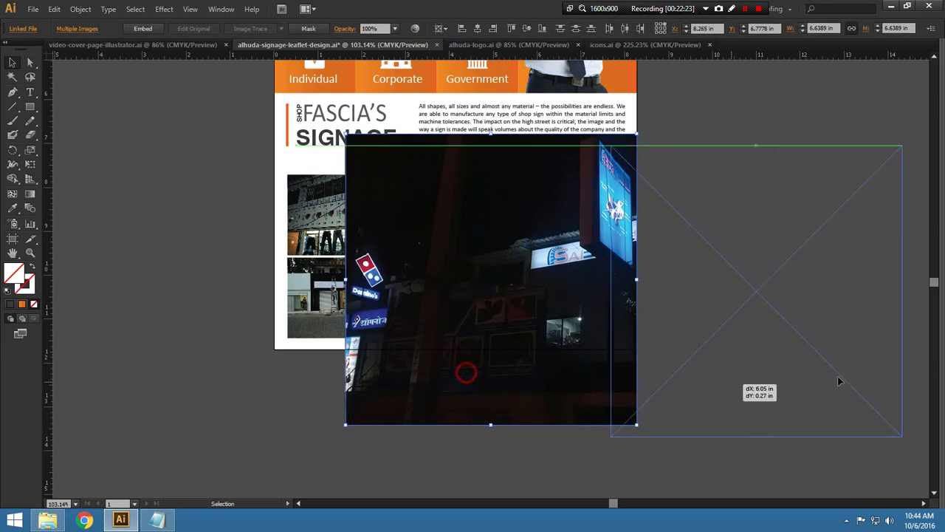
Shrink the large night-street photo to the 1.8445 in thumbnail size
drag(519, 418, 891, 422)
click(399, 314)
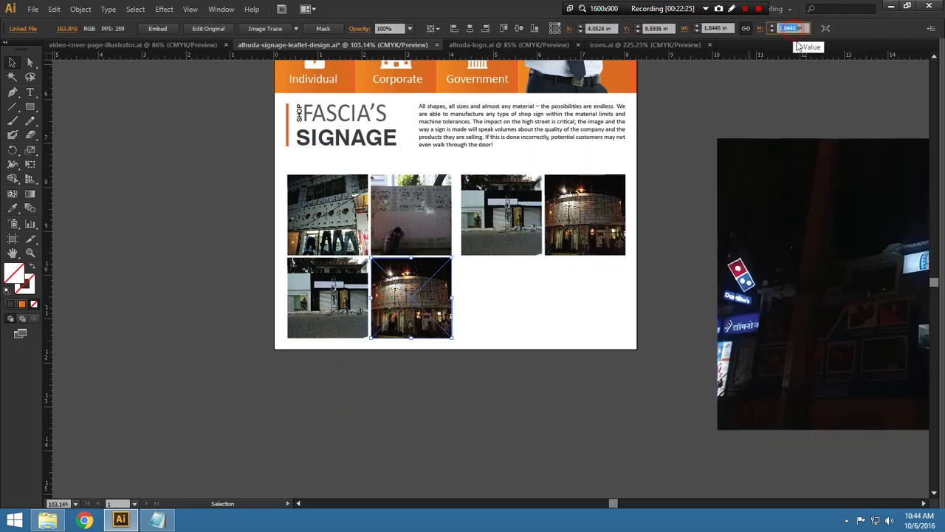
click(739, 192)
drag(684, 184, 796, 59)
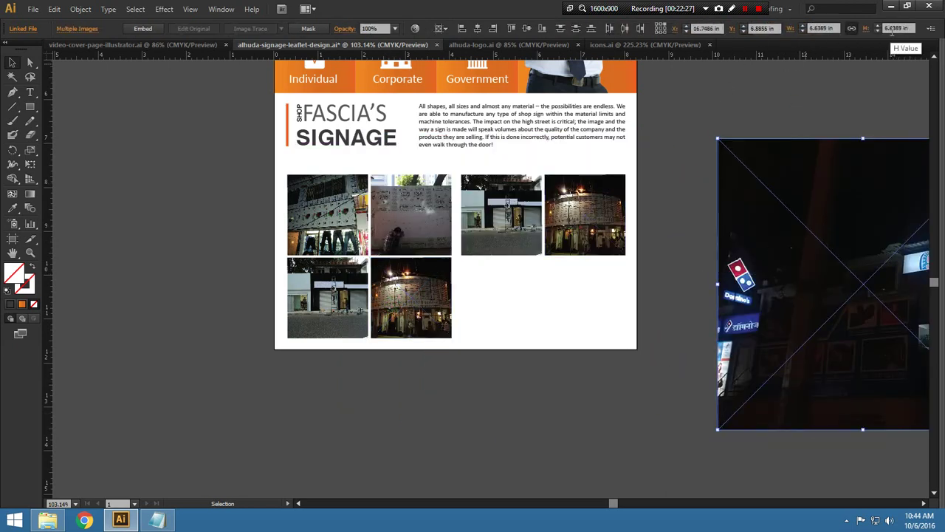
key(Return)
scroll(857, 200, right, 2)
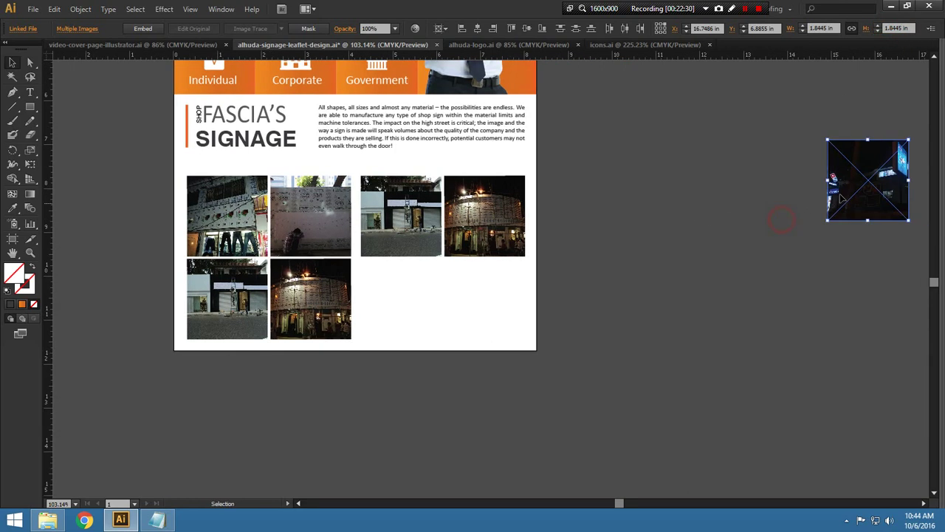
drag(867, 178, 387, 372)
Move the night photos beside and below the page and clear the third top-row slot
key(z)
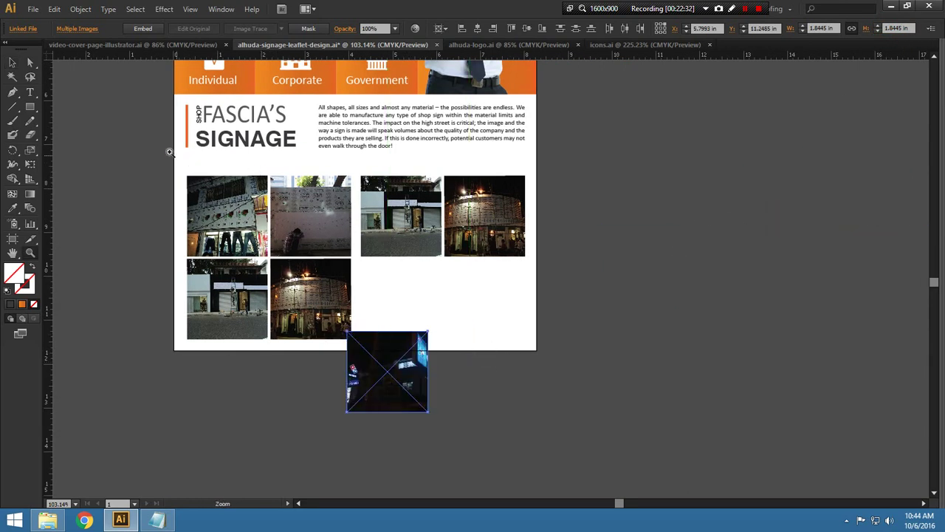
drag(169, 152, 619, 449)
key(v)
click(505, 298)
click(553, 298)
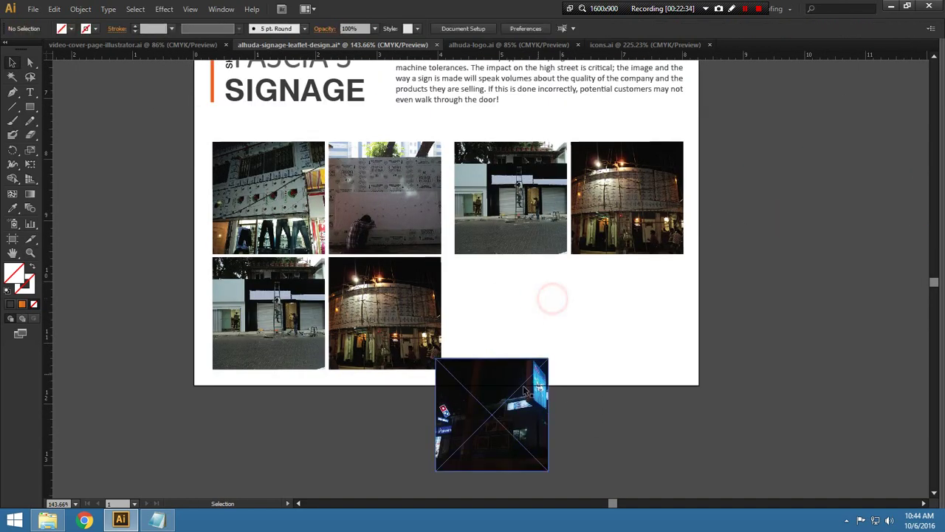
mouse_move(488, 373)
mouse_down()
mouse_move(770, 212)
mouse_move(577, 369)
mouse_up()
drag(755, 279, 491, 223)
key(ctrl+[)
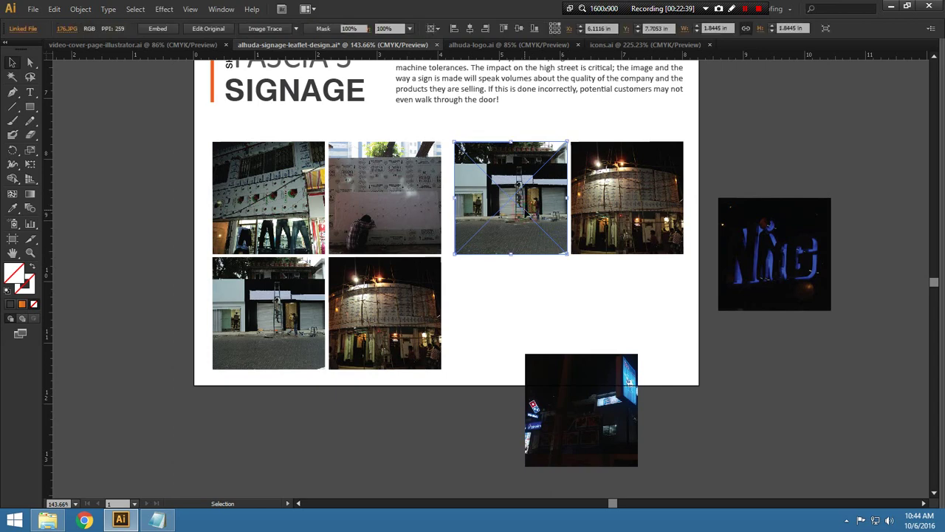
key(ctrl+z)
key(ctrl+z)
key(ctrl+z)
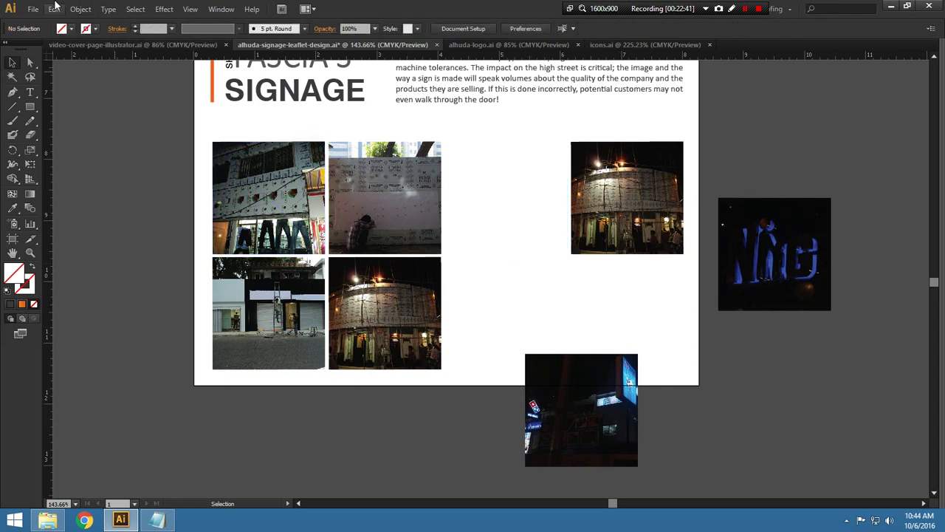
Paste the tree-lights photo in front into the third slot
click(55, 8)
click(95, 94)
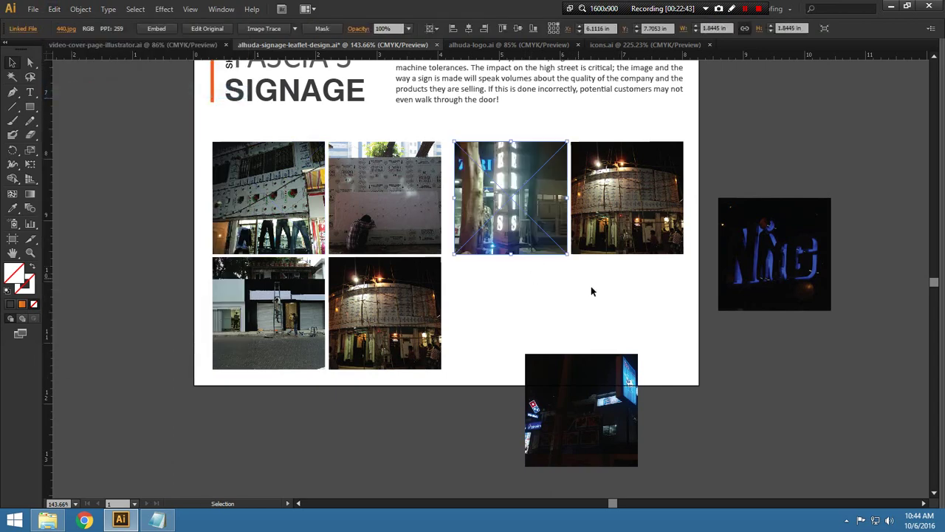
click(620, 291)
drag(776, 272, 624, 219)
Replace the round-building photo in the fourth slot with the Nite photo
click(55, 8)
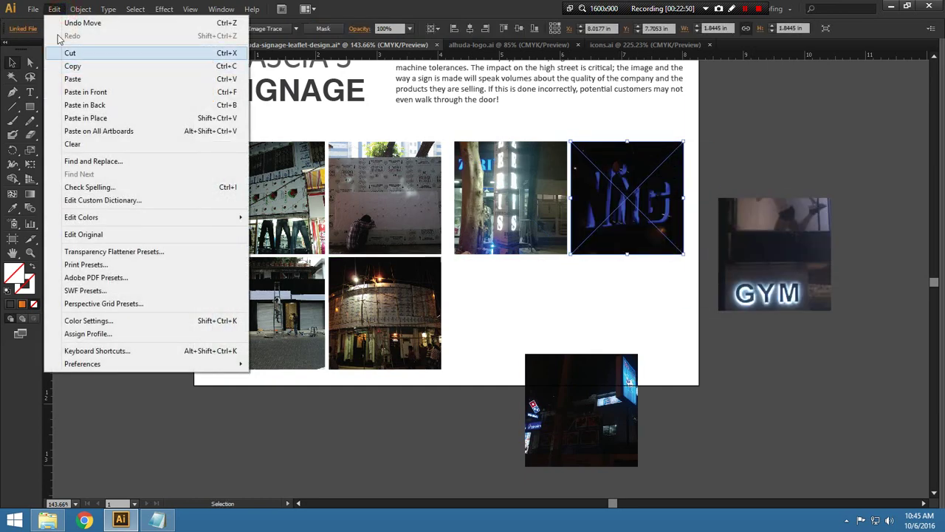
click(74, 54)
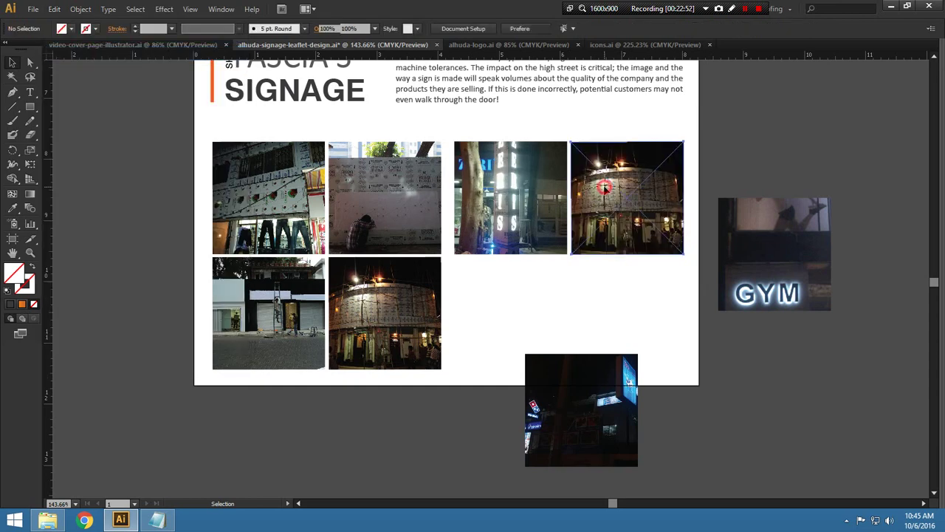
key(Delete)
click(62, 10)
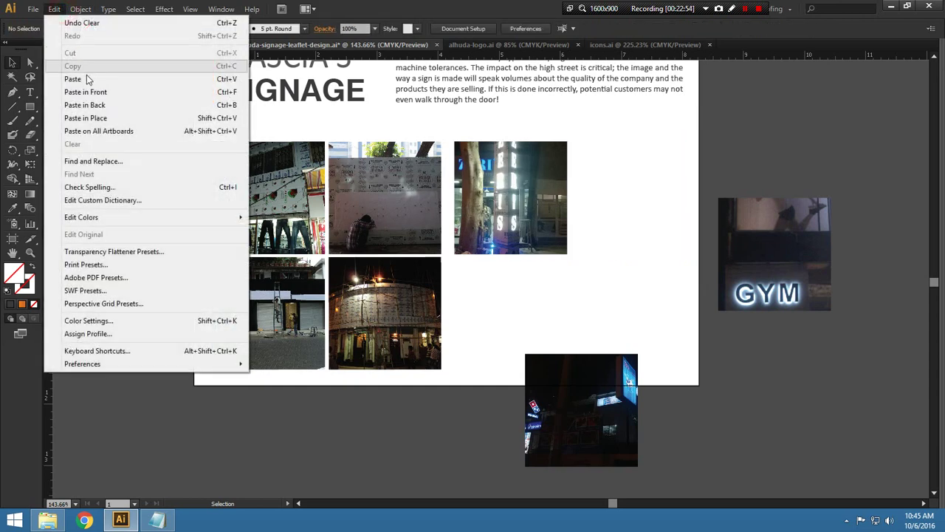
click(93, 91)
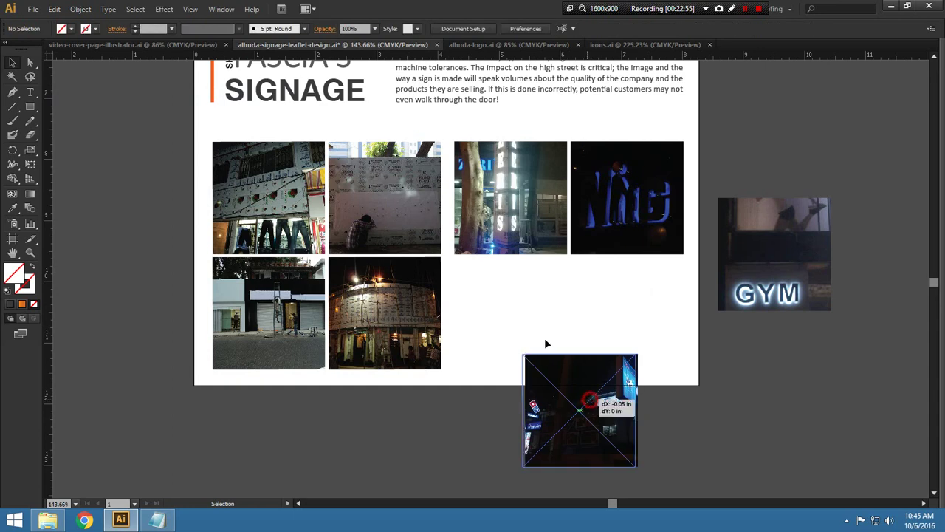
Fill the bottom row's empty slots with the night-street and GYM photos, aligned
drag(593, 404, 517, 303)
click(763, 223)
mouse_move(764, 223)
mouse_down()
mouse_move(615, 291)
mouse_move(614, 282)
mouse_up()
click(935, 399)
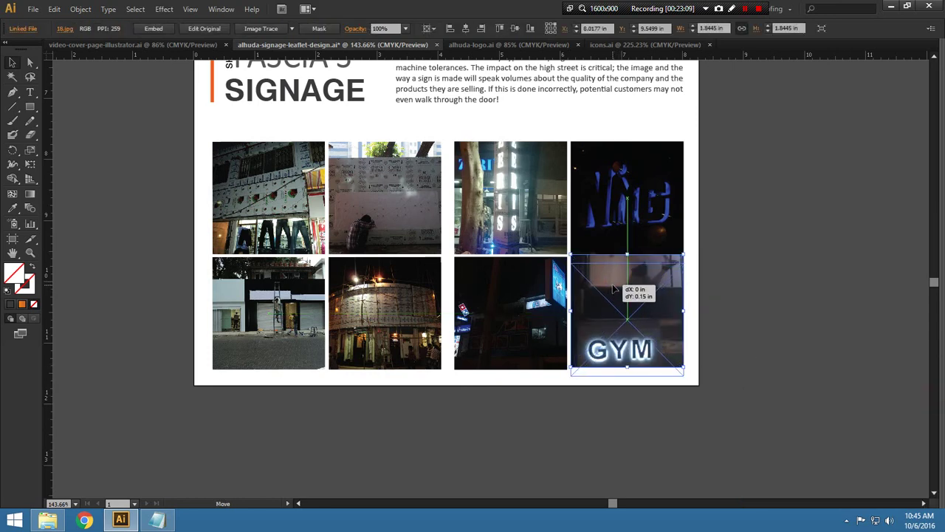
click(766, 300)
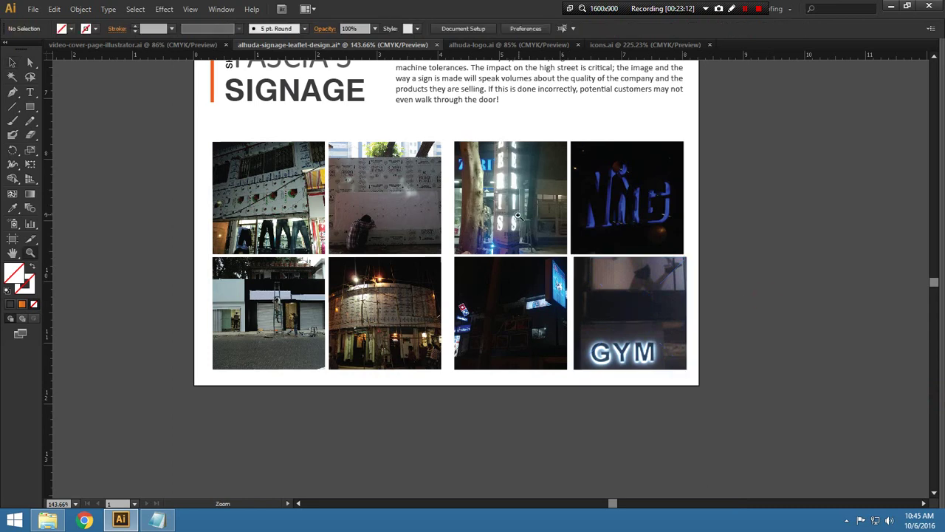
drag(752, 438, 496, 188)
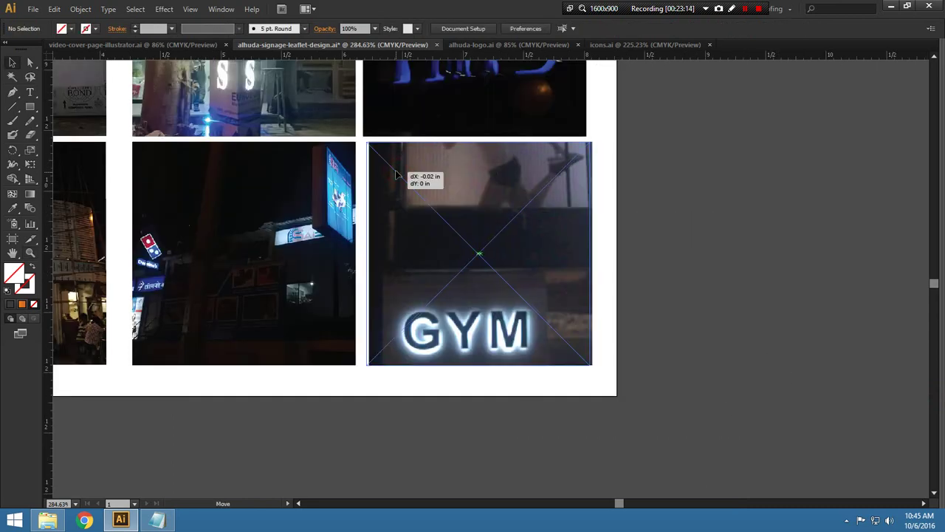
drag(398, 173, 391, 173)
click(711, 219)
Raise the whole eight-photo grid about 0.43 in
key(ctrl+0)
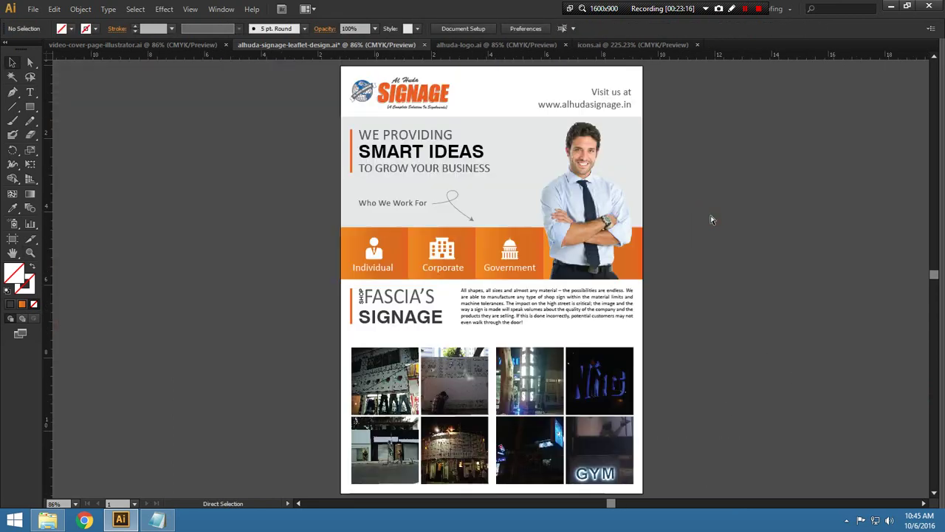
key(ctrl+minus)
scroll(332, 261, down, 3)
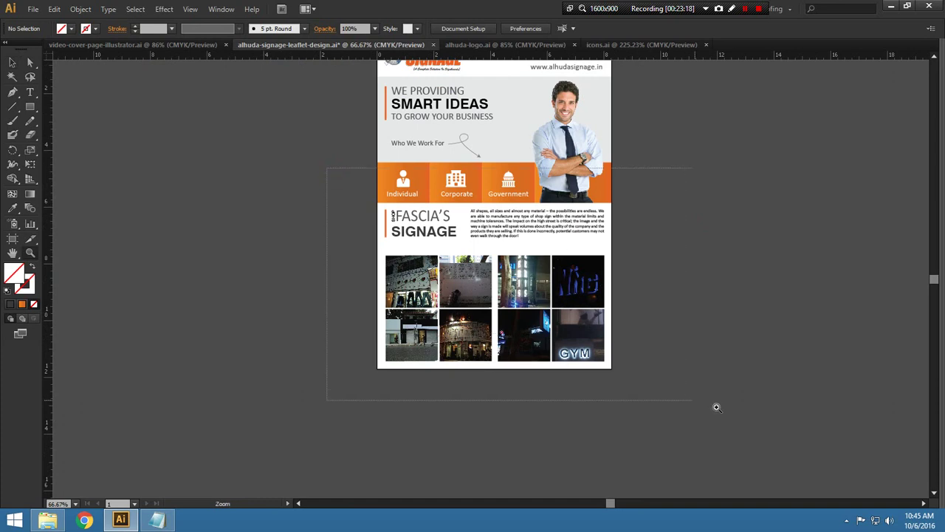
drag(333, 170, 716, 405)
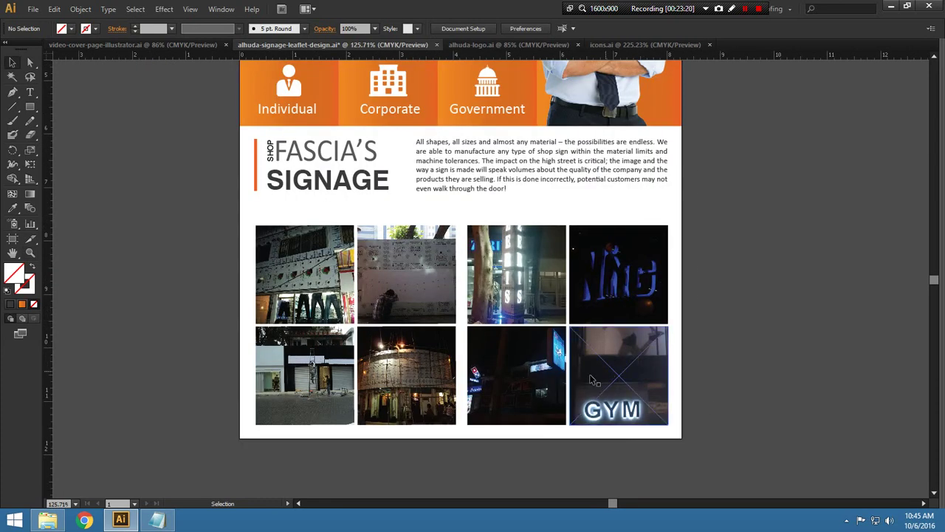
mouse_move(697, 451)
mouse_down()
mouse_move(620, 246)
mouse_move(644, 236)
mouse_up()
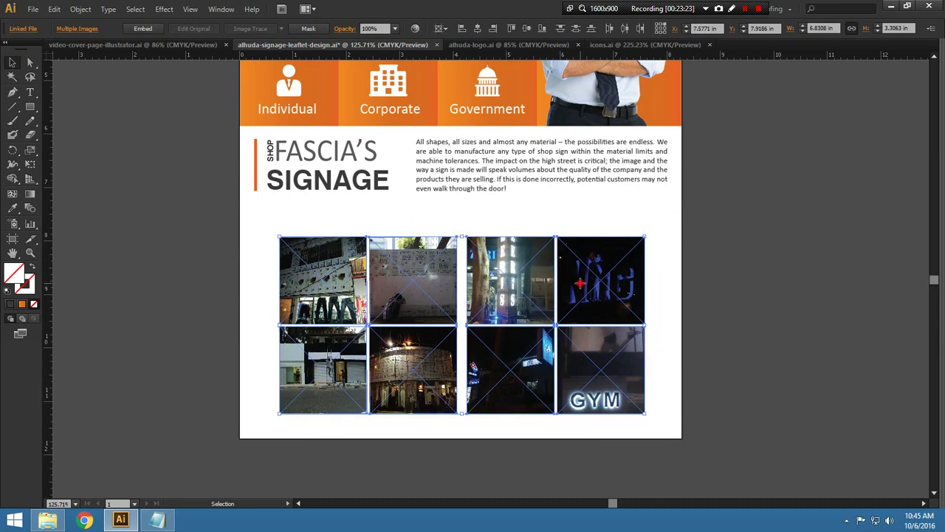
drag(581, 283, 583, 263)
drag(661, 259, 696, 273)
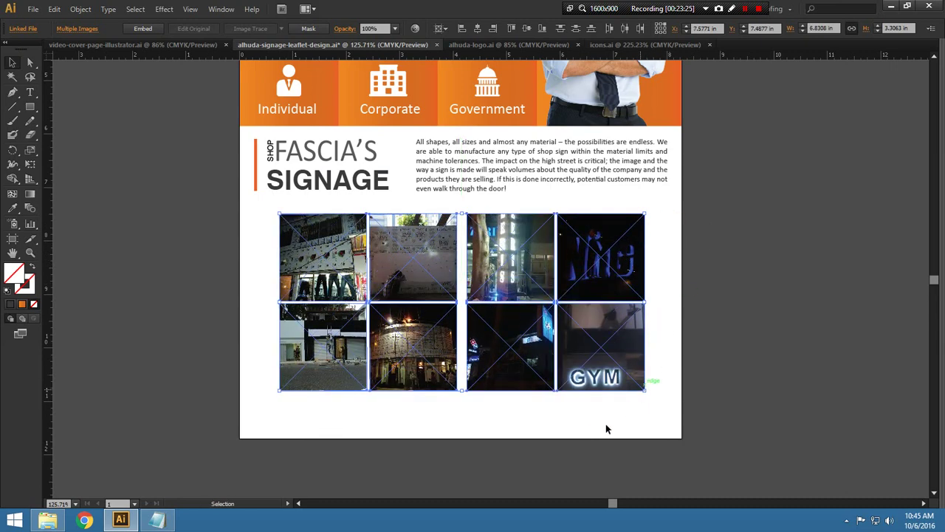
drag(664, 246, 665, 342)
key(ctrl+minus)
key(ctrl+minus)
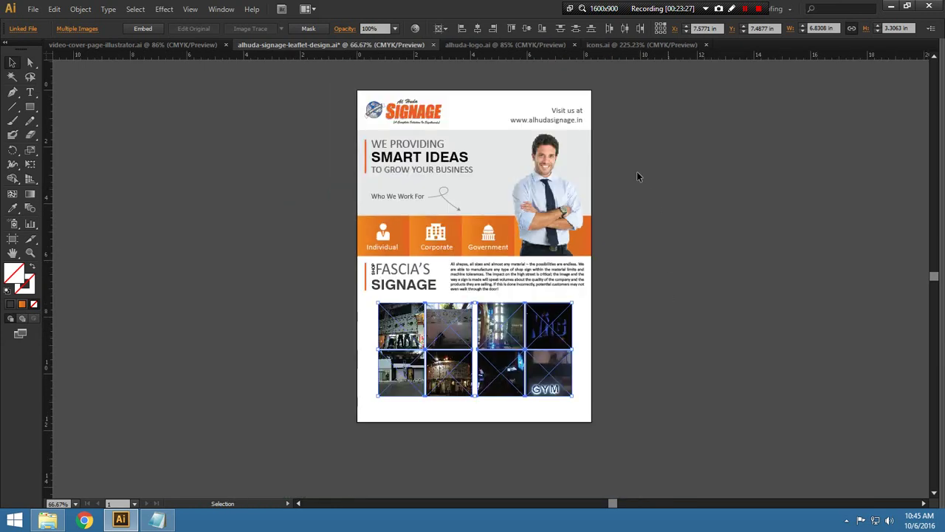
drag(336, 94, 724, 376)
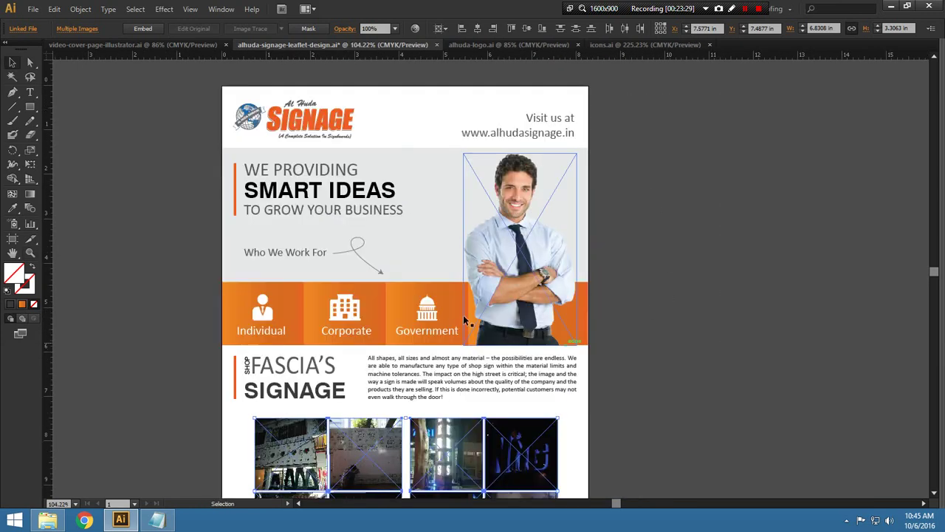
Nudge the Who We Work For text and arrow up and shorten the grey header background
click(292, 255)
shift+click(364, 249)
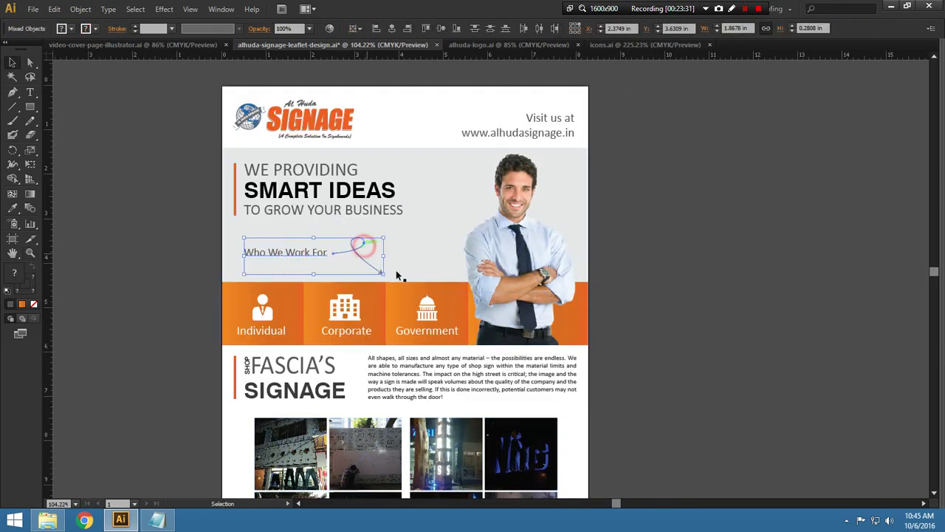
key(Up)
key(Up)
key(Up)
key(Up)
key(Up)
key(Up)
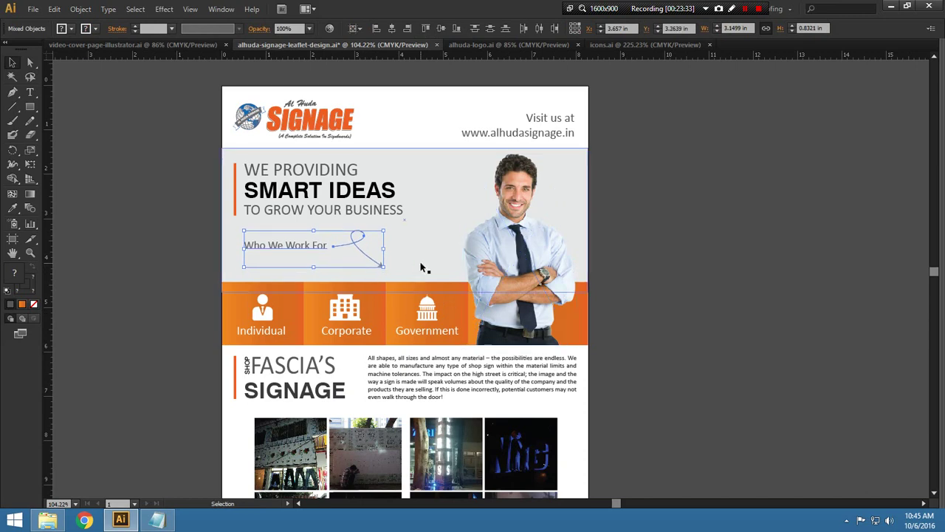
click(420, 263)
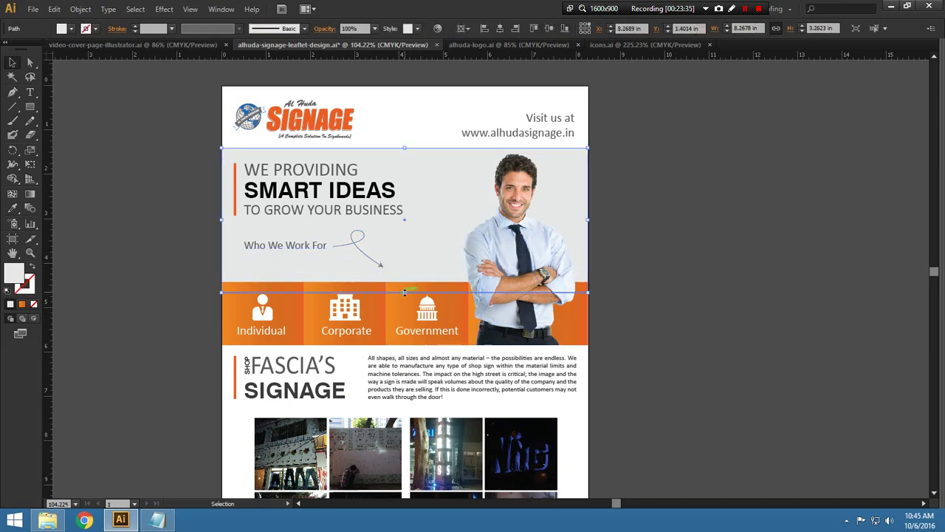
drag(404, 293, 411, 279)
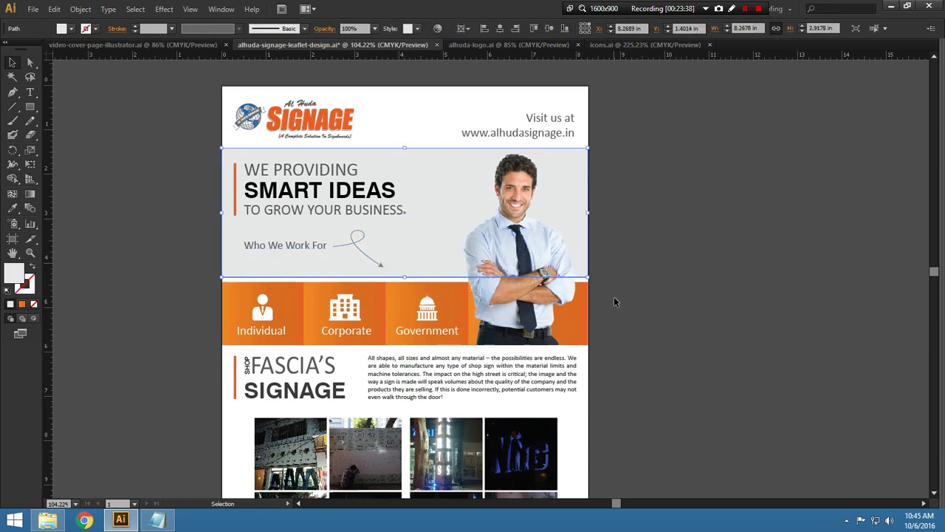
Nudge the orange icon band and the Who We Work For text and doodle upward
drag(218, 337, 532, 274)
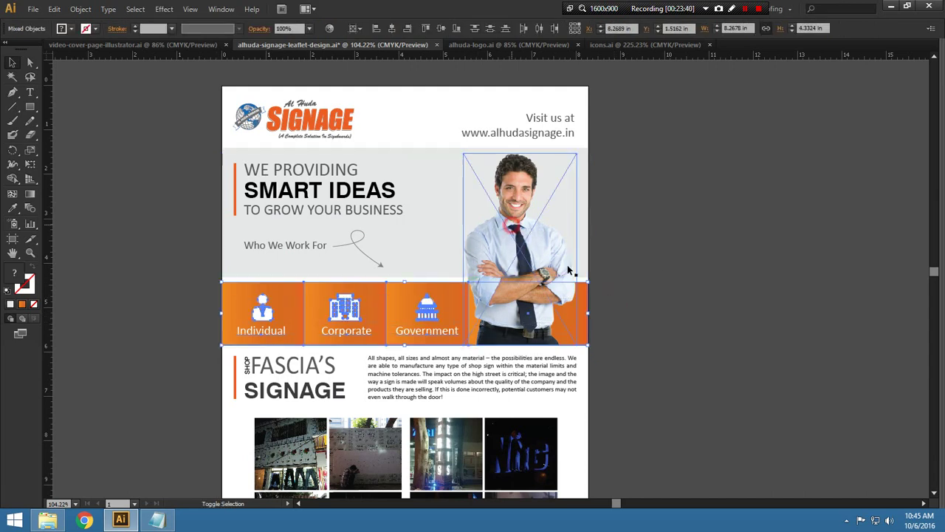
key(Up)
key(Up)
key(Up)
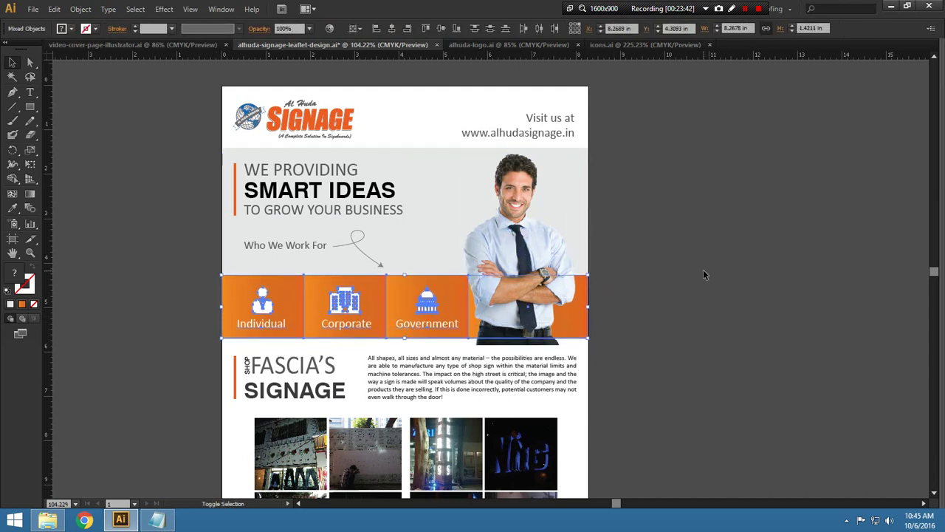
key(Up)
key(Up)
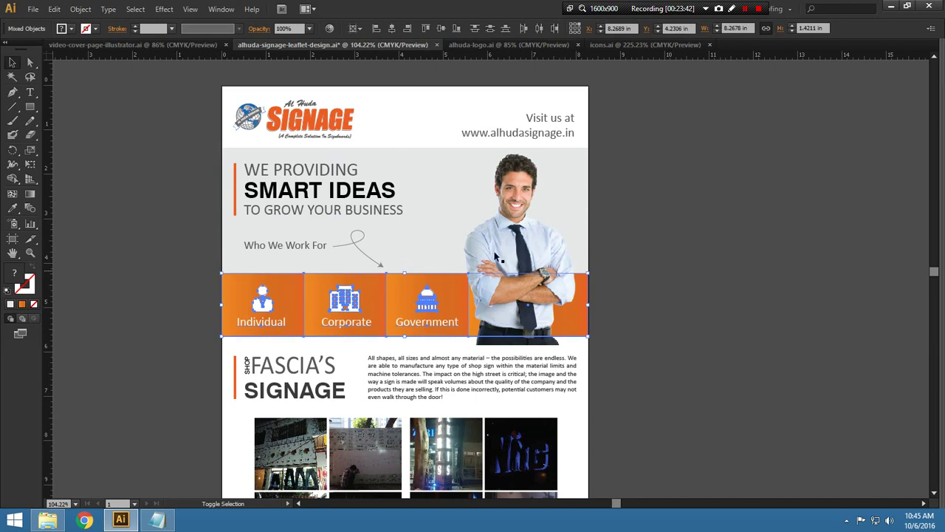
click(350, 247)
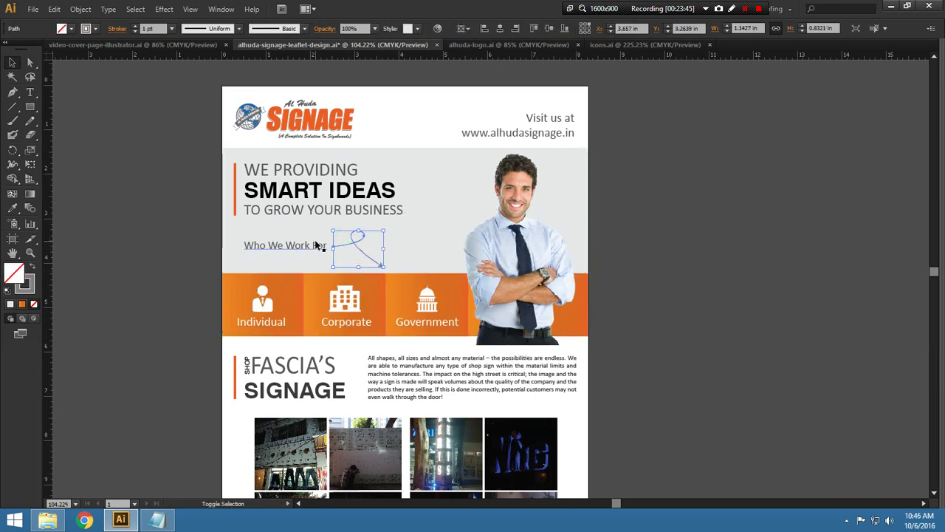
shift+click(316, 245)
key(Up)
key(Up)
key(Up)
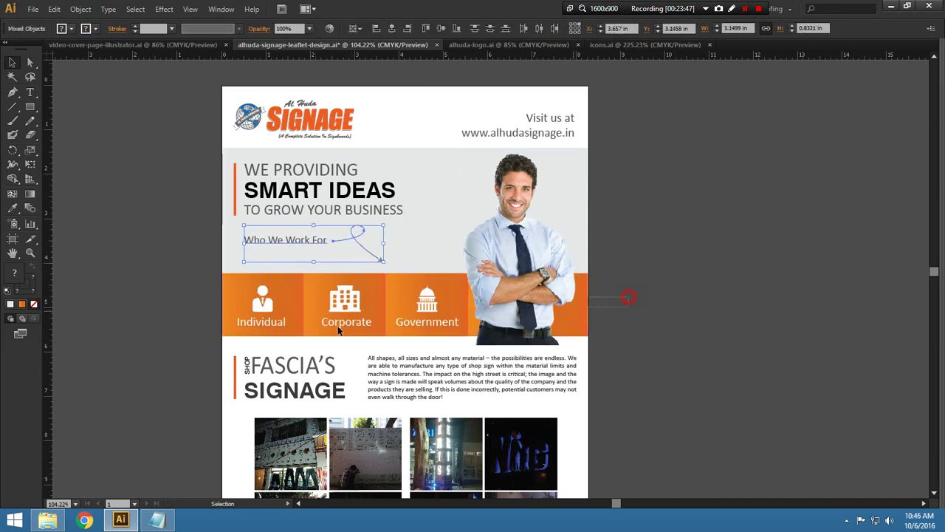
drag(201, 327, 202, 330)
shift+click(474, 263)
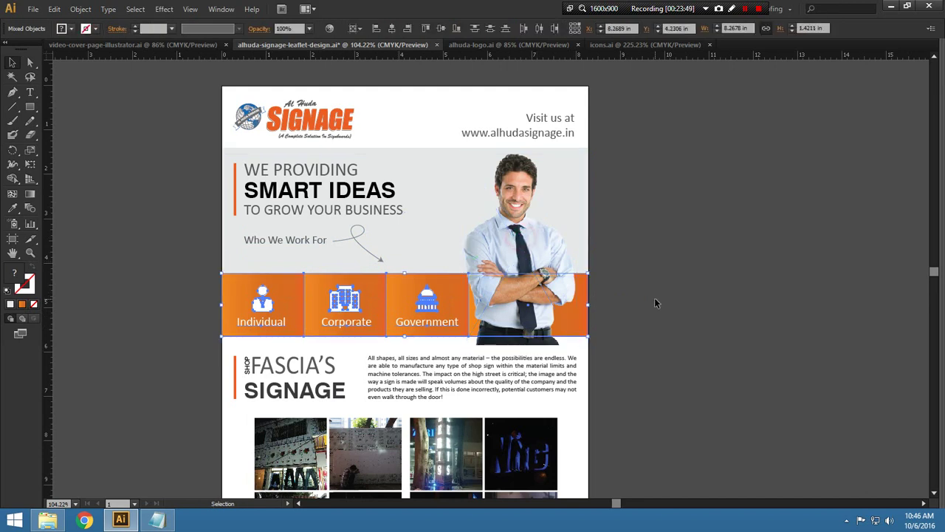
Scale down the man photo and move it up and slightly right
click(532, 236)
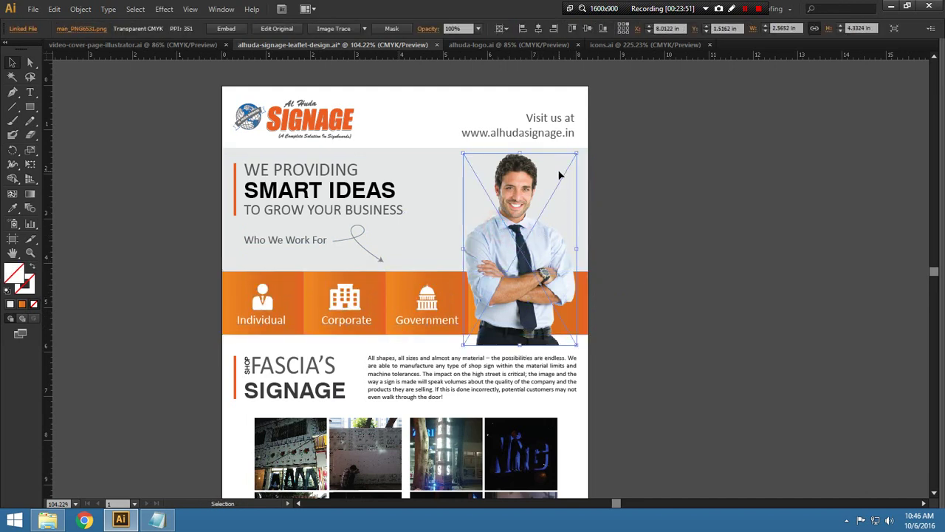
drag(577, 154, 561, 201)
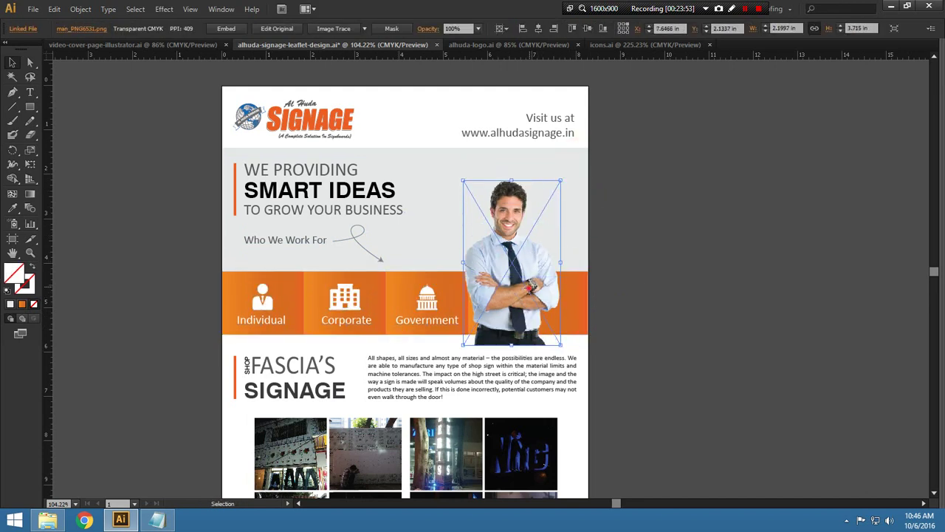
mouse_move(526, 297)
mouse_down()
mouse_move(524, 277)
mouse_move(536, 276)
mouse_up()
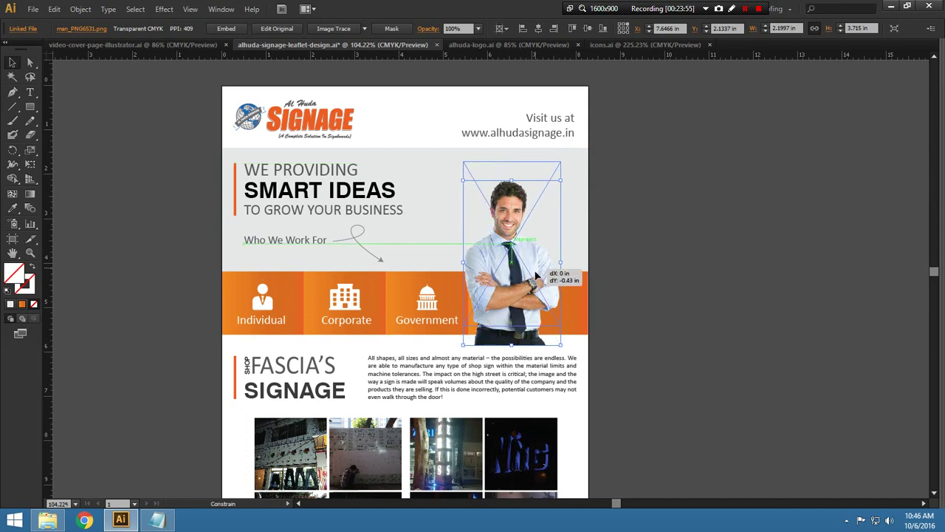
drag(536, 276, 559, 277)
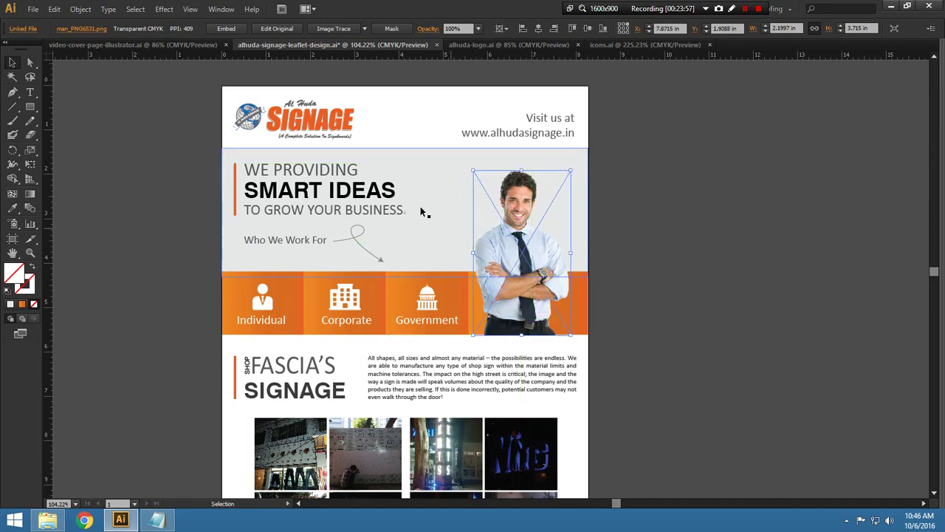
key(z)
drag(352, 134, 644, 355)
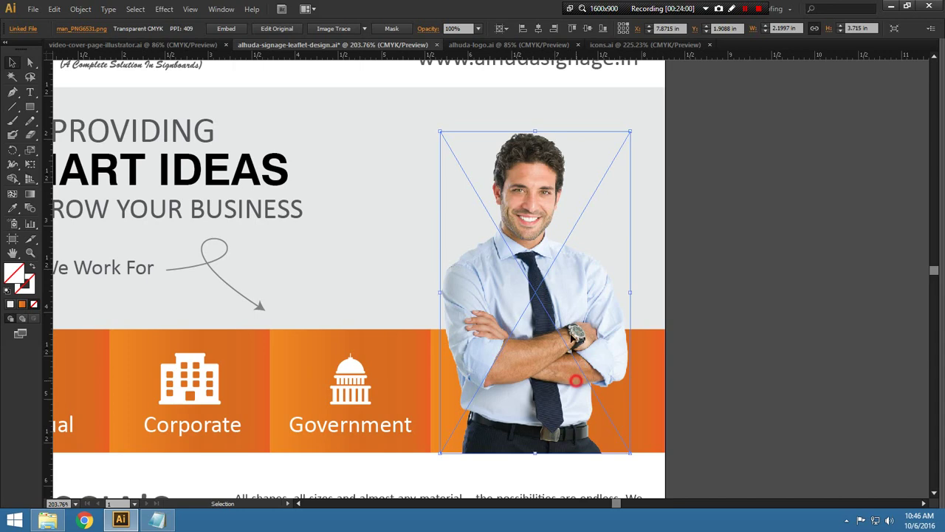
drag(361, 452, 661, 495)
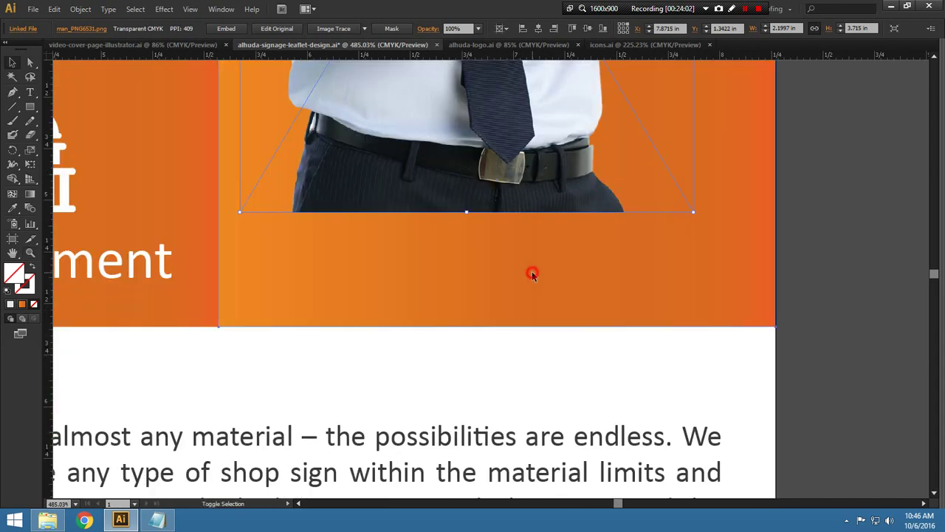
Bottom-align the man photo to the orange rectangle using Align to Selection
shift+click(533, 274)
click(161, 28)
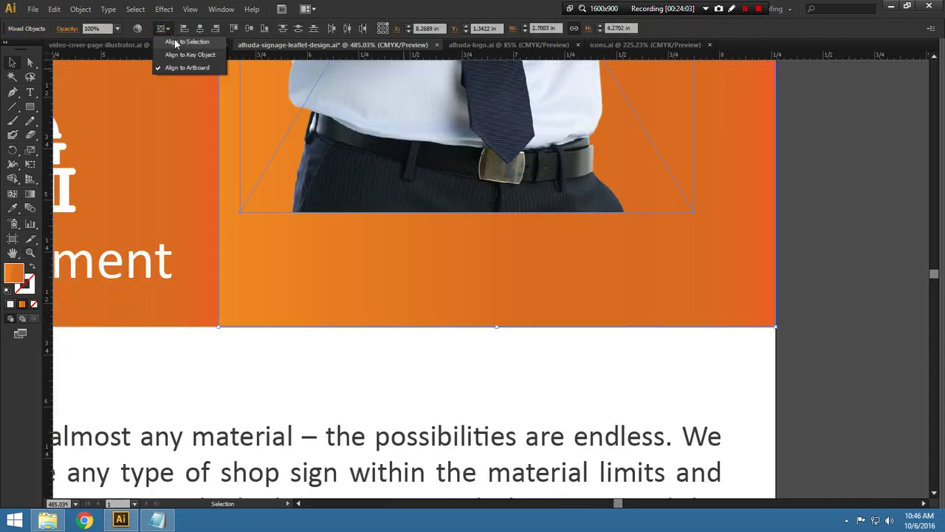
click(169, 39)
click(264, 28)
click(809, 226)
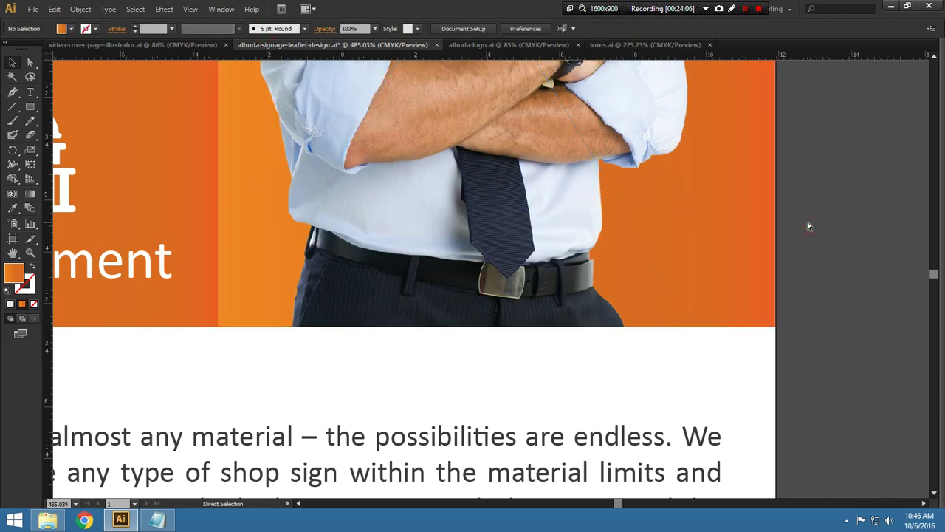
Enlarge the man photo from its top-left corner to about 2.41 by 4.07 in
key(ctrl+0)
key(z)
drag(470, 127, 687, 310)
key(v)
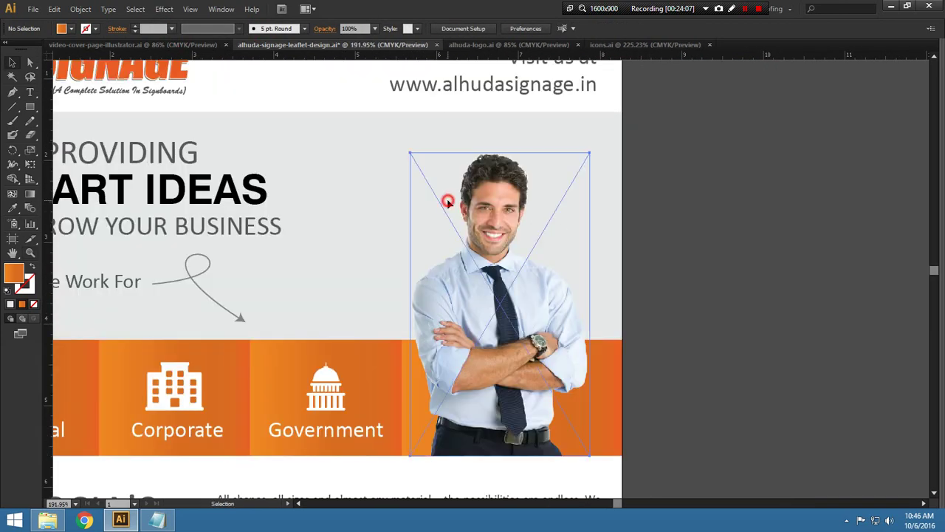
click(448, 200)
drag(408, 151, 393, 124)
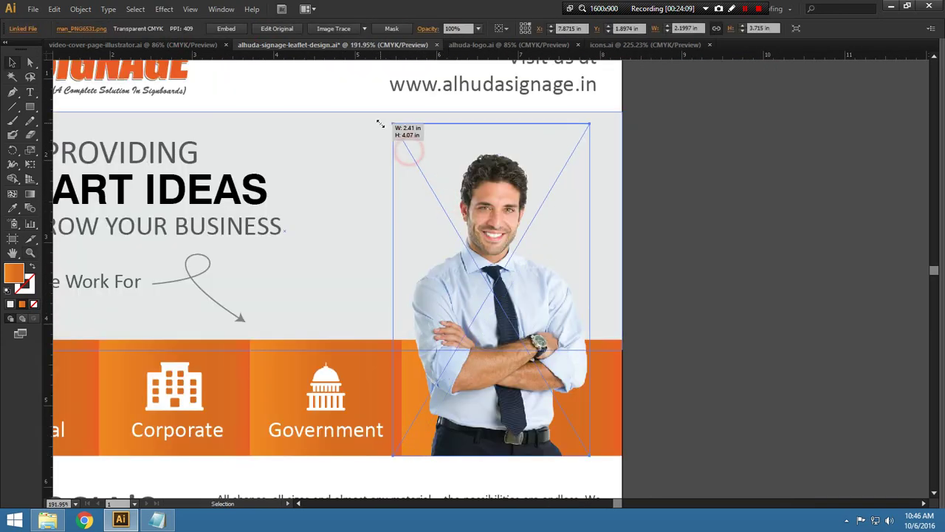
click(716, 274)
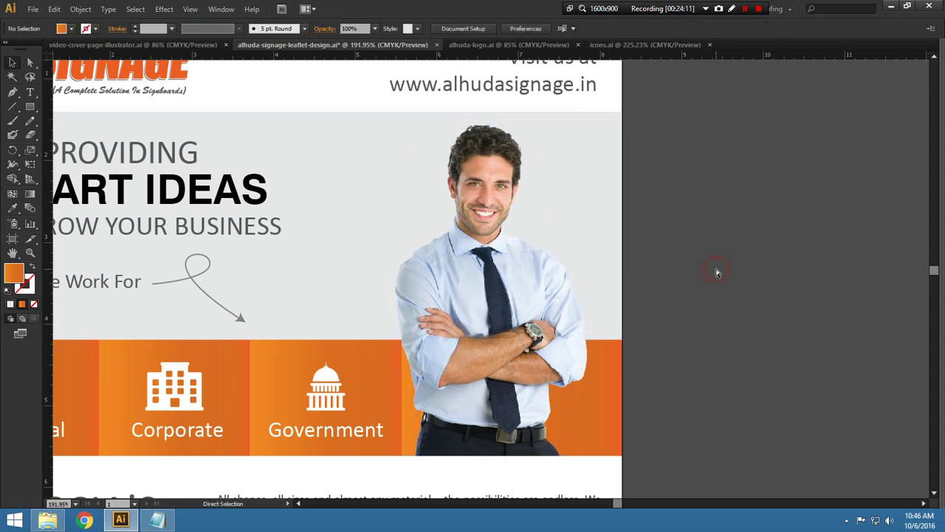
key(ctrl+0)
Nudge the FASCIA'S section and photo grid up the page
scroll(679, 281, down, 2)
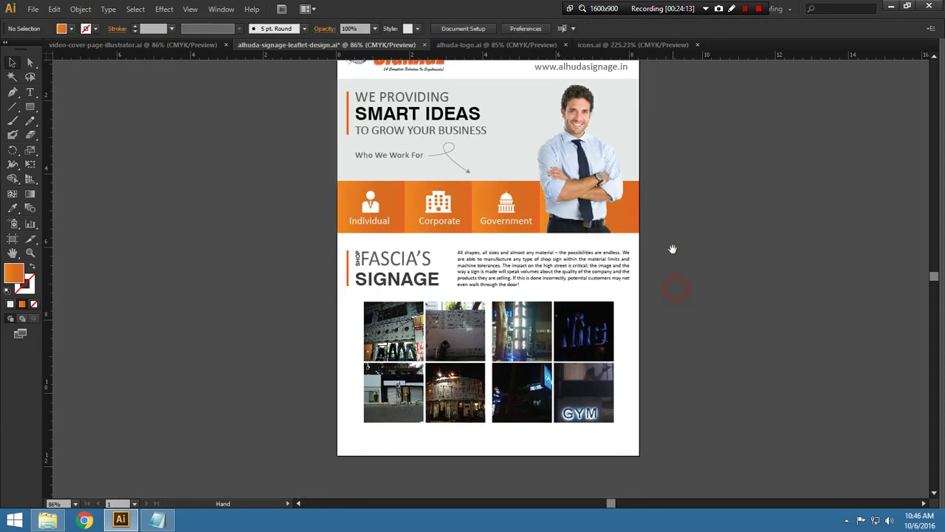
drag(558, 362, 650, 434)
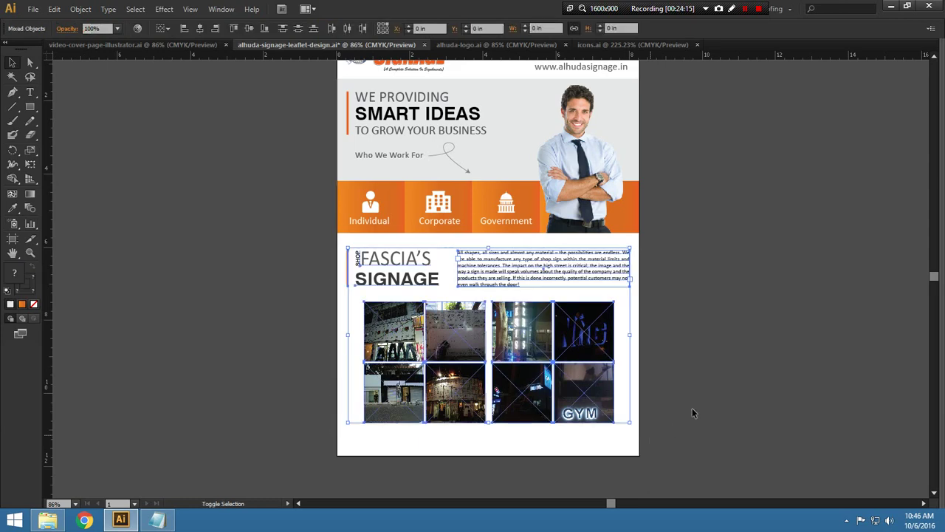
key(Up)
key(Up)
key(Up)
key(Up)
key(Up)
key(Up)
click(704, 311)
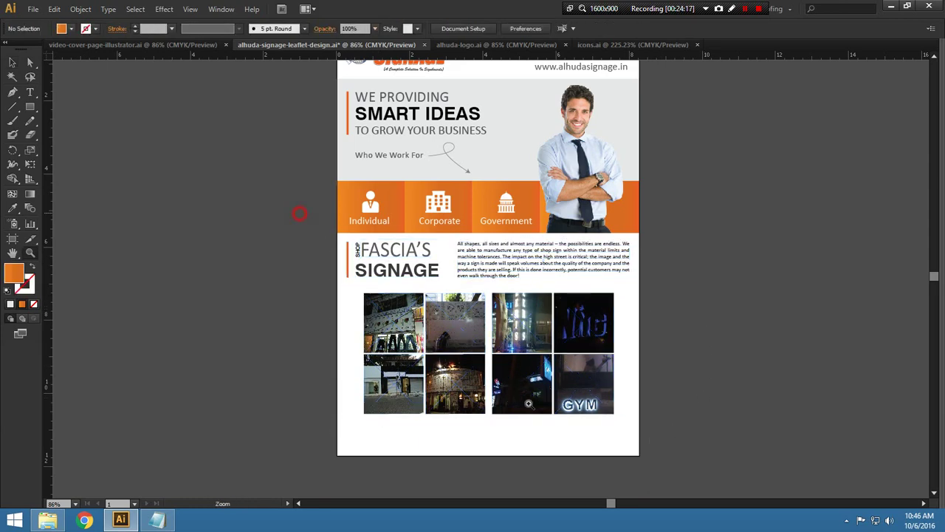
Select all eight grid photos and nudge them left and up
drag(299, 213, 696, 485)
drag(628, 437, 674, 316)
drag(263, 126, 715, 325)
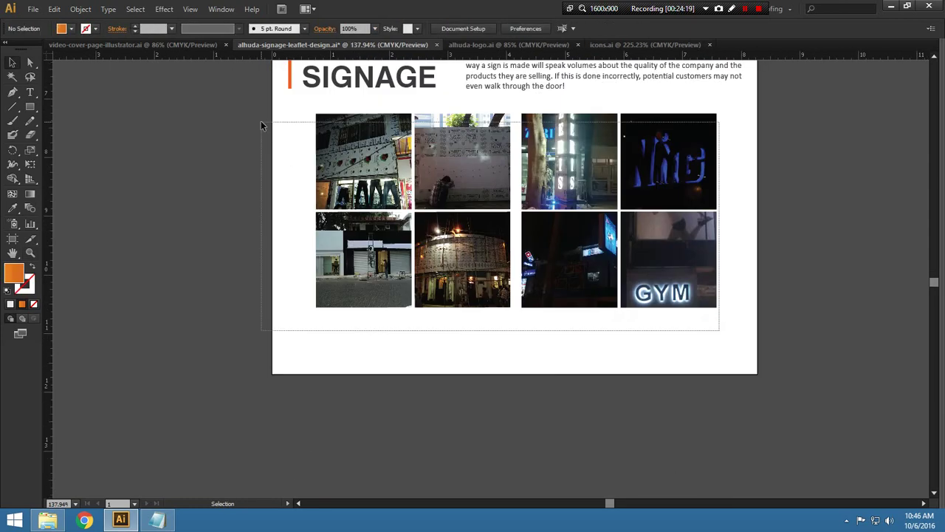
key(Left)
key(Left)
key(Left)
key(Left)
key(Left)
key(Left)
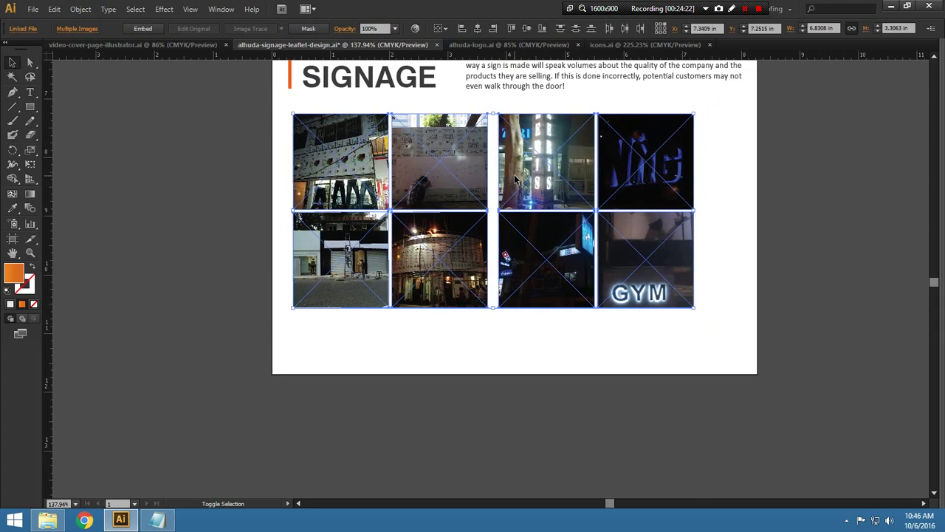
key(Left)
key(Left)
key(Left)
key(Up)
key(Up)
key(Up)
key(Up)
key(Up)
key(Up)
key(Left)
key(Left)
key(Left)
key(Up)
key(Up)
key(Up)
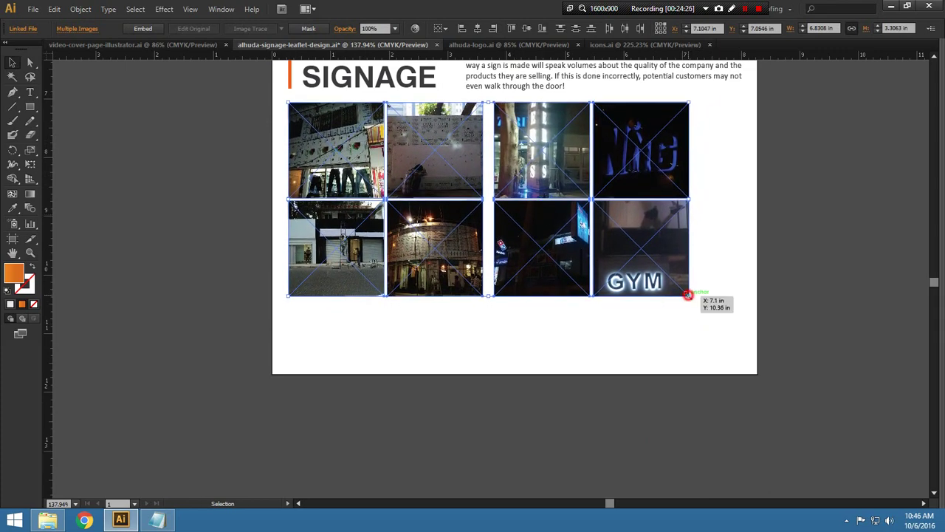
Enlarge the photo grid to about 7.77 by 3.76 in, spanning the page width
drag(687, 295, 781, 312)
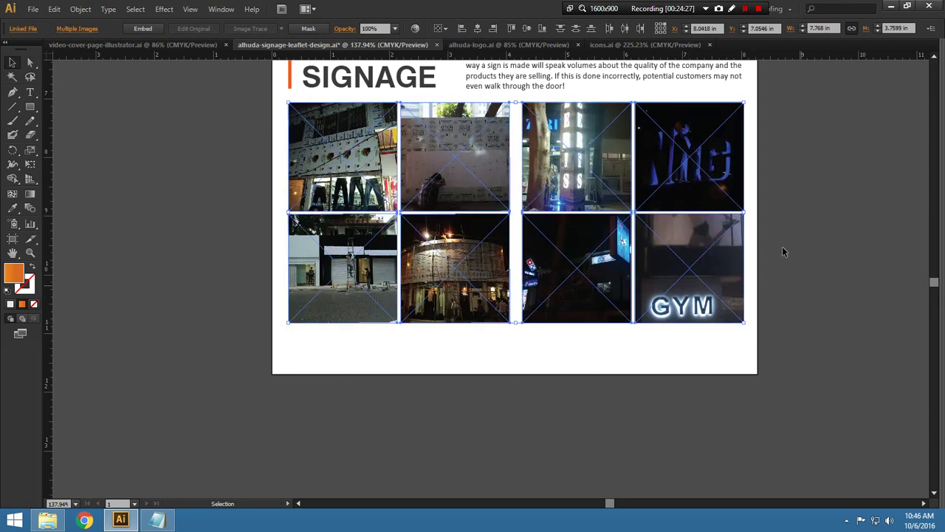
drag(746, 109, 748, 93)
click(787, 108)
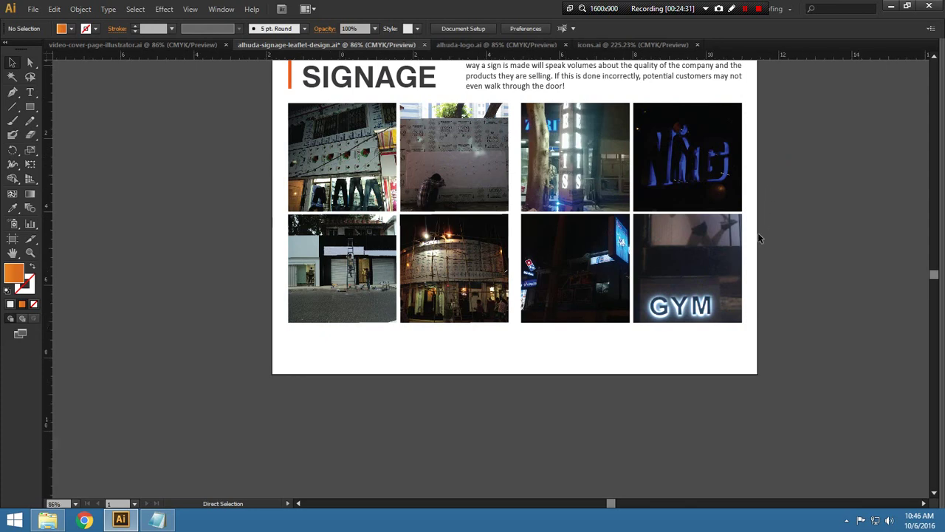
key(ctrl+0)
scroll(681, 282, down, 2)
scroll(681, 282, up, 2)
scroll(688, 288, up, 2)
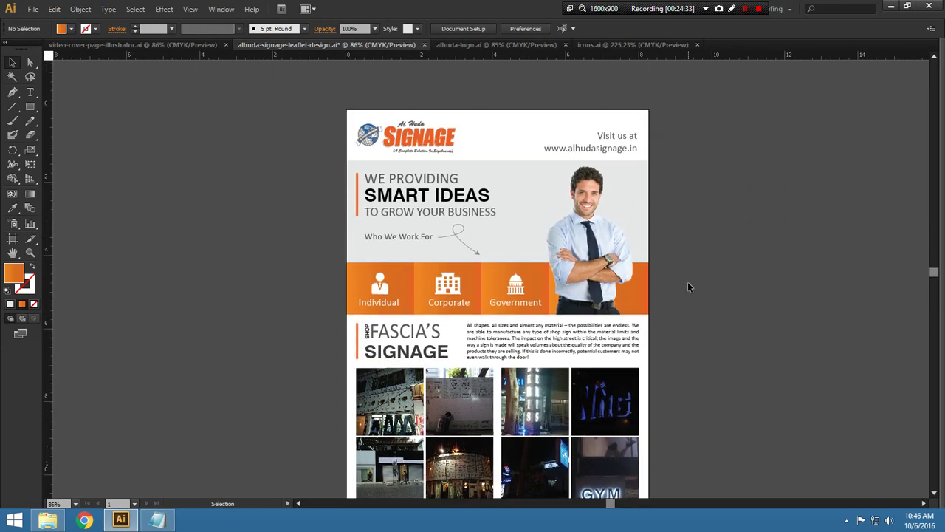
Duplicate the paragraph text frame to below the photo grid
scroll(687, 287, down, 2)
scroll(688, 288, down, 2)
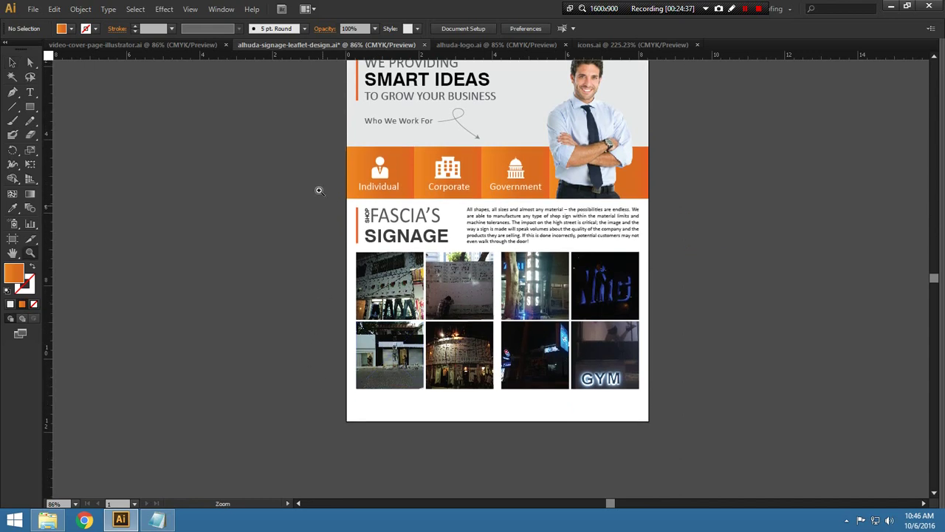
drag(319, 189, 672, 457)
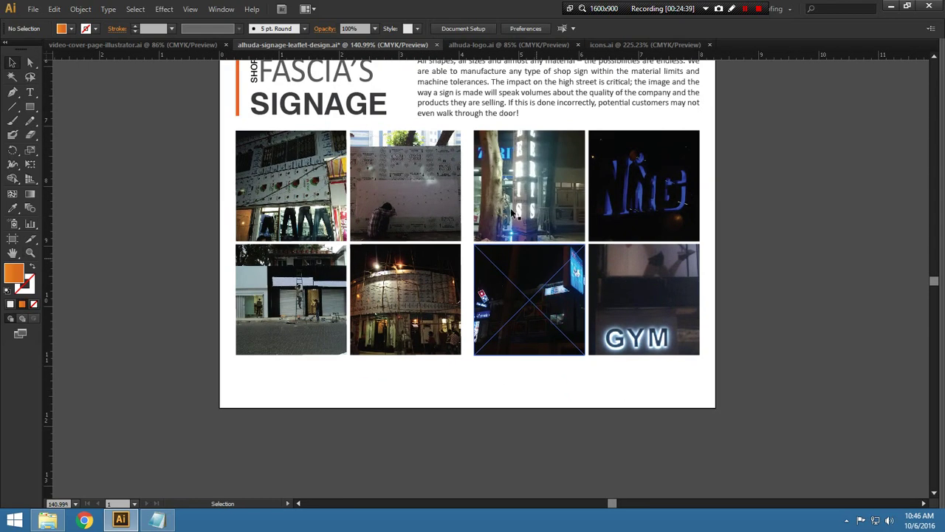
mouse_move(485, 117)
mouse_down()
mouse_move(293, 426)
mouse_move(305, 422)
mouse_up()
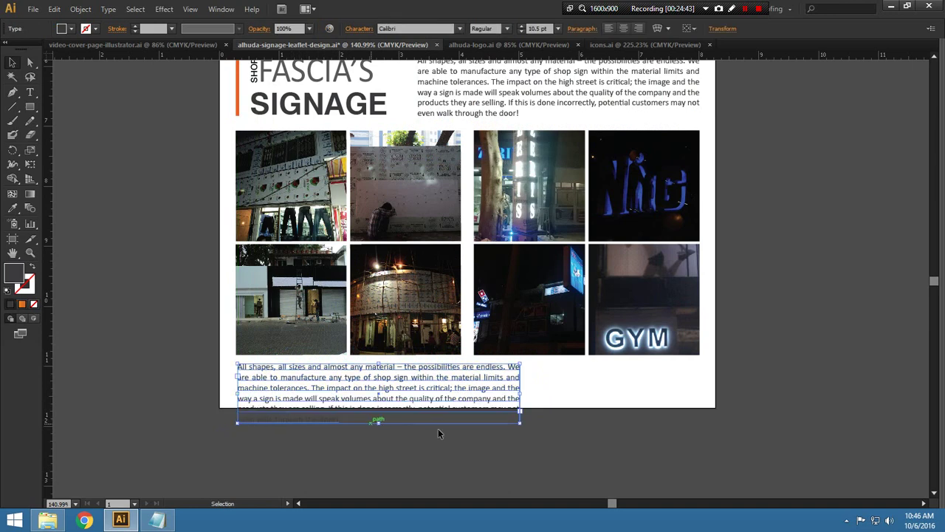
Widen the copied text frame to the grid's right edge and shorten it to 0.5783 in
click(522, 422)
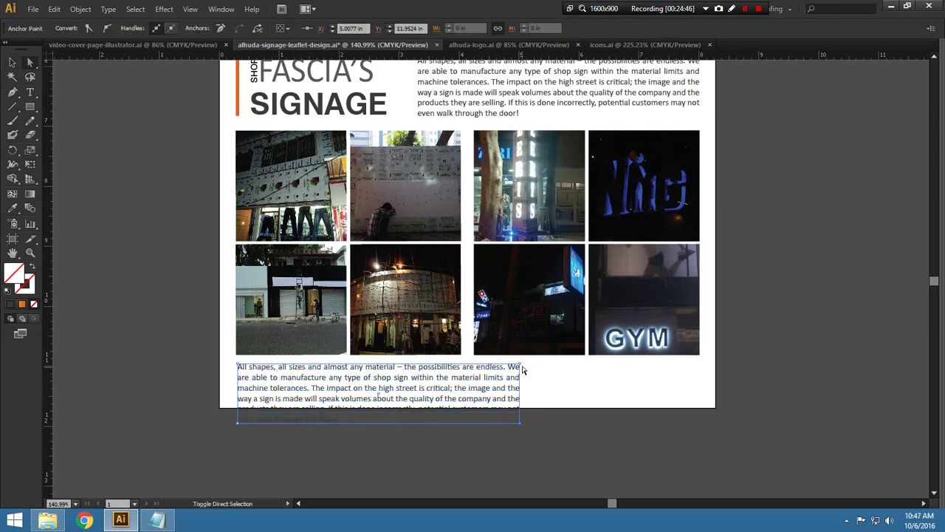
shift+click(519, 365)
drag(519, 366, 700, 363)
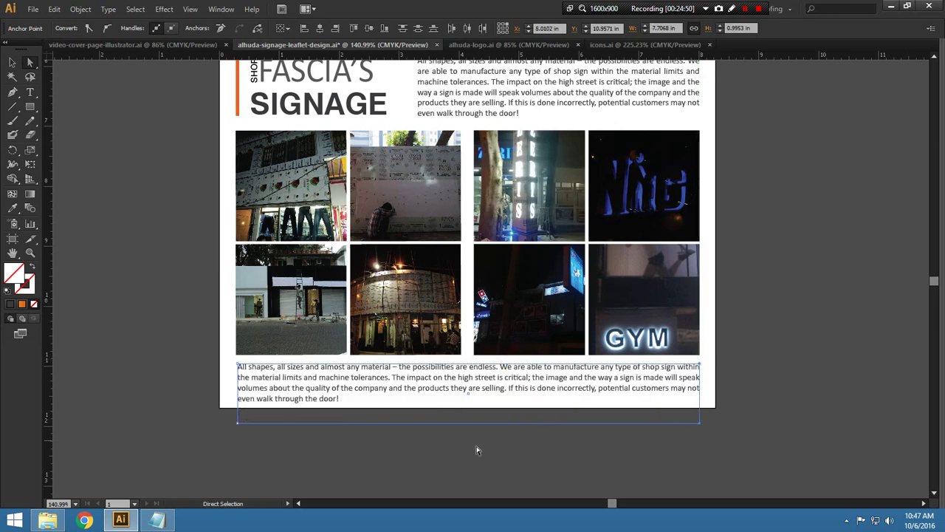
click(238, 422)
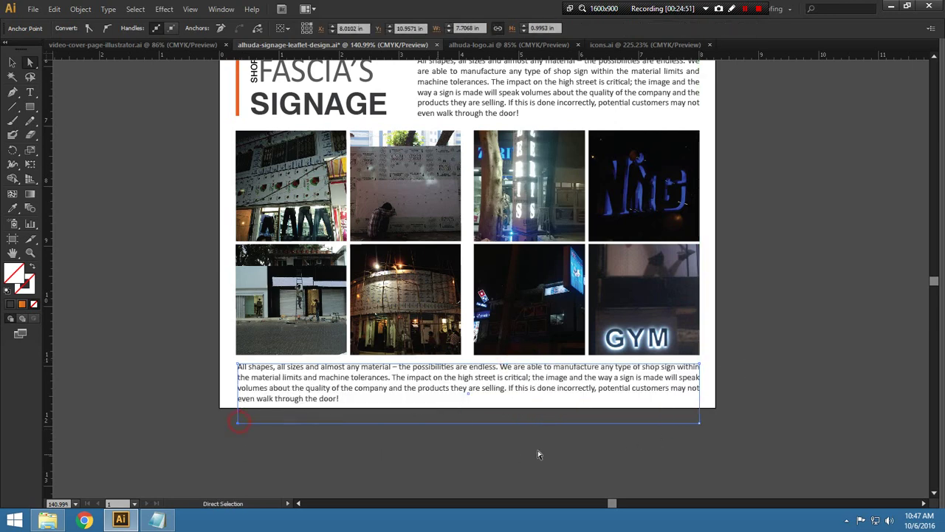
shift+click(702, 424)
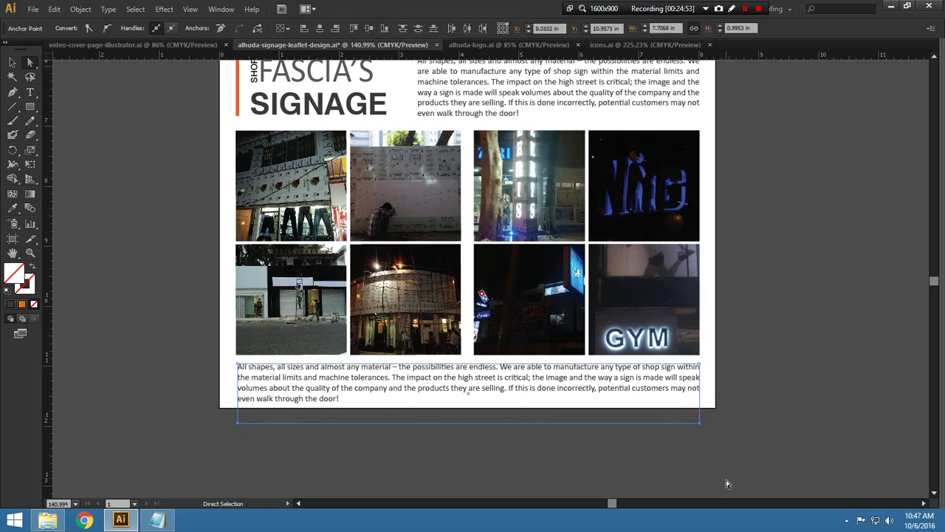
key(Up)
key(Up)
key(Up)
key(Up)
key(Up)
key(Up)
key(Up)
key(Up)
key(Up)
key(Up)
key(Up)
key(Up)
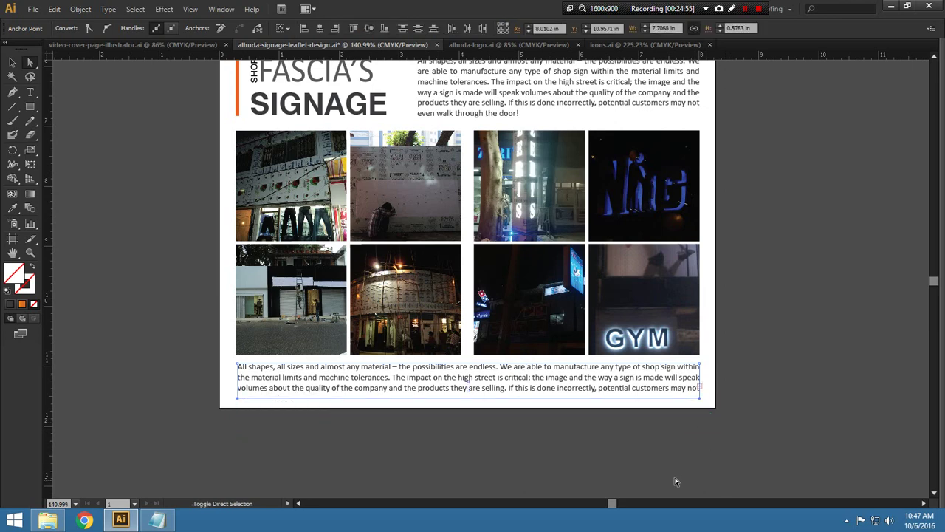
Copy the Al-Huda Signage paragraph from the Introduction notes in Notepad
key(alt+Tab)
key(alt+Tab)
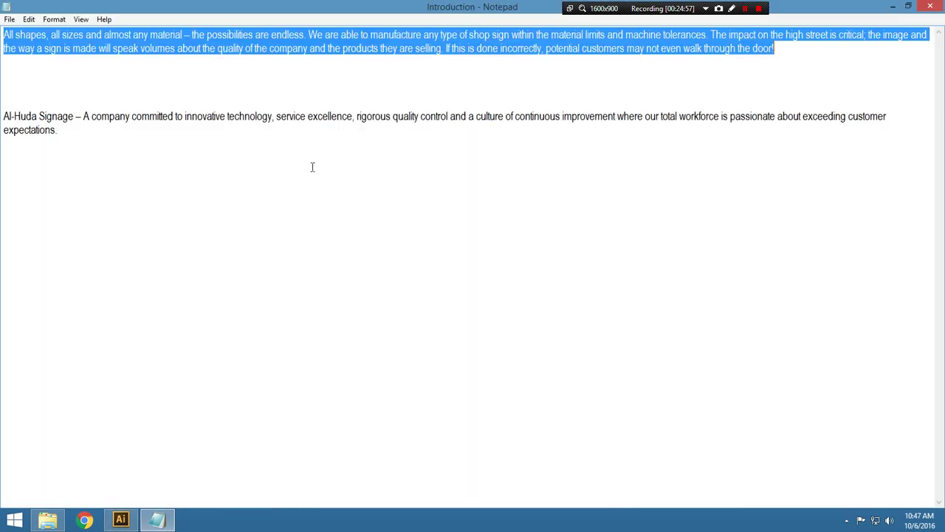
key(shift+Down)
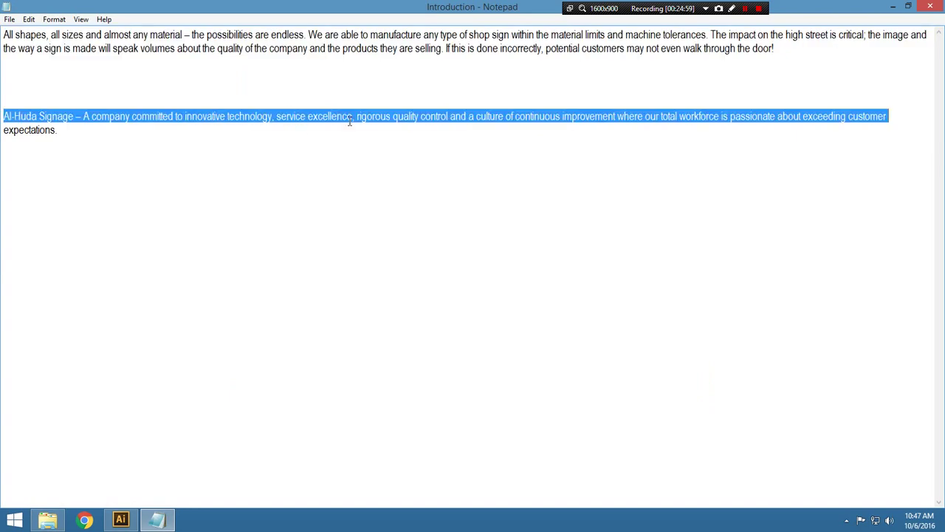
key(shift+End)
key(ctrl+c)
key(alt+Tab)
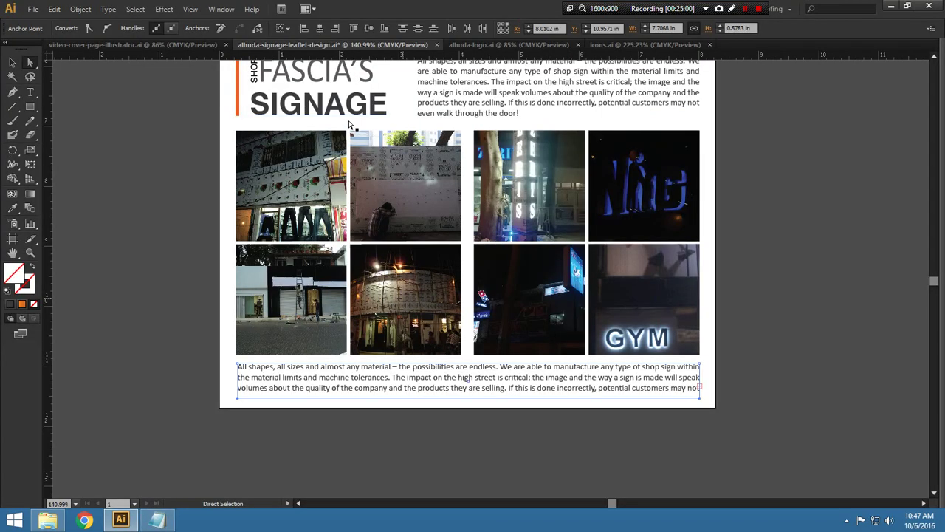
Paste the Al-Huda Signage paragraph over the caption under the photos
click(30, 92)
click(378, 373)
key(ctrl+a)
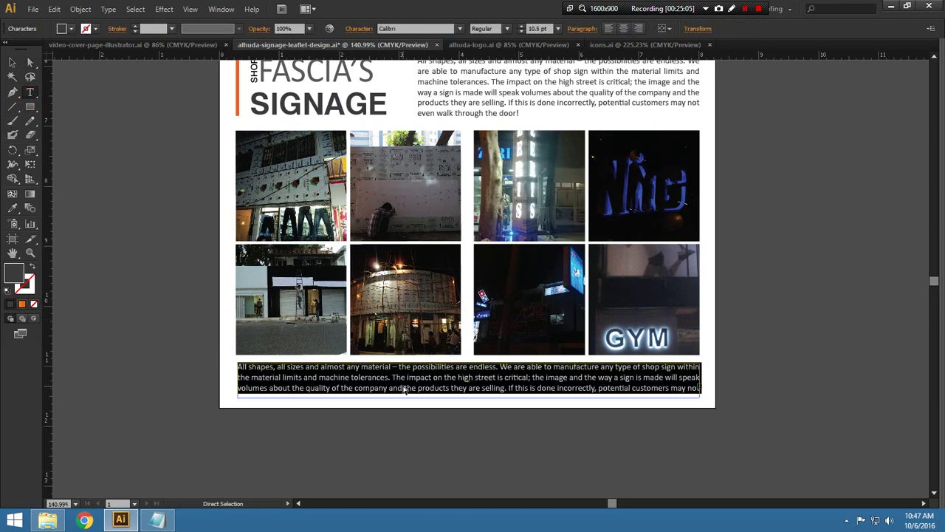
key(ctrl+v)
Select the caption frame's bottom corner points, then zoom in on the paragraph
click(11, 63)
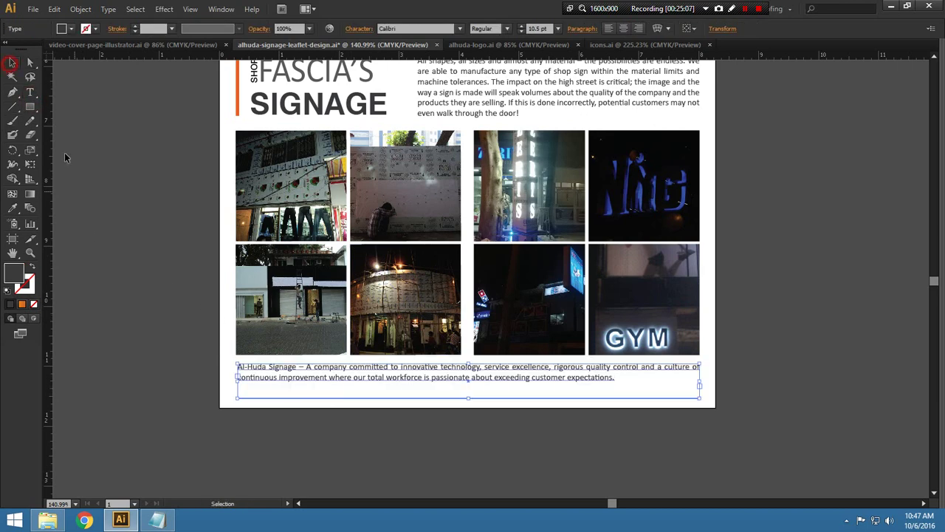
click(237, 398)
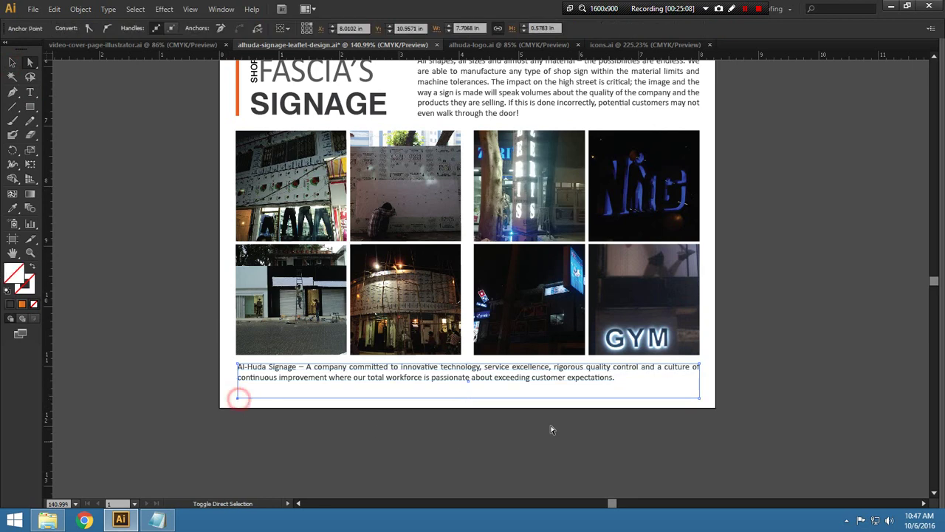
shift+click(699, 398)
click(506, 438)
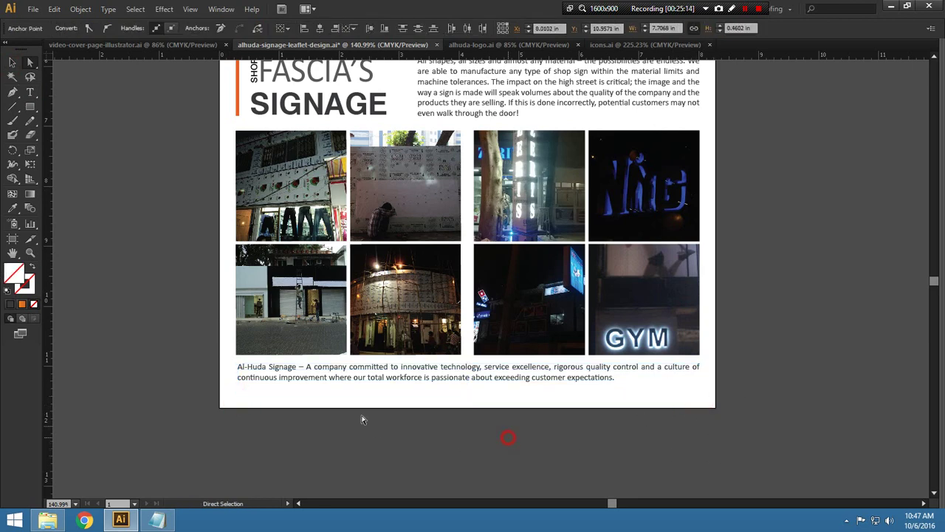
key(z)
drag(196, 321, 726, 444)
drag(373, 357, 395, 355)
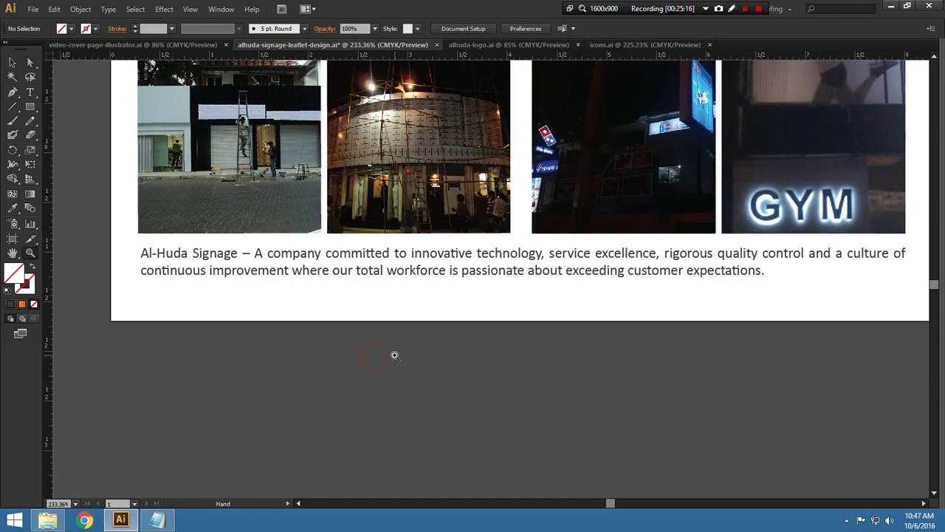
Set the words Al-Huda Signage to bold at 14 pt
click(30, 92)
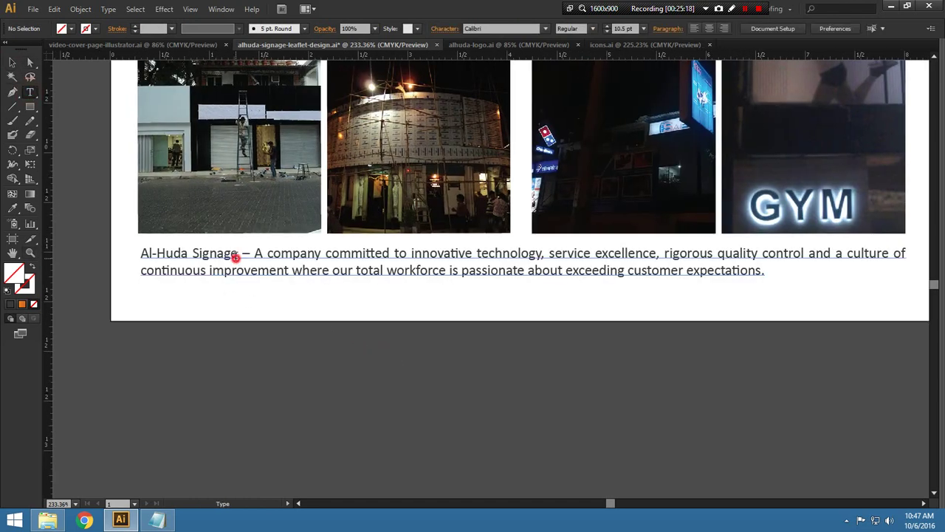
drag(237, 254, 139, 254)
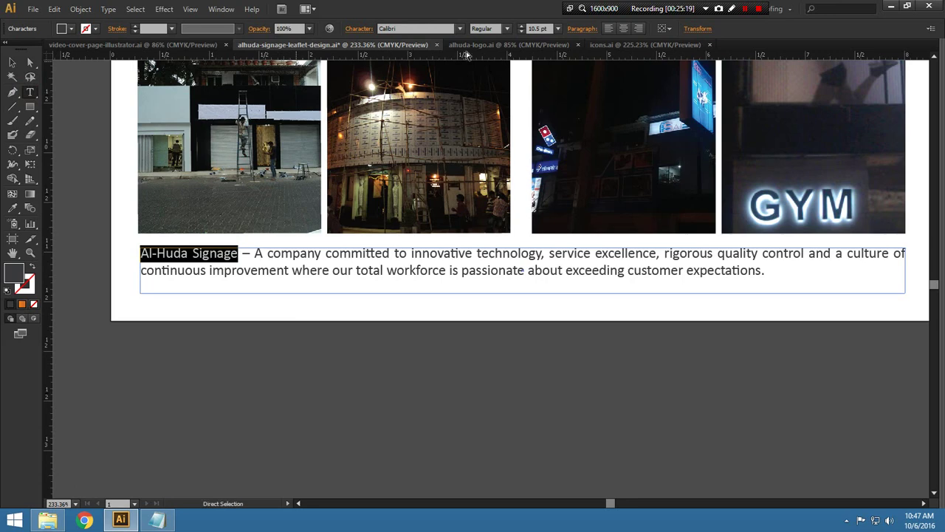
click(508, 28)
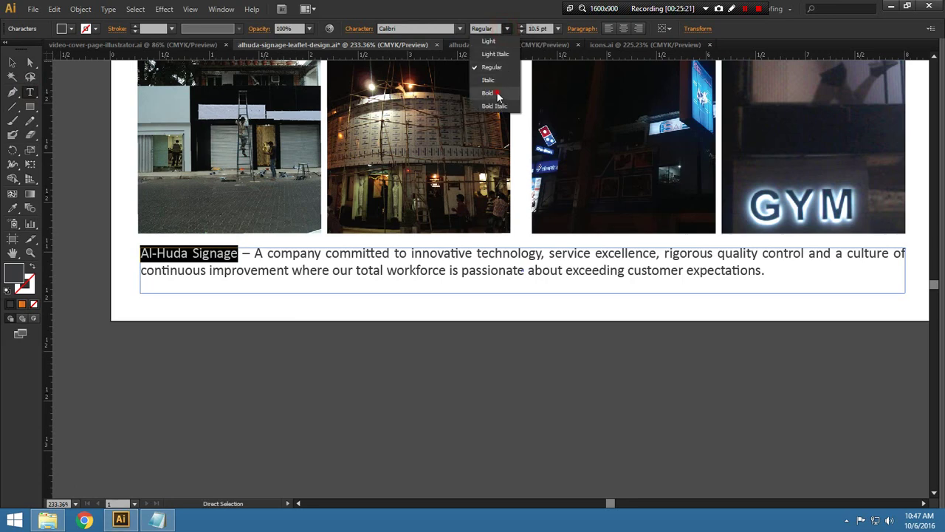
click(498, 94)
click(535, 28)
text(14)
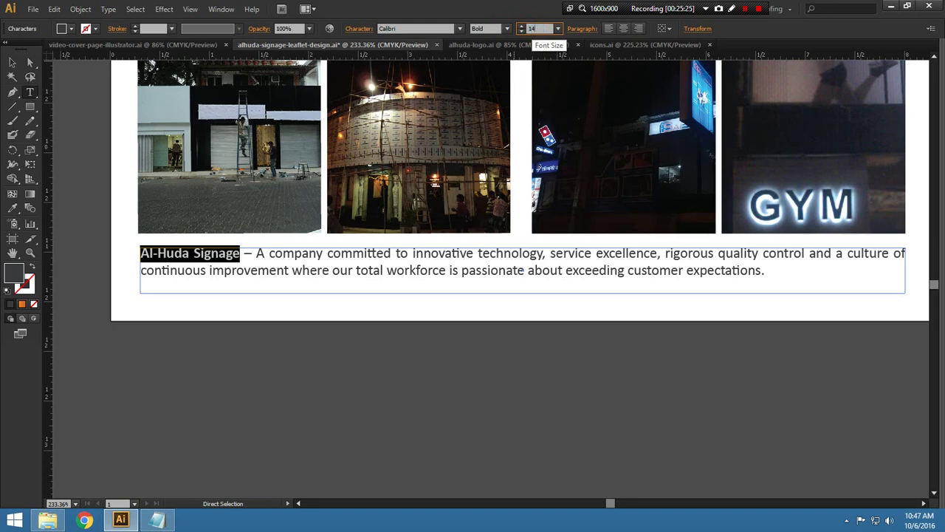
key(Return)
Colour Al-Huda Signage orange by sampling the logo with the Eyedropper
scroll(46, 268, up, 2)
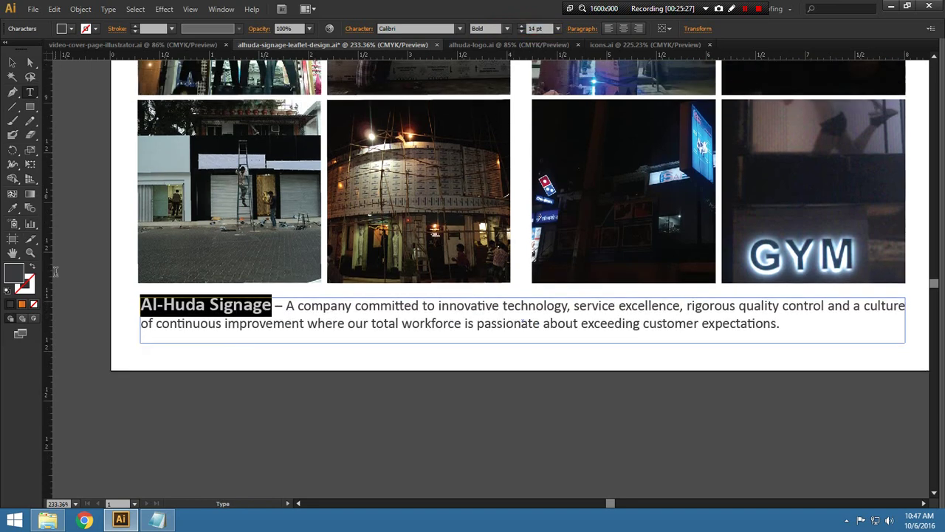
scroll(46, 268, up, 1)
key(ctrl+0)
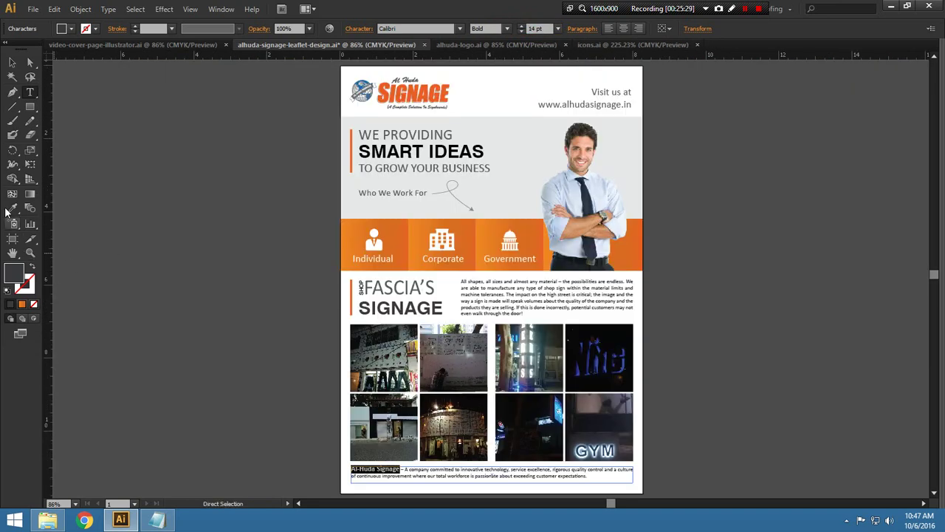
click(7, 210)
click(408, 96)
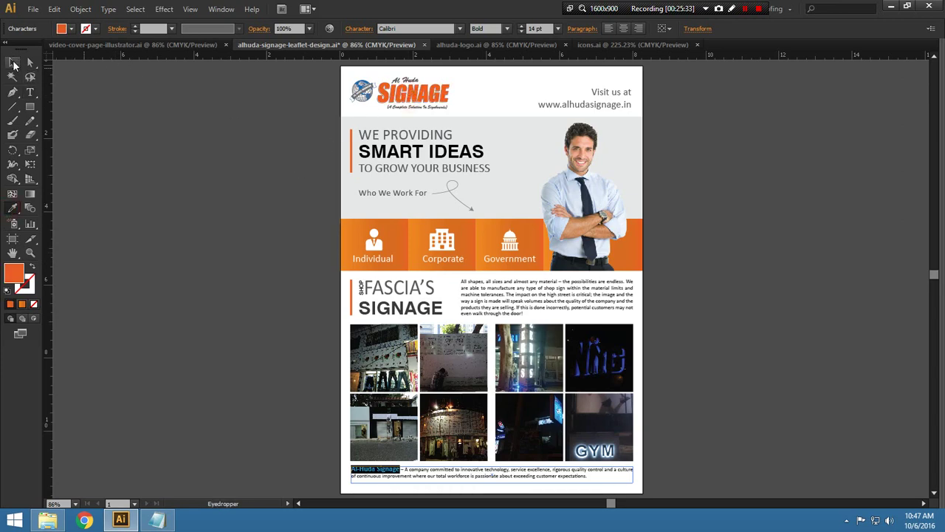
Finish text editing and preview the leaflet full screen to check the orange name
click(14, 64)
click(208, 323)
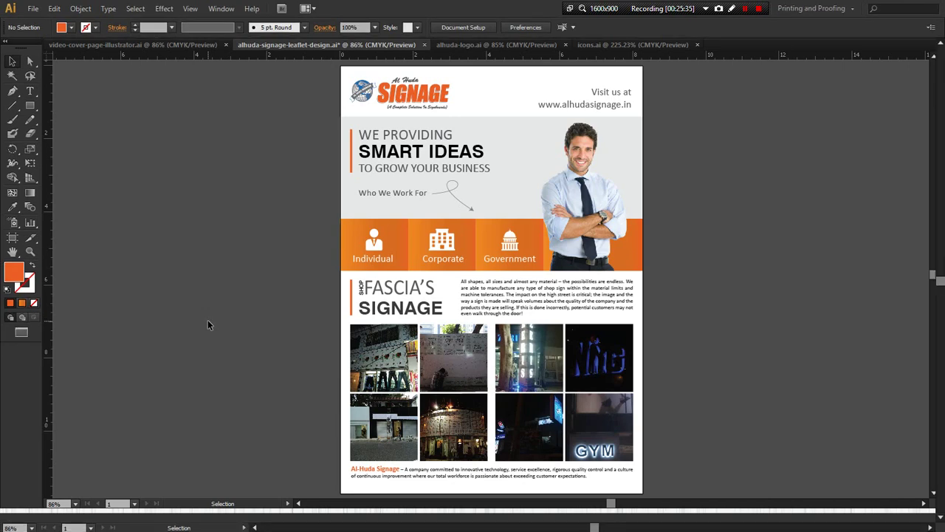
key(f)
key(f)
key(ctrl+0)
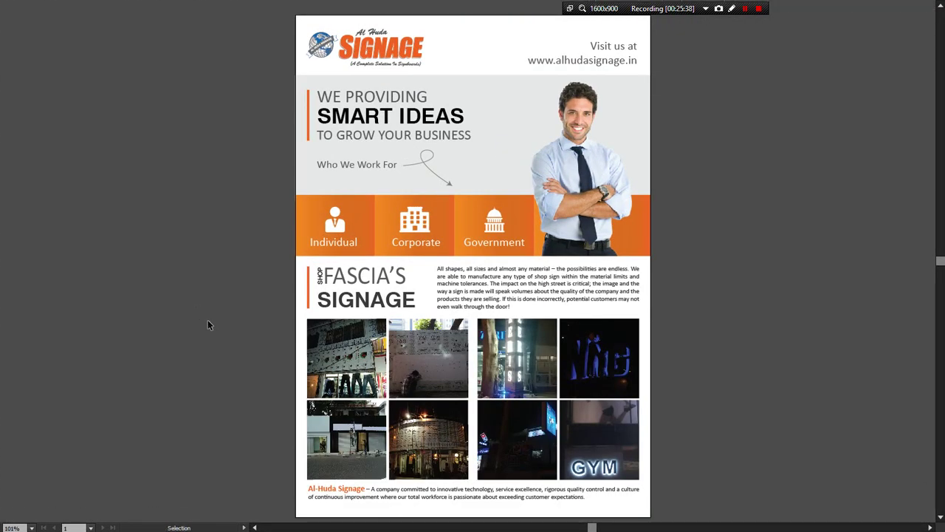
key(f)
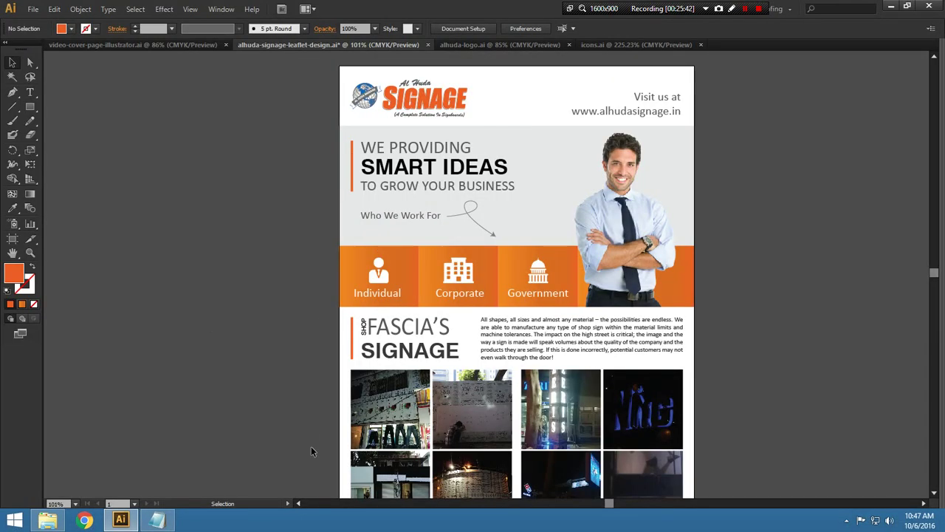
Zoom in on the photo grid and draw an orange circle with the Ellipse tool
drag(315, 457, 246, 266)
key(z)
drag(249, 155, 556, 406)
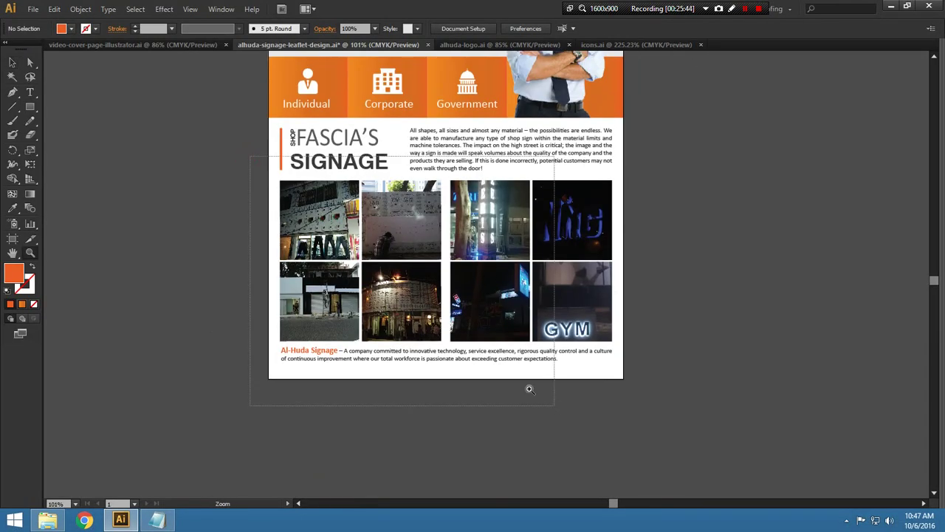
drag(31, 106, 62, 134)
click(63, 134)
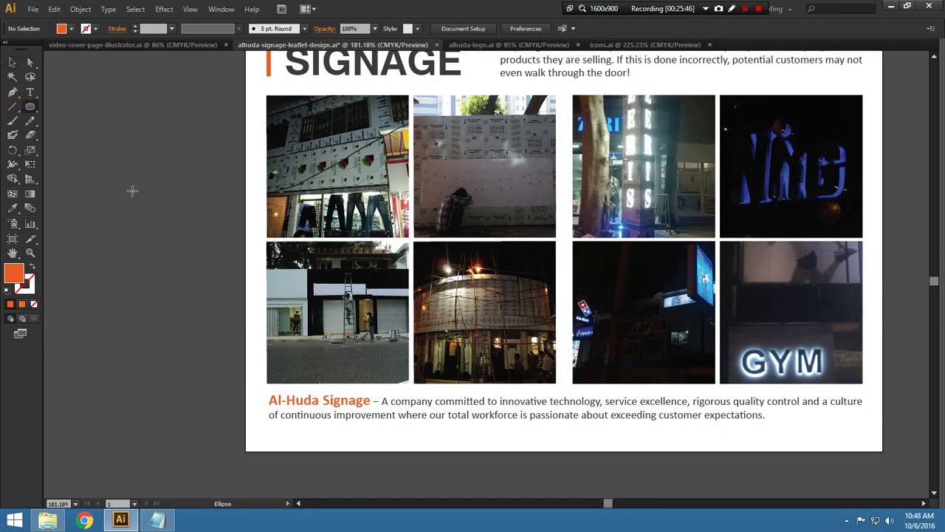
mouse_move(108, 176)
mouse_down()
mouse_move(127, 193)
mouse_move(404, 256)
mouse_move(413, 242)
mouse_up()
Centre the circle where the photos meet, aligning it in Outline view
key(v)
scroll(412, 243, up, 5)
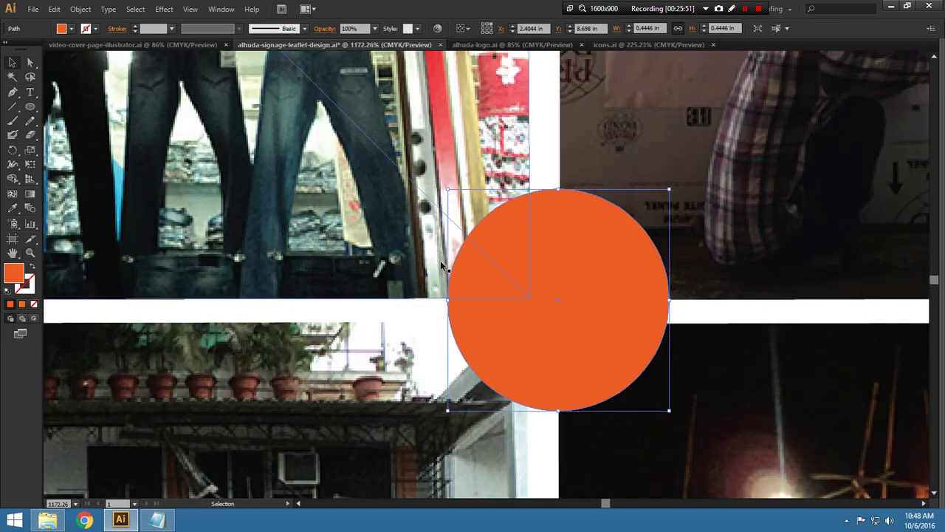
key(ctrl+y)
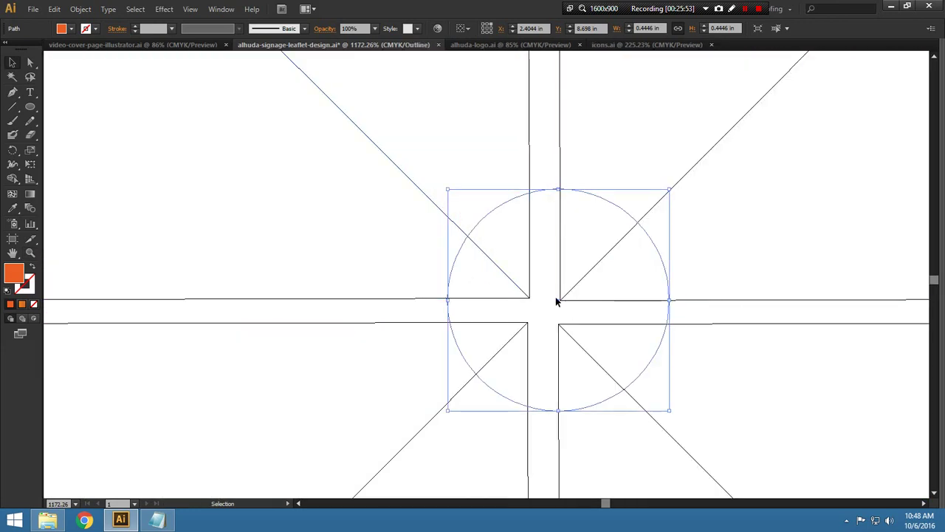
drag(558, 302, 544, 315)
key(ctrl+t)
key(ctrl+y)
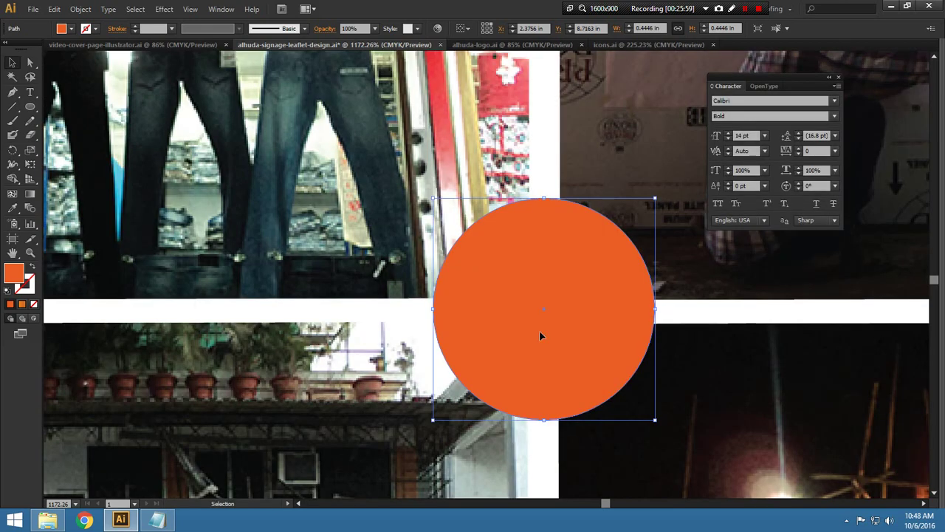
key(ctrl+t)
Enlarge the circle to about 0.84 in wide
key(ctrl+0)
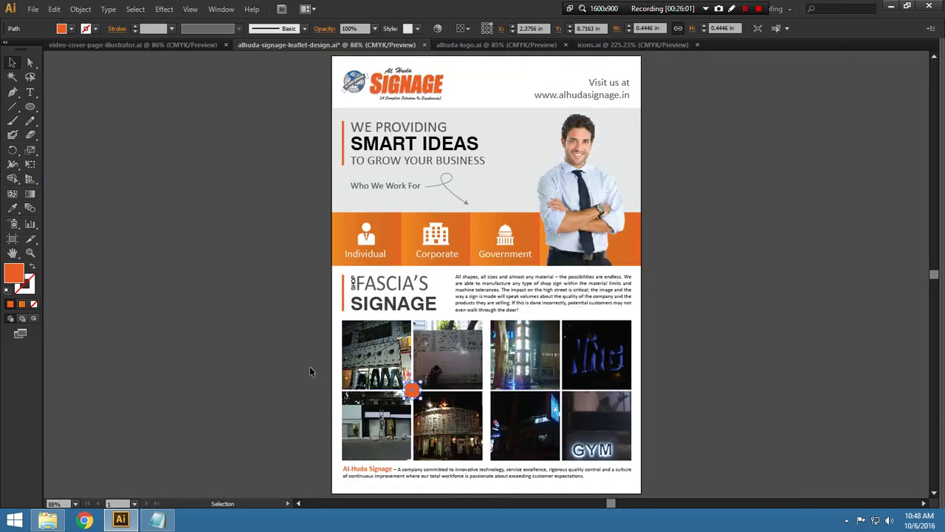
scroll(309, 369, down, 2)
drag(326, 299, 572, 484)
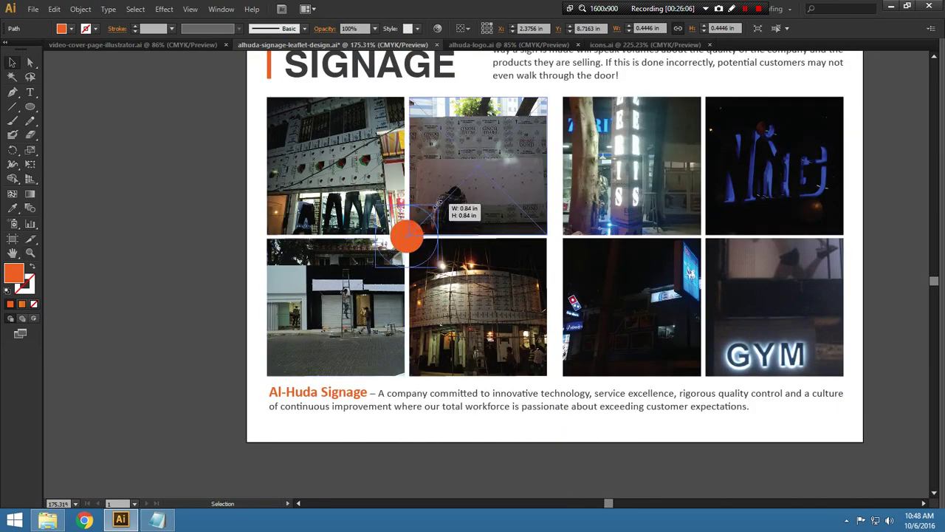
drag(423, 220, 438, 205)
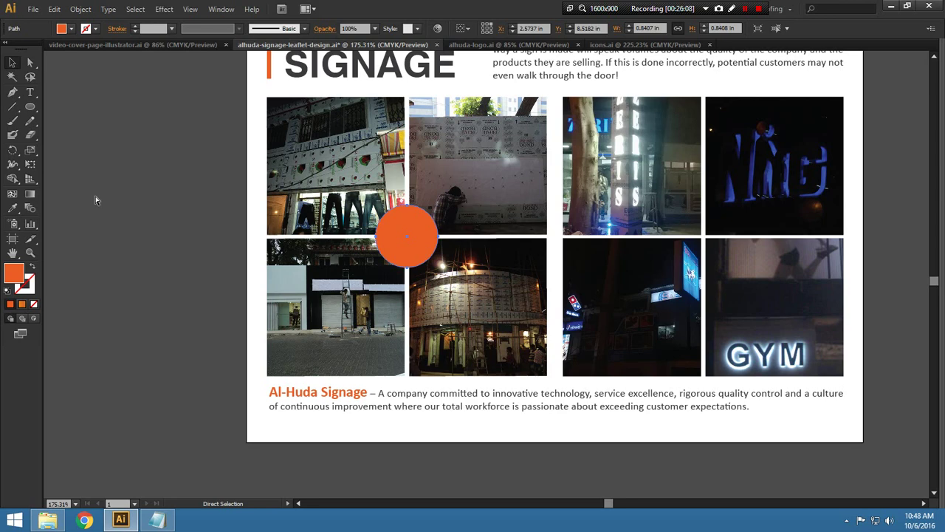
Paste a front copy of the orange circle and shrink it to about 0.73 in
click(54, 8)
click(72, 66)
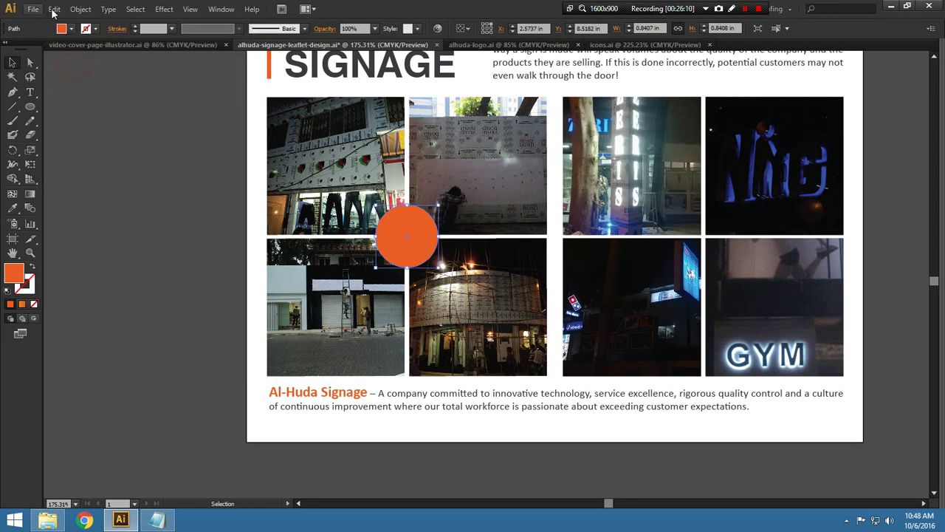
click(54, 9)
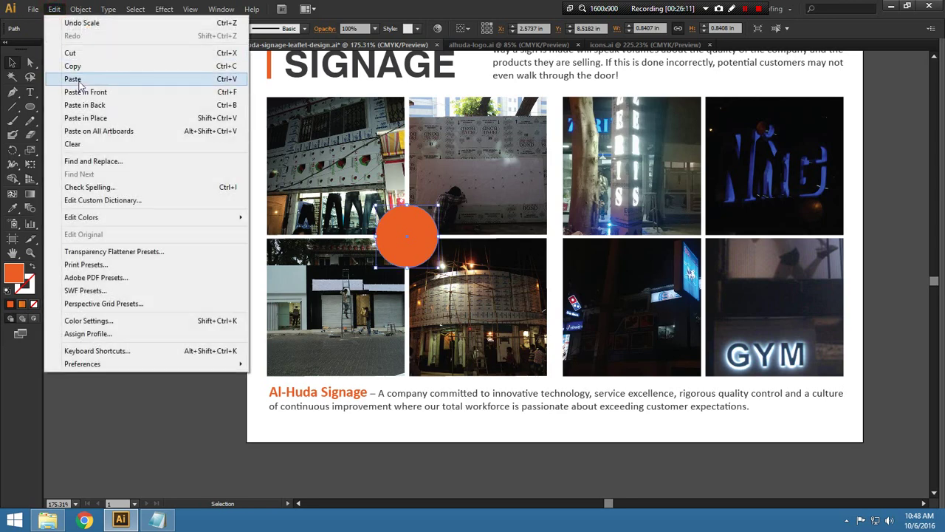
click(87, 94)
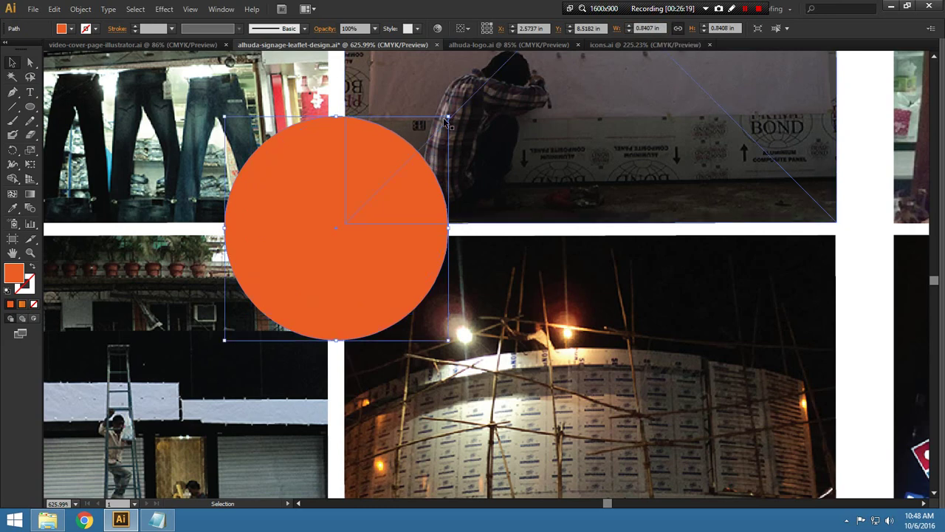
drag(448, 116, 433, 131)
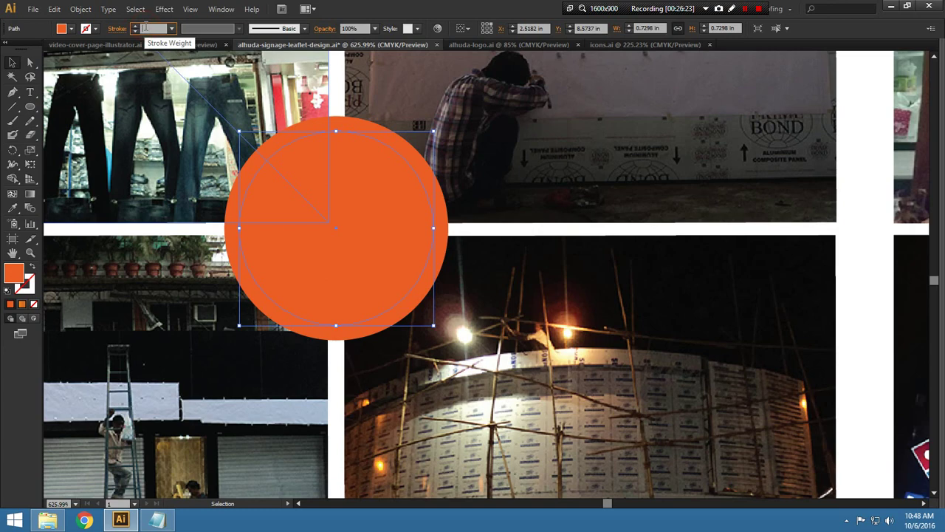
click(142, 30)
text(1)
Give the inner circle a white 1 pt stroke
key(Return)
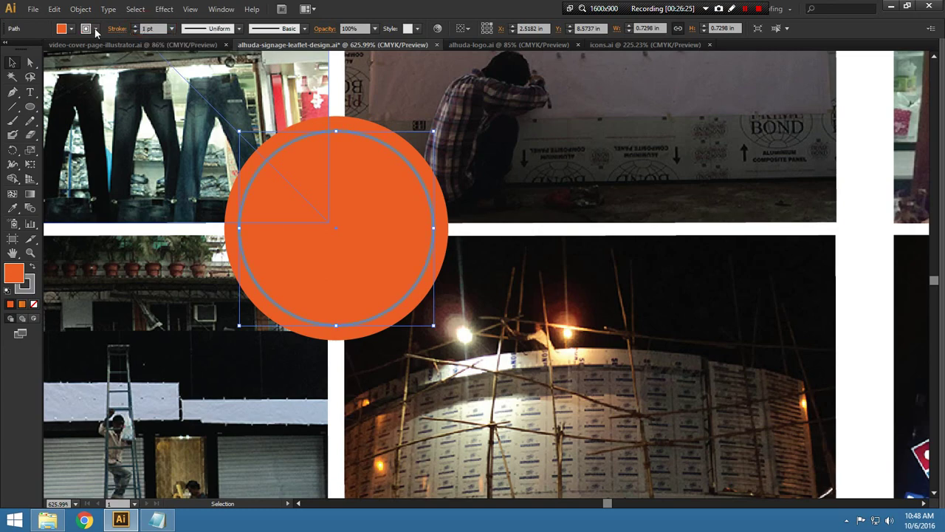
click(86, 28)
click(24, 50)
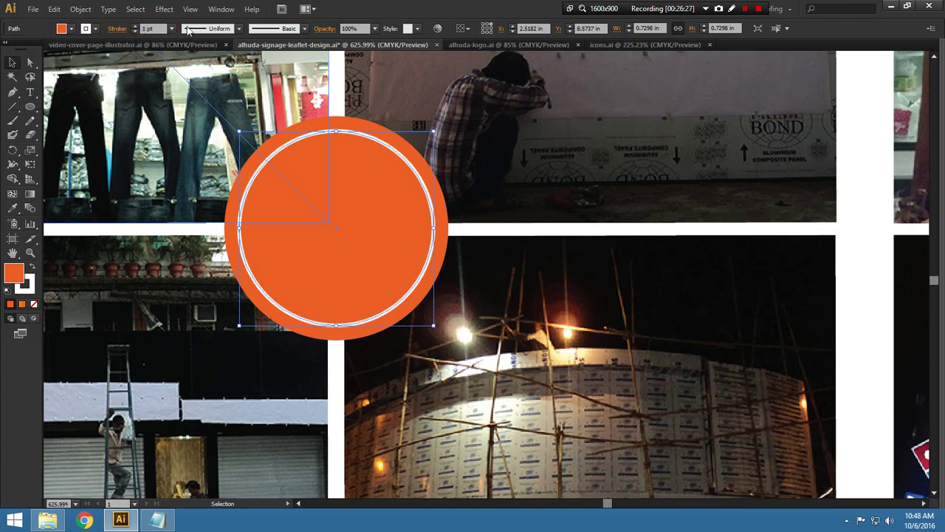
Make the white ring dashed with 5 pt dashes in the Stroke panel
click(214, 13)
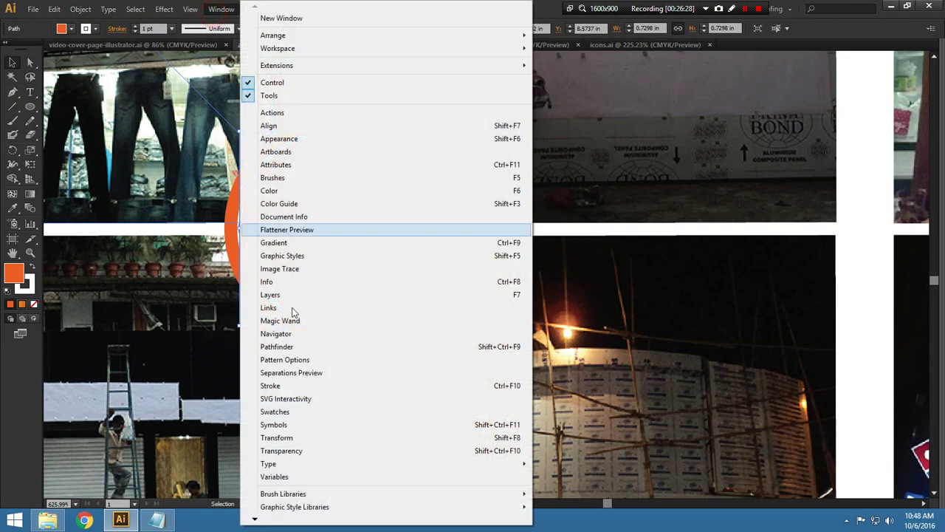
click(281, 387)
click(539, 181)
text(20)
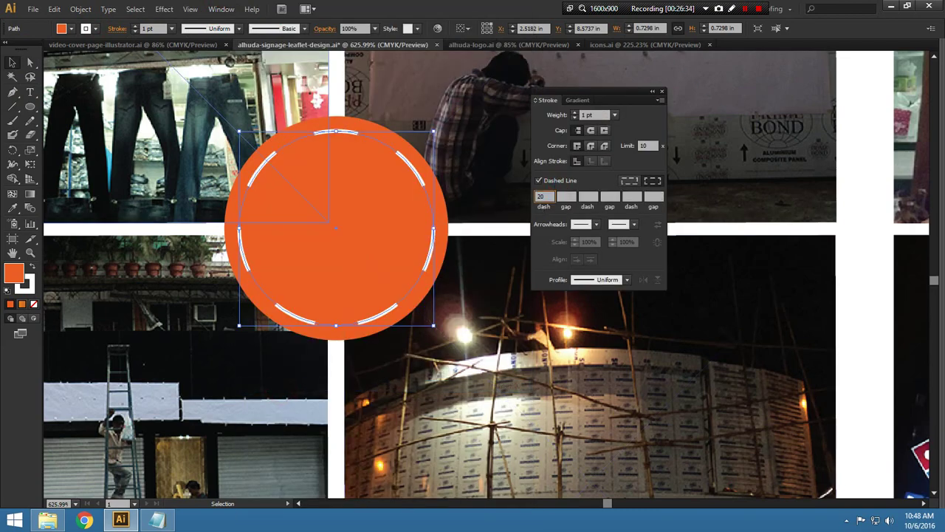
key(Return)
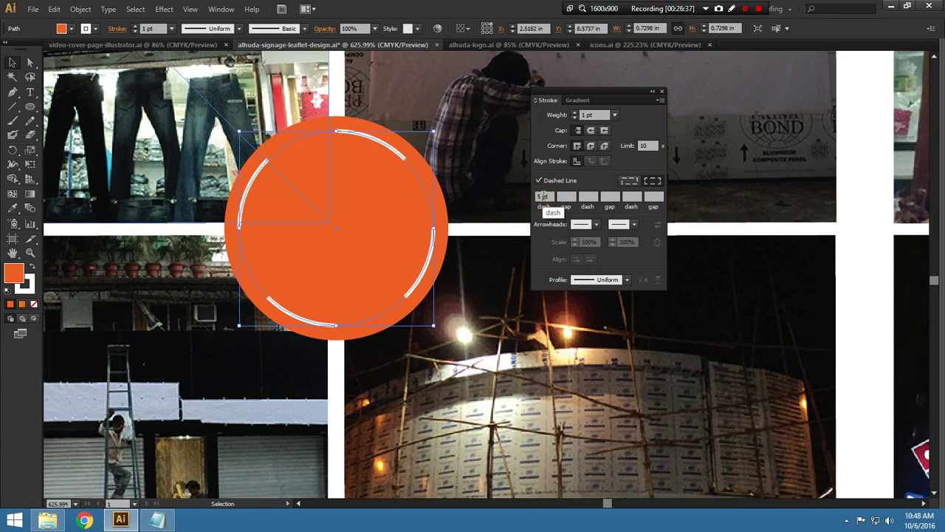
key(Return)
Select the outer orange circle and sample the header box's orange with the Eyedropper
click(300, 293)
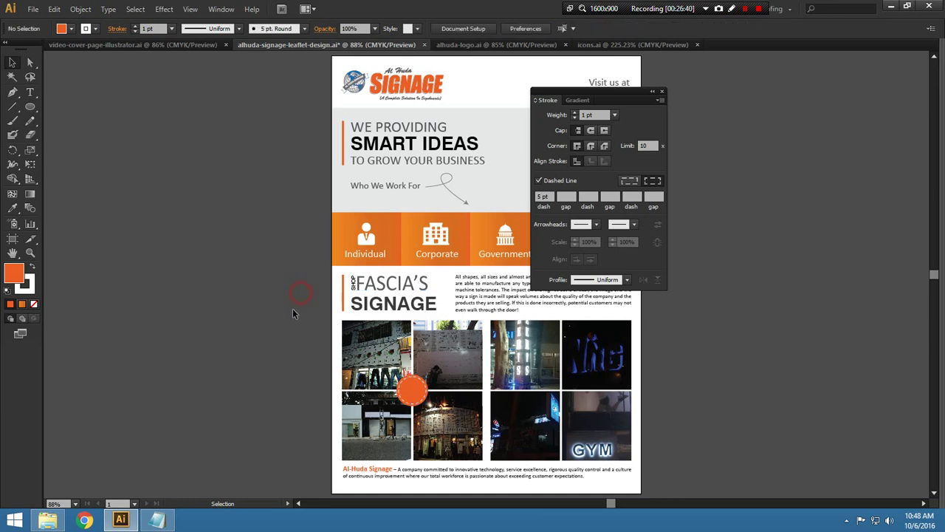
click(662, 91)
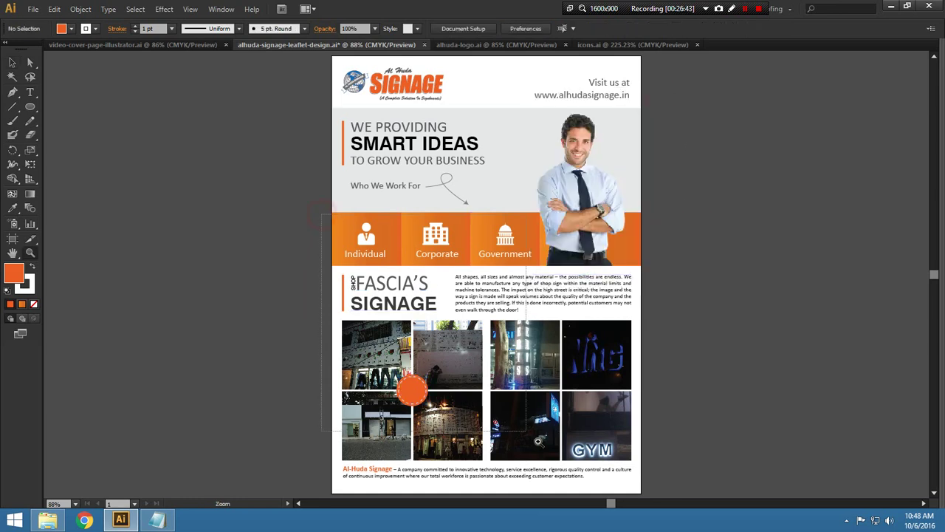
scroll(411, 387, up, 3)
click(452, 397)
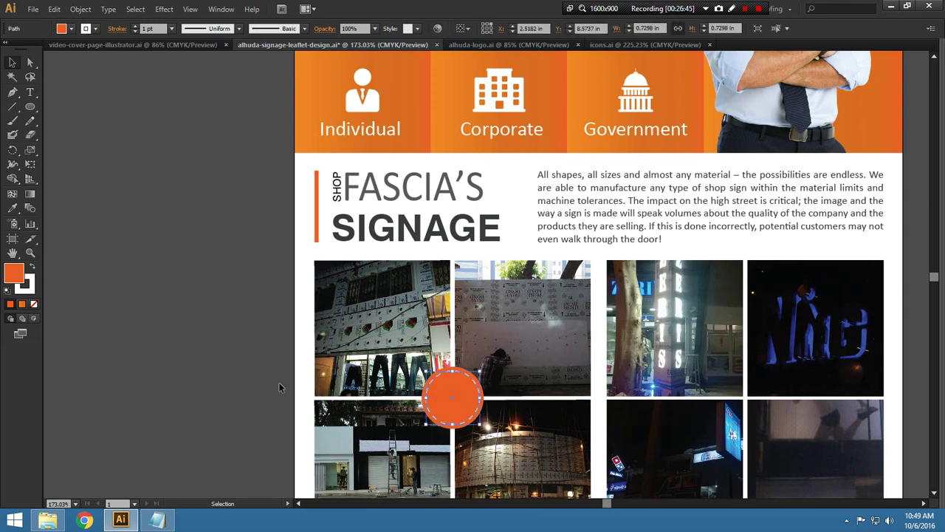
click(214, 373)
click(431, 412)
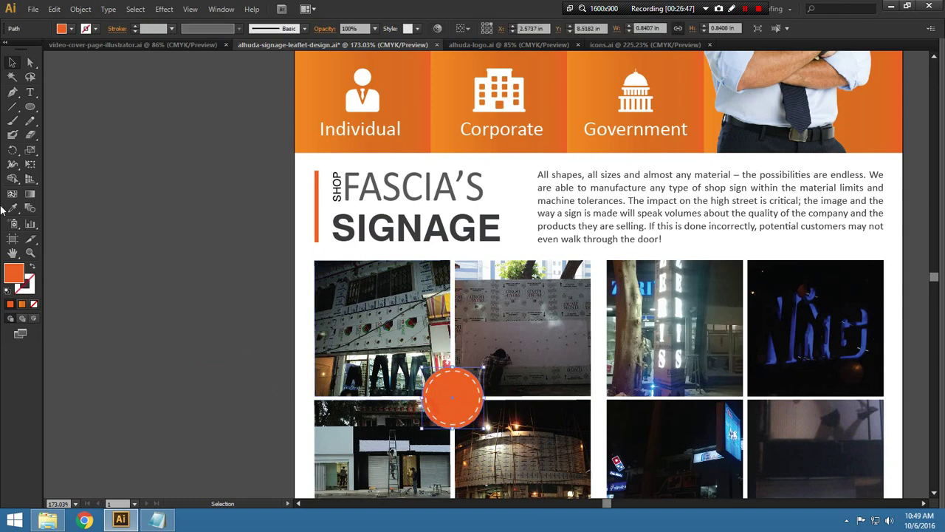
key(i)
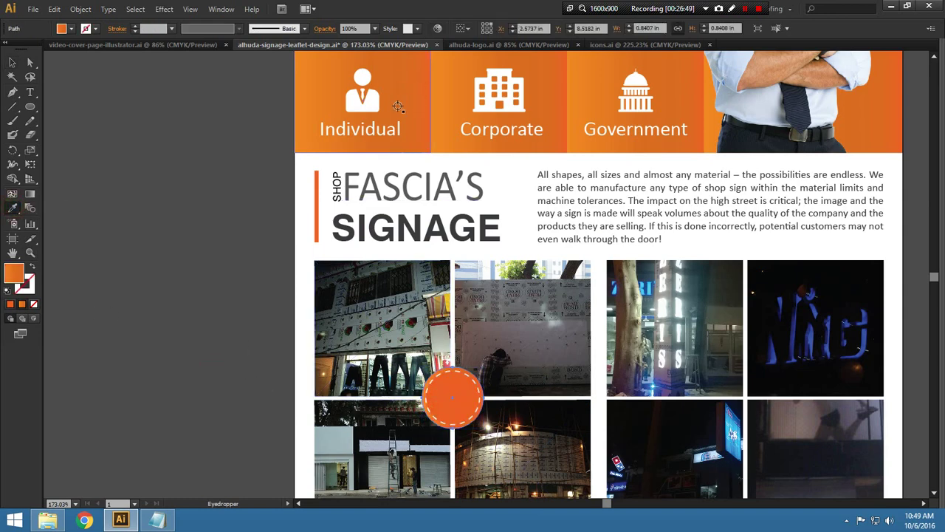
Make the circle's gradient radial with two orange stops and the midpoint shifted right
click(222, 9)
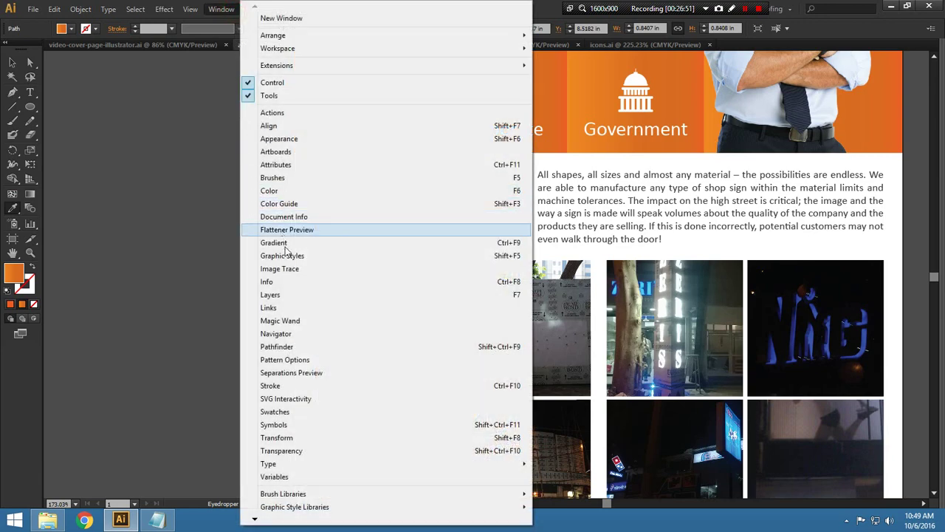
click(288, 244)
click(628, 115)
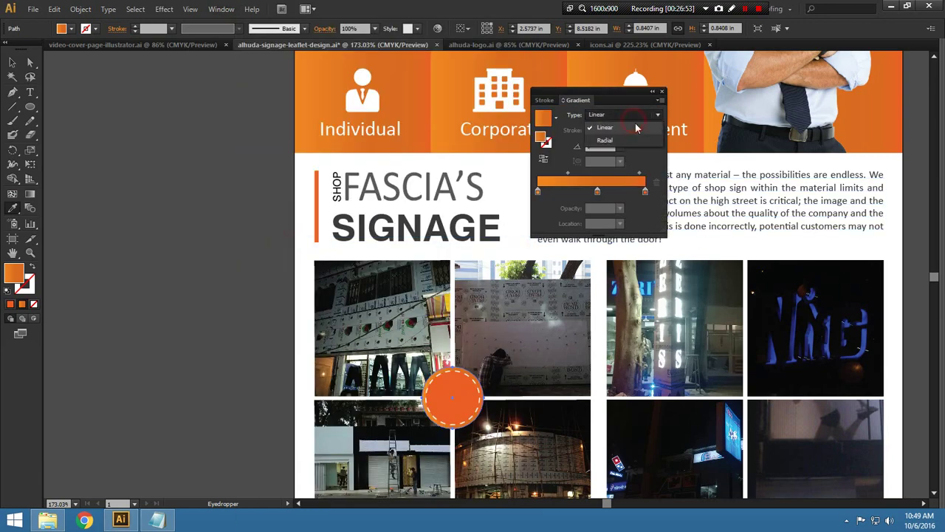
click(628, 139)
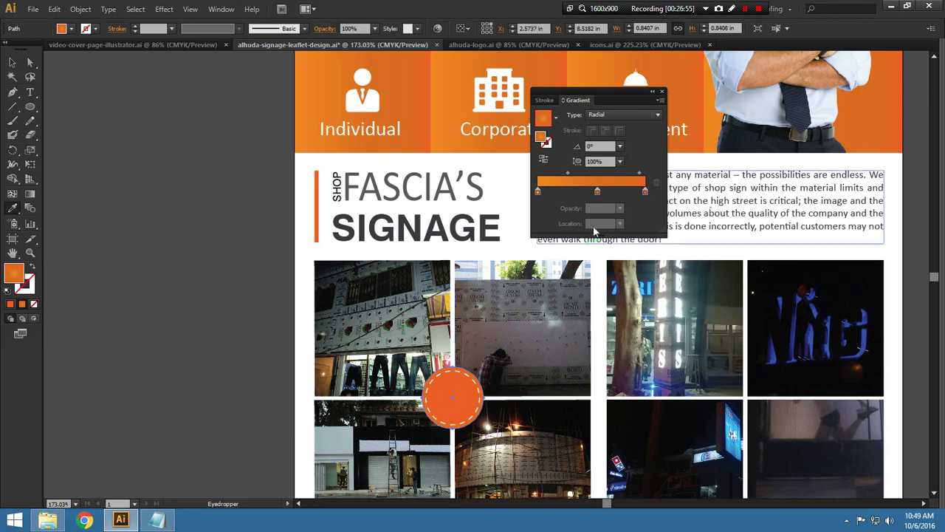
drag(596, 192, 598, 282)
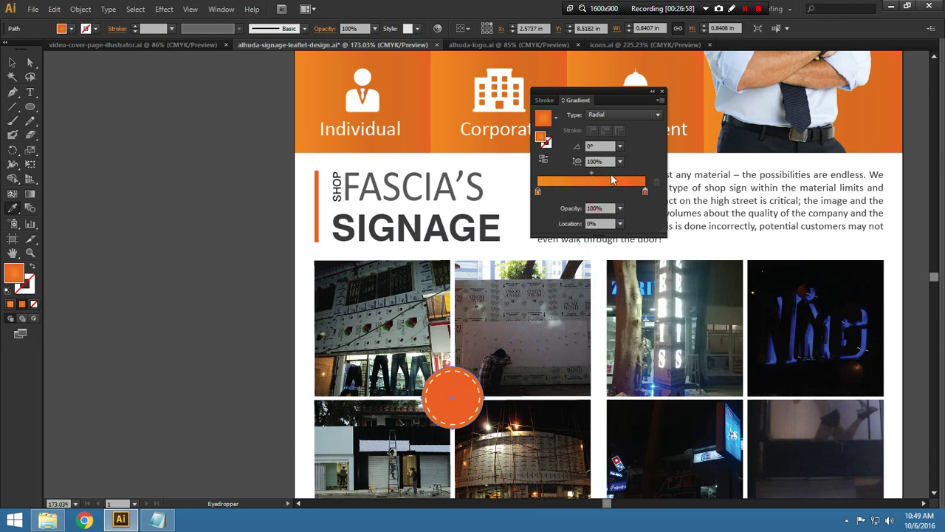
drag(593, 173, 621, 178)
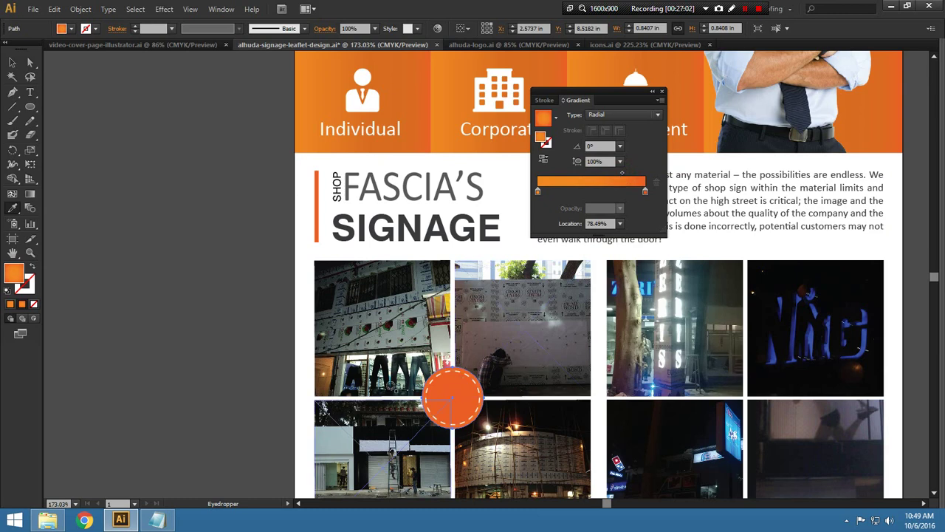
Adjust the gradient on the circle, then zoom back into the photo grid
key(v)
scroll(462, 295, up, 5)
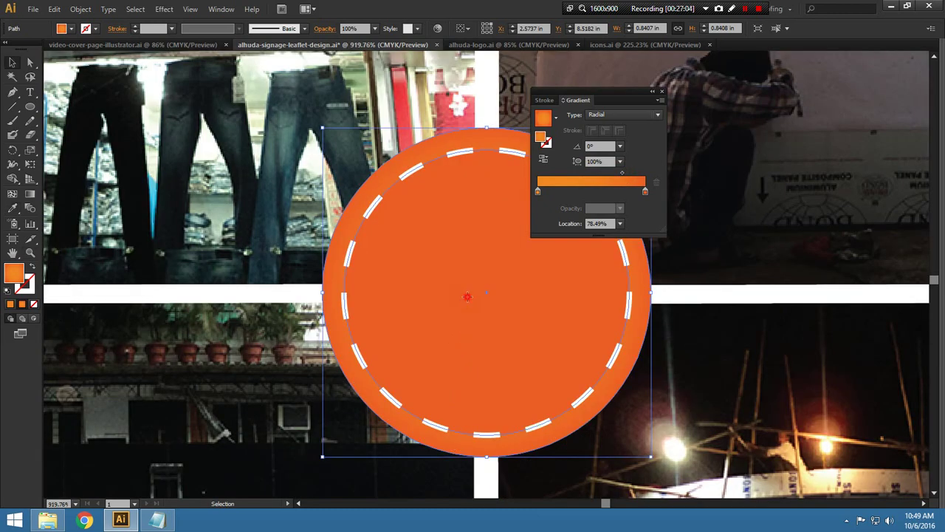
key(g)
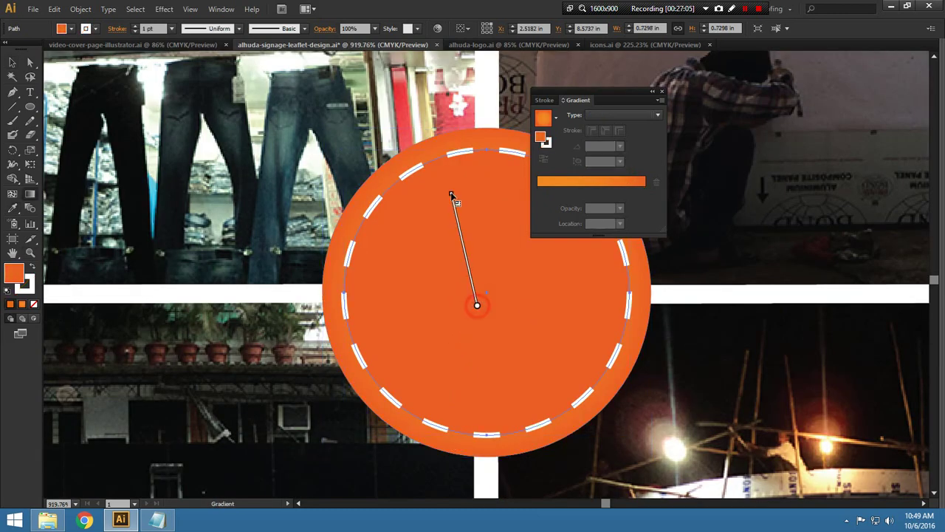
key(ctrl+0)
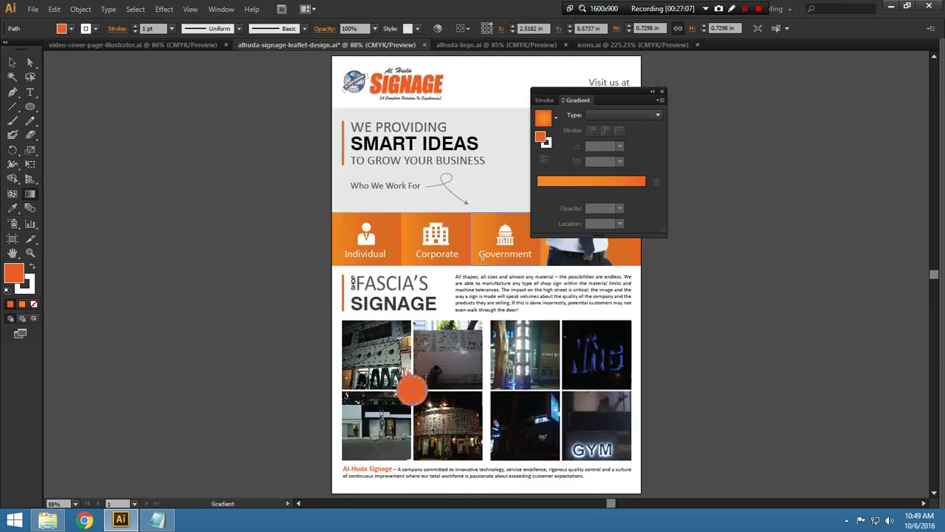
key(v)
click(288, 347)
scroll(299, 310, down, 2)
key(z)
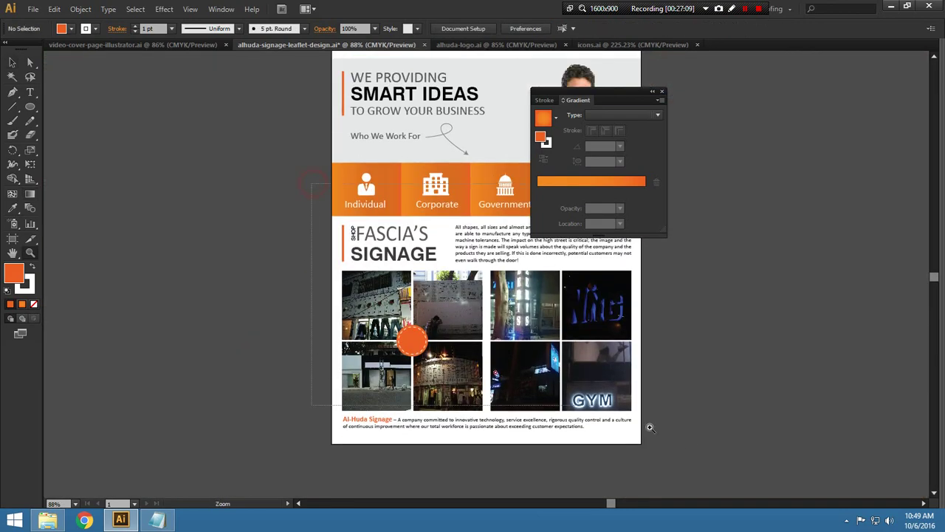
drag(341, 183, 714, 447)
Select the LED text beside the page and save the document
key(v)
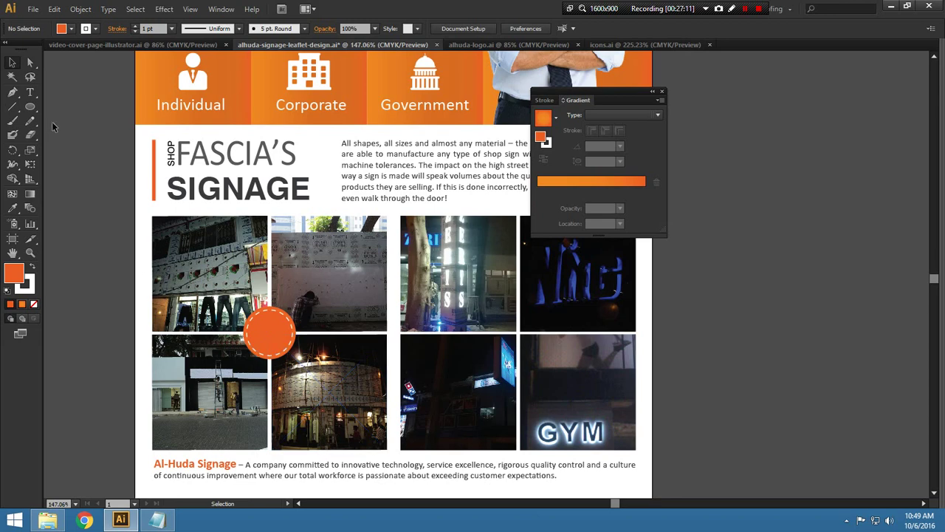
click(30, 93)
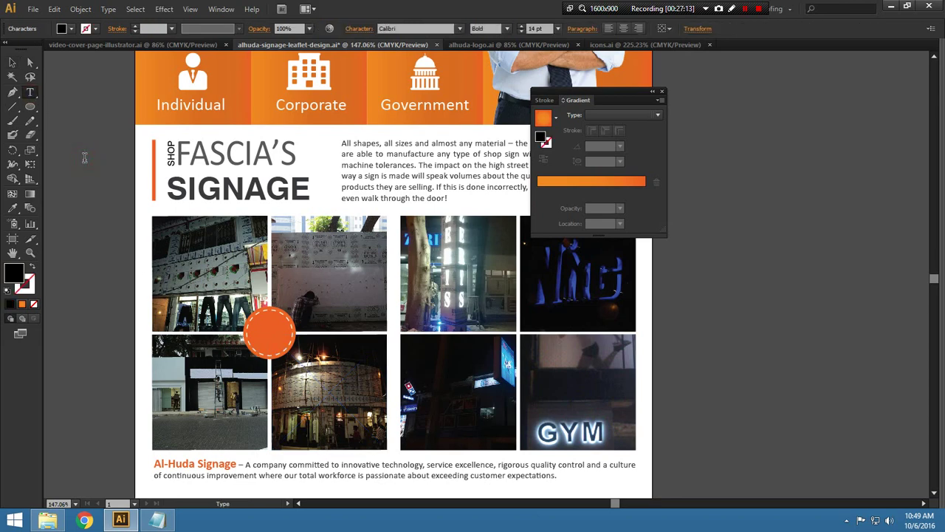
double_click(85, 156)
click(11, 63)
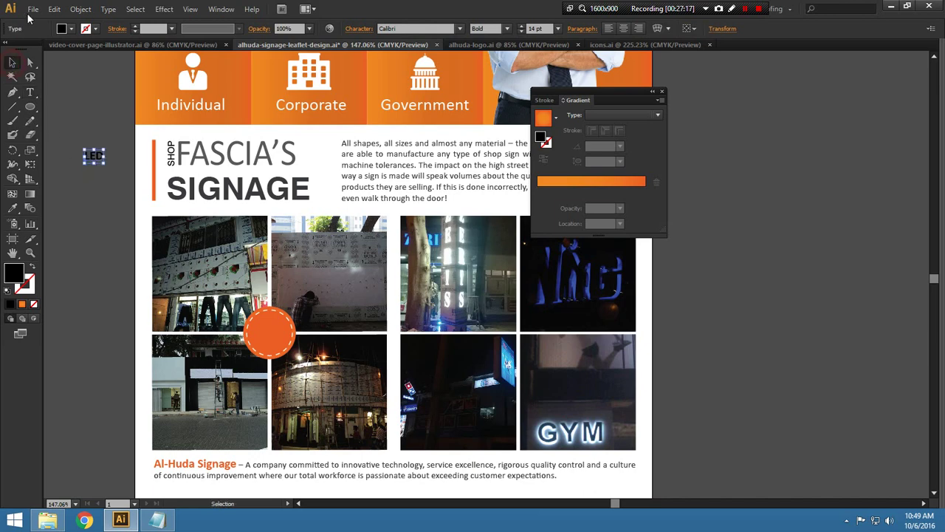
click(33, 8)
click(58, 108)
click(99, 189)
click(93, 184)
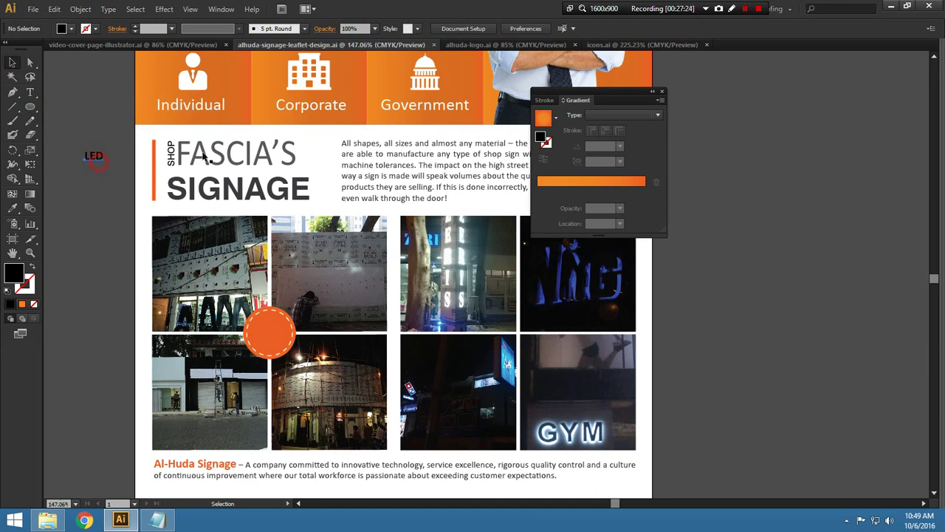
Centre-align the LED text, place it inside the orange circle and enlarge it to about 20 pt
click(624, 30)
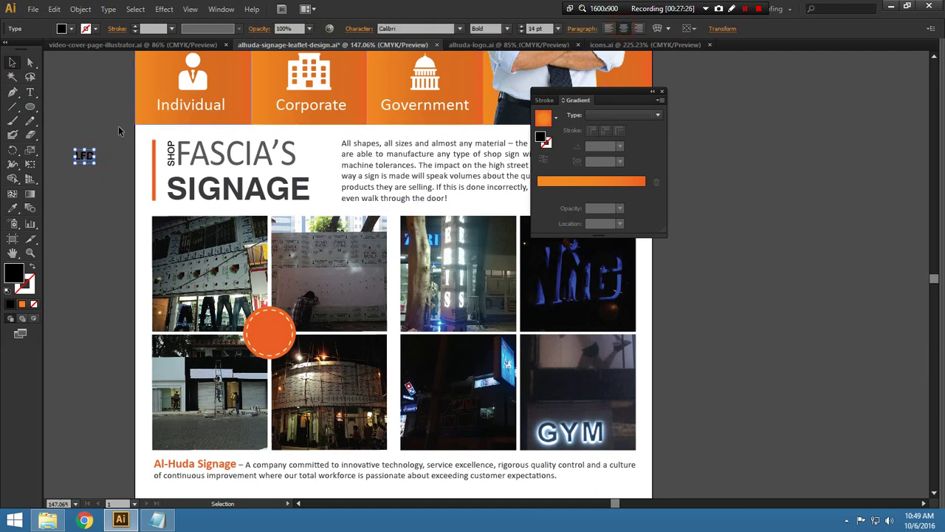
drag(80, 156, 299, 362)
drag(467, 313, 464, 323)
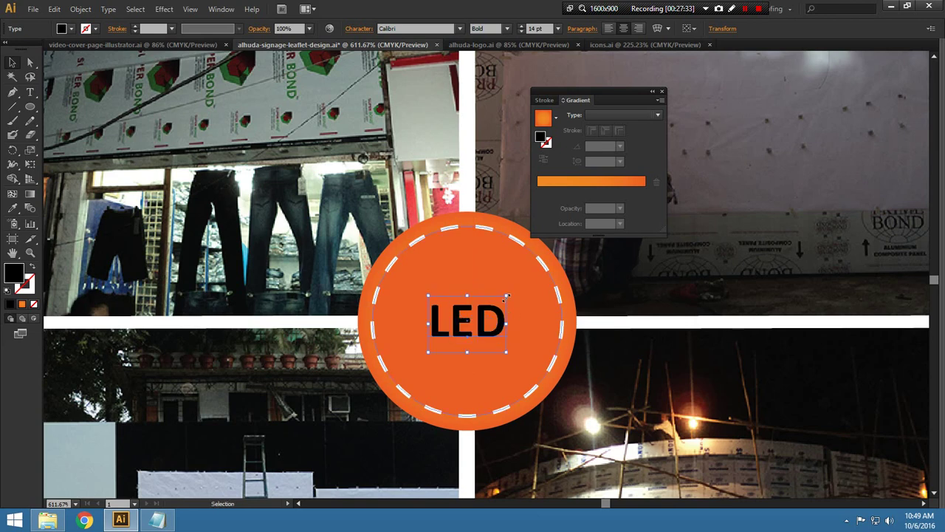
drag(505, 296, 523, 280)
Set the LED text fill to white
click(71, 29)
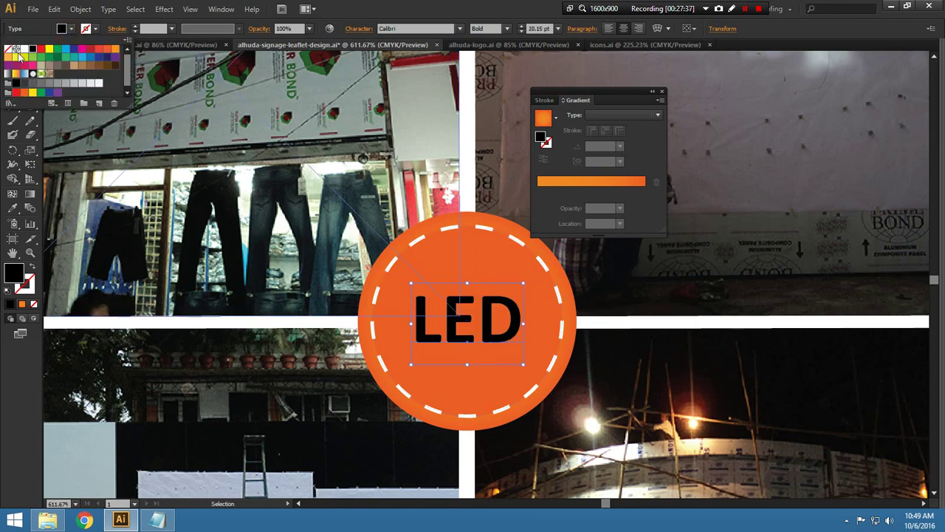
click(25, 50)
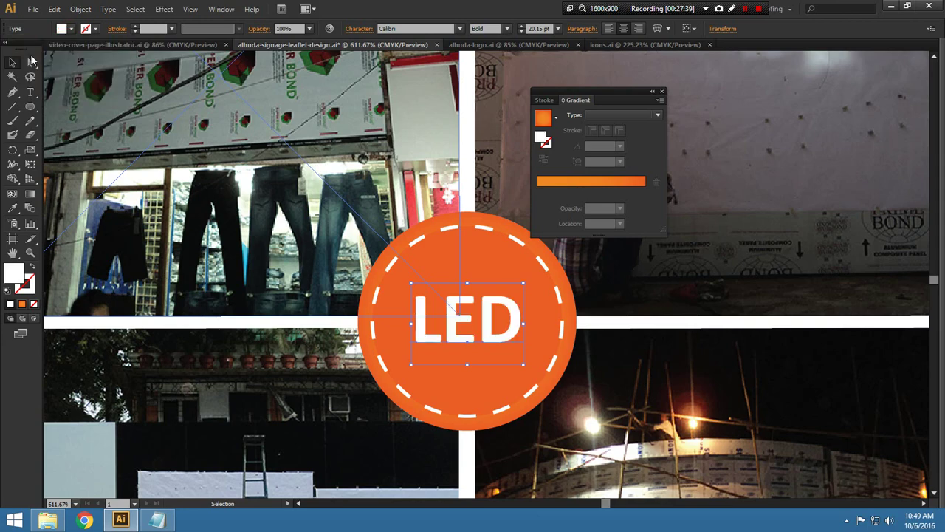
key(ctrl+0)
click(204, 330)
Zoom into the page and lock the left column of photos in place
scroll(214, 325, down, 1)
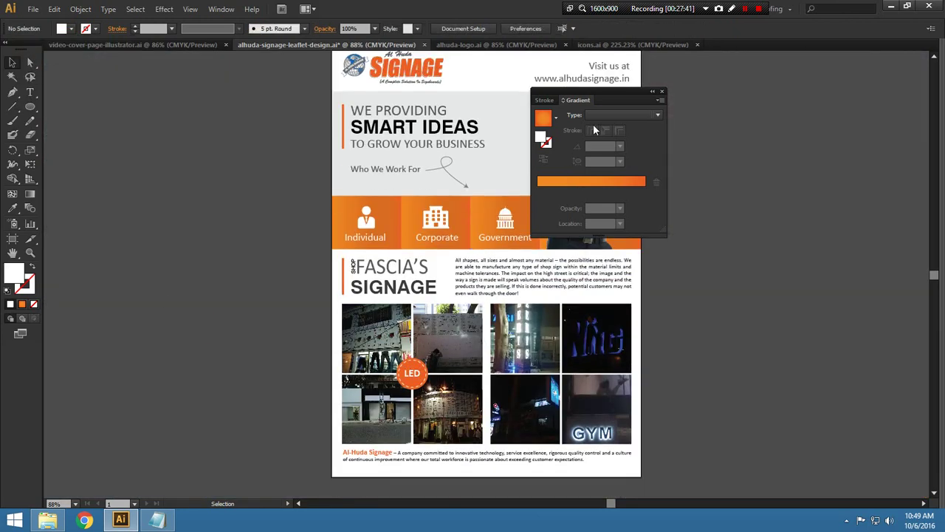
click(661, 93)
scroll(690, 299, down, 1)
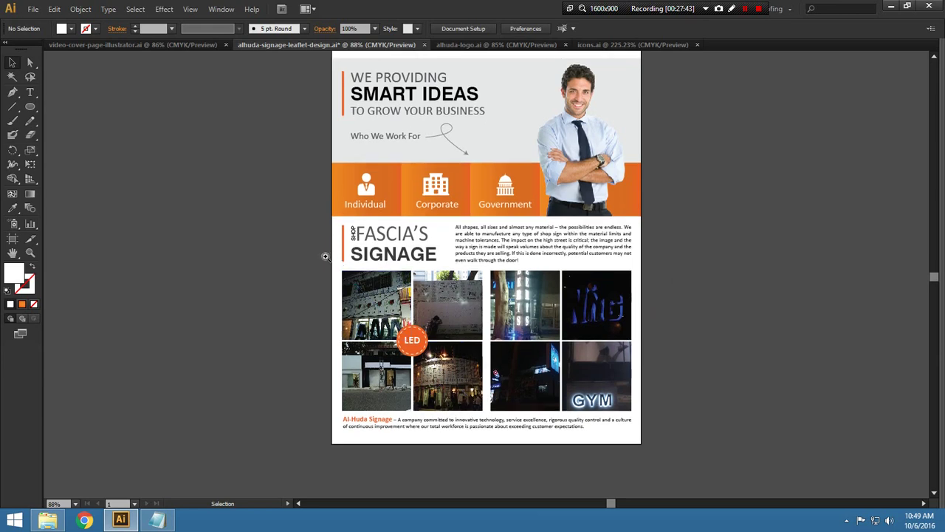
key(z)
drag(312, 241, 697, 487)
key(v)
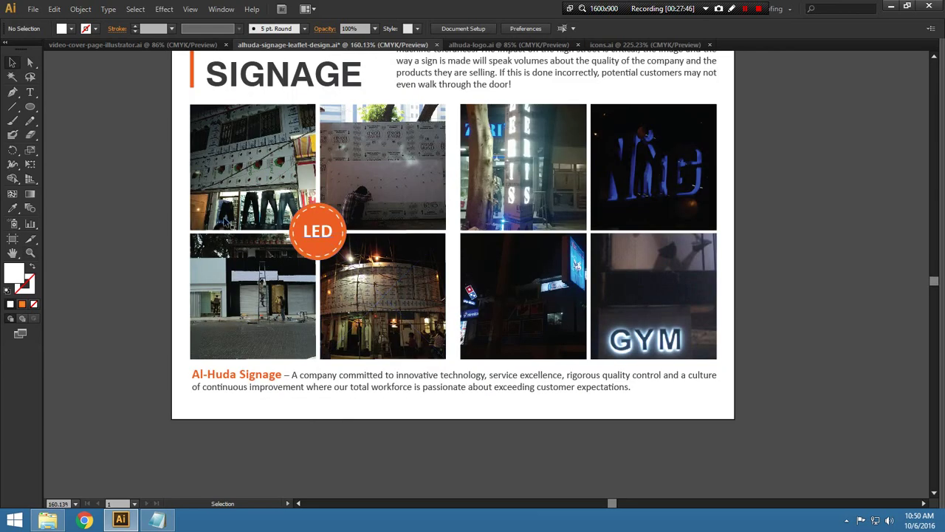
drag(118, 153, 245, 281)
click(80, 9)
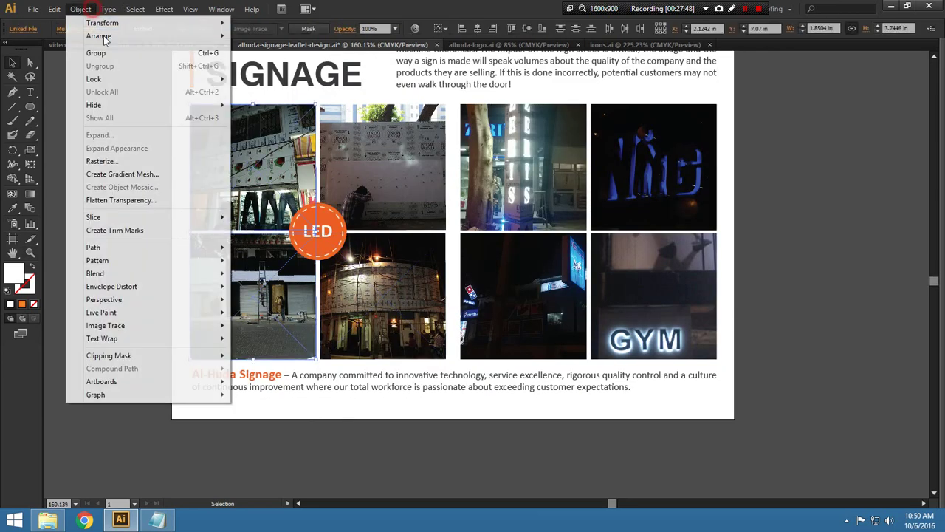
mouse_move(94, 79)
click(259, 79)
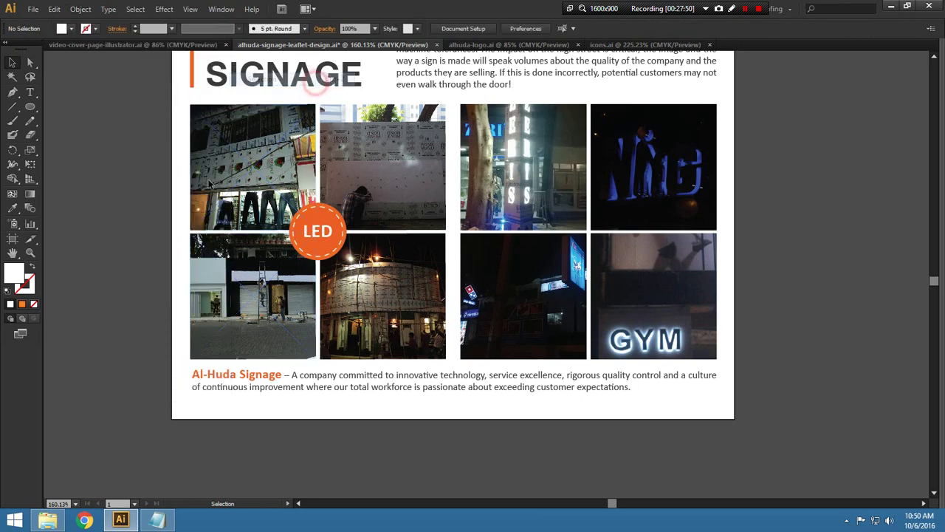
Lock the middle photos, then copy the LED badge 4.07 in right onto the right photo grid
drag(349, 259, 317, 241)
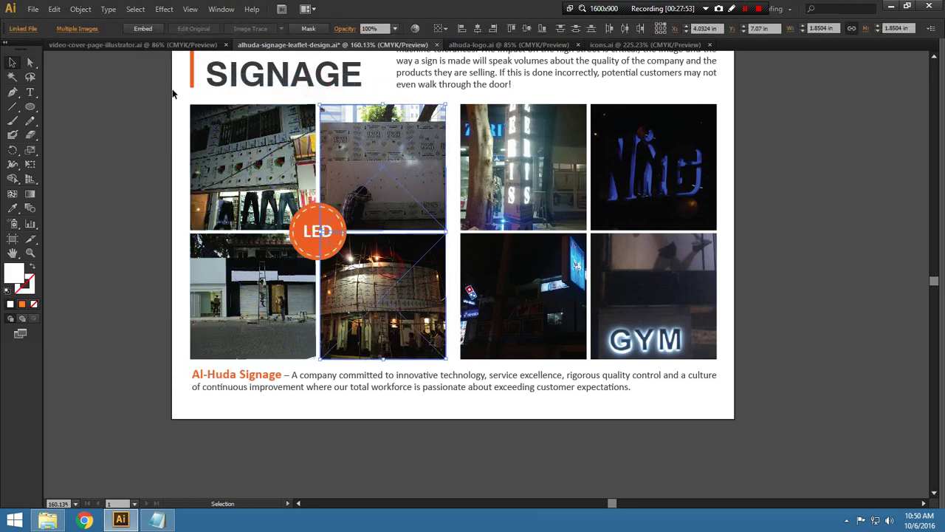
click(80, 8)
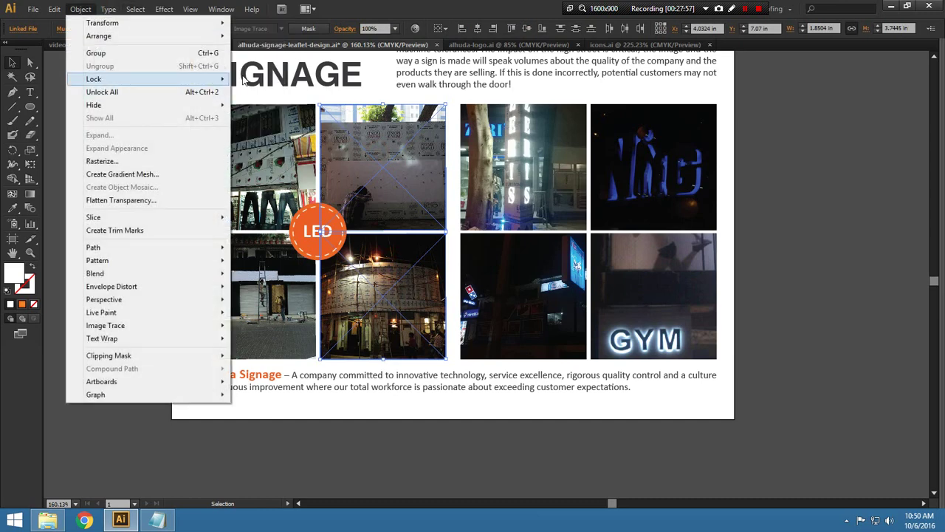
click(94, 79)
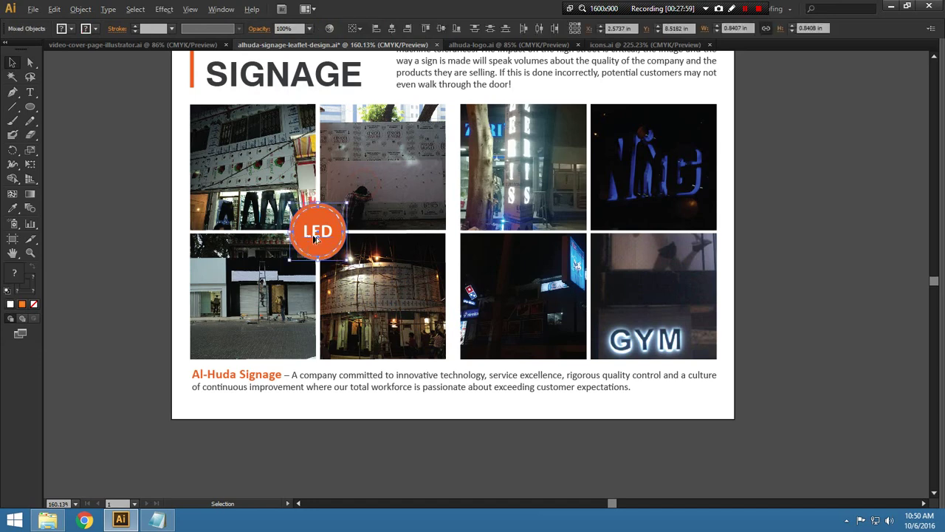
drag(308, 250, 589, 247)
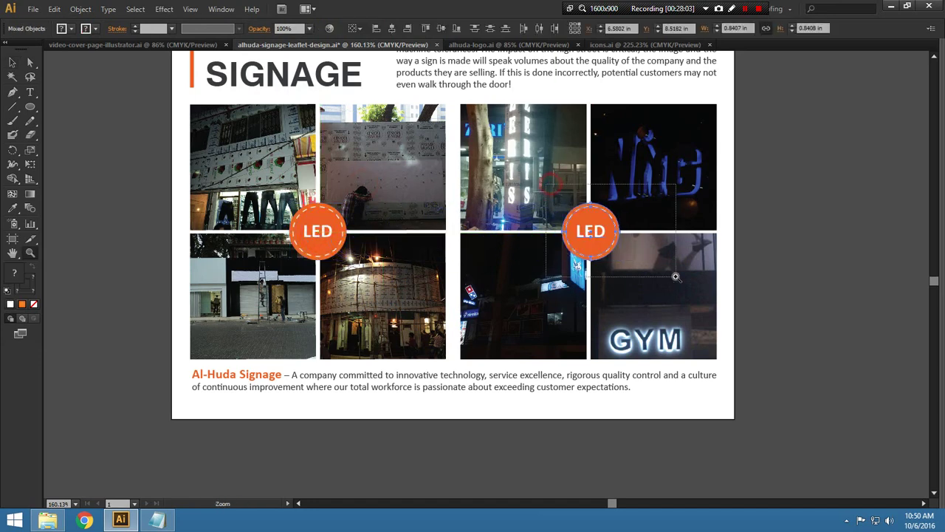
scroll(635, 244, up, 5)
Check the badge copy in outline view and nudge it left into alignment
key(ctrl+y)
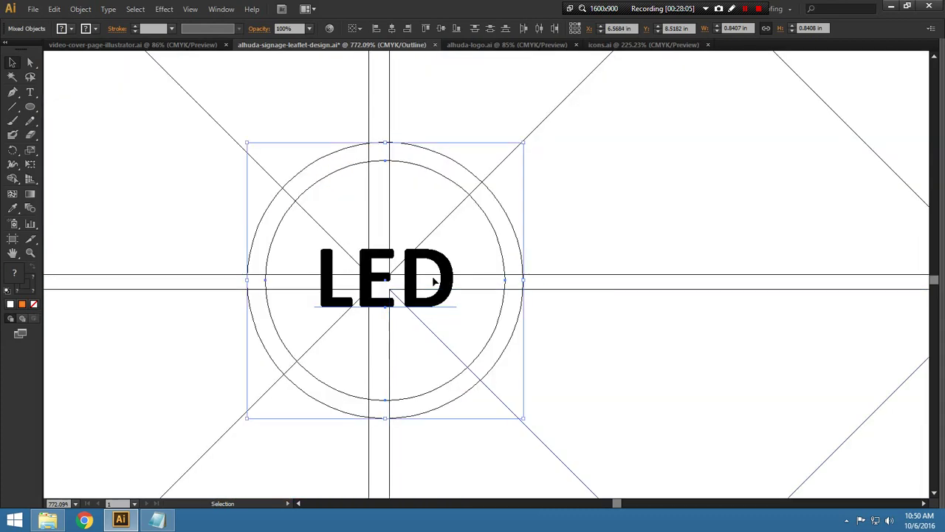
key(Left)
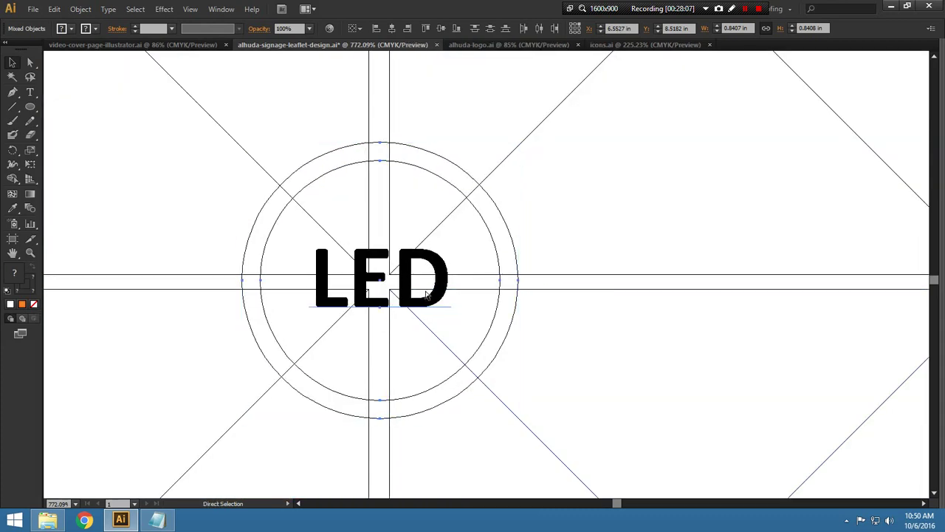
key(ctrl+y)
key(ctrl+0)
click(655, 271)
Edit the badge labels so the left badge reads ACP and the right keeps LED
key(z)
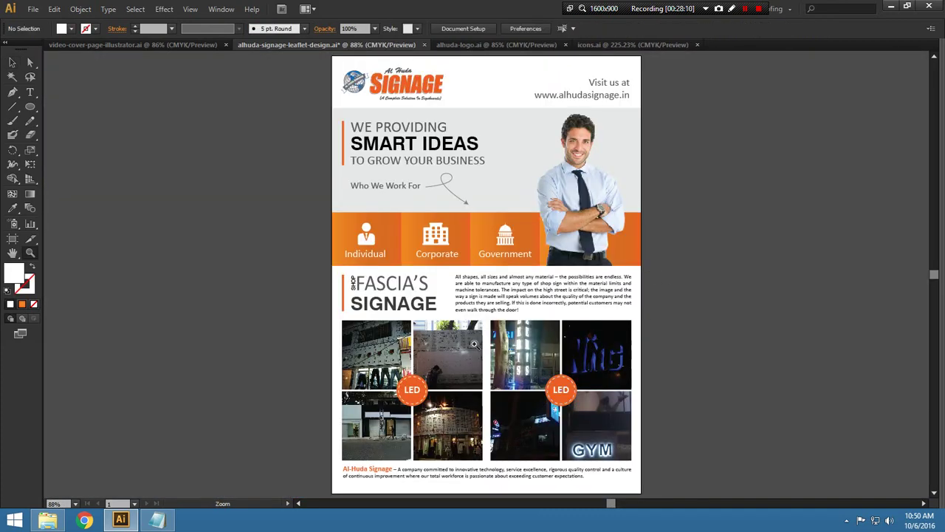
drag(484, 344, 660, 450)
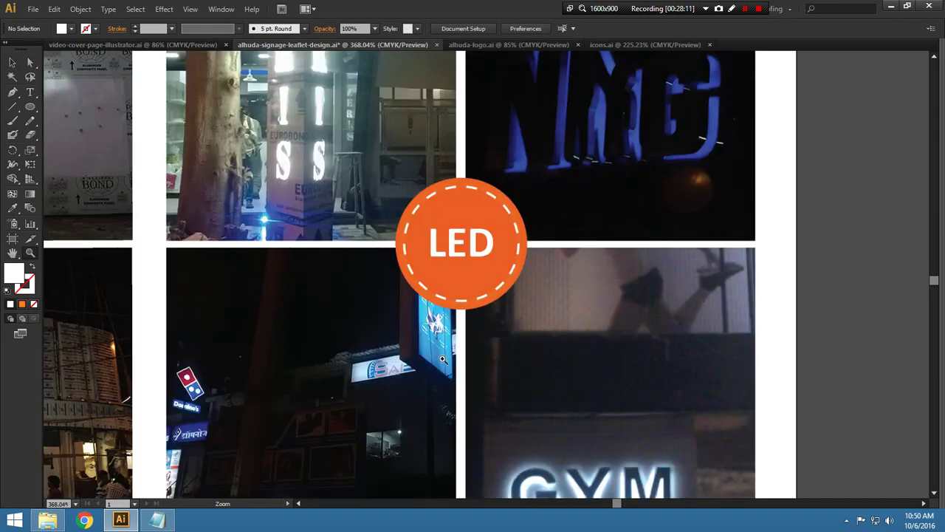
double_click(461, 243)
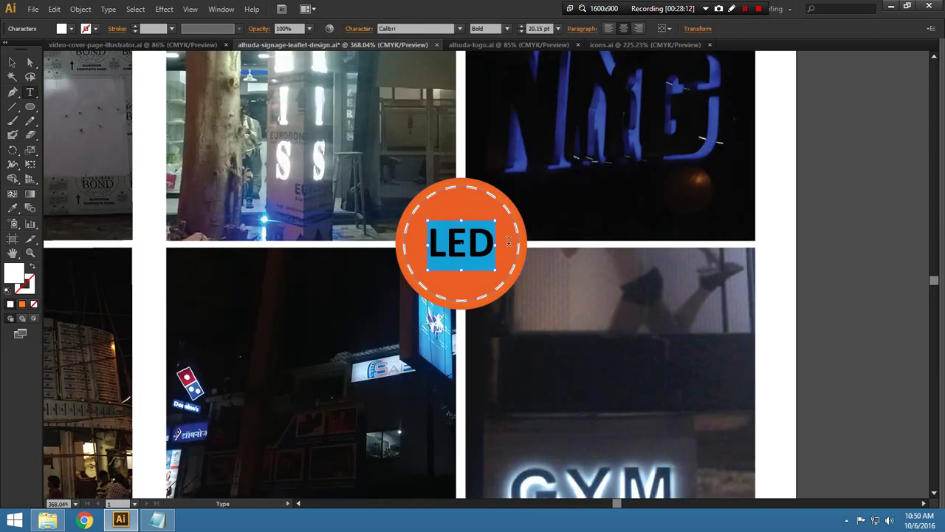
text(LED)
key(ctrl+0)
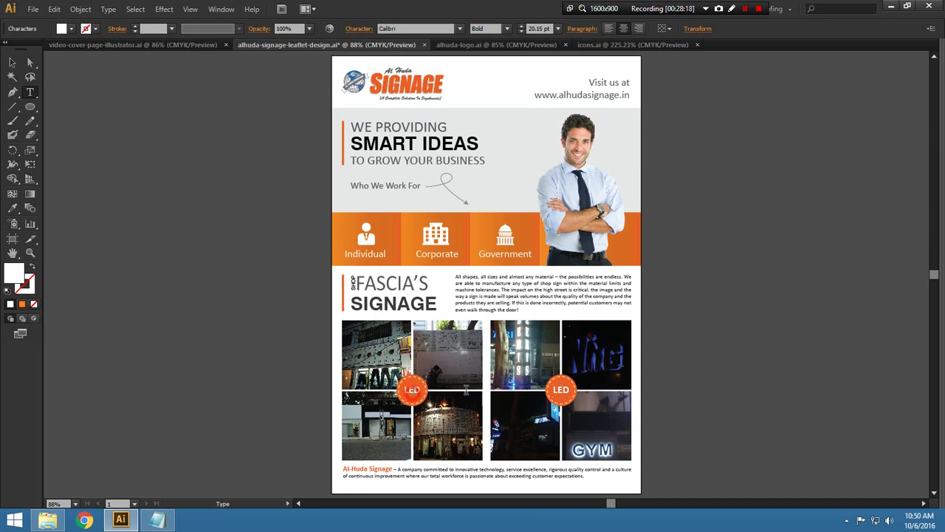
key(ctrl)
text(ACP)
click(11, 63)
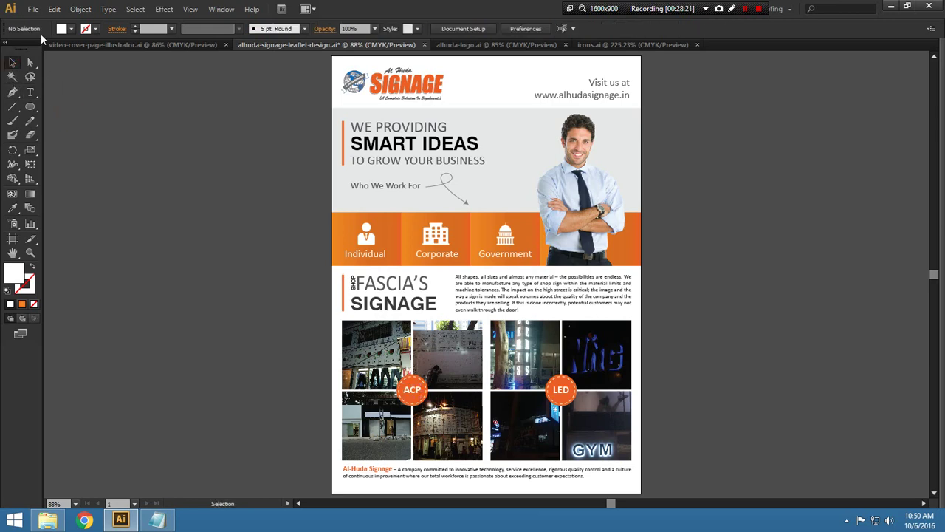
Save the leaflet document and clear the selection
click(34, 9)
click(59, 106)
click(185, 261)
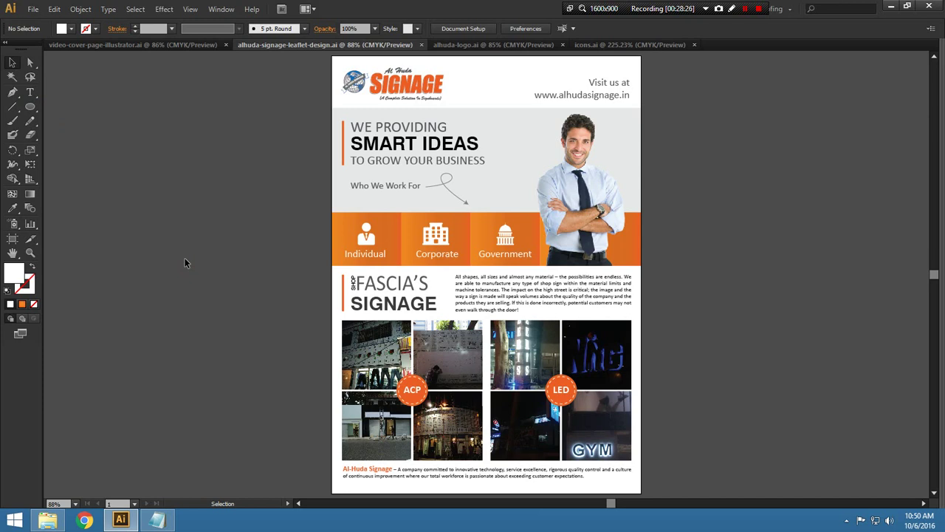
Review the leaflet zoomed in from top to bottom, then fit it and switch to alhuda-logo.ai
scroll(222, 279, down, 1)
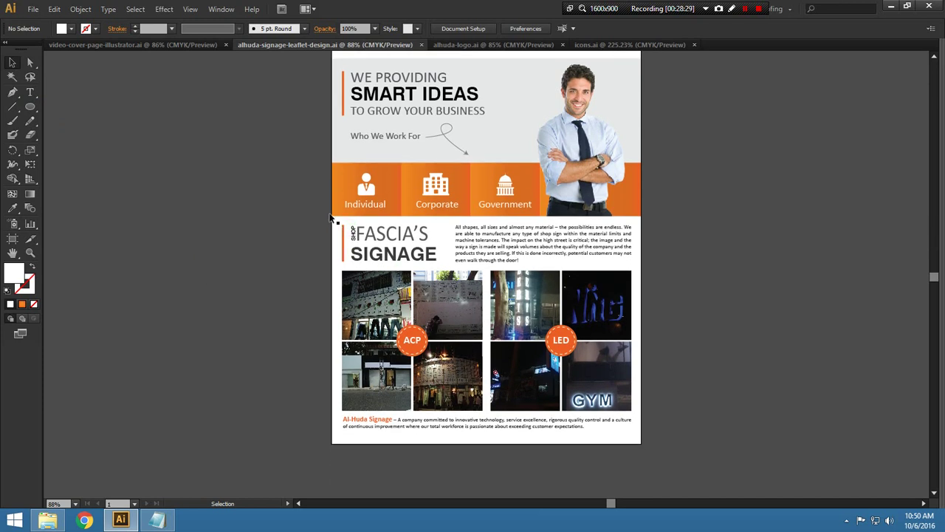
scroll(318, 187, up, 1)
scroll(312, 141, up, 1)
key(z)
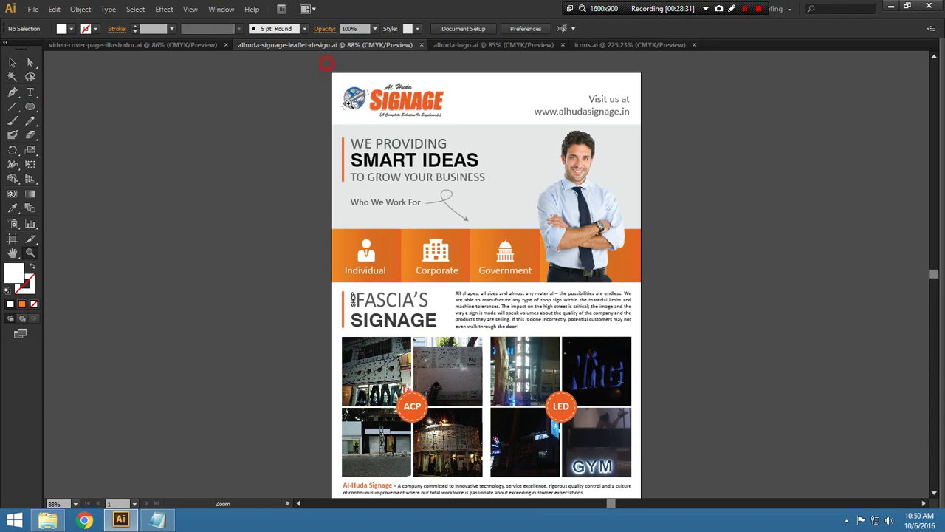
drag(326, 64, 647, 213)
scroll(918, 98, down, 1)
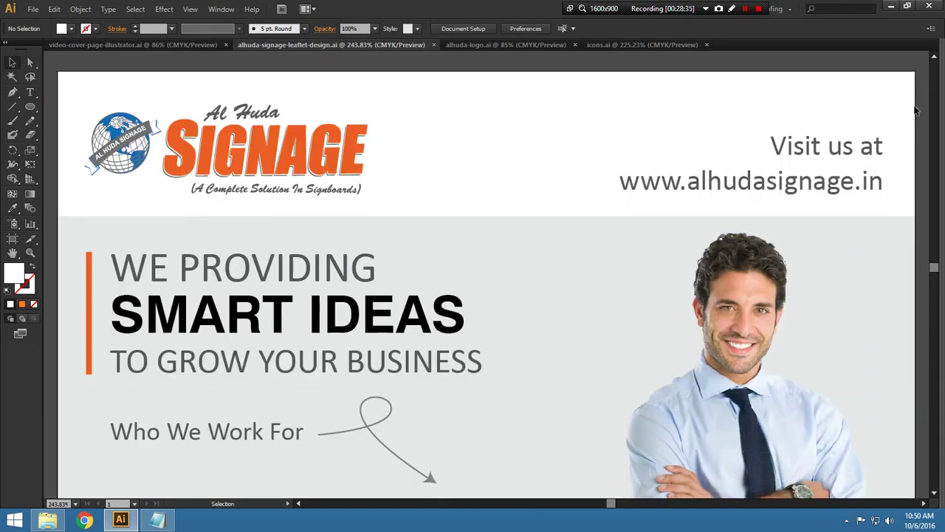
scroll(917, 101, down, 1)
scroll(916, 105, down, 1)
scroll(916, 110, down, 2)
scroll(920, 119, down, 1)
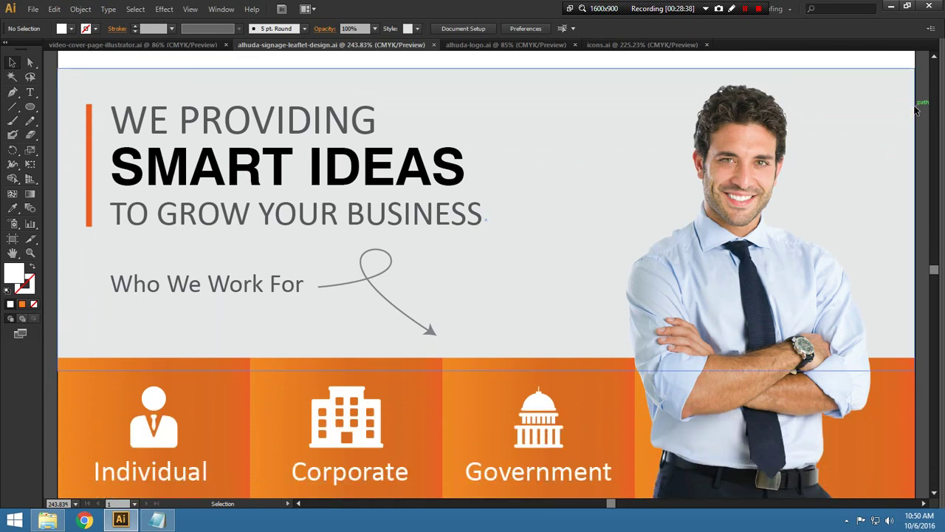
scroll(925, 126, down, 1)
scroll(930, 133, down, 2)
scroll(936, 141, down, 1)
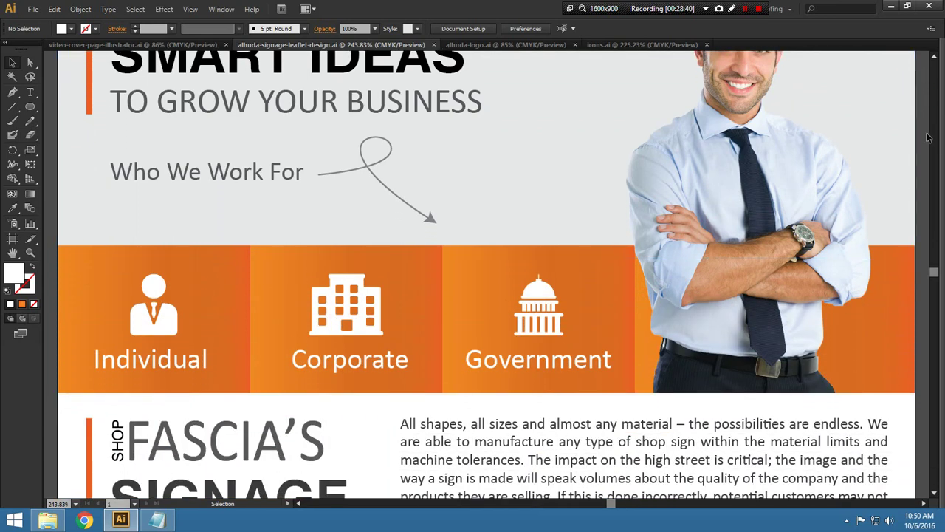
scroll(928, 137, down, 1)
scroll(926, 136, down, 1)
scroll(922, 136, up, 1)
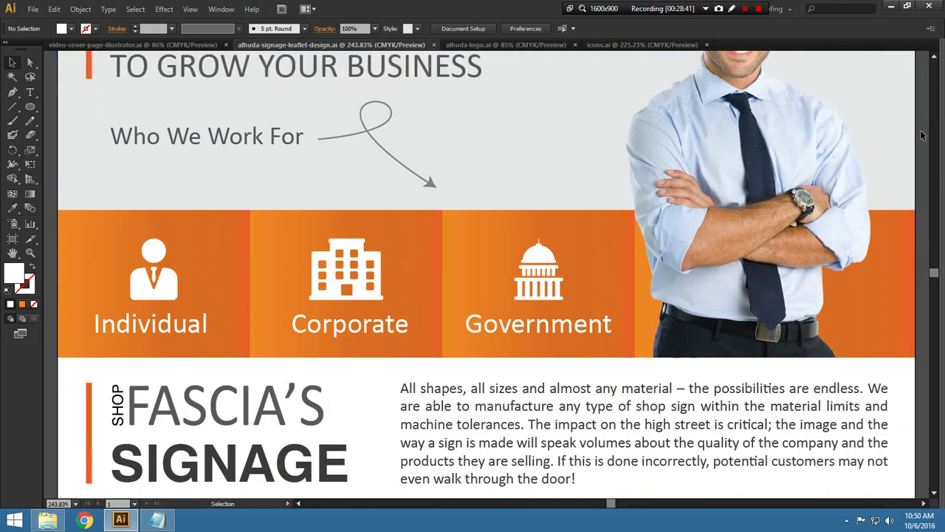
scroll(922, 135, up, 1)
scroll(922, 135, up, 1)
scroll(921, 135, down, 1)
scroll(921, 136, down, 1)
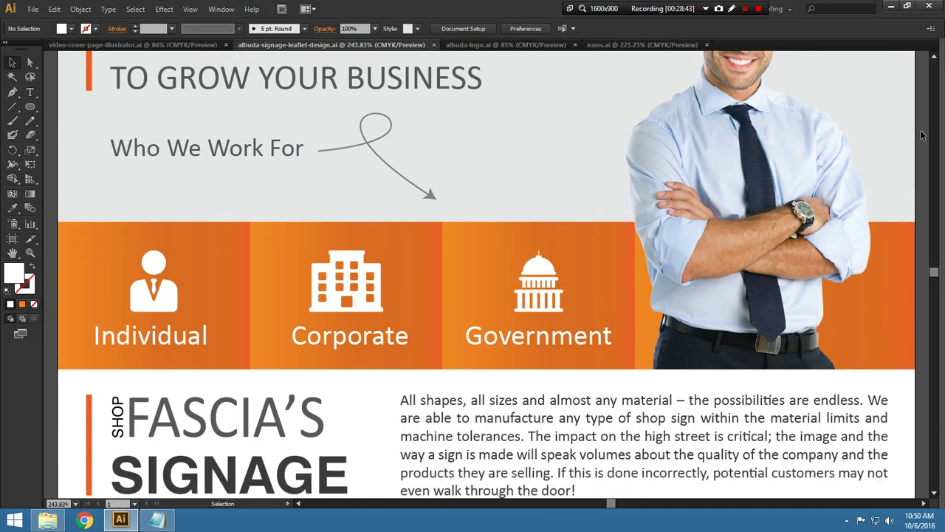
scroll(921, 135, down, 1)
scroll(922, 135, up, 1)
scroll(922, 136, down, 1)
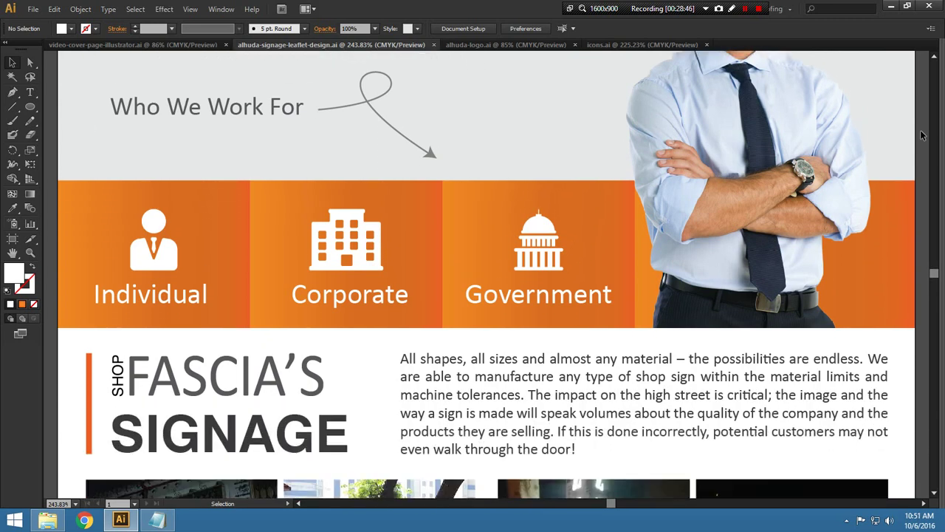
scroll(922, 135, down, 1)
scroll(922, 136, down, 1)
scroll(922, 135, down, 1)
scroll(922, 135, down, 1)
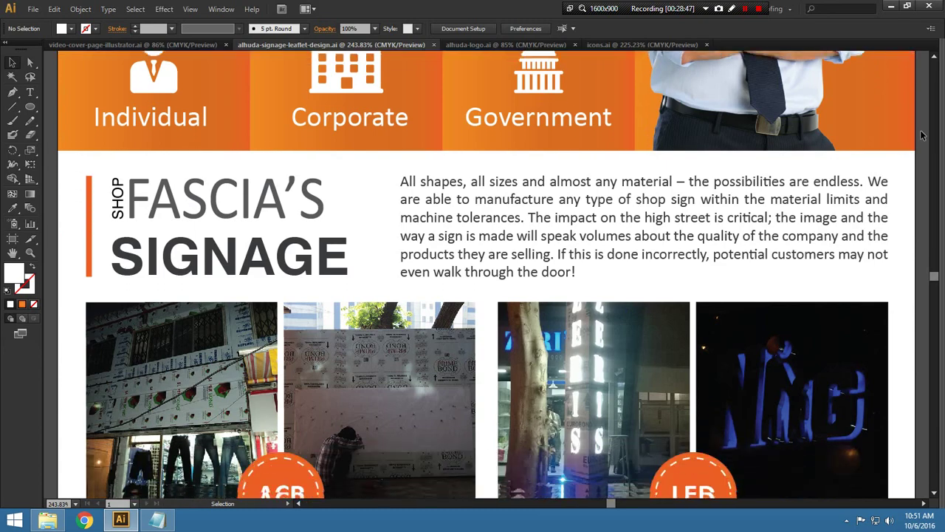
scroll(921, 135, down, 1)
scroll(922, 135, down, 1)
scroll(922, 135, down, 1)
scroll(922, 135, down, 1)
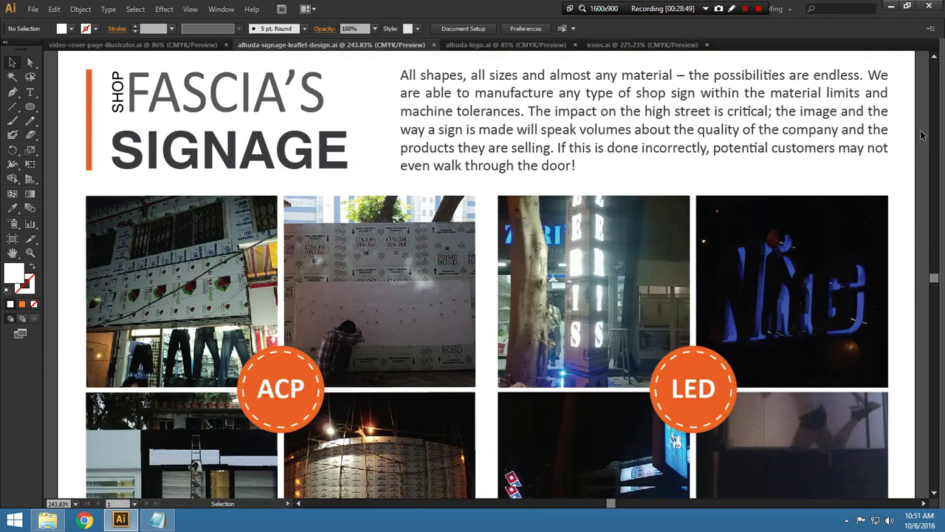
scroll(921, 135, down, 1)
scroll(922, 136, down, 1)
scroll(921, 135, down, 1)
scroll(922, 135, down, 1)
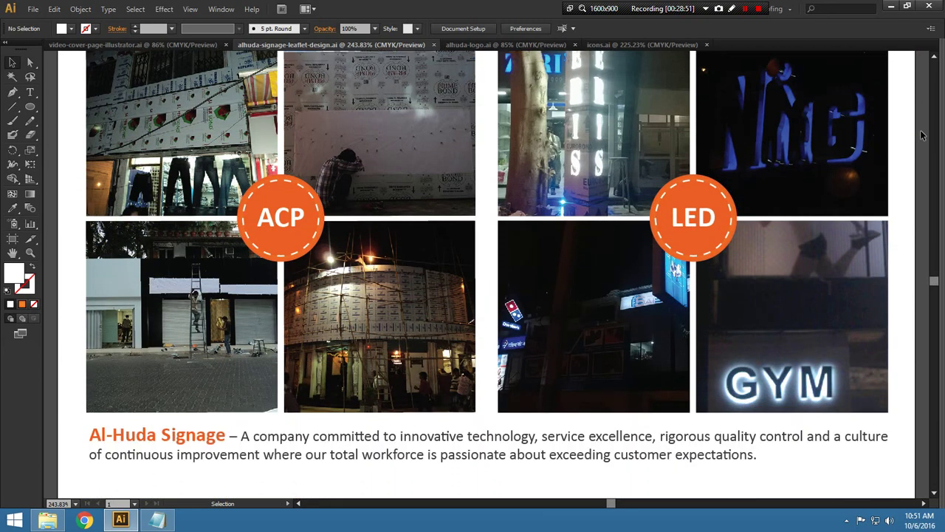
scroll(922, 135, down, 1)
scroll(922, 135, down, 1)
key(ctrl+0)
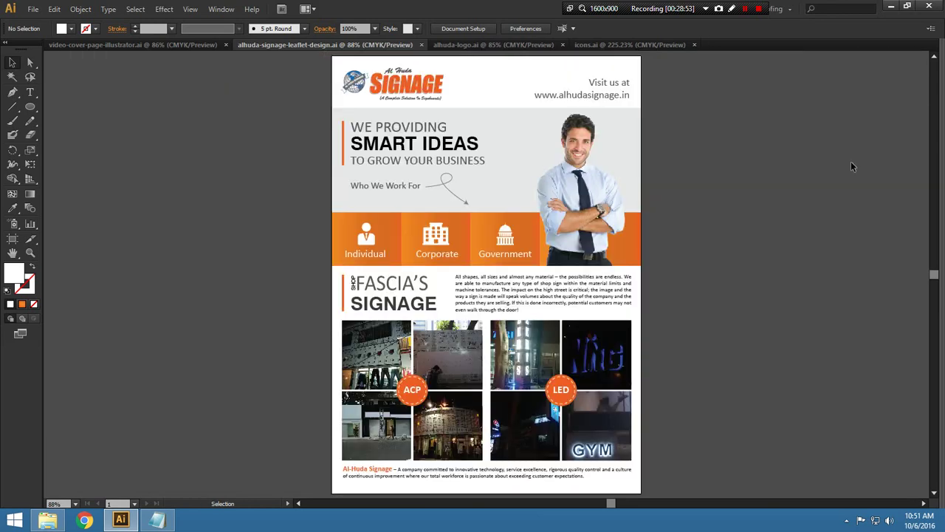
click(477, 46)
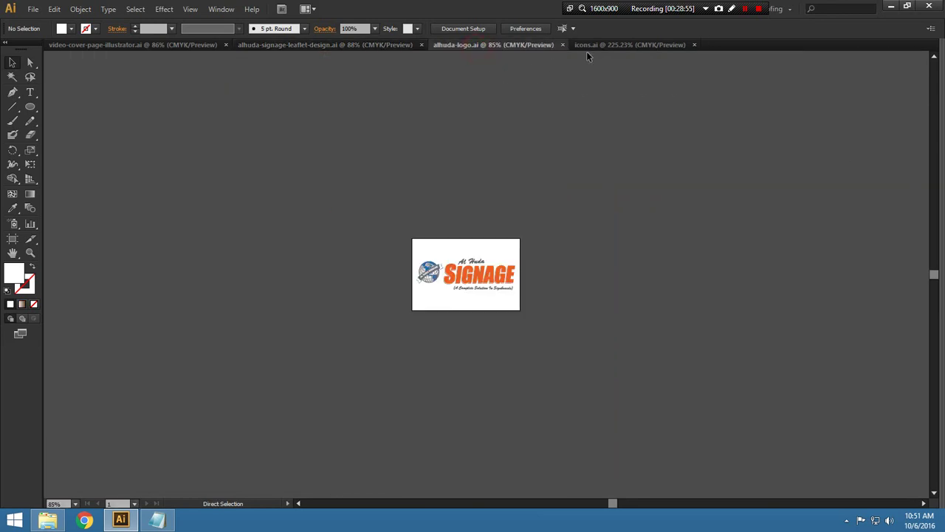
Close the alhuda-logo.ai and icons.ai documents
click(563, 45)
click(536, 49)
click(553, 45)
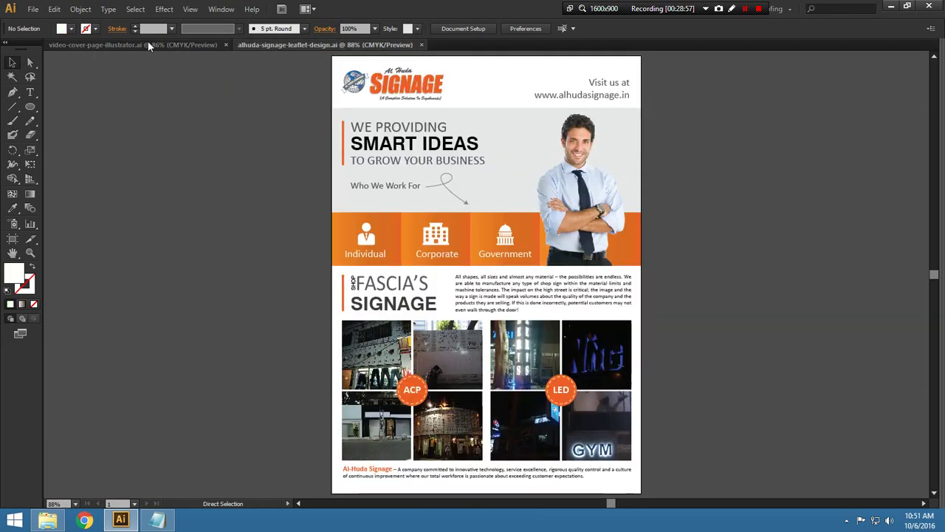
Show the Part 71 video cover page full screen, fitted to the window
click(147, 44)
key(f)
key(f)
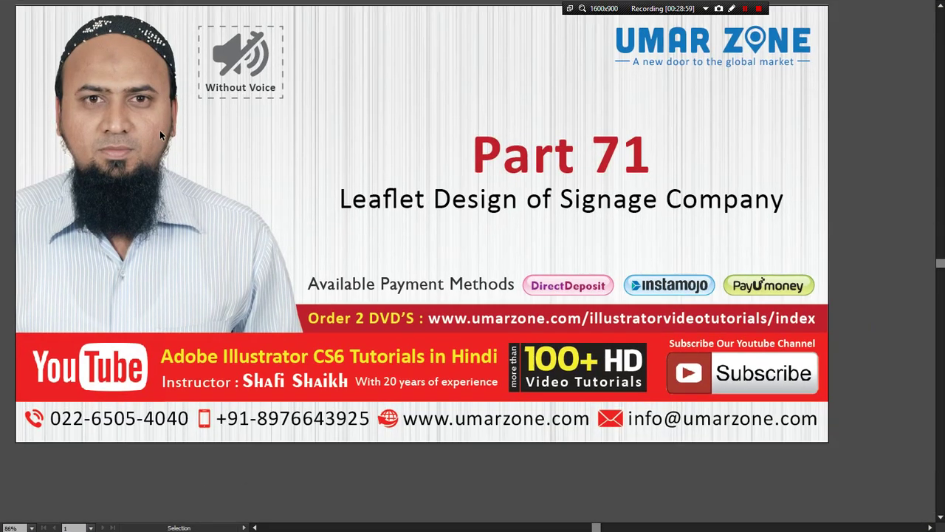
key(ctrl+0)
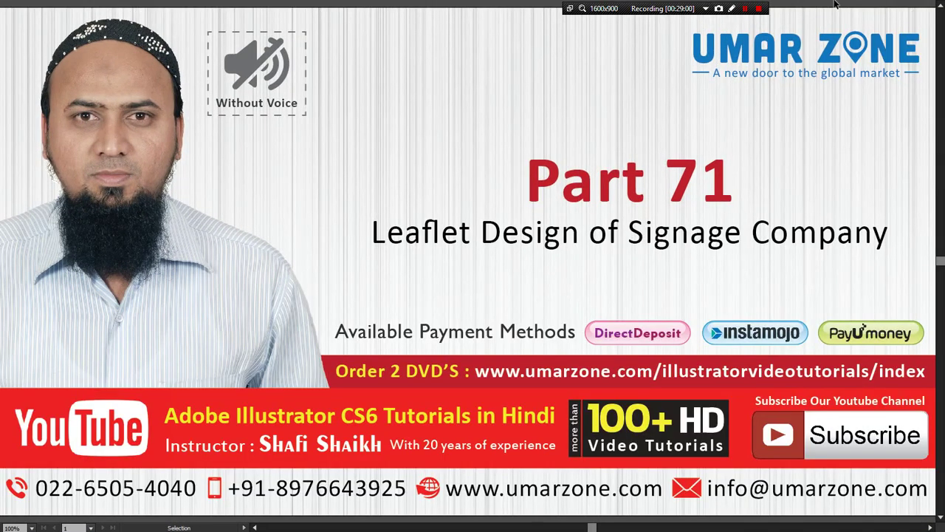
key(ctrl+0)
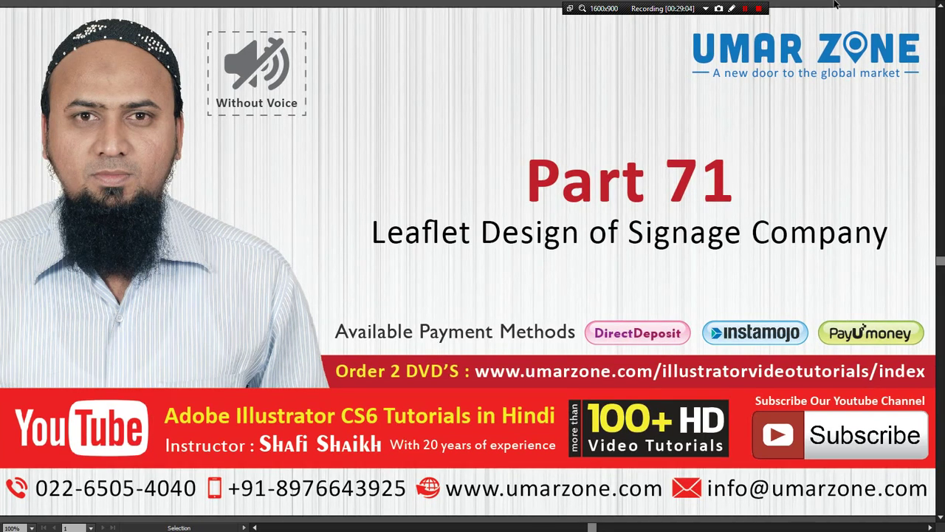